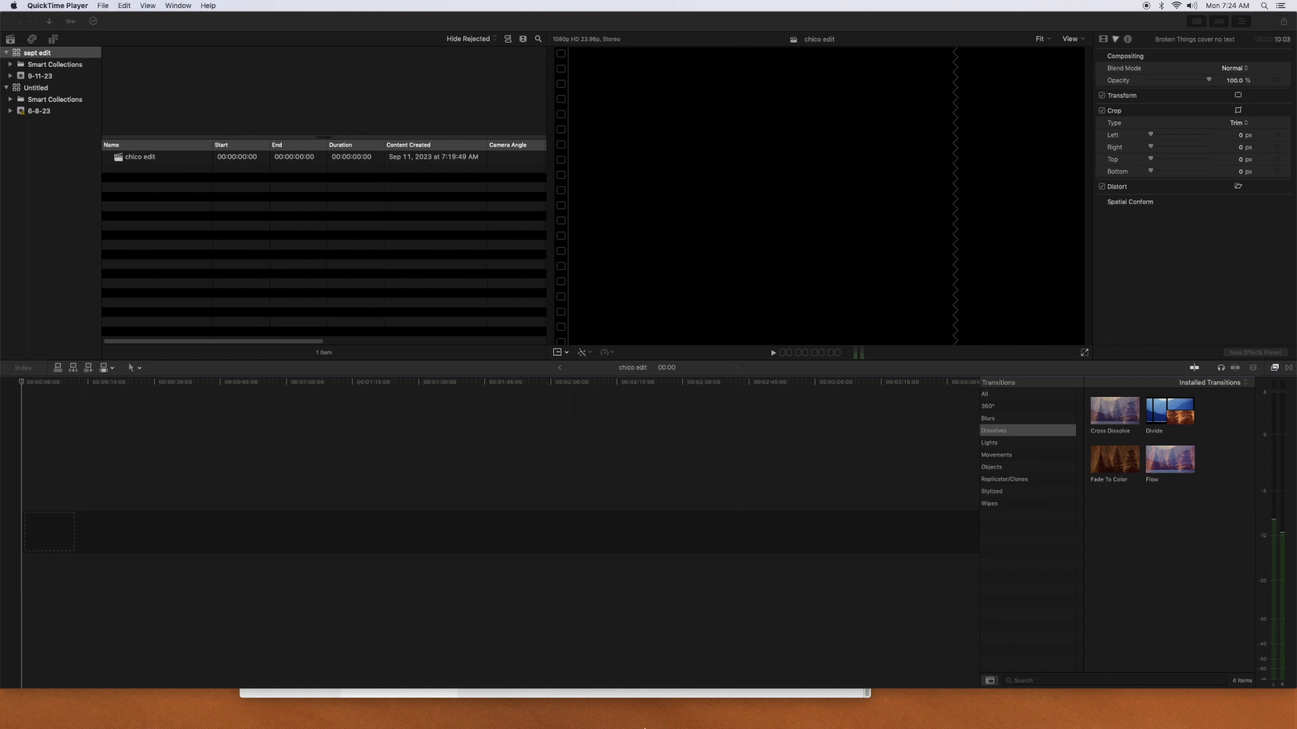
Switch to Final Cut Pro and create a project named "Chico edit practice" in the 9-11-23 event
mouse_move(703, 725)
click(104, 6)
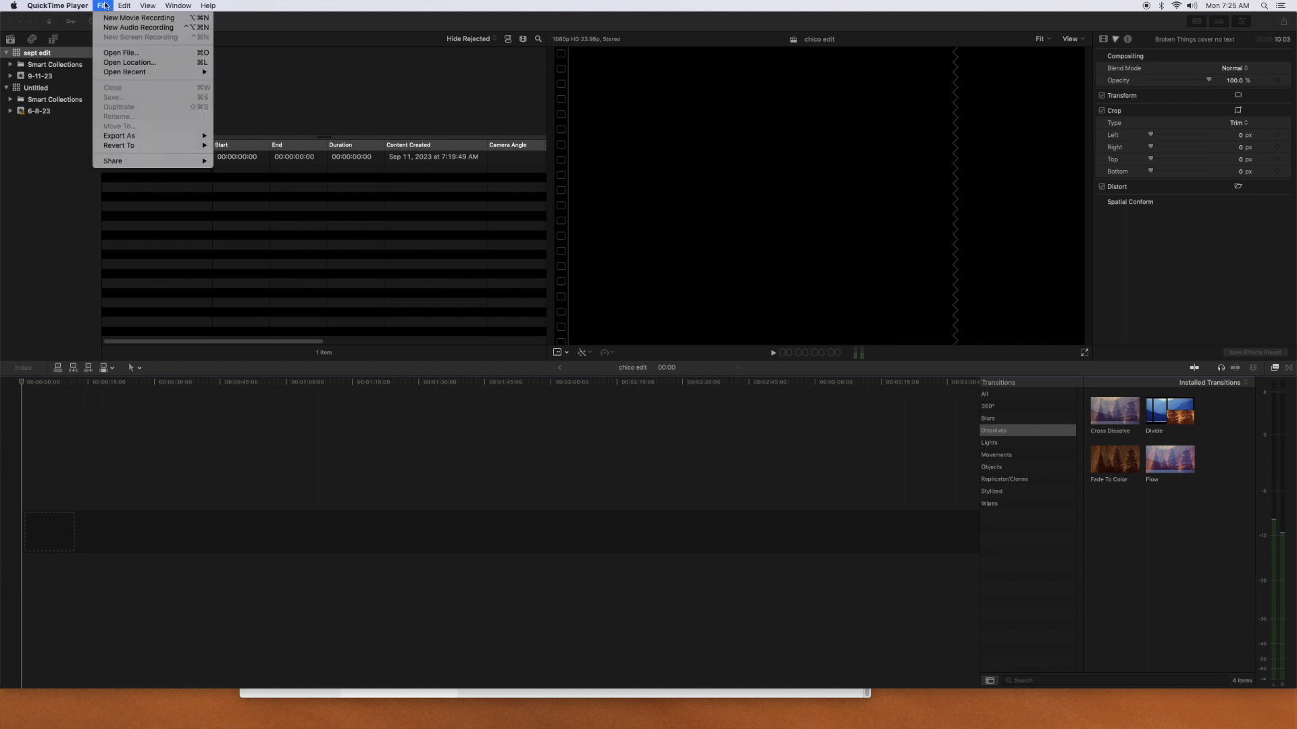
click(105, 5)
click(128, 42)
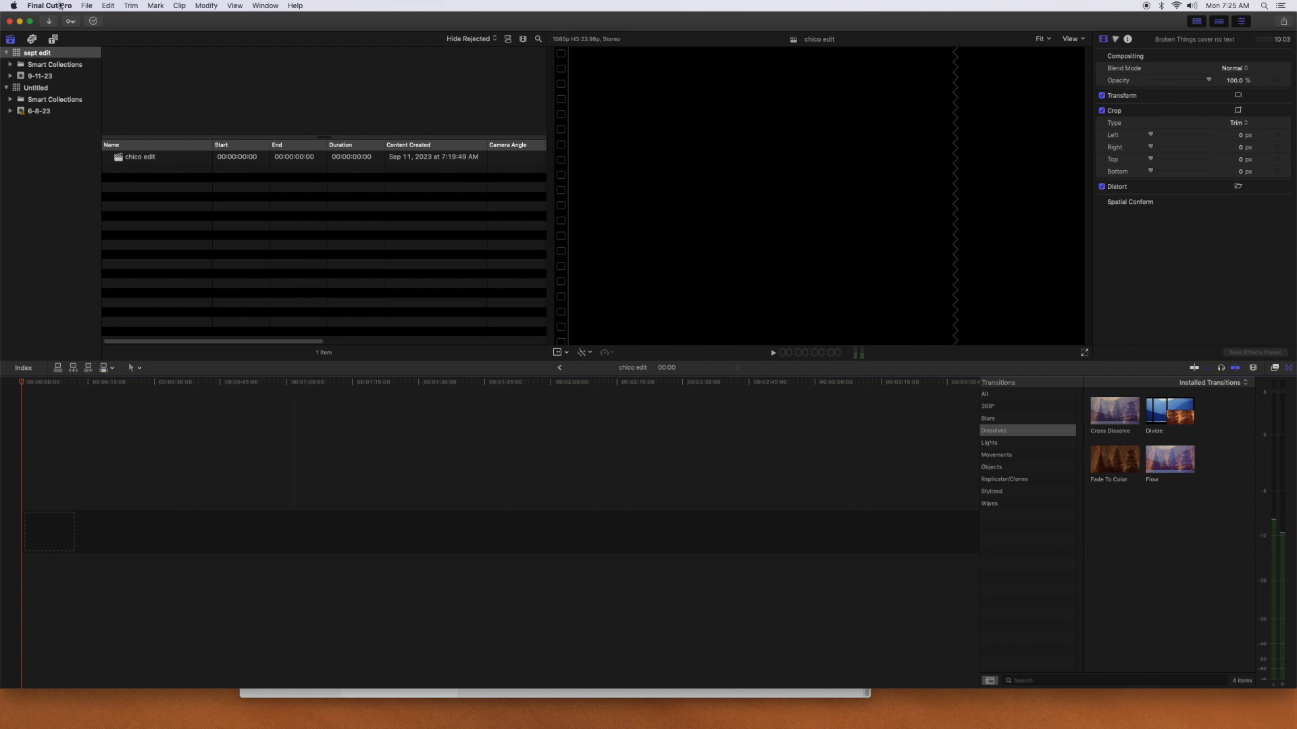
click(86, 6)
mouse_move(113, 26)
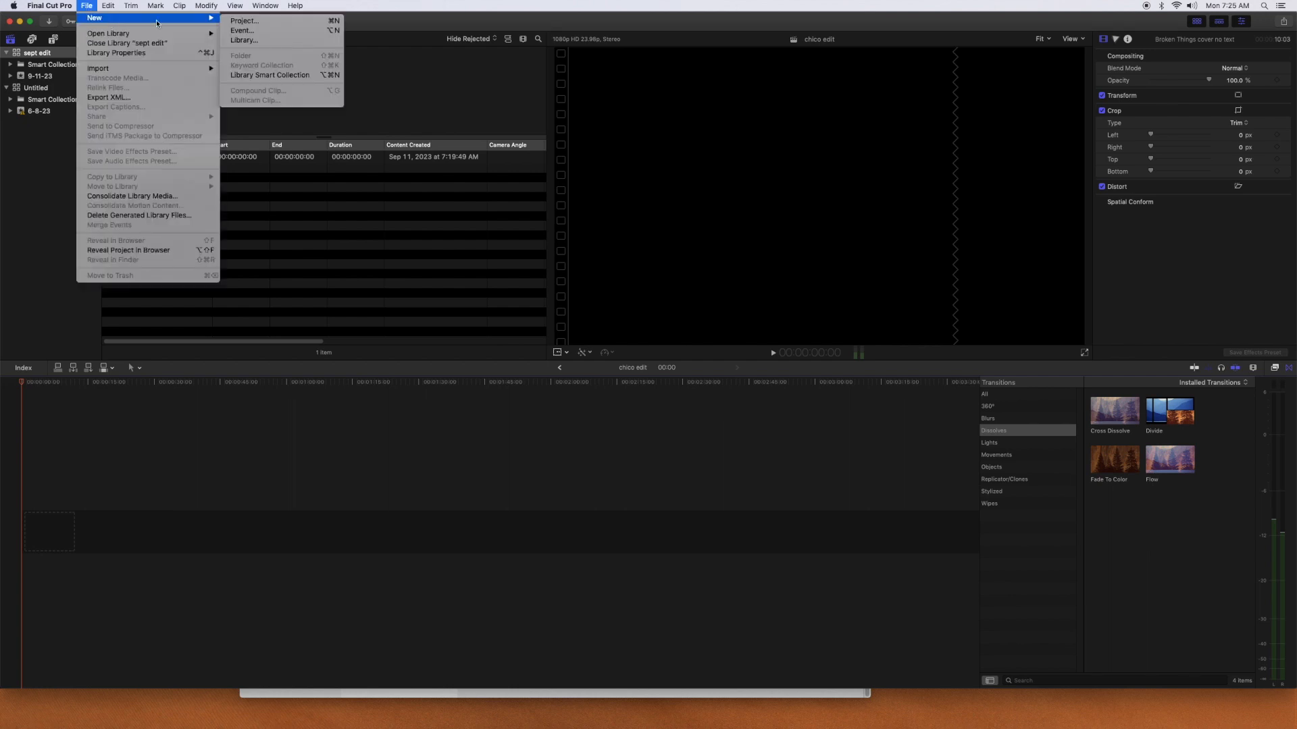
click(245, 22)
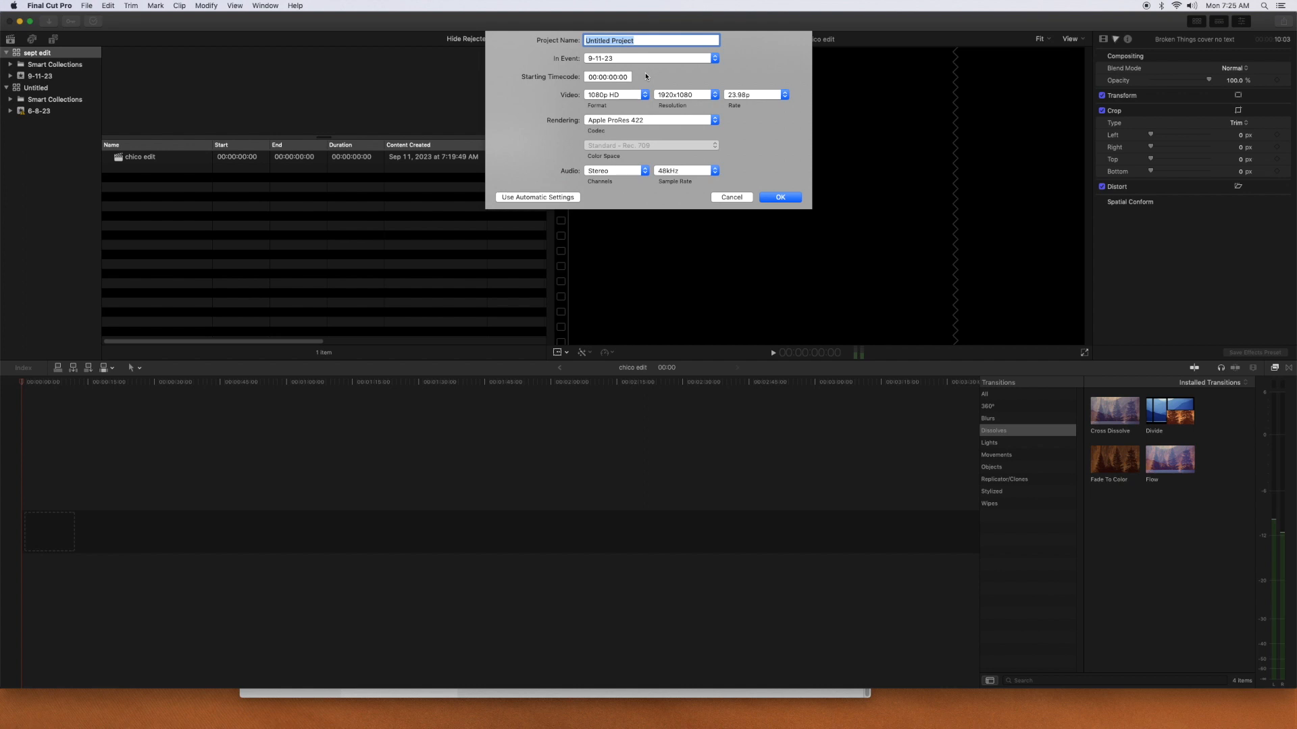
text(Chico)
text(edit practice)
click(787, 197)
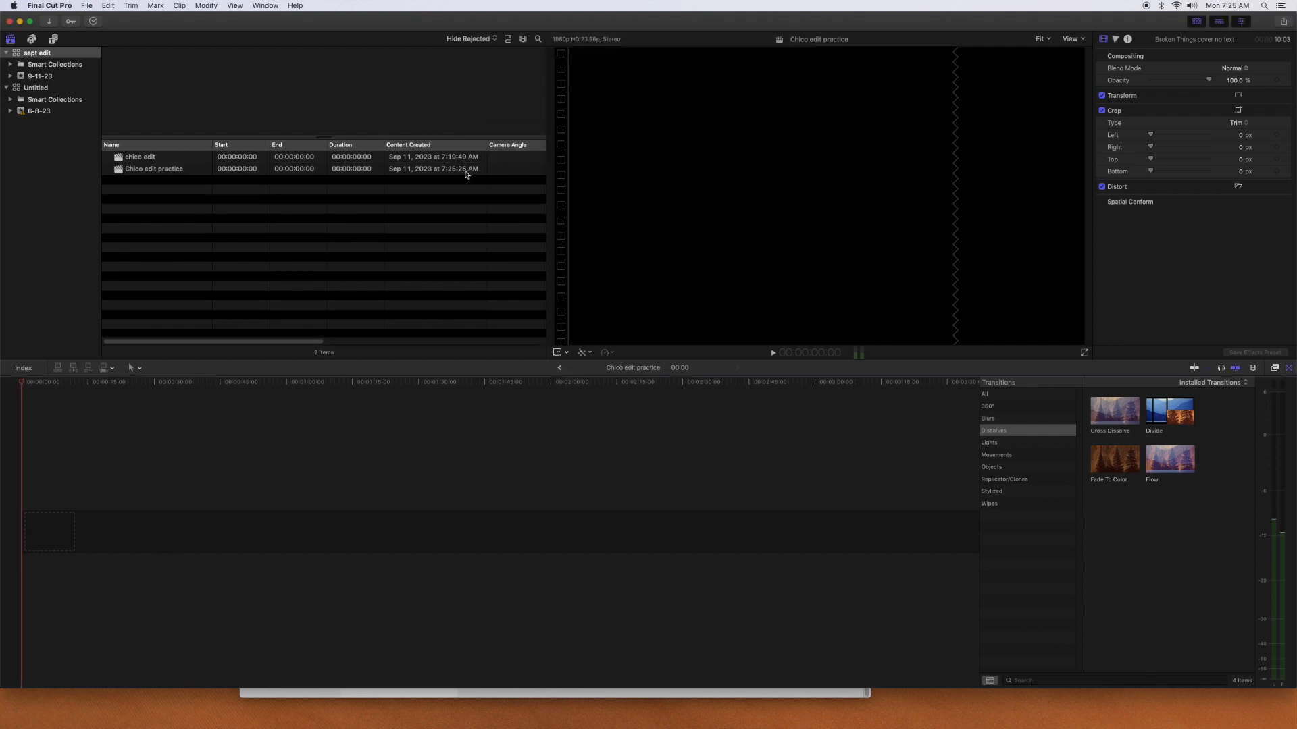
Select the new Chico edit practice project in the browser and move the timeline playhead to about 1:14:12
click(181, 169)
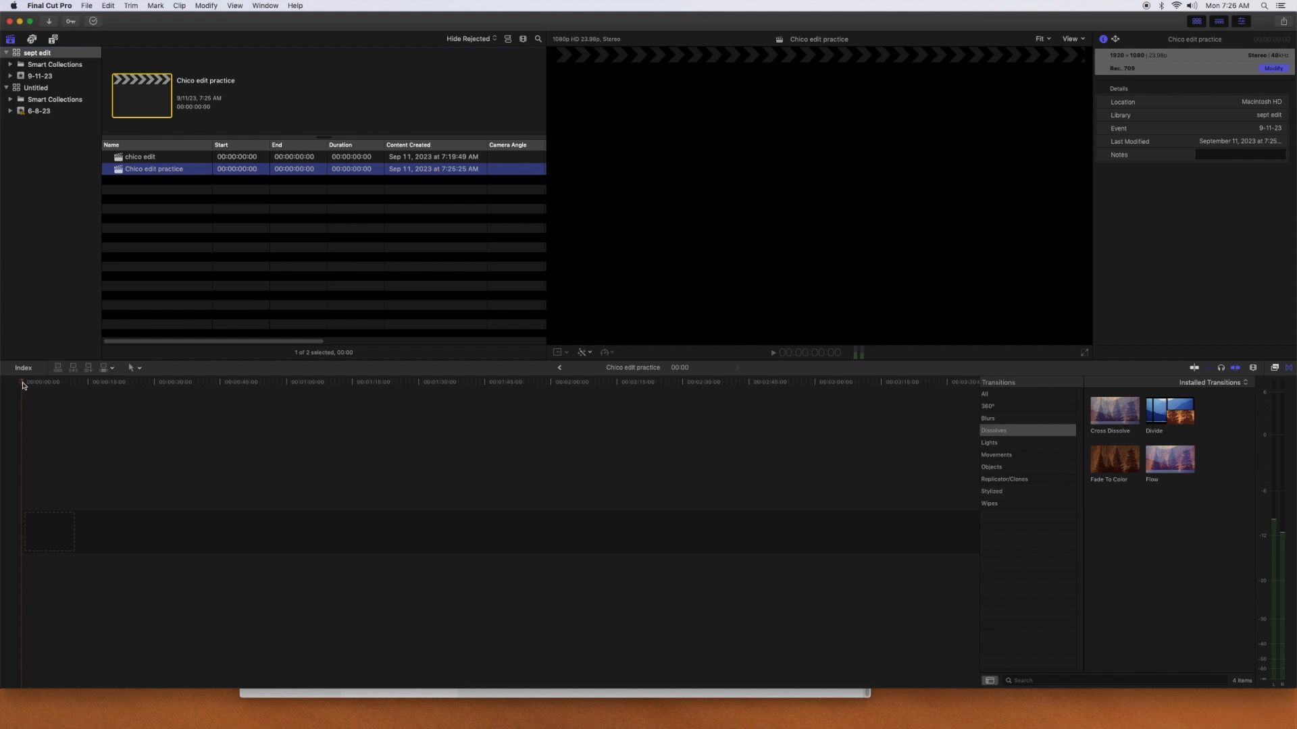
drag(22, 385, 350, 466)
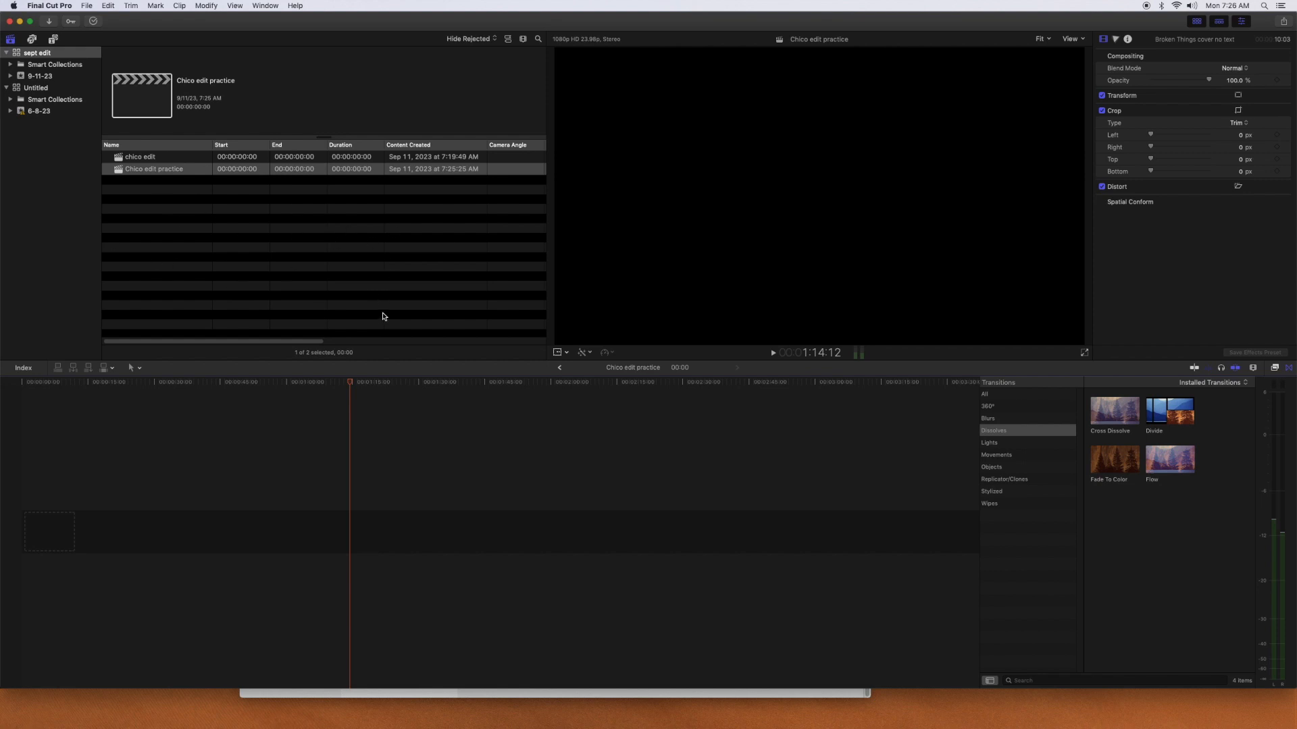
Start importing media from disk and browse the contents of the Desktop folder
click(95, 6)
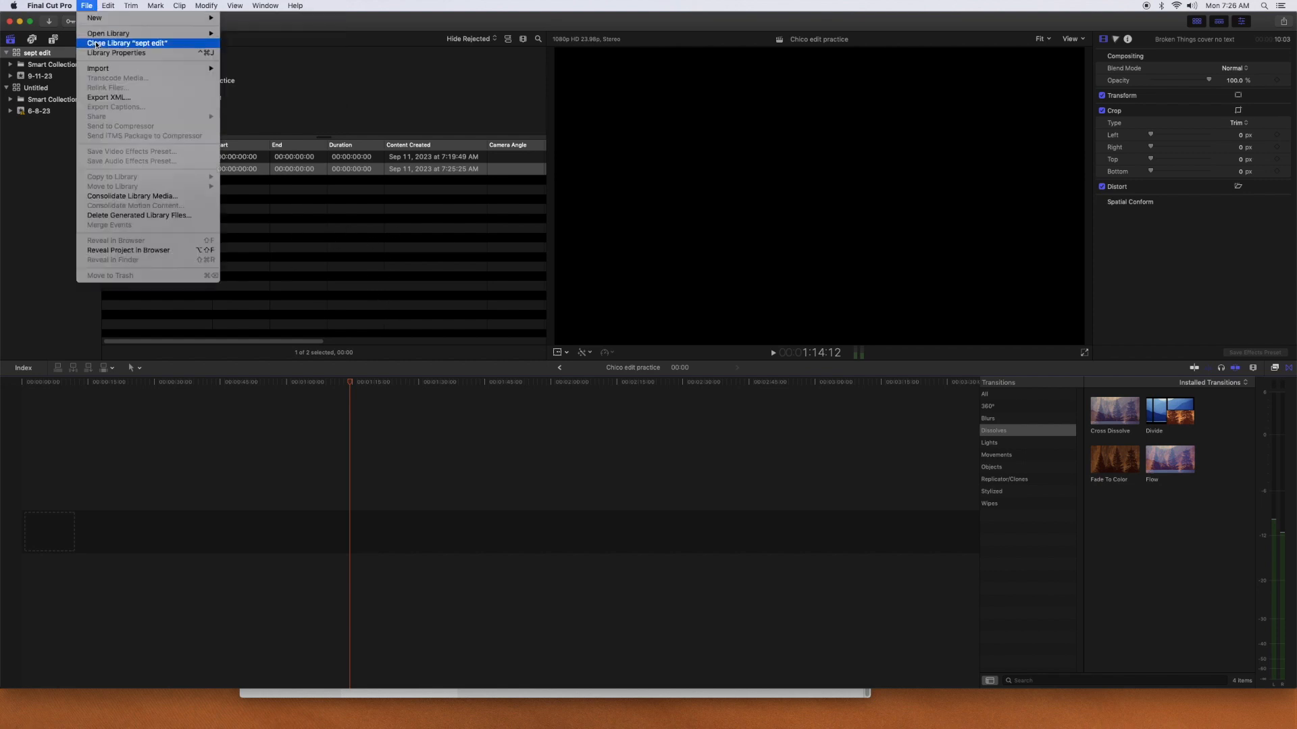
mouse_move(196, 68)
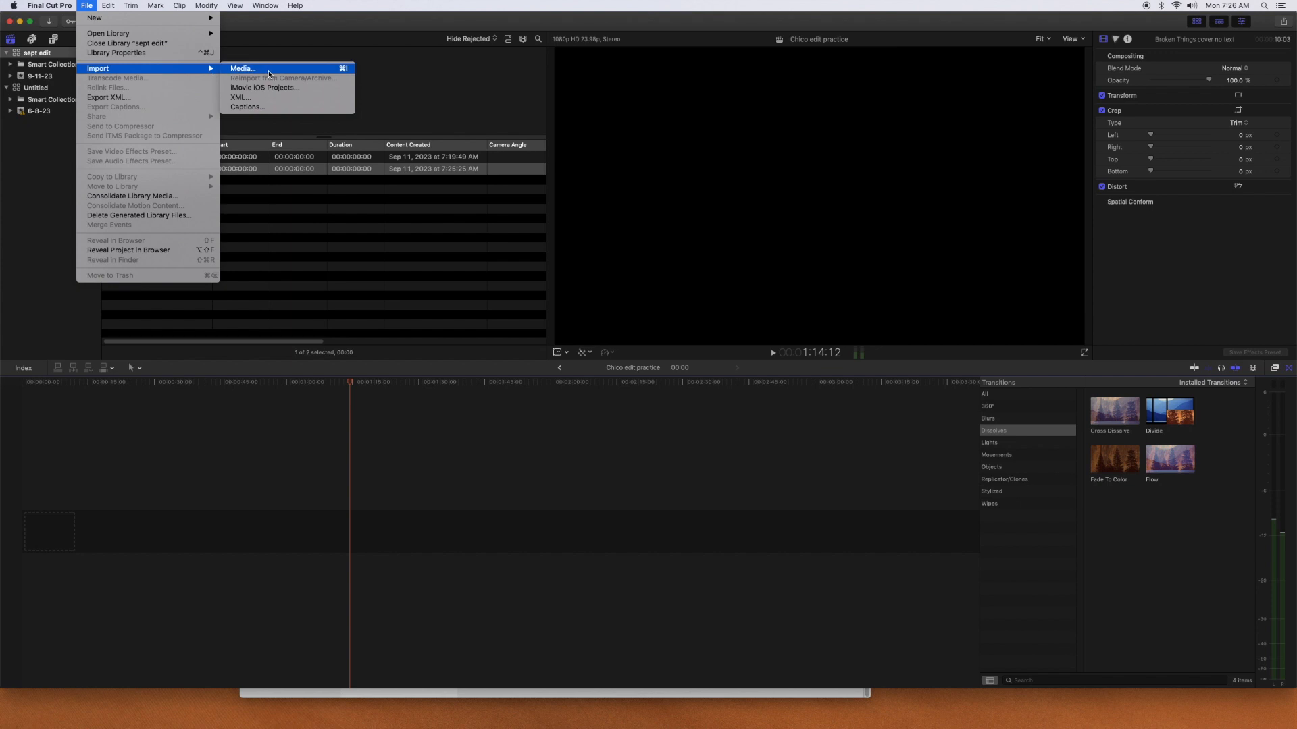
click(350, 72)
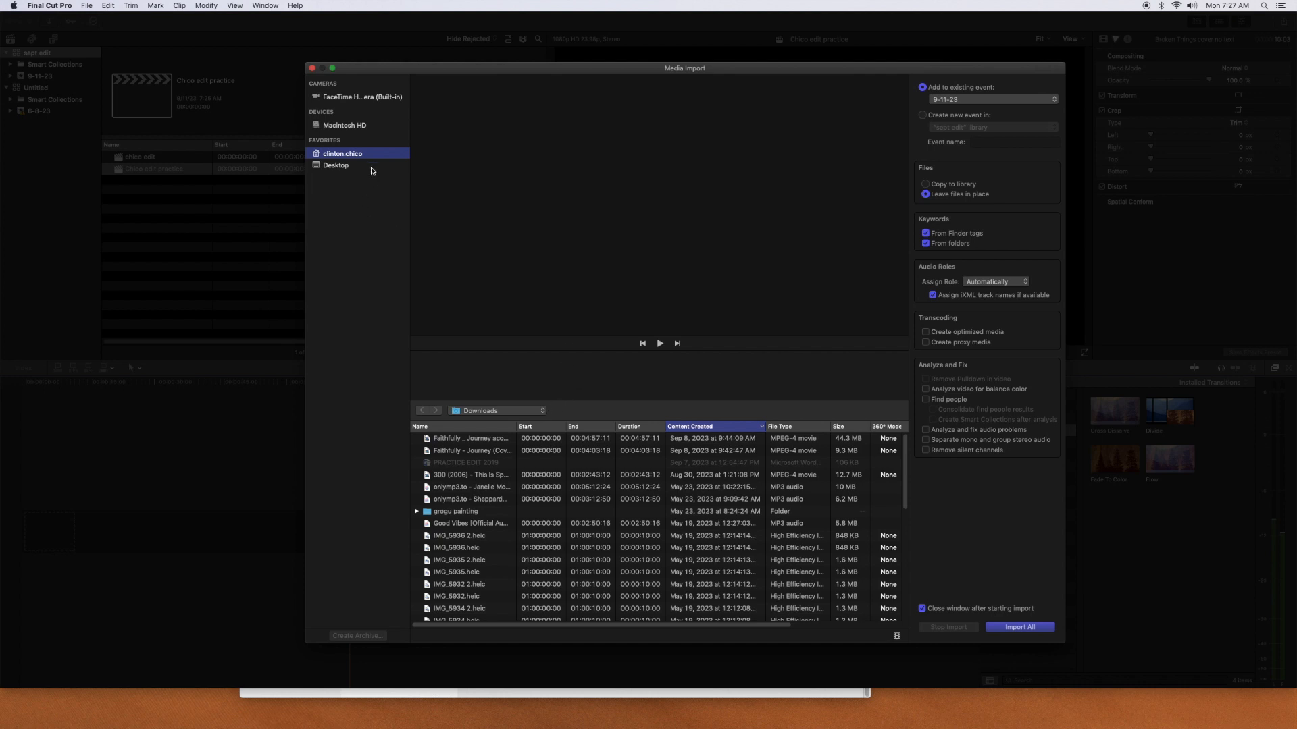
click(371, 168)
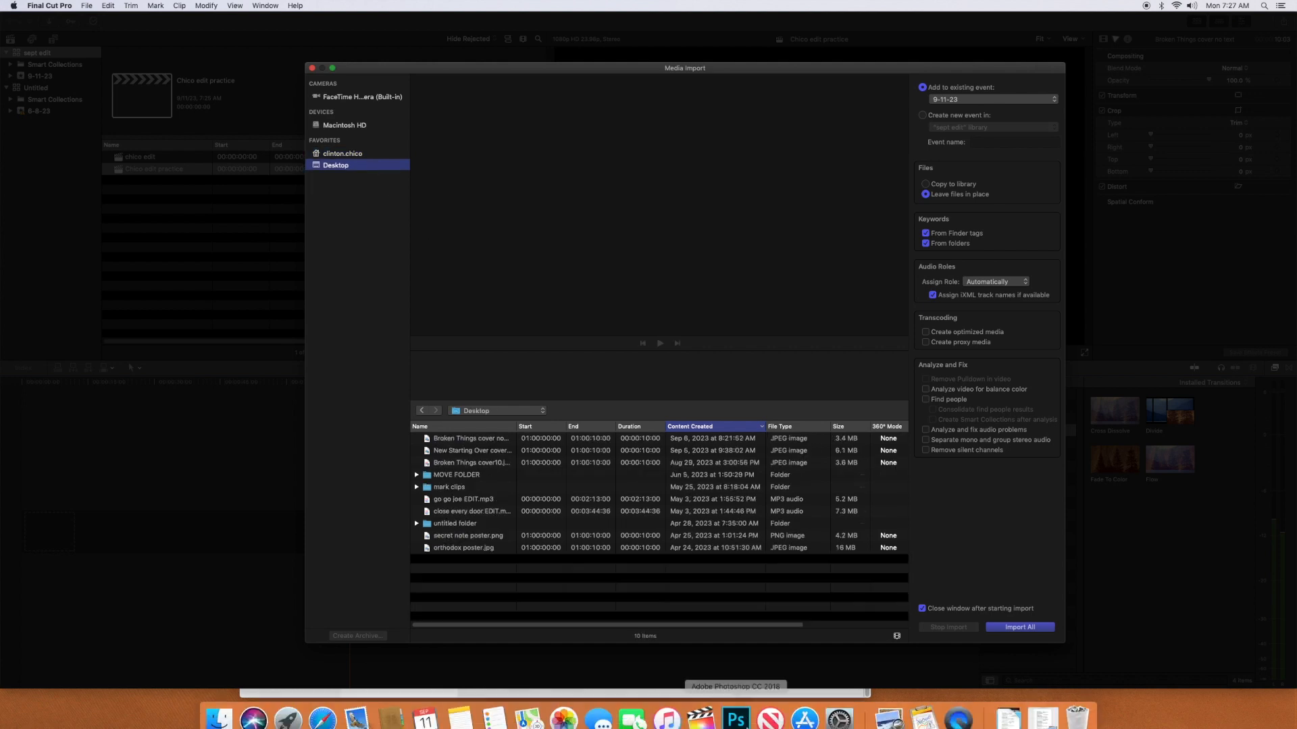
Hide Final Cut Pro and point out the two MP3 files on the Mac desktop, leaving them deselected
key(super+h)
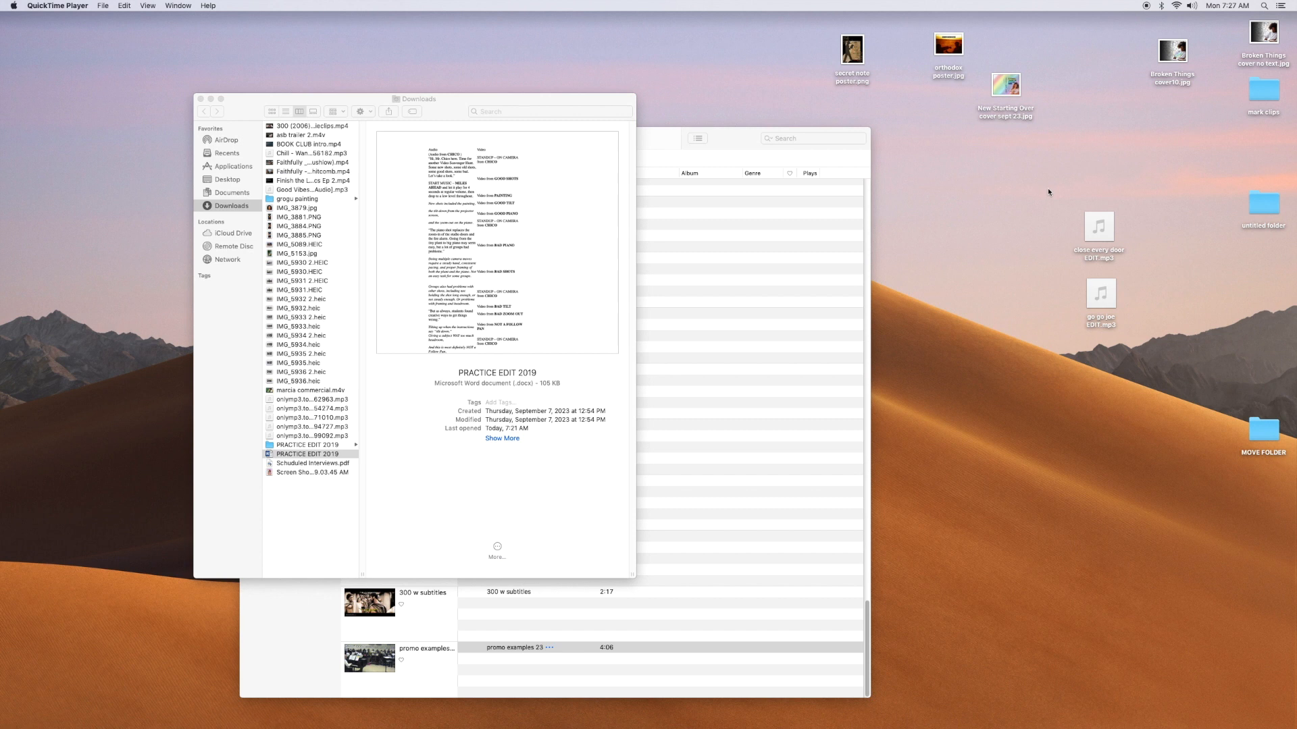
drag(1113, 189, 1185, 318)
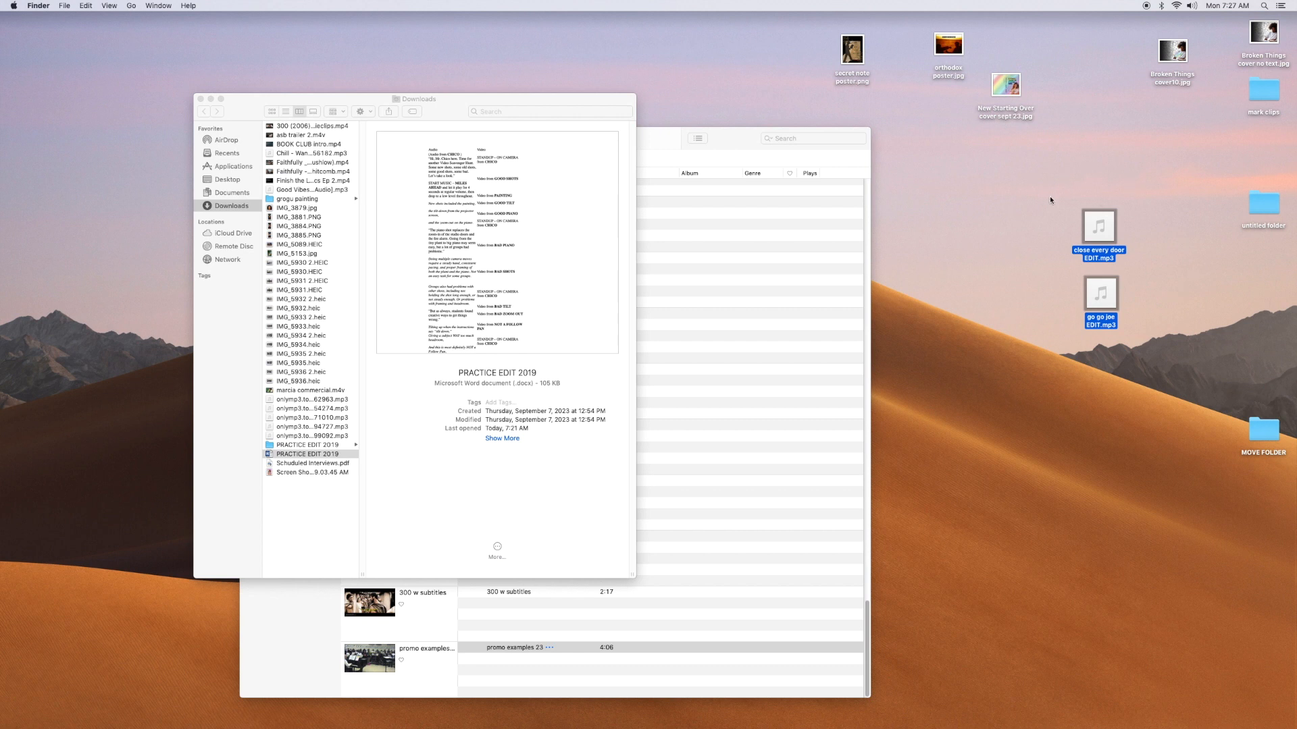
click(1097, 174)
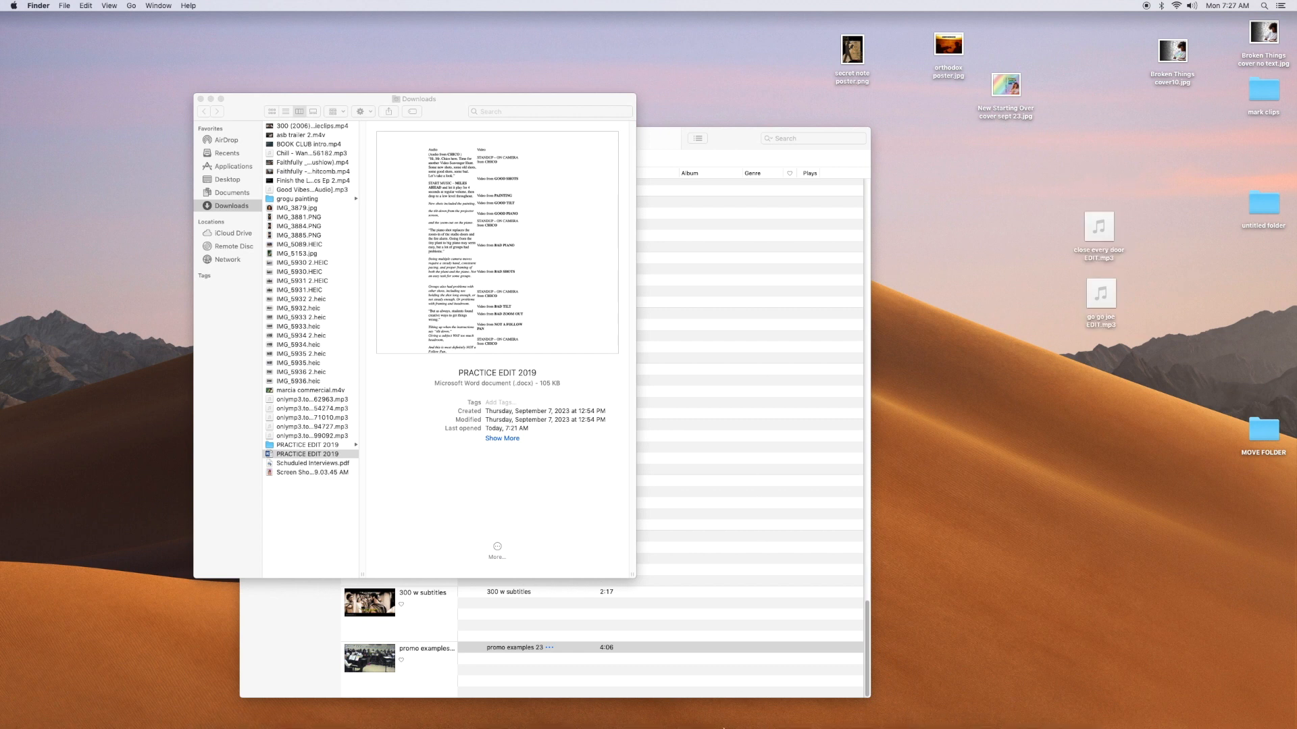
Switch back to Final Cut Pro's media import and open the PRACTICE EDIT 2019 folder inside Downloads
mouse_move(724, 728)
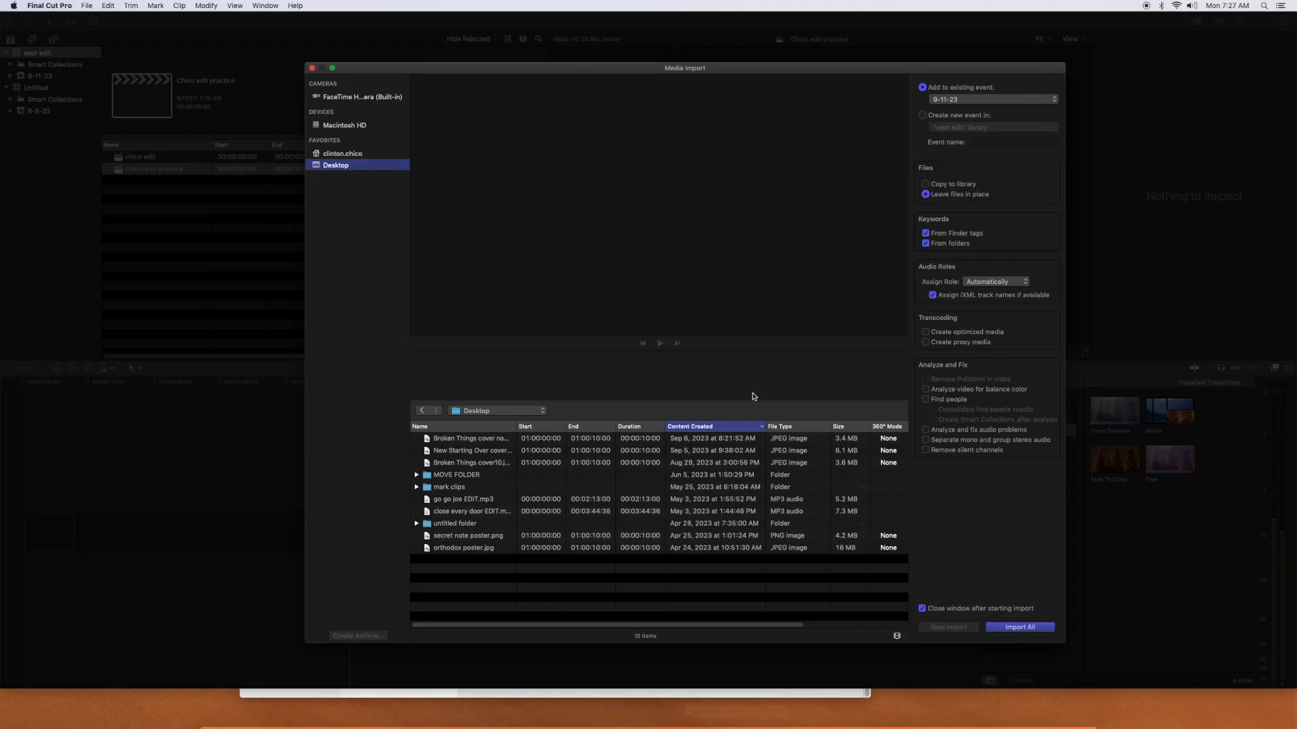
click(427, 502)
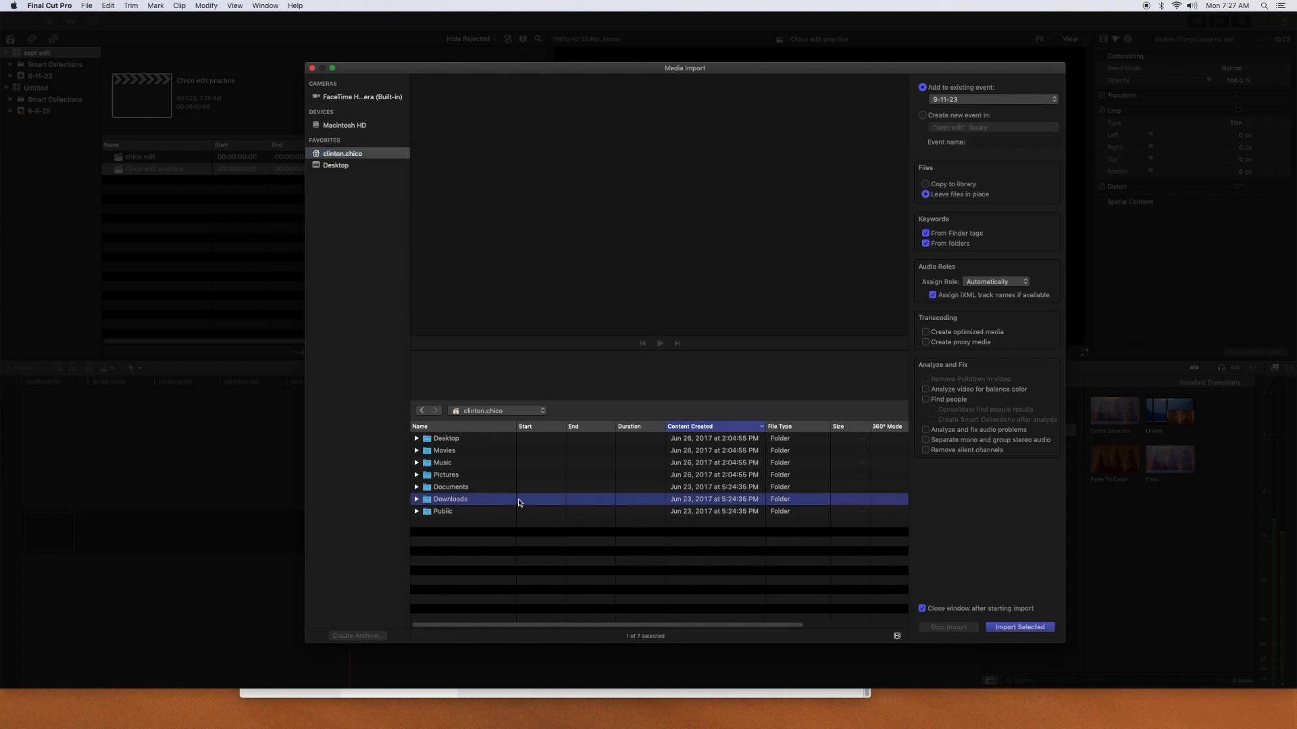
double_click(600, 503)
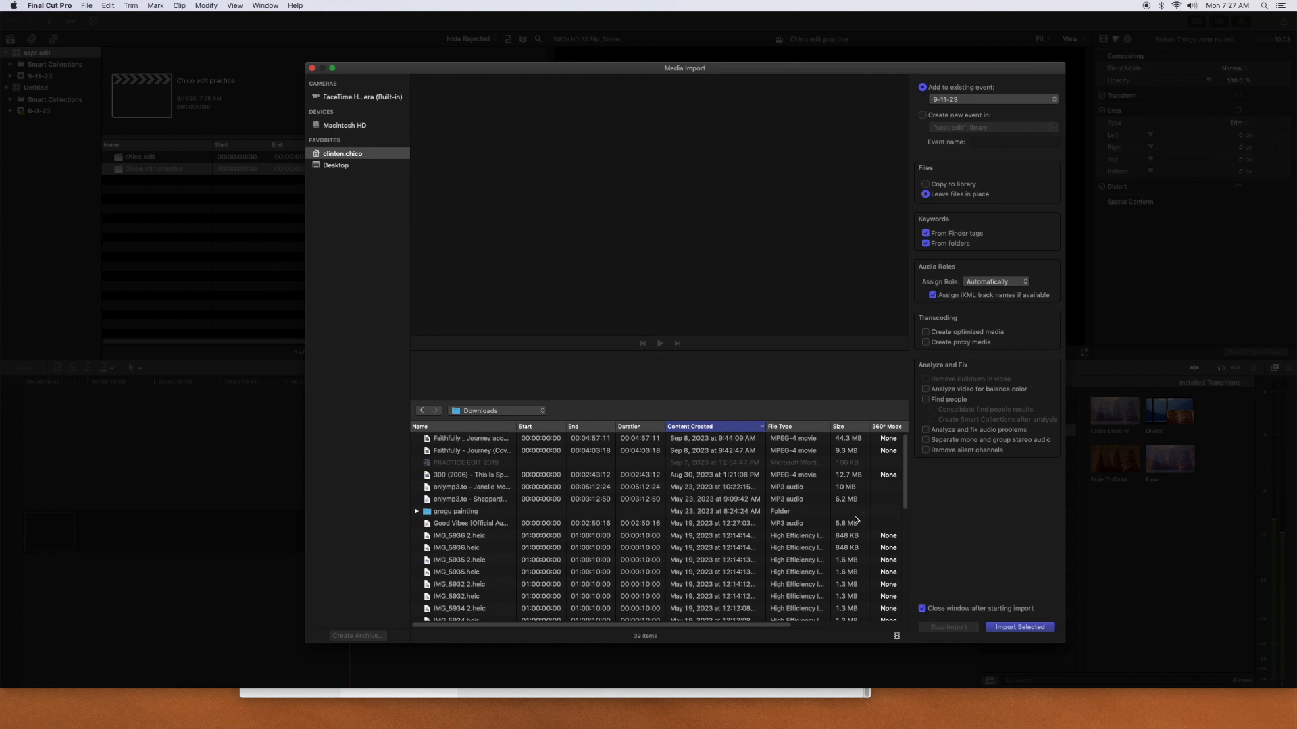
drag(908, 508, 911, 629)
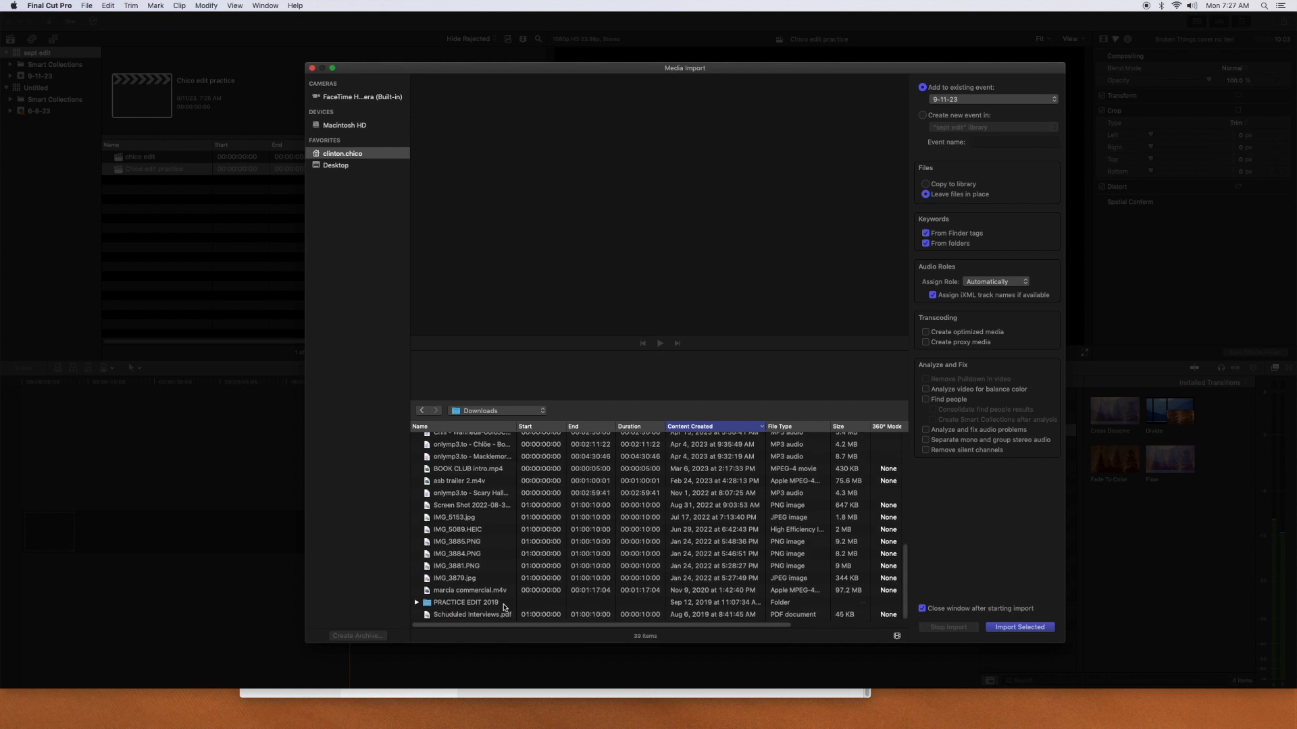
click(568, 603)
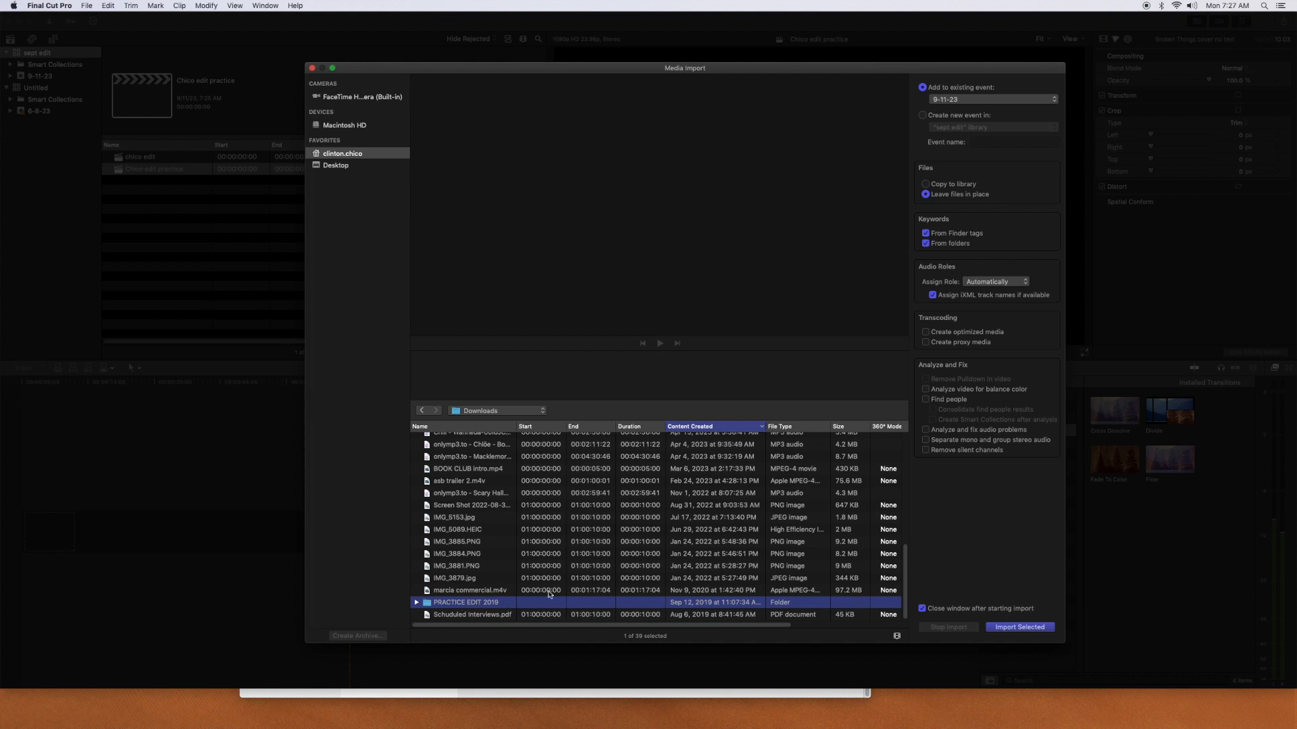
double_click(470, 604)
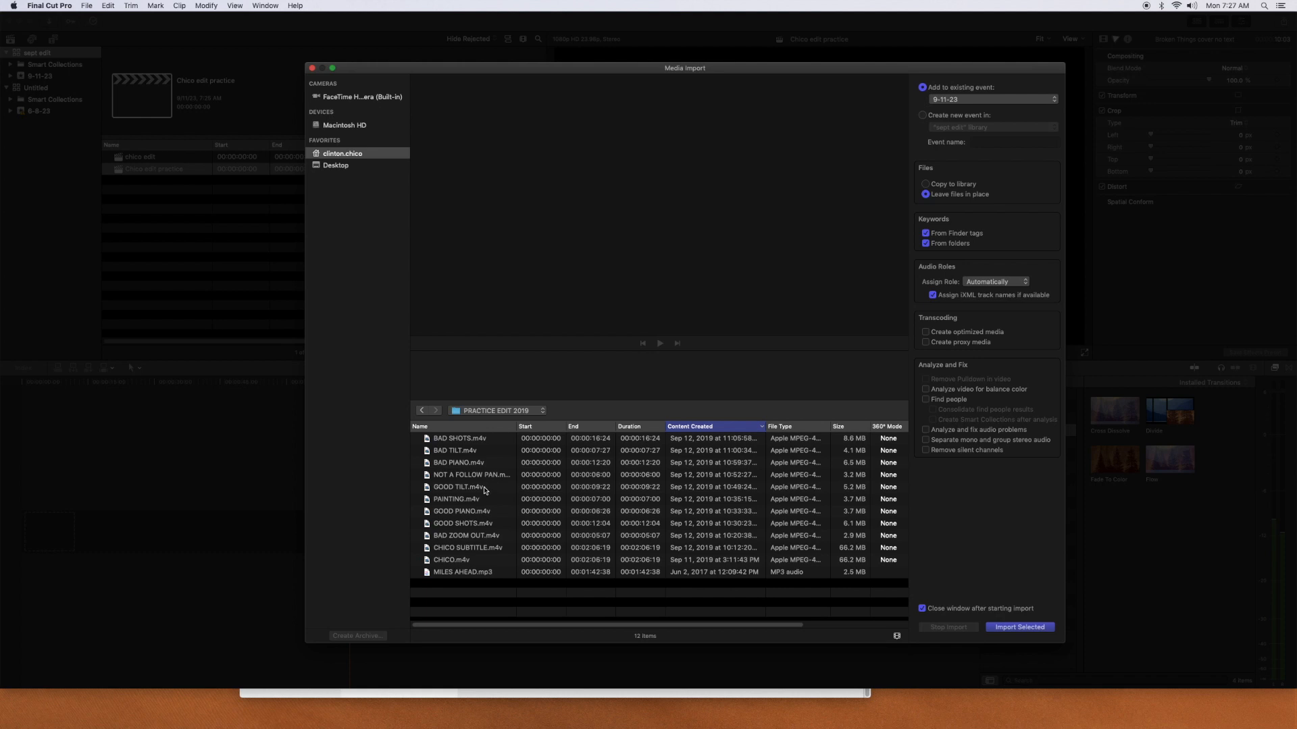
Preview the clips in the PRACTICE EDIT 2019 folder, from BAD SHOTS through PAINTING and GOOD SHOTS
click(463, 440)
key(Down)
key(Down)
key(Down)
key(Down)
key(Down)
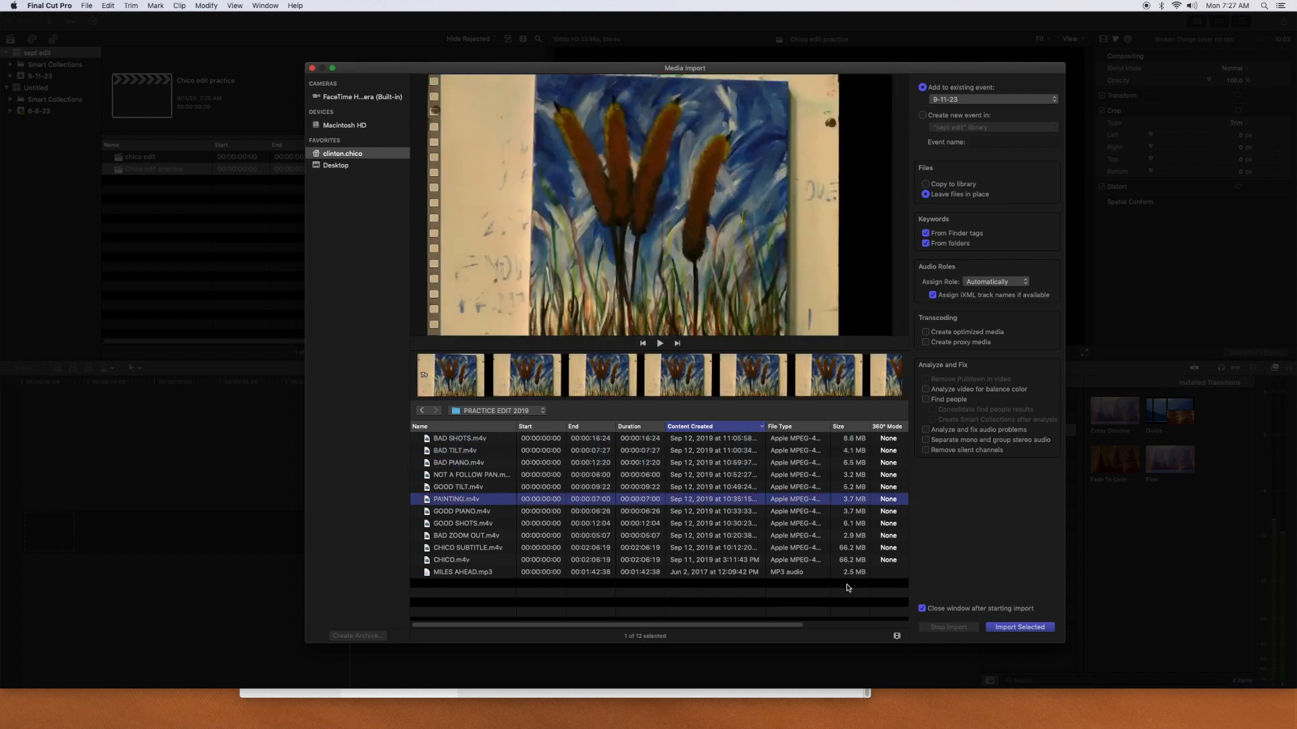
click(699, 526)
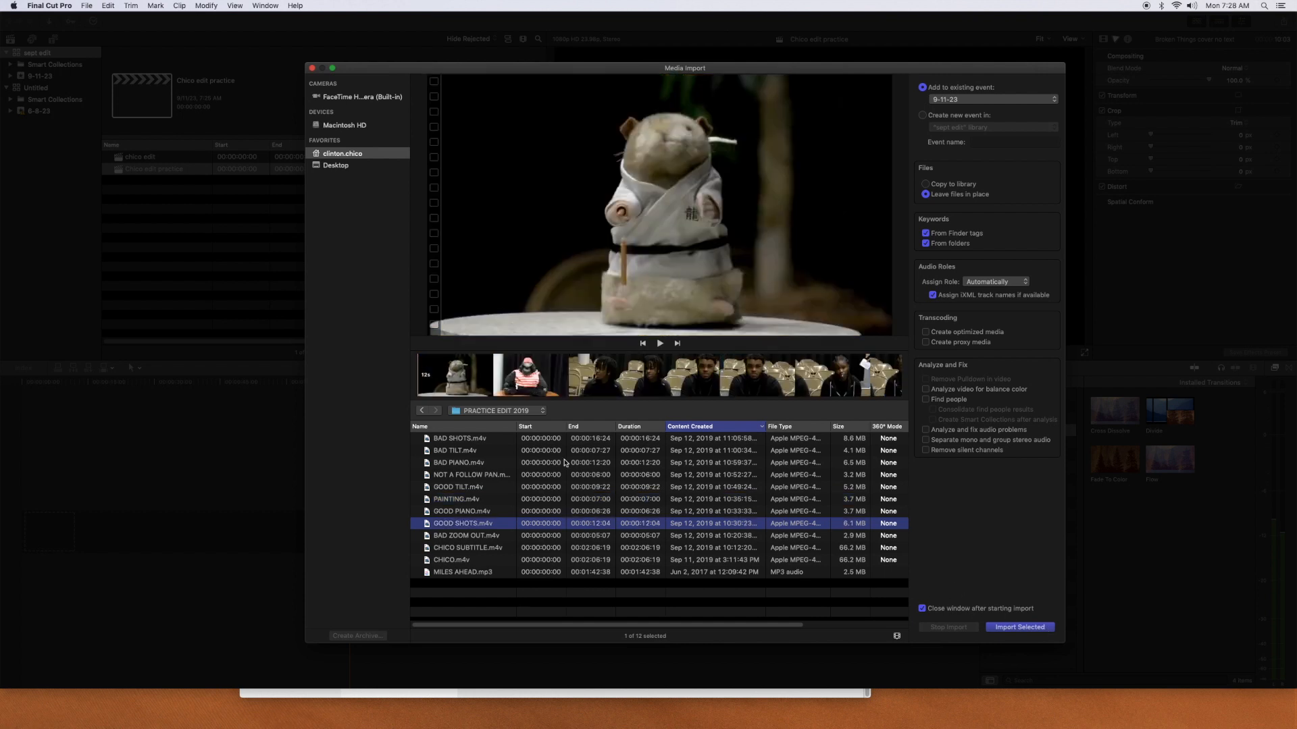
Import all files from BAD SHOTS.m4v through MILES AHEAD.mp3 into the existing 9-11-23 event, leaving files in place
click(504, 440)
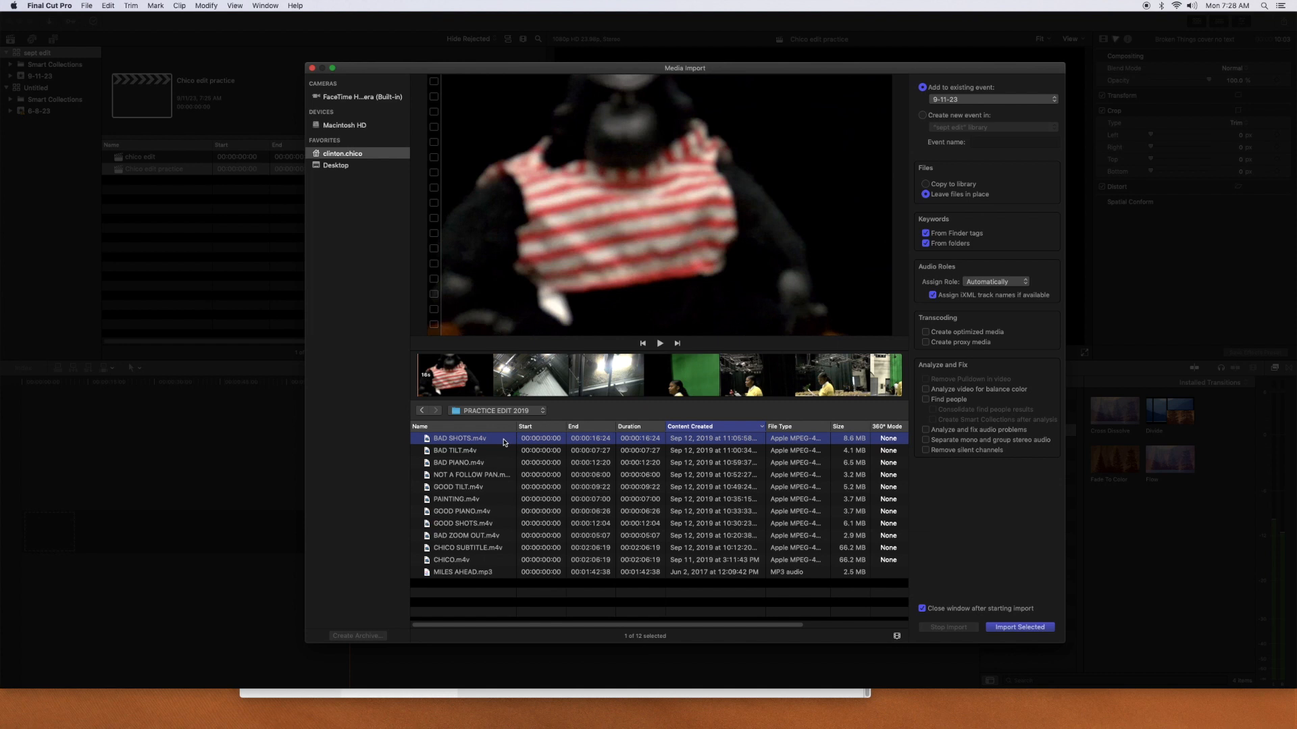
shift+click(498, 574)
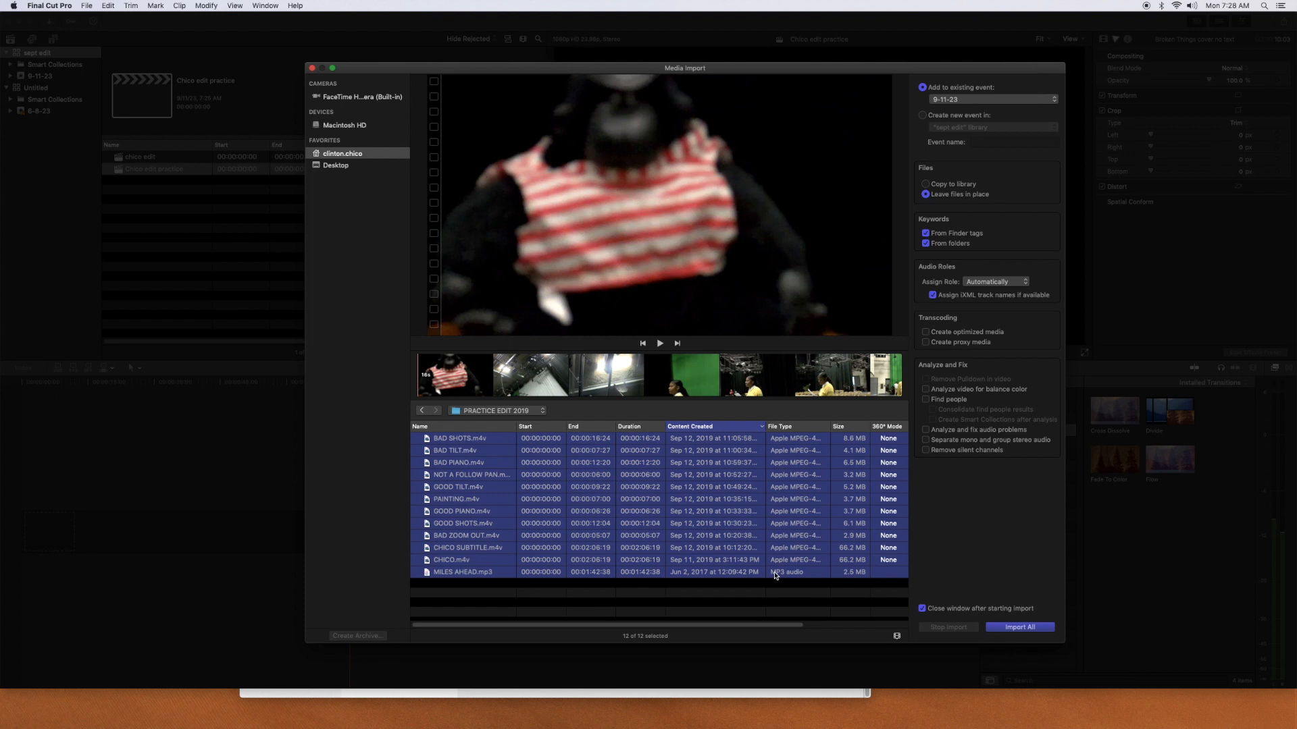
click(1019, 627)
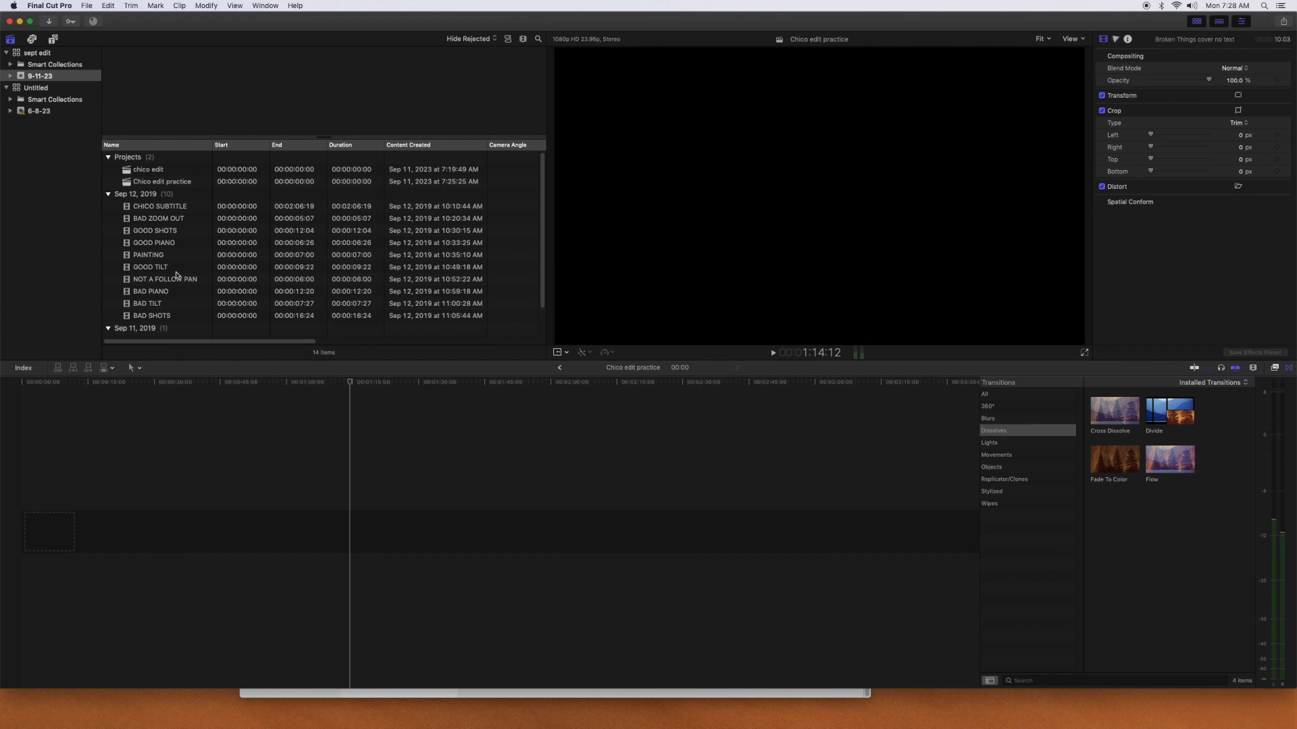
Review the imported media in the 9-11-23 event, including BAD SHOTS, CHICO, MILES AHEAD, NOT A FOLLOW PAN, GOOD PIANO and PAINTING
scroll(534, 267, down, 2)
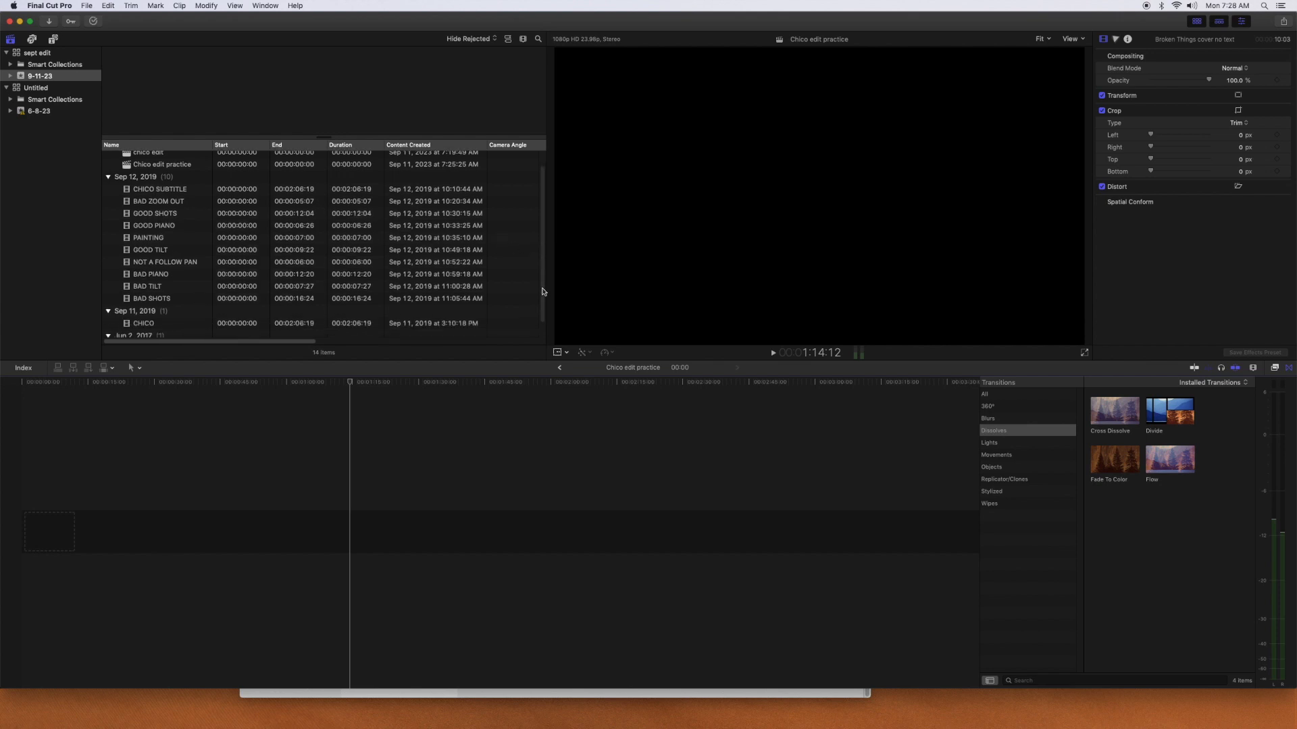
click(172, 282)
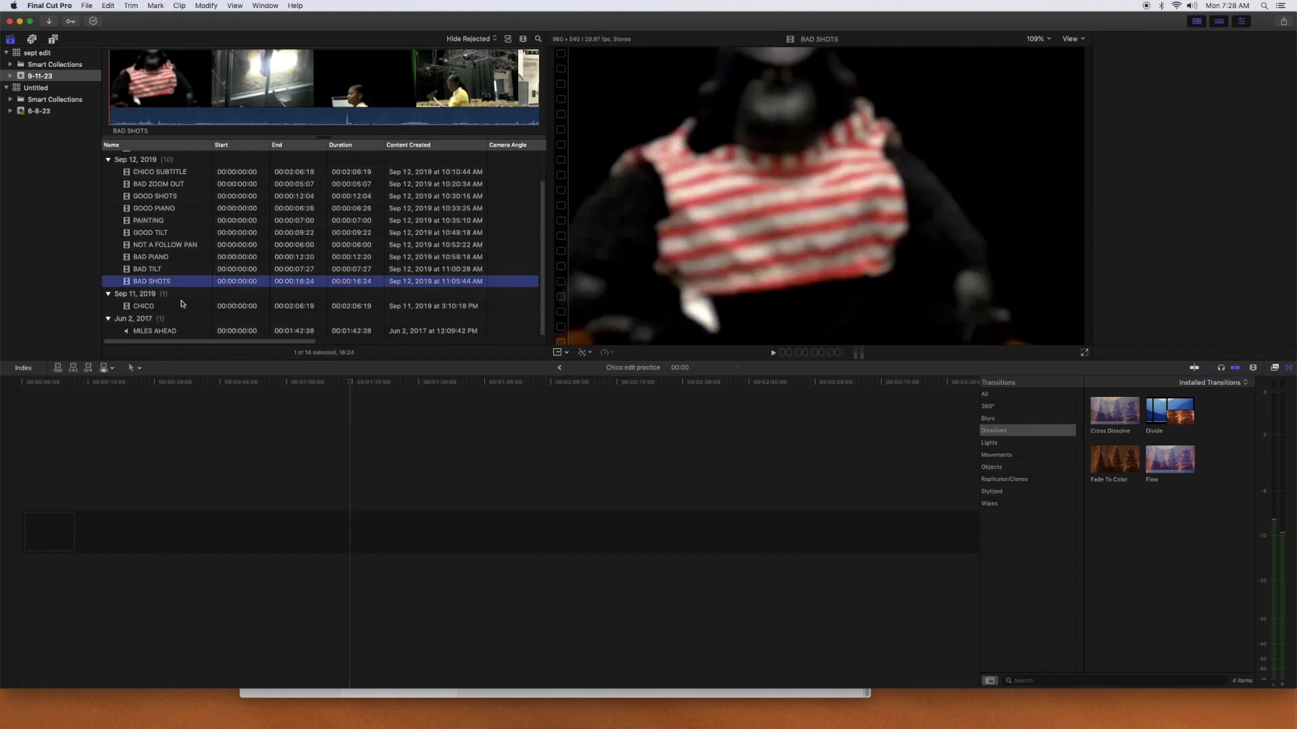
click(135, 308)
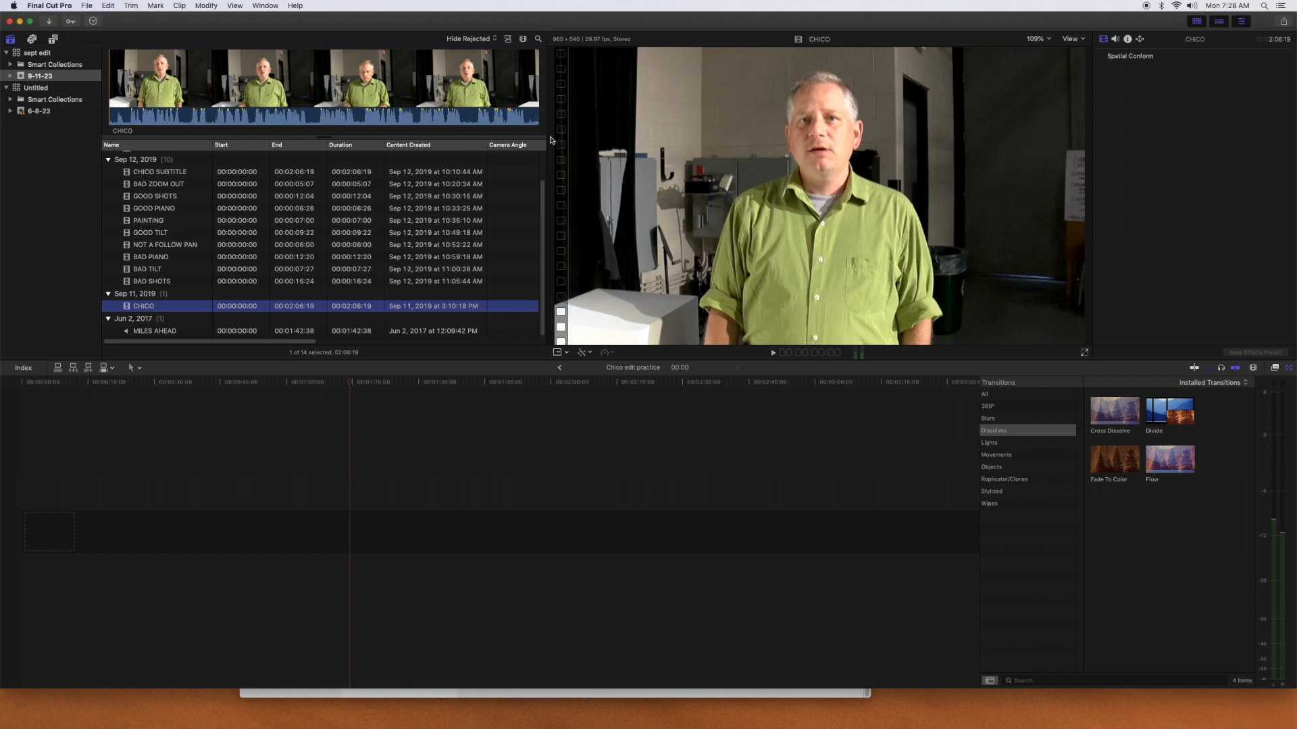
click(157, 332)
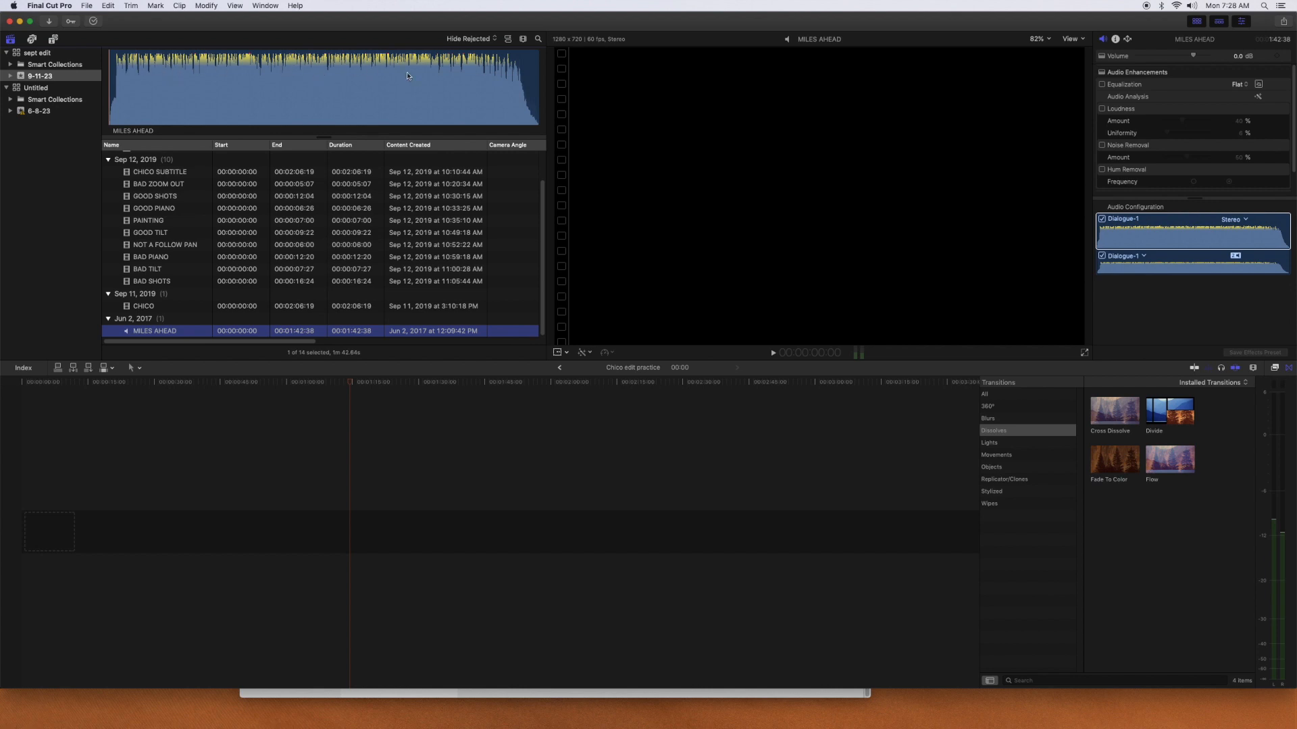
click(193, 280)
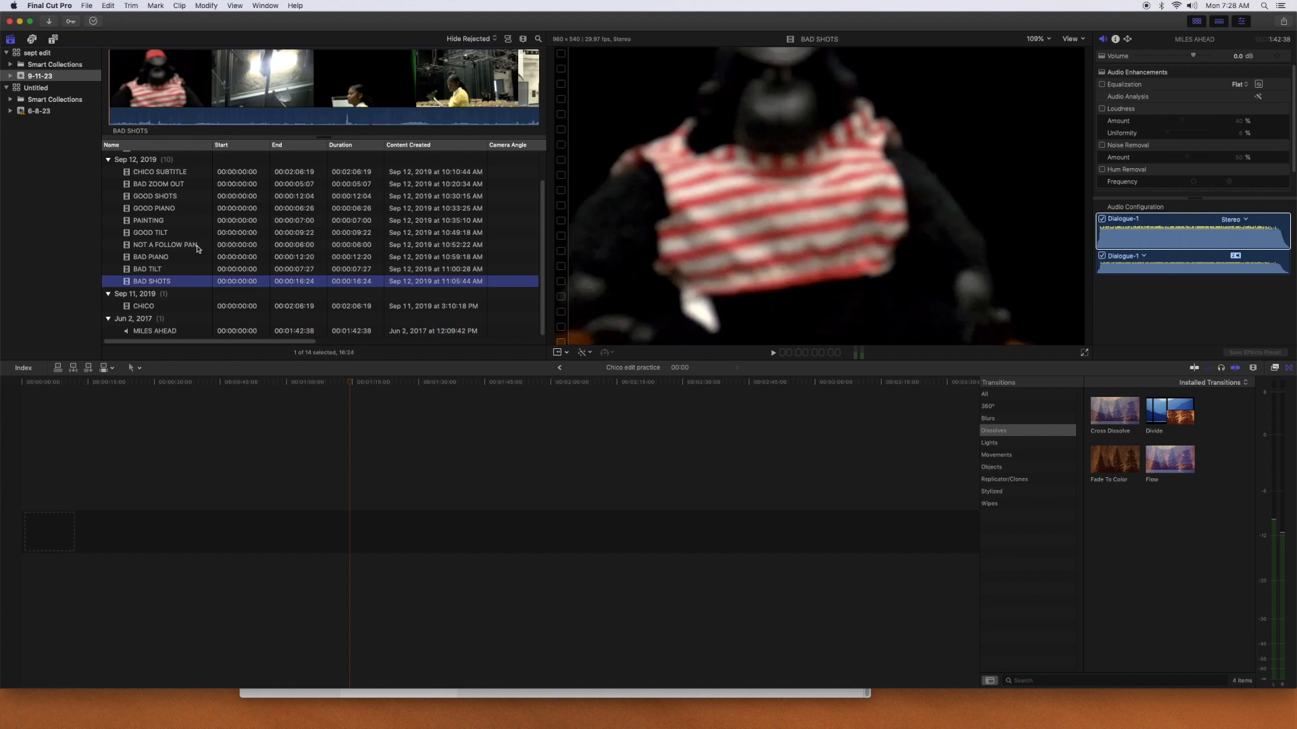
click(194, 244)
click(194, 209)
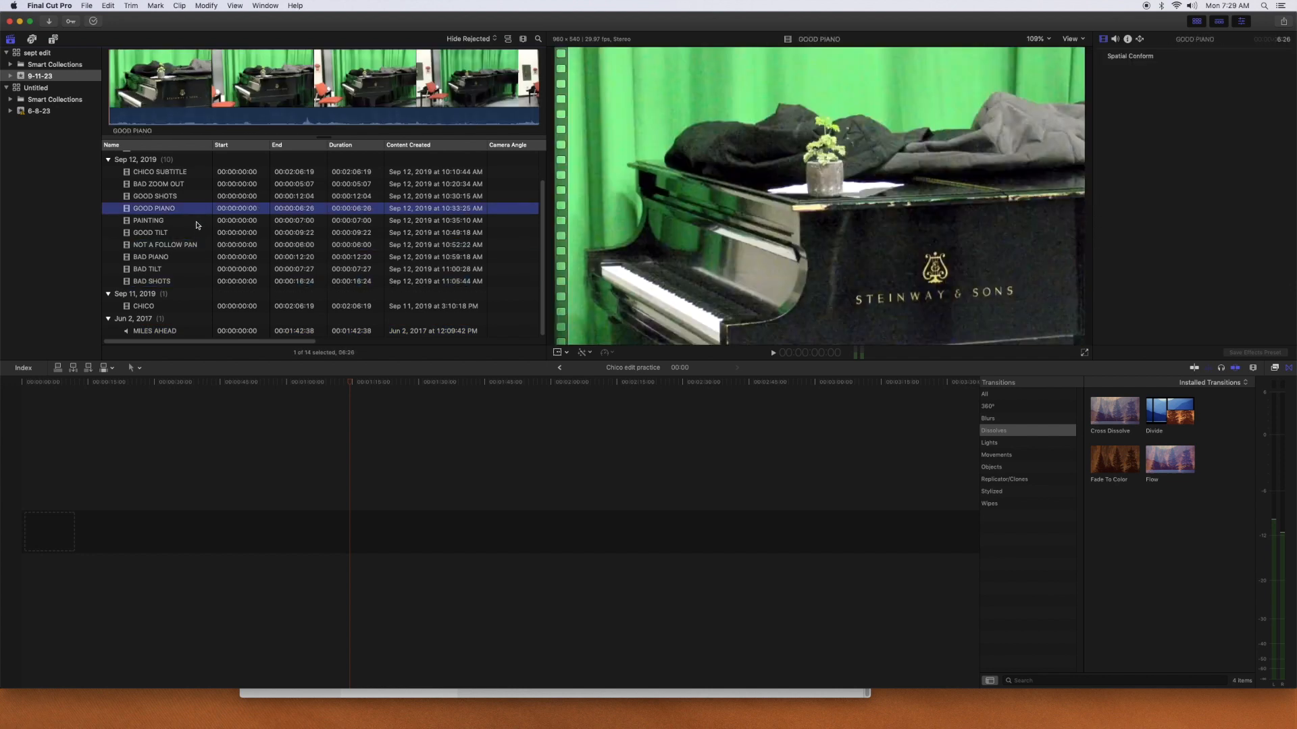
click(196, 221)
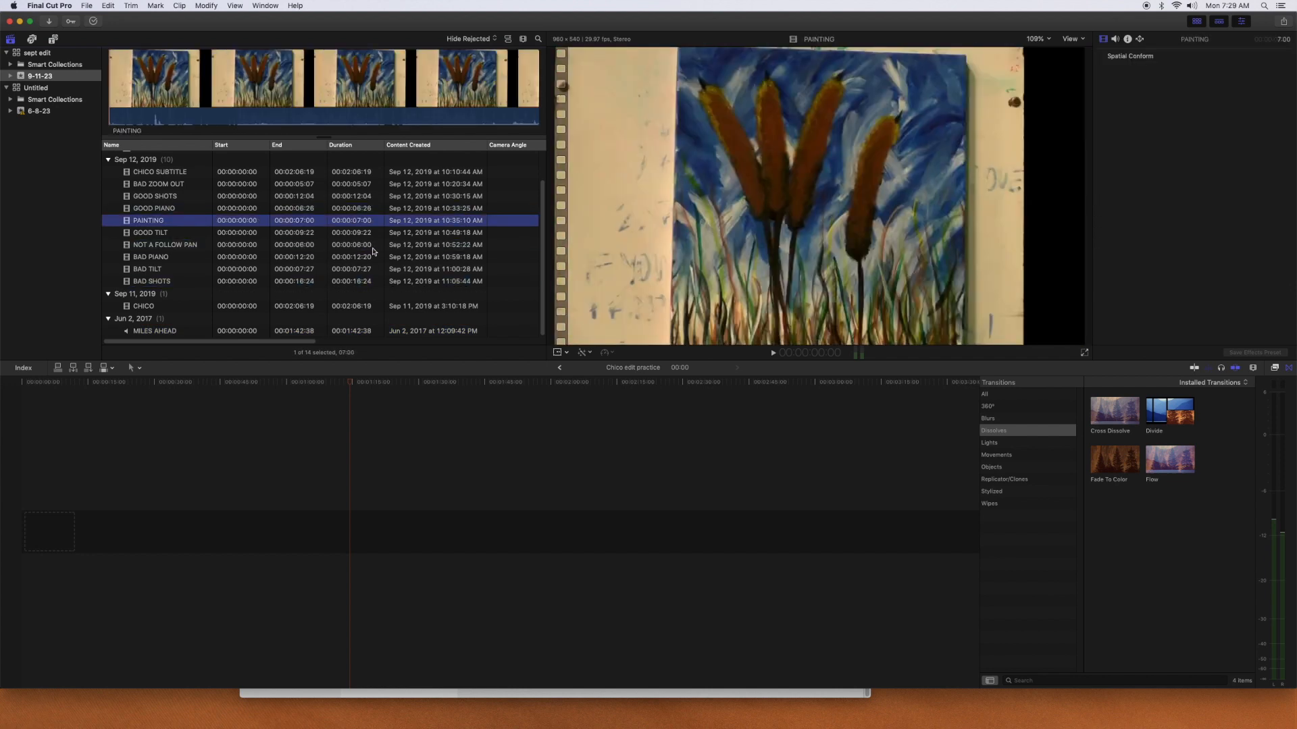
Hide Final Cut Pro and bring up the PRACTICE EDIT 2019 script in Preview
key(super+h)
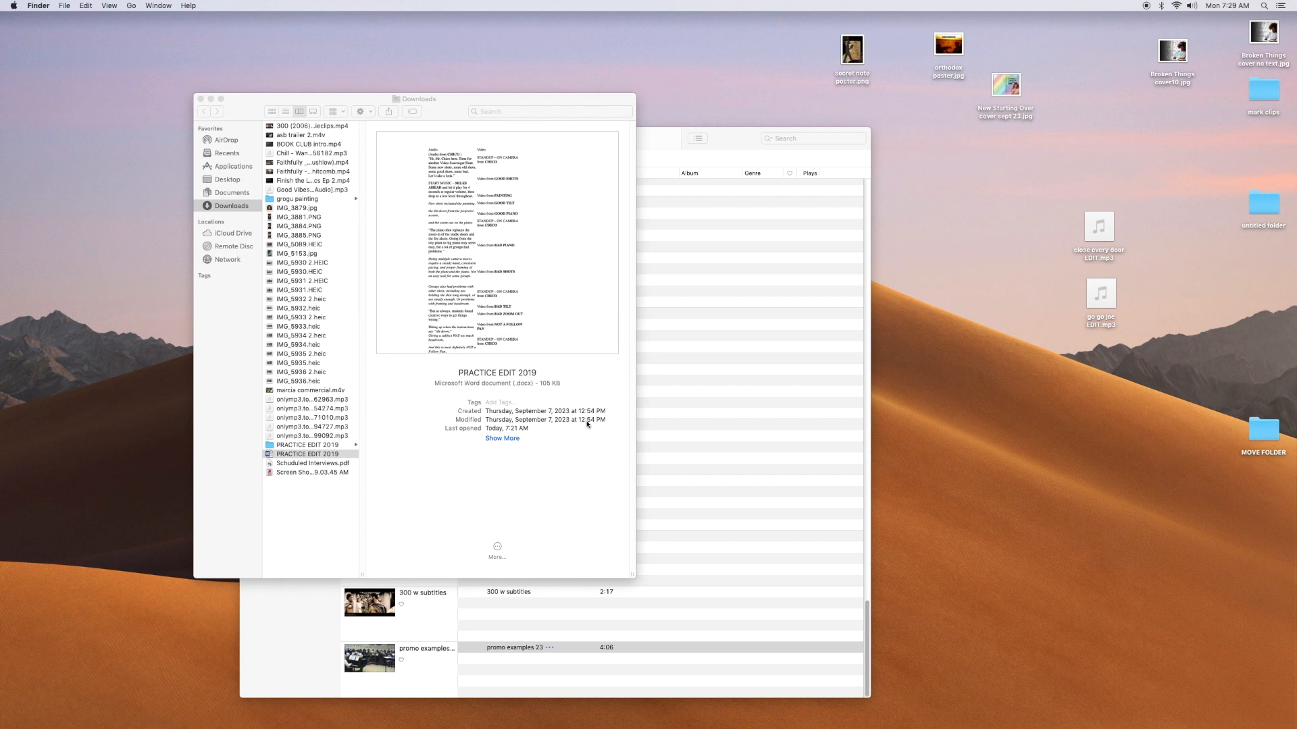
mouse_move(786, 721)
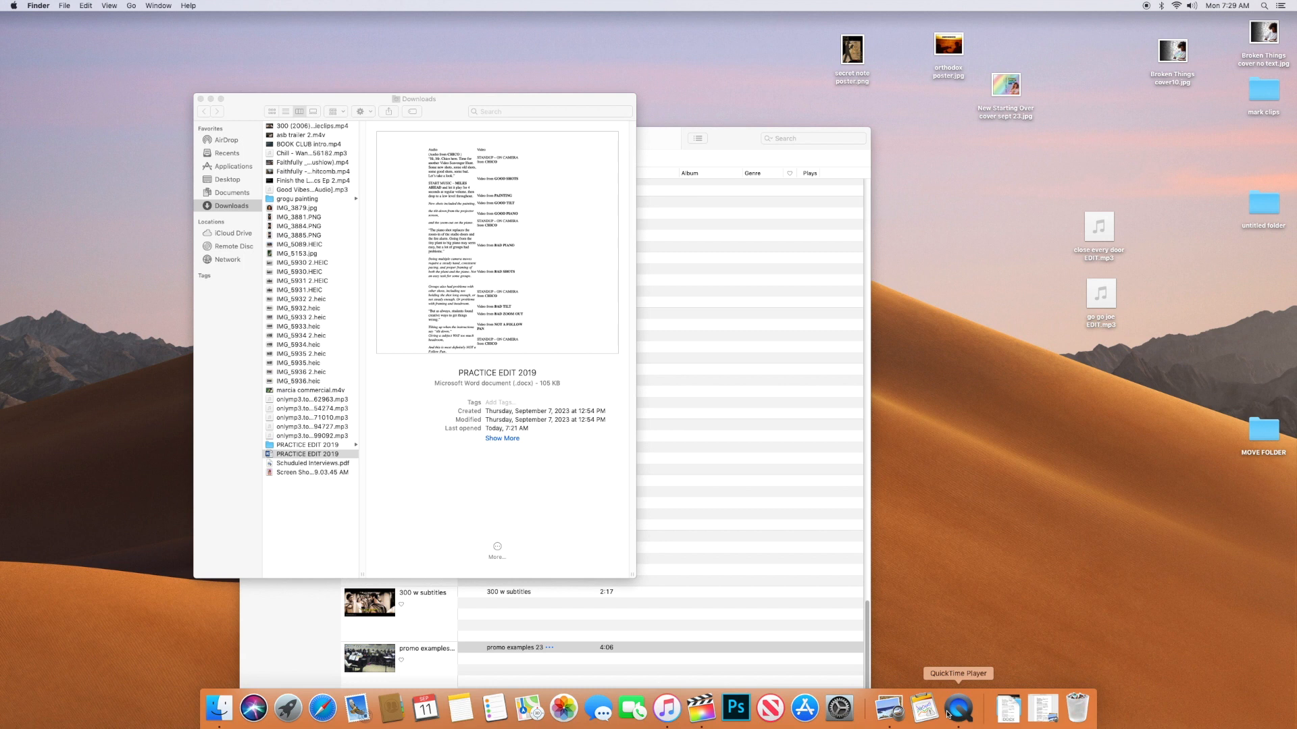
click(1042, 707)
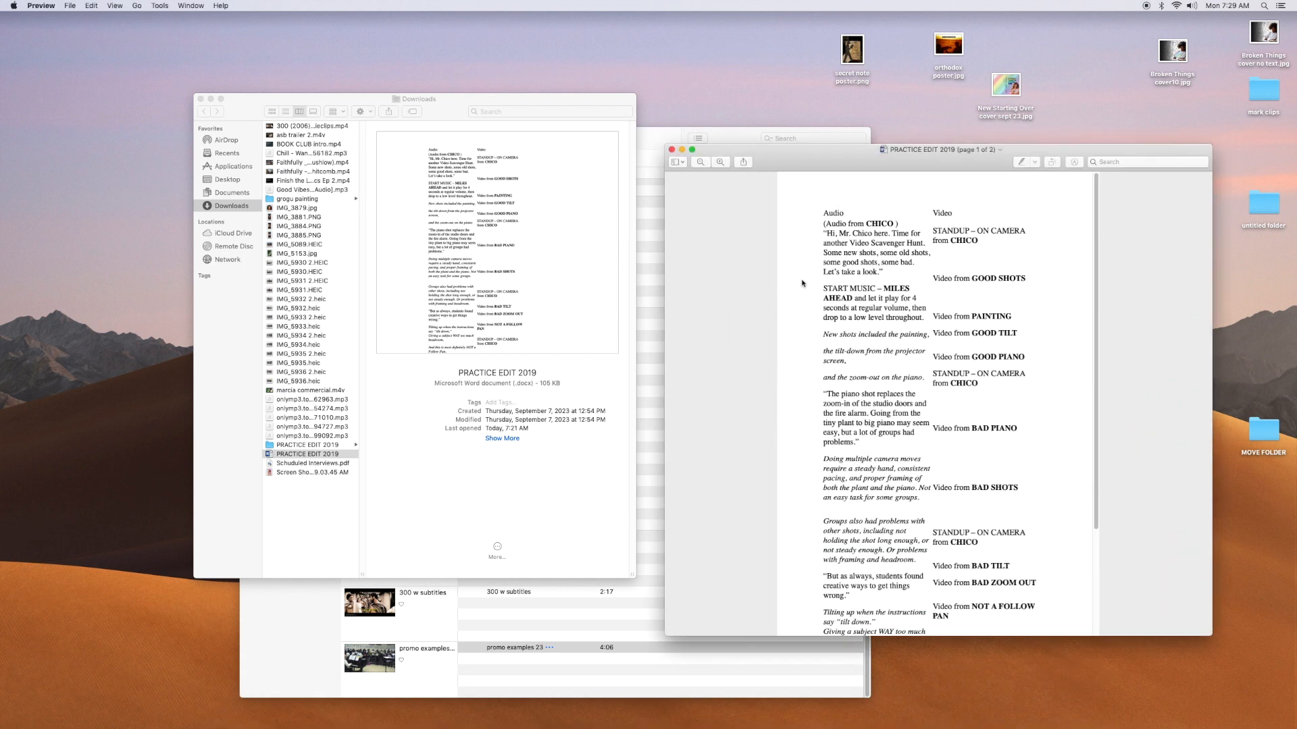
Enlarge the PRACTICE EDIT 2019 script window and magnify the page so the Audio and Video columns read clearly from the beginning
drag(786, 154, 483, 52)
drag(910, 533, 1190, 689)
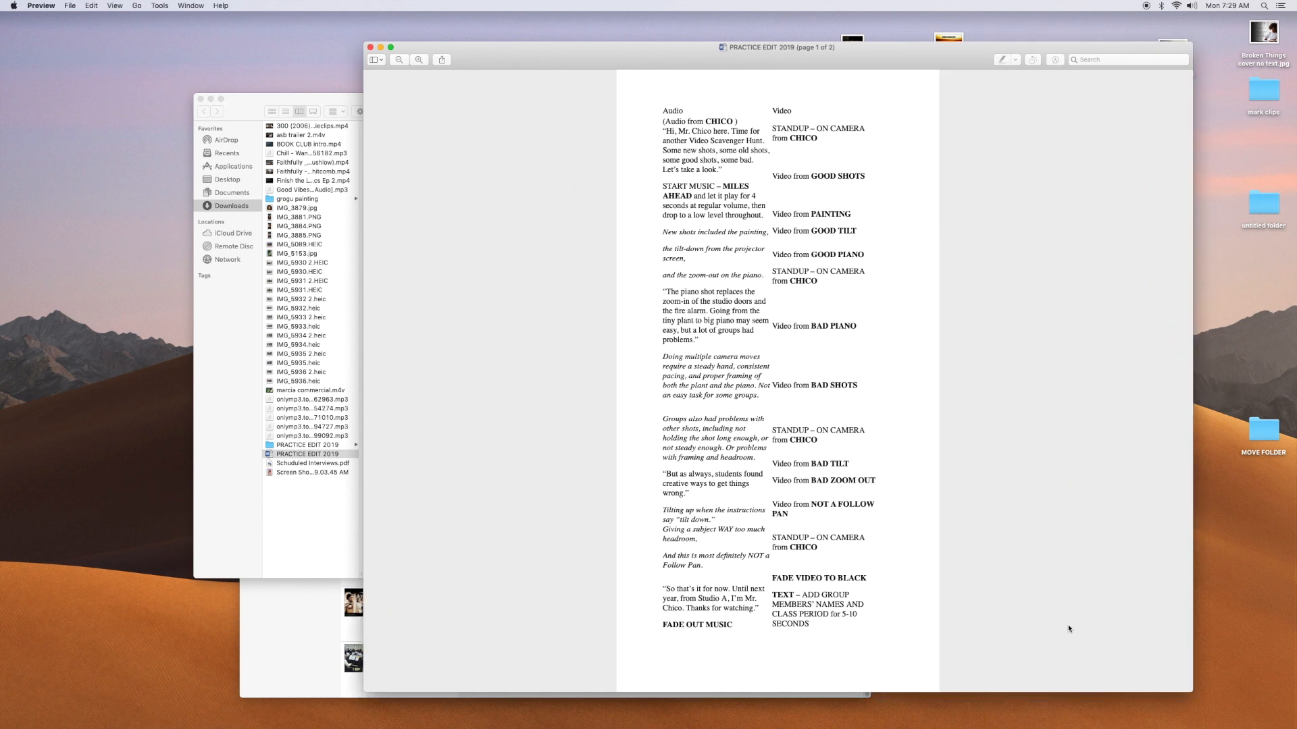
key(super+plus)
key(super+plus)
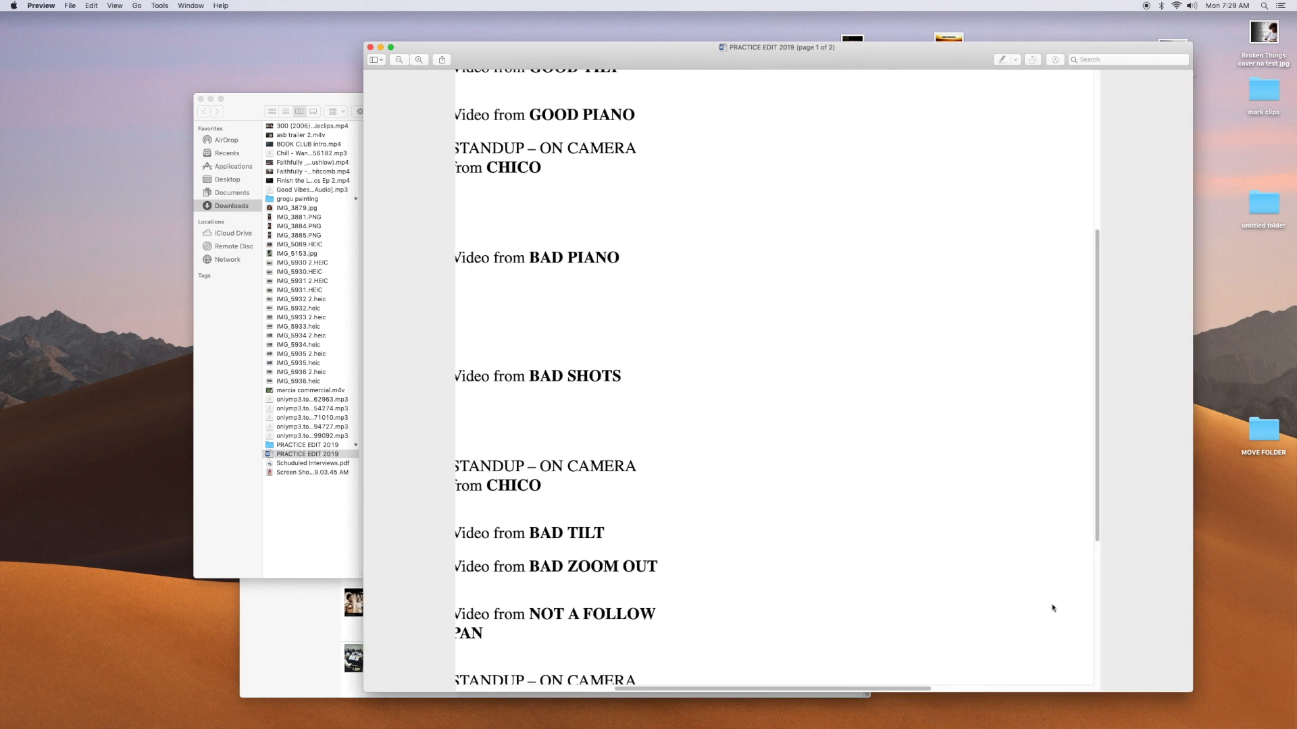
key(super+minus)
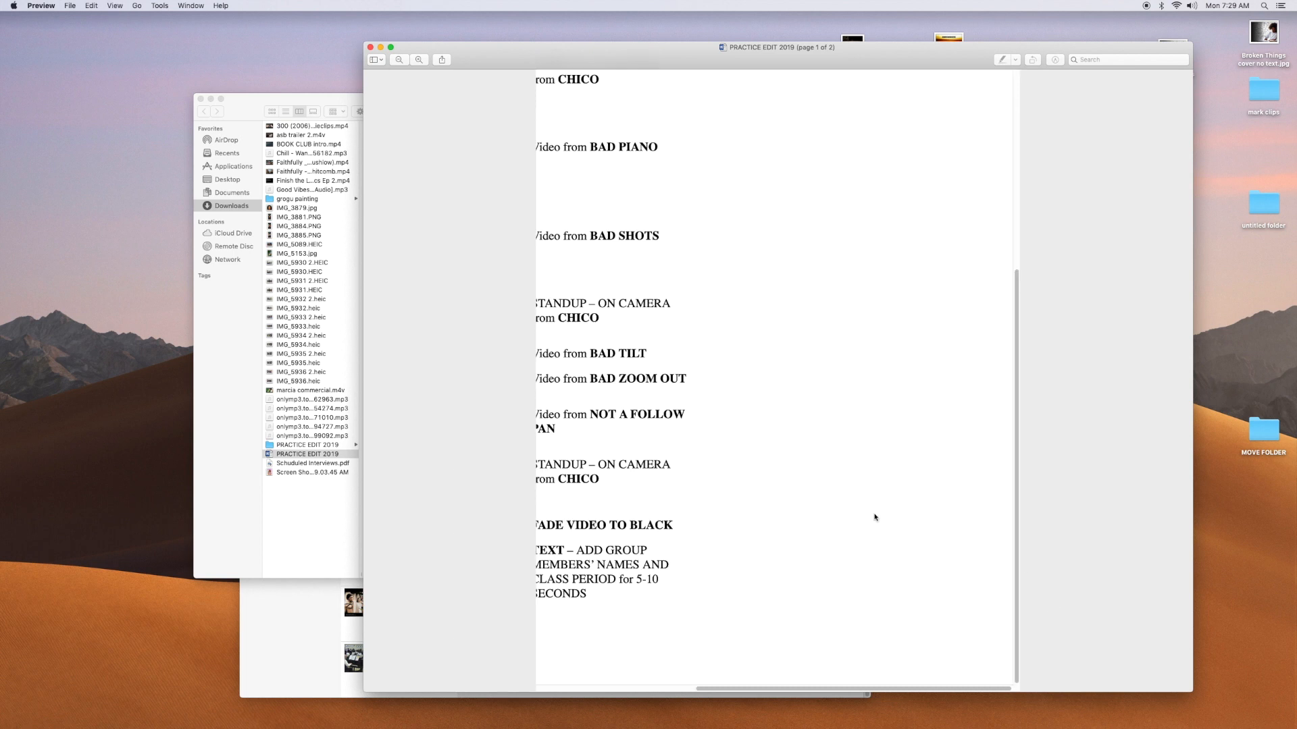
drag(860, 689, 709, 693)
drag(1016, 325, 1012, 120)
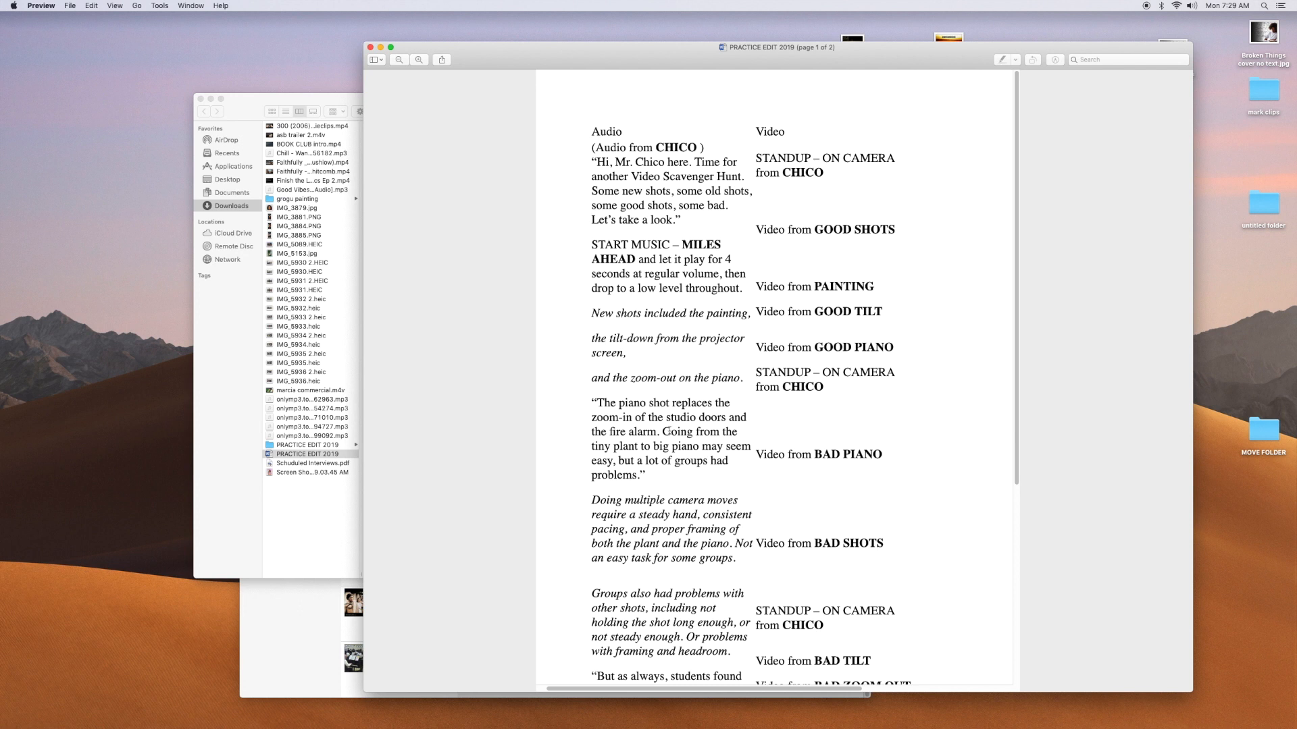
Read the script's Audio and Video columns against the clips in the 9-11-23 event, returning to the opening CHICO standup instructions
scroll(668, 432, down, 5)
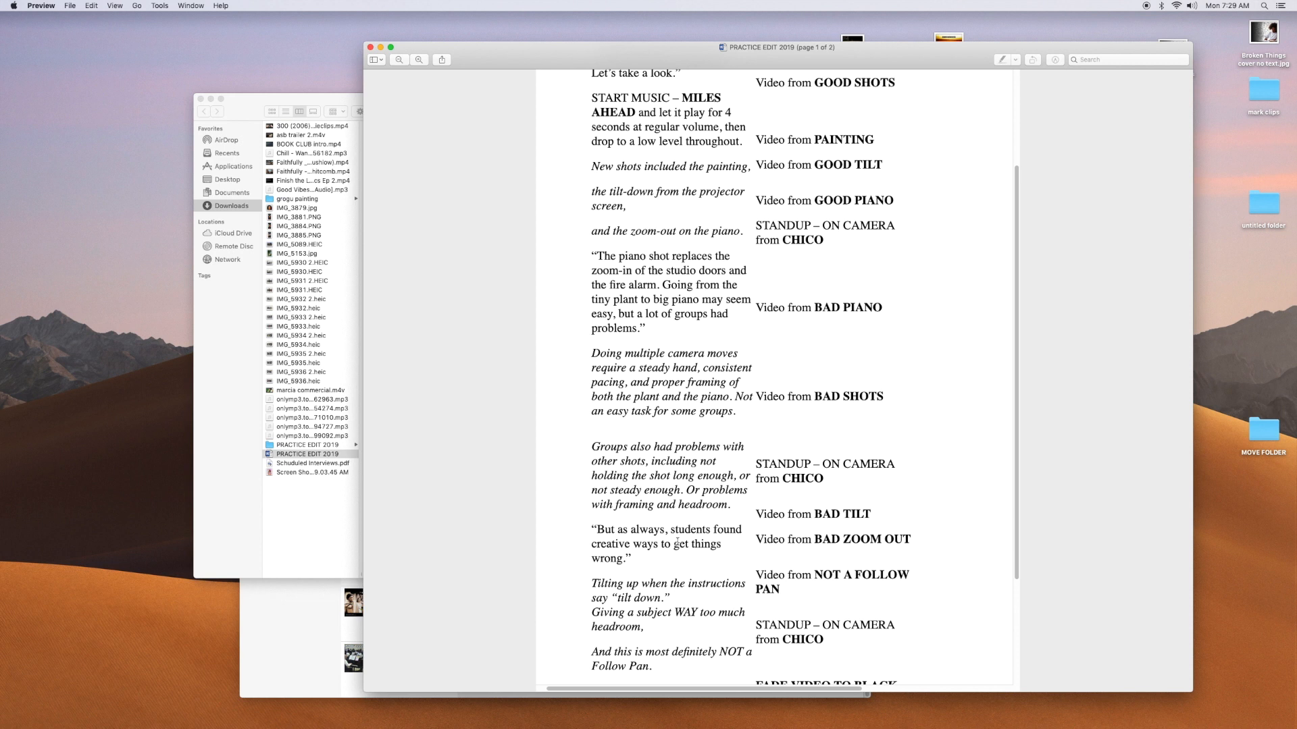
scroll(676, 542, up, 3)
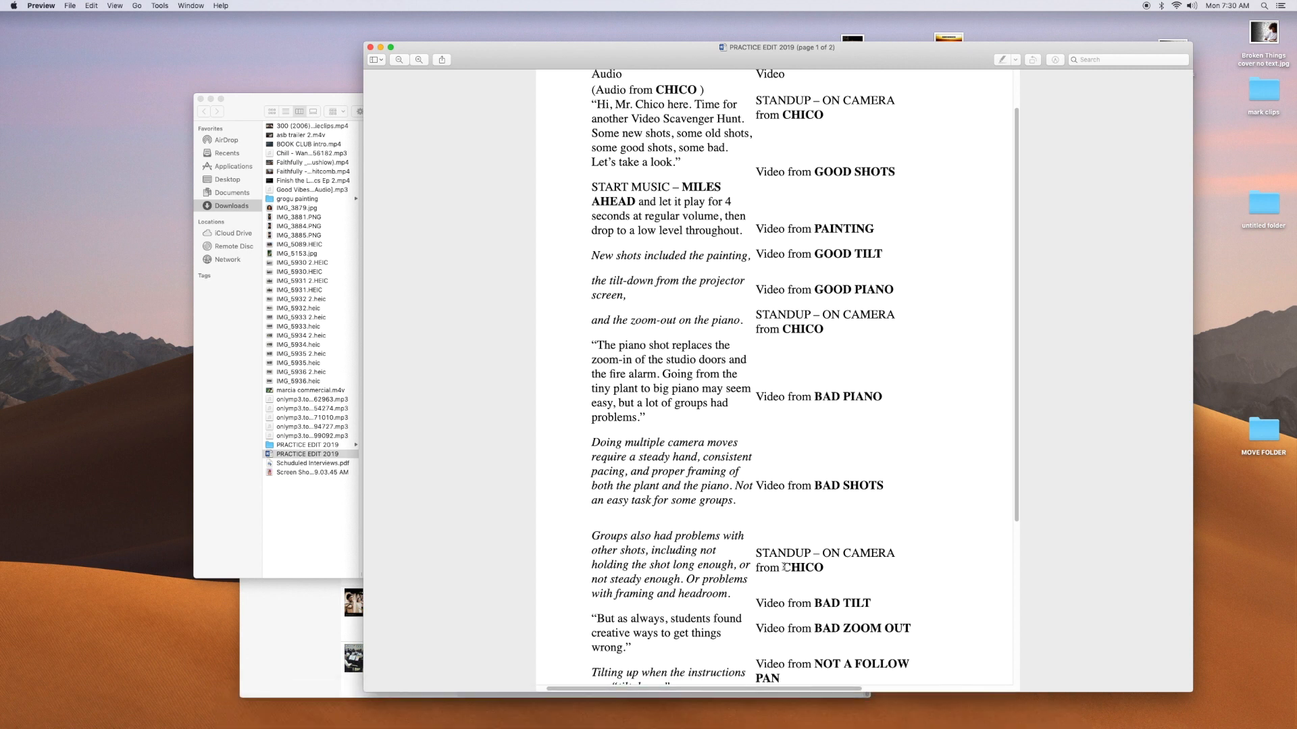
scroll(804, 587, down, 1)
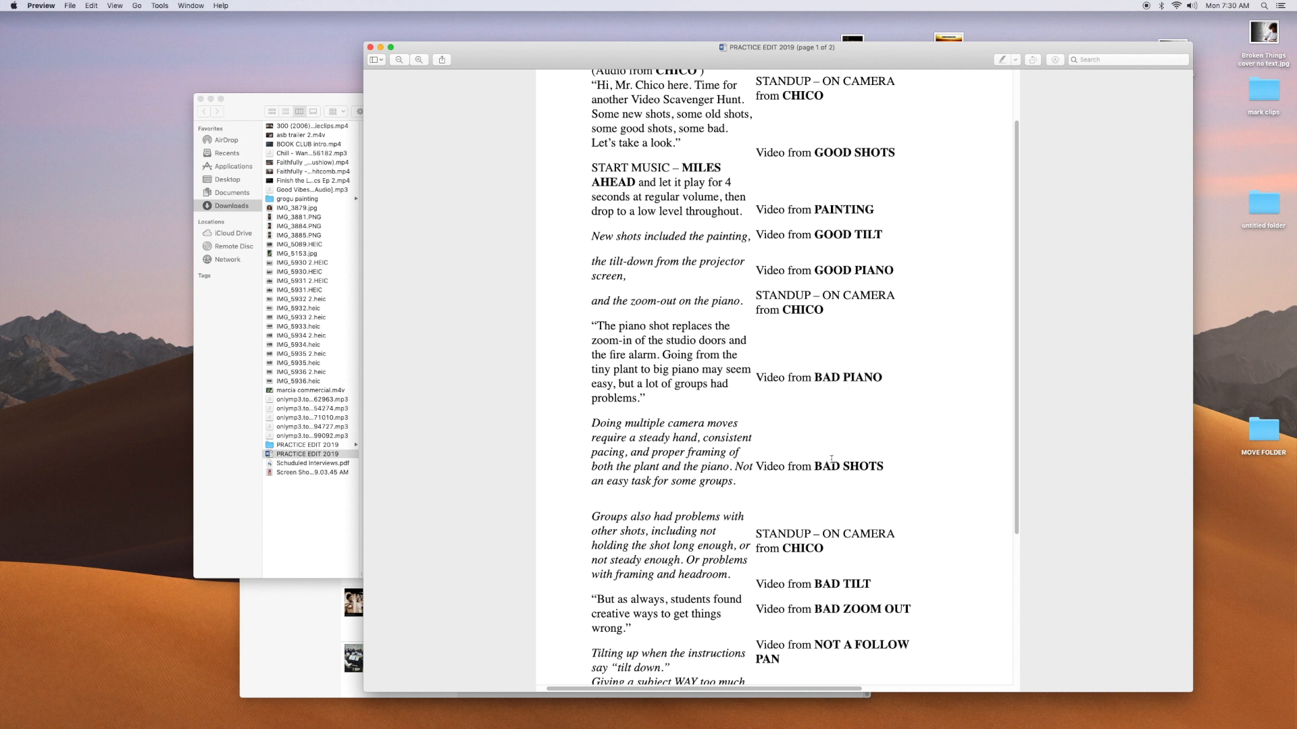
scroll(855, 594, up, 3)
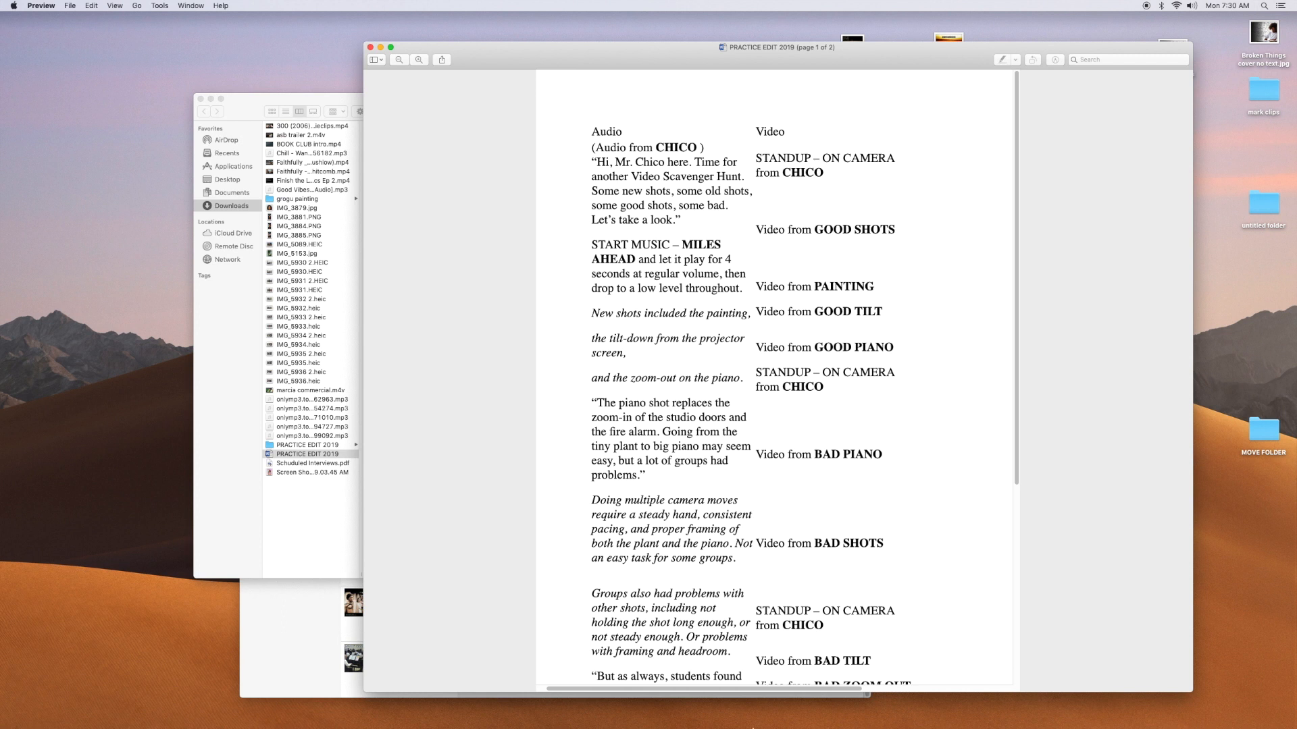
click(717, 707)
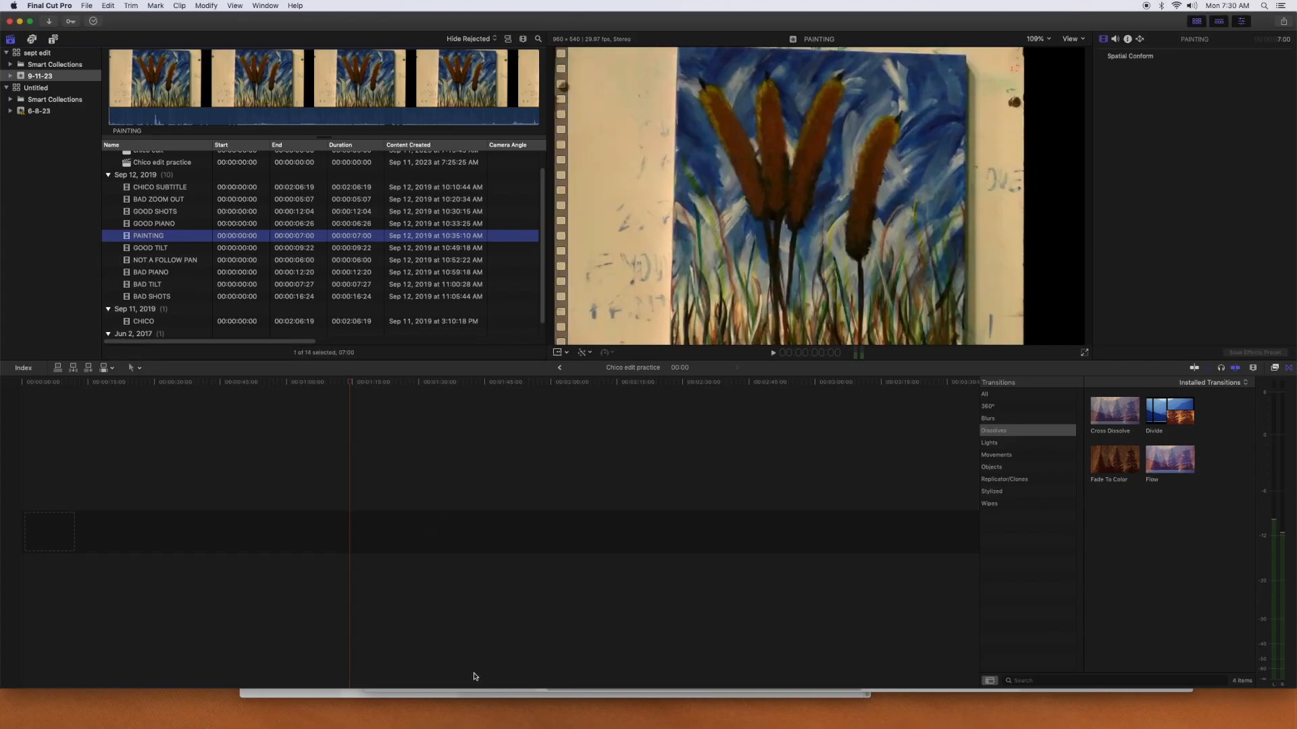
scroll(254, 222, up, 2)
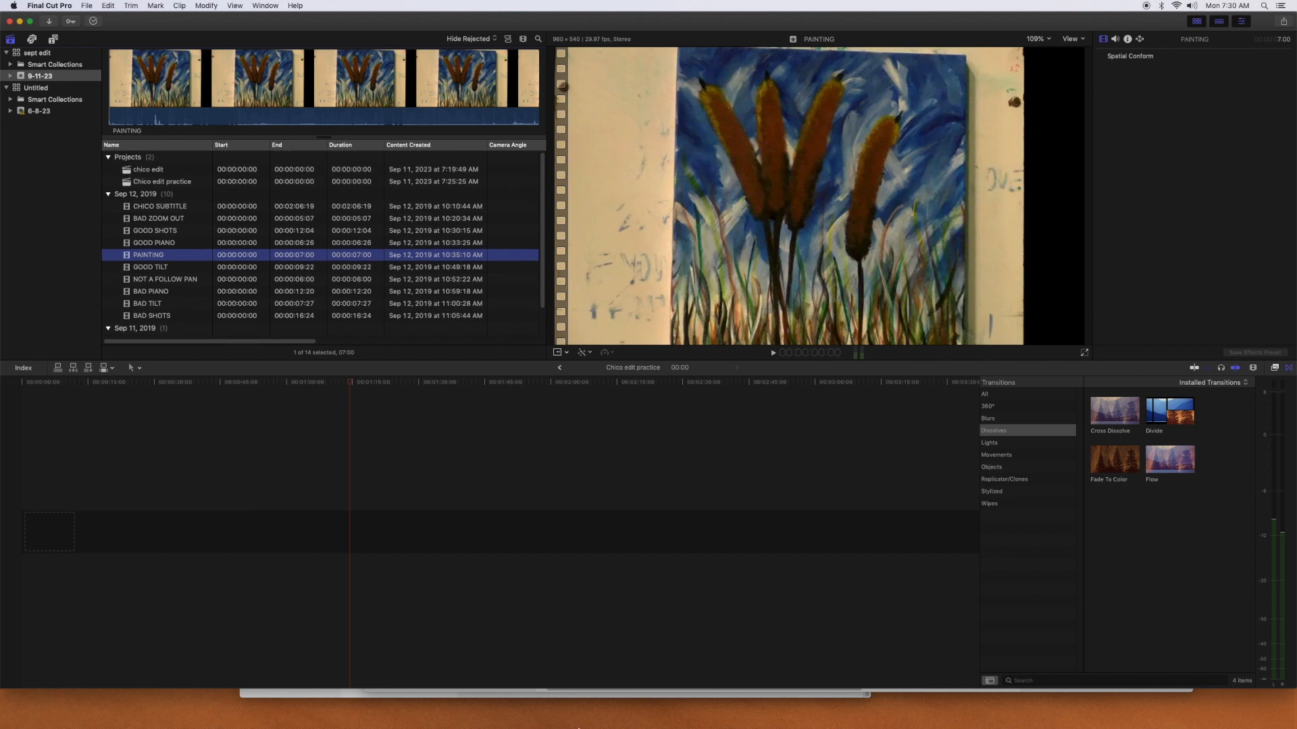
mouse_move(583, 728)
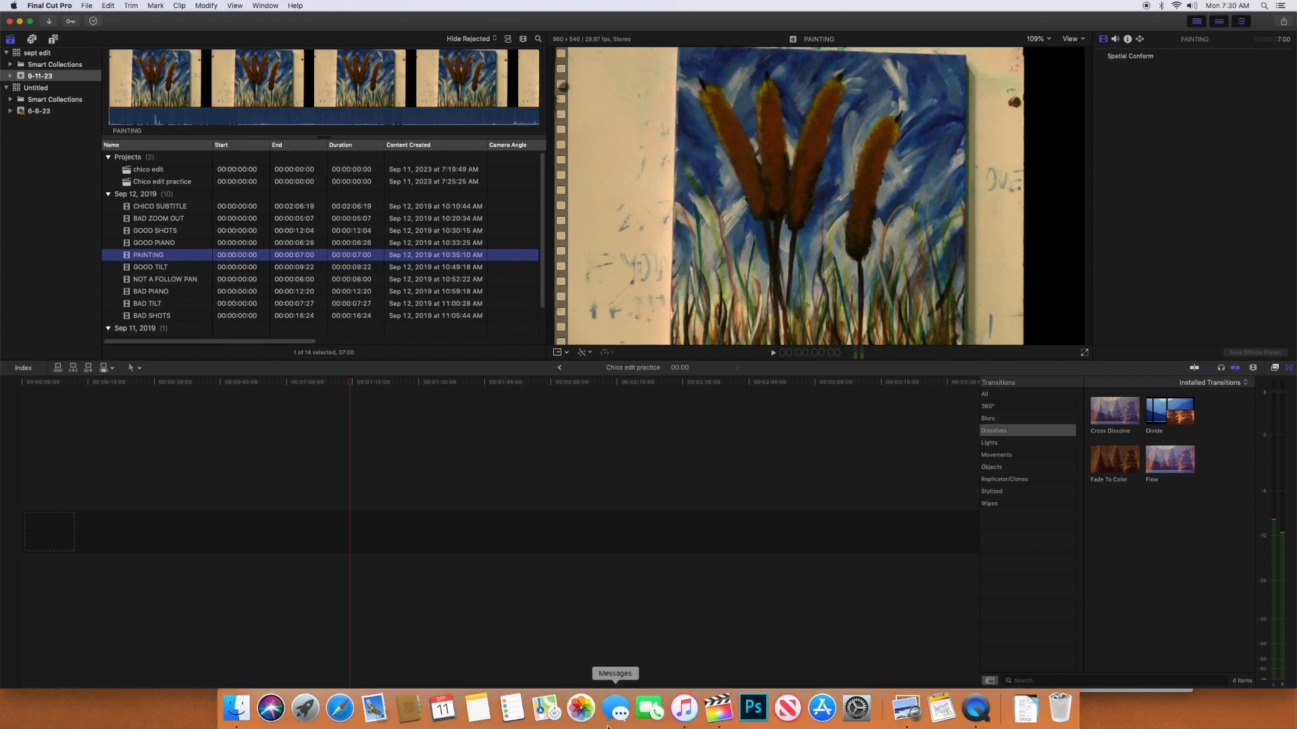
click(914, 724)
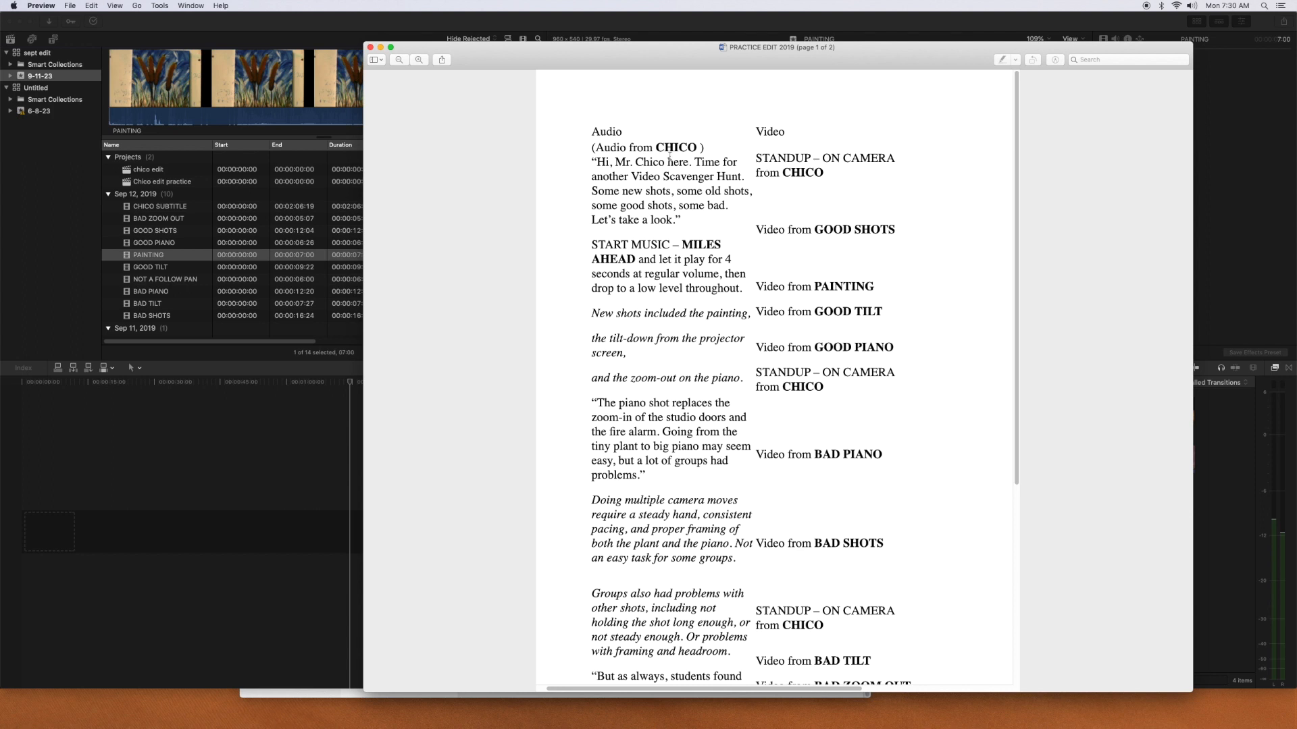
Switch to Final Cut Pro and compare the CHICO clip with BAD SHOTS, BAD TILT, BAD PIANO, NOT A FOLLOW PAN and GOOD TILT
click(164, 353)
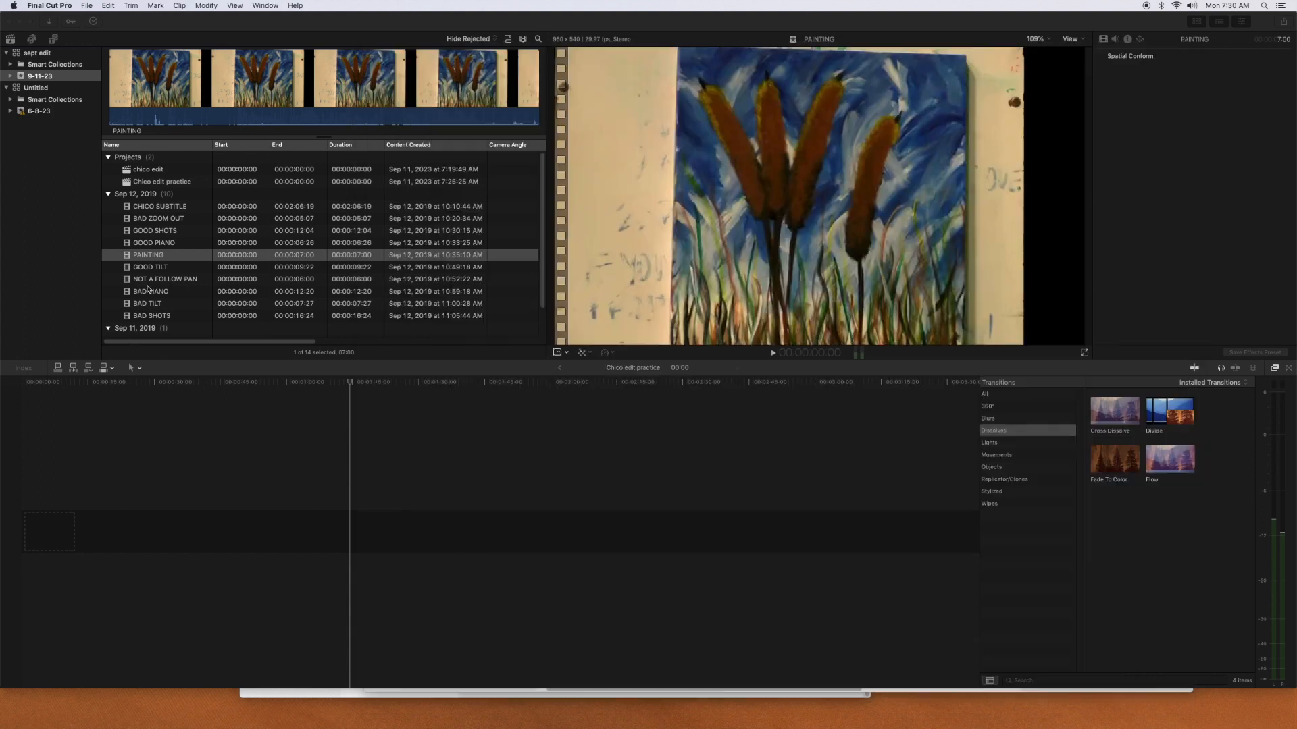
scroll(168, 322, down, 3)
click(172, 308)
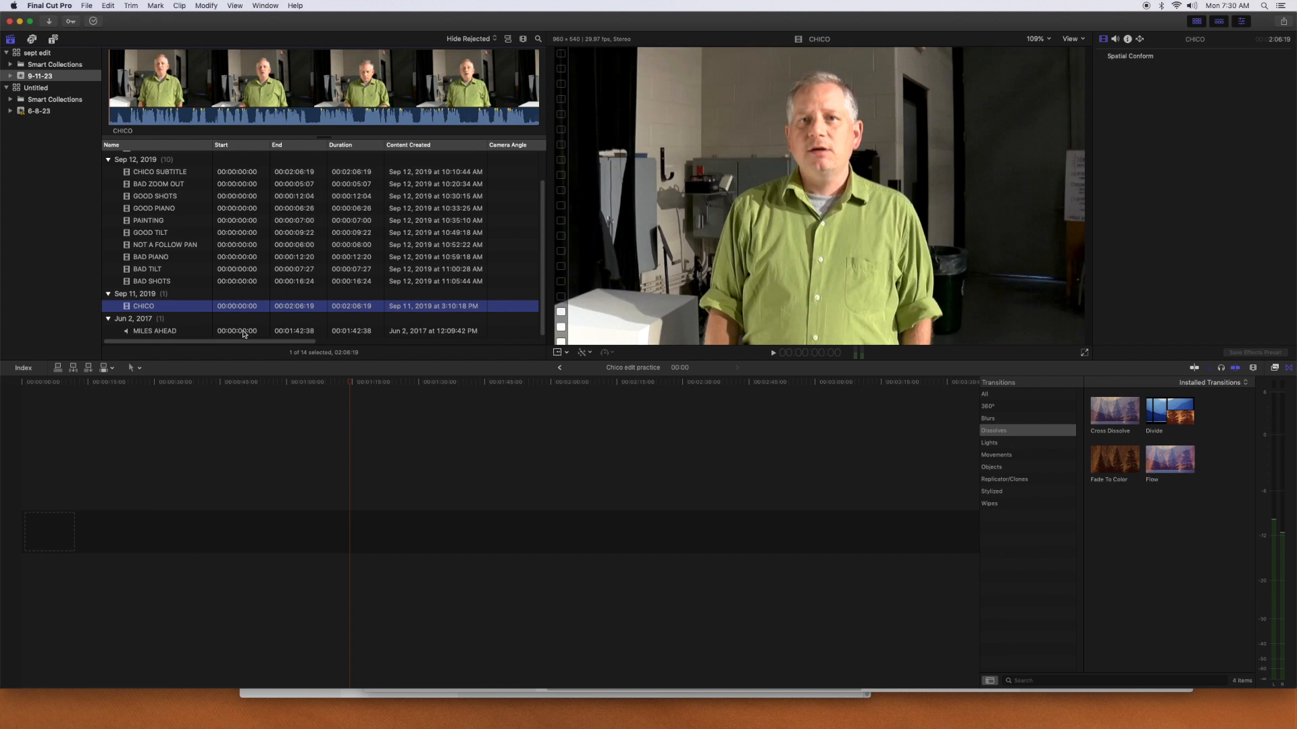
click(184, 281)
click(183, 270)
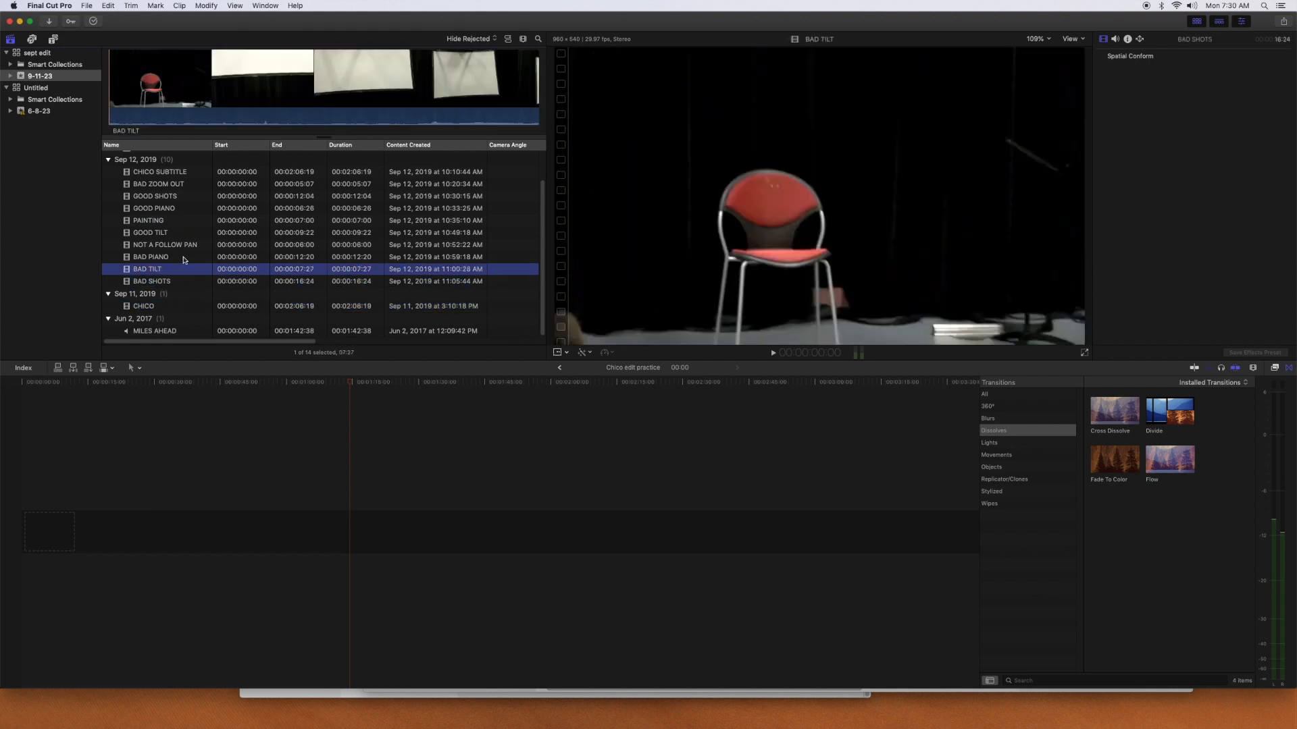
click(184, 258)
click(183, 308)
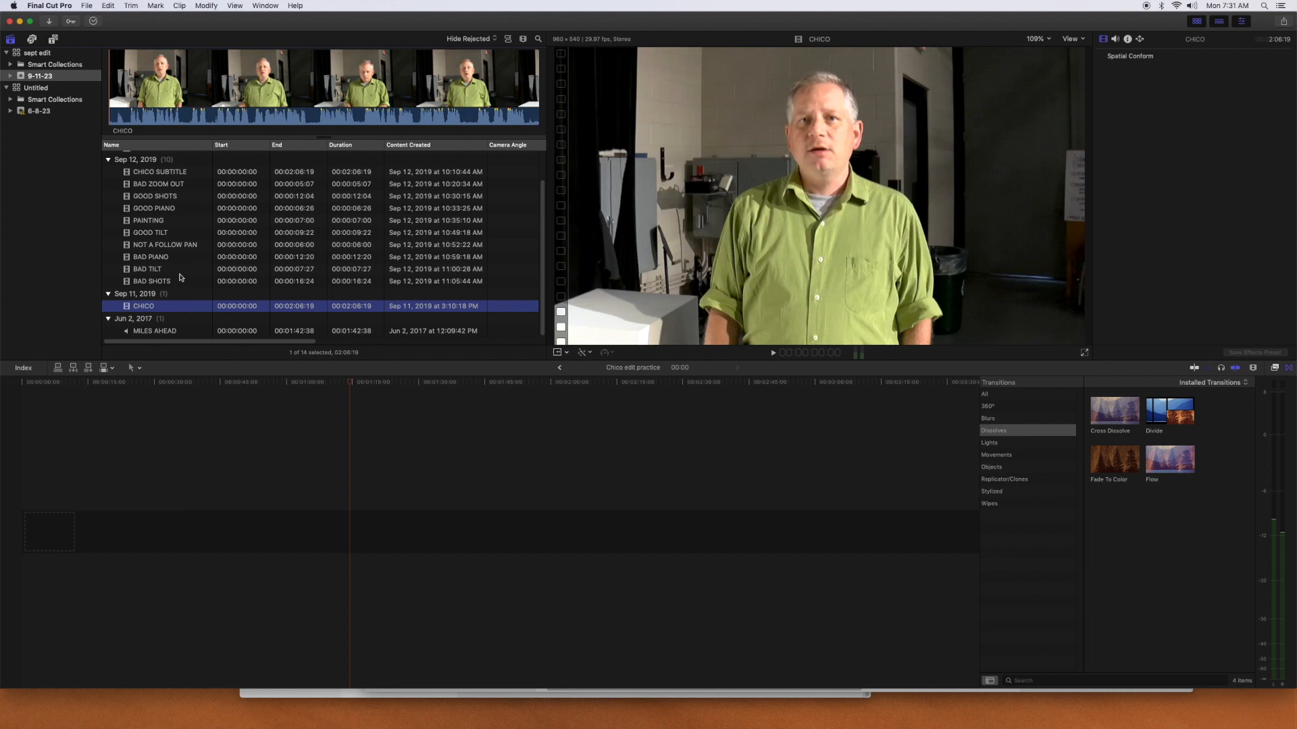
click(159, 308)
click(164, 282)
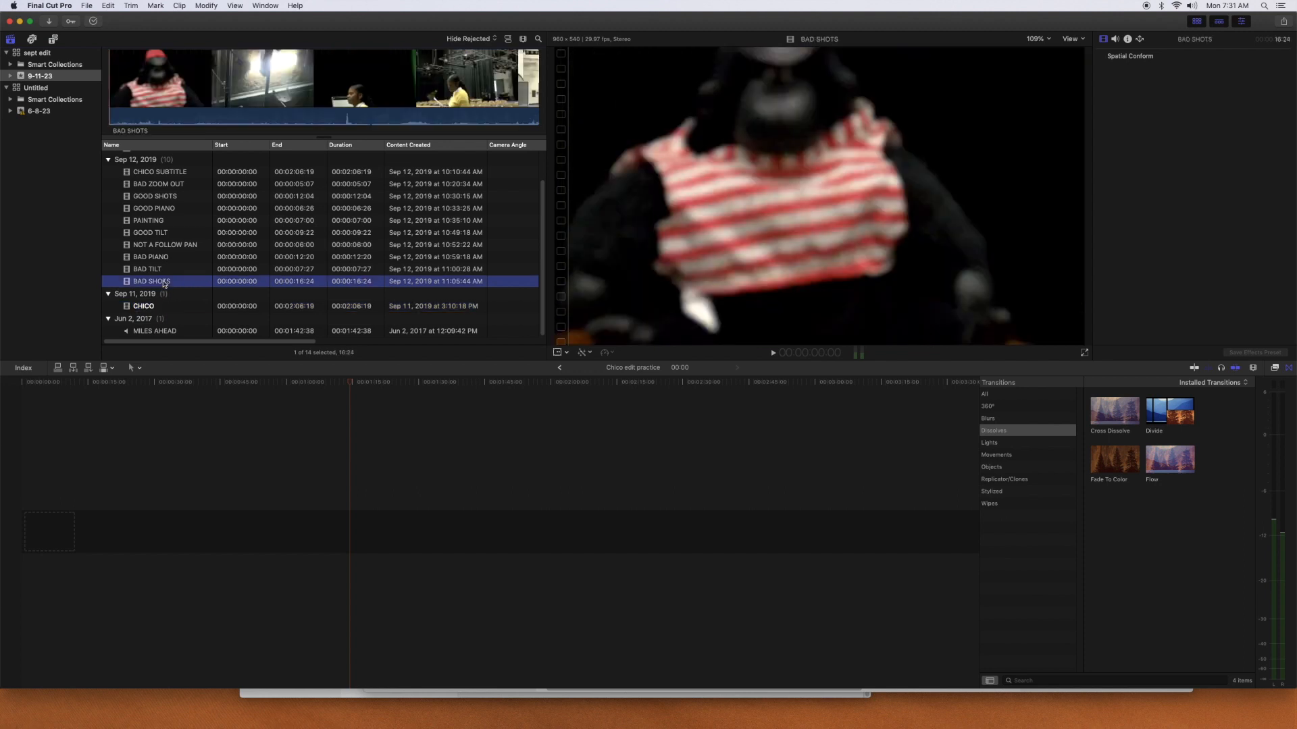
click(177, 309)
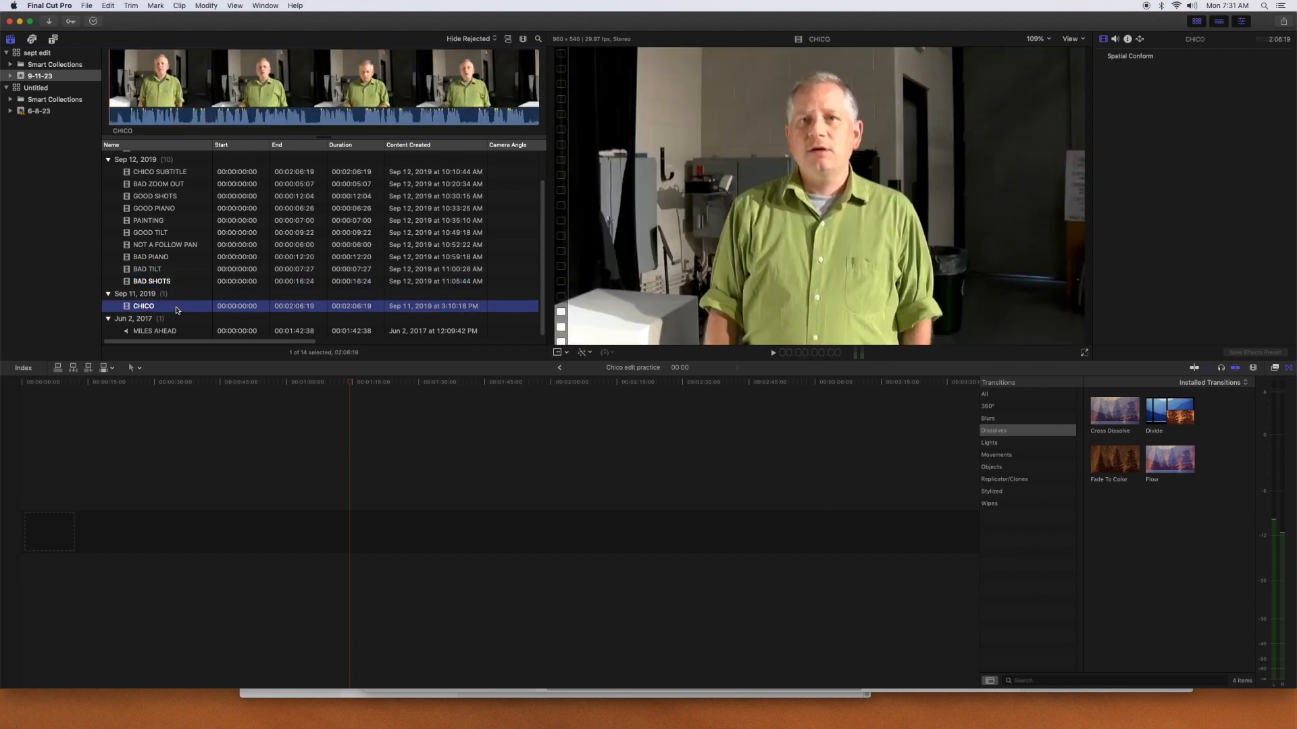
click(181, 246)
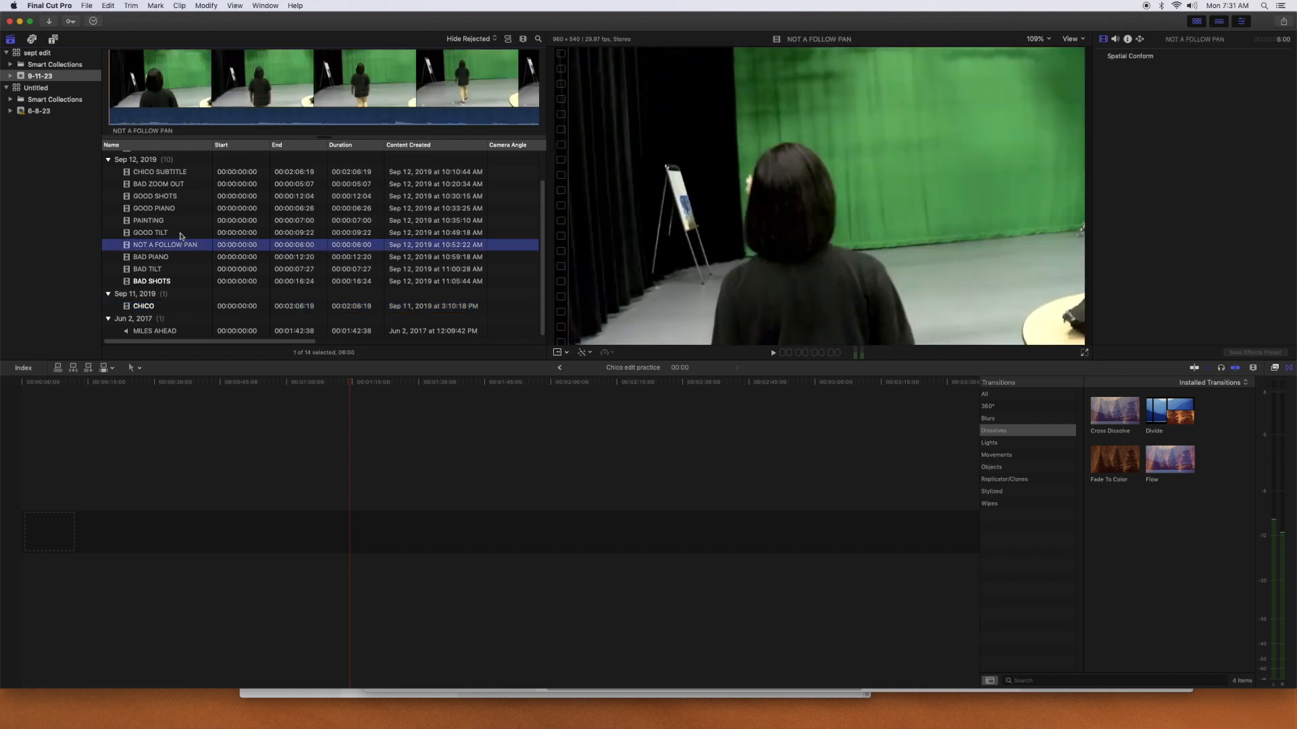
click(182, 233)
Play the CHICO clip to locate the start of the opening on-camera standup
click(181, 307)
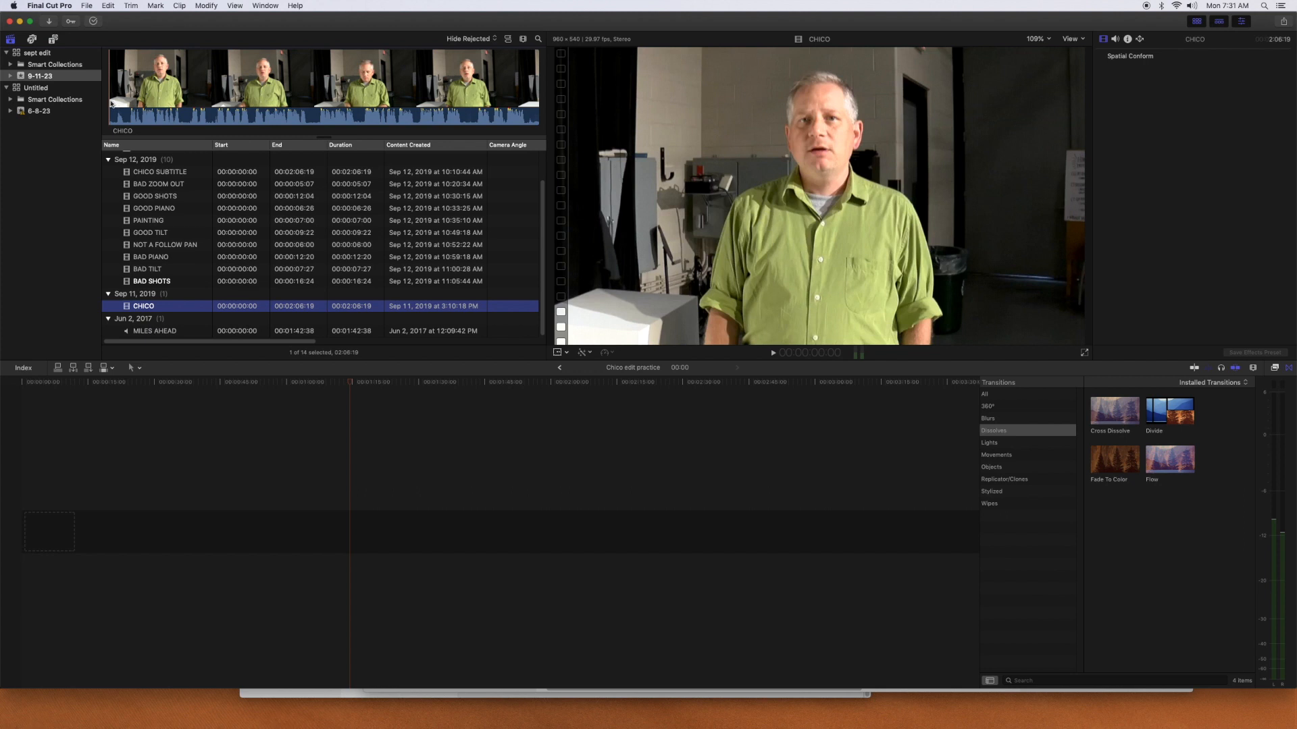
key(space)
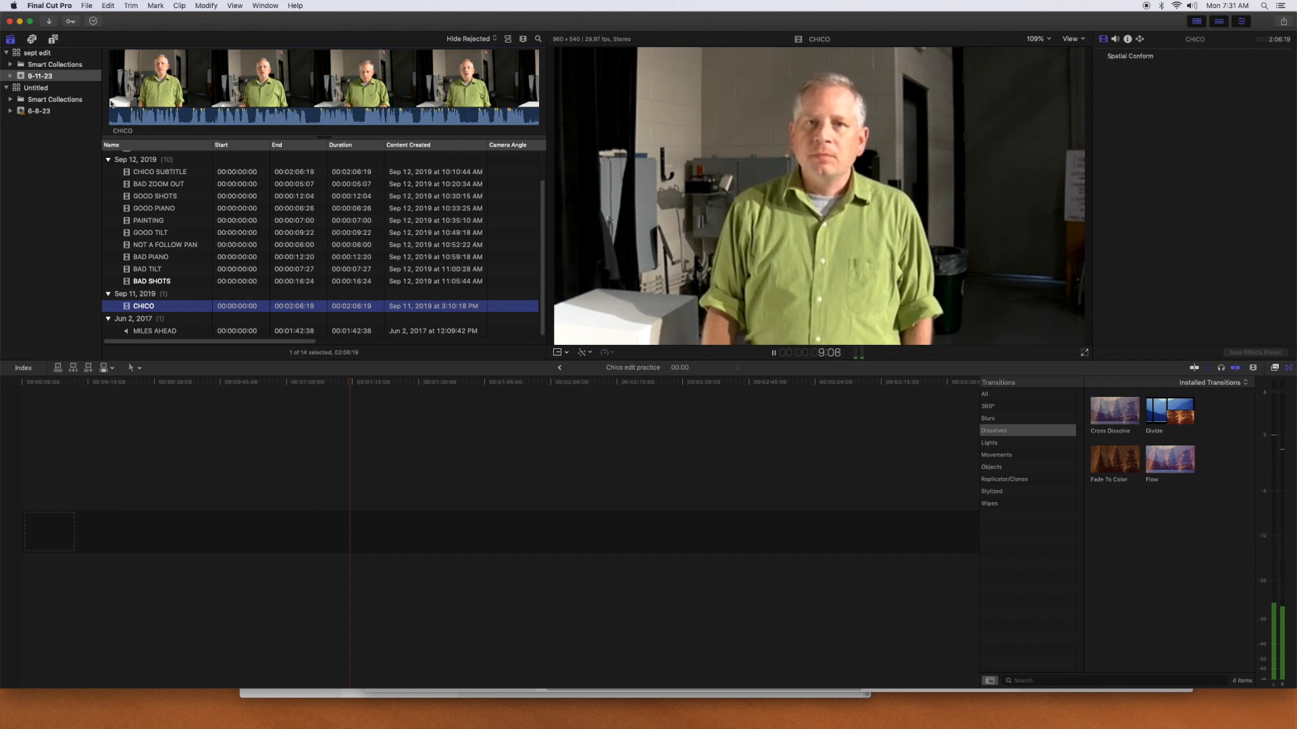
key(space)
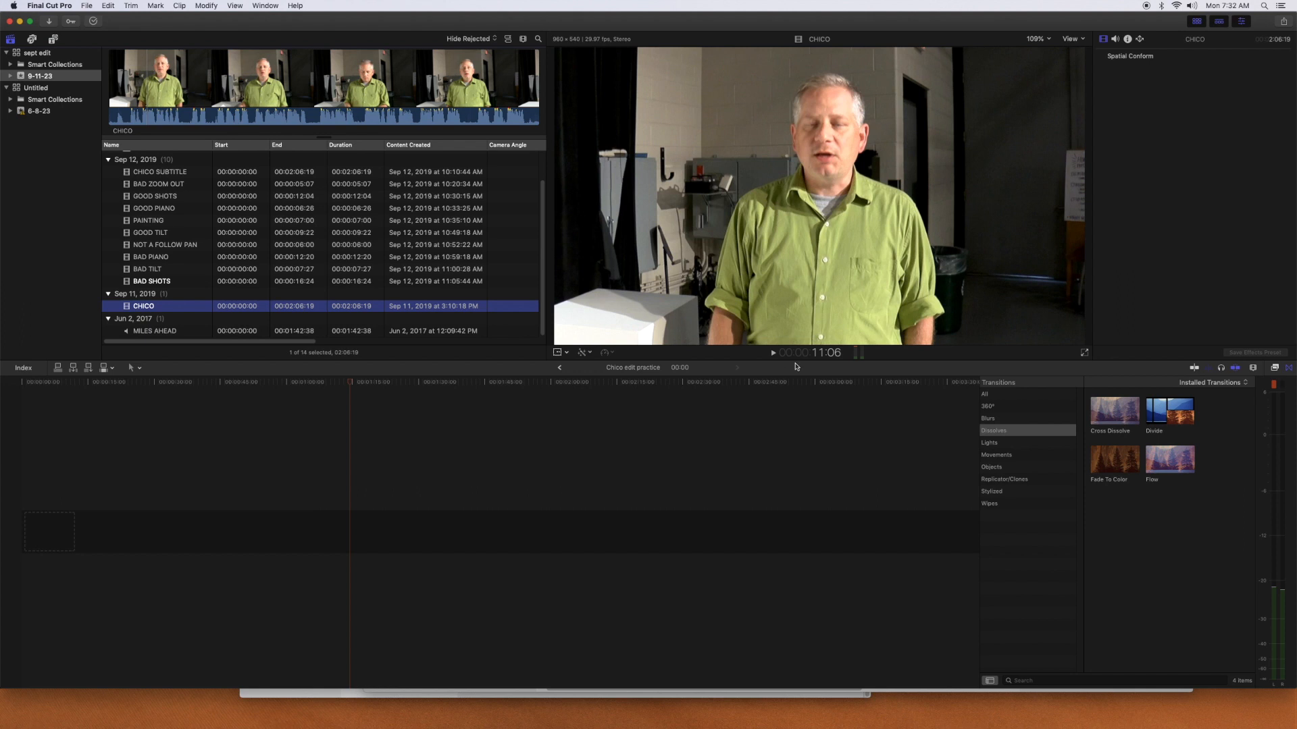
click(773, 353)
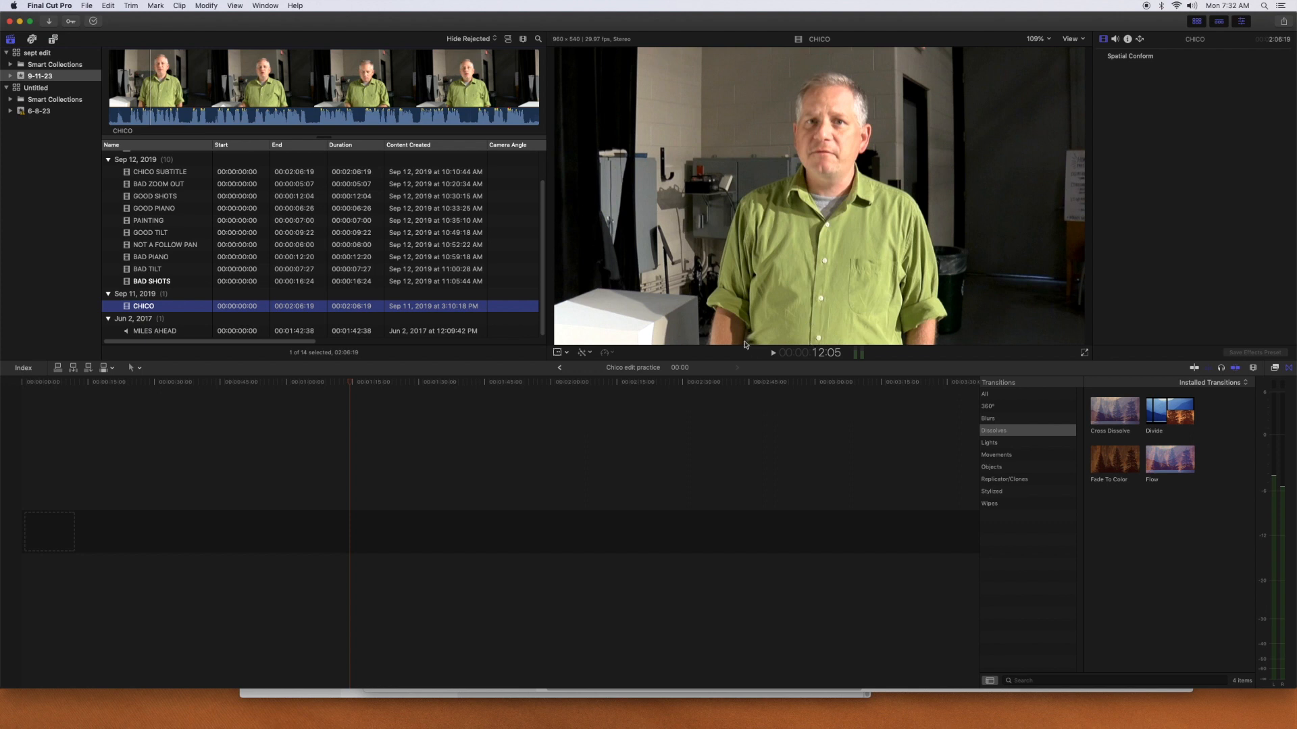
mouse_move(150, 103)
mouse_down()
mouse_move(162, 104)
mouse_move(150, 103)
mouse_up()
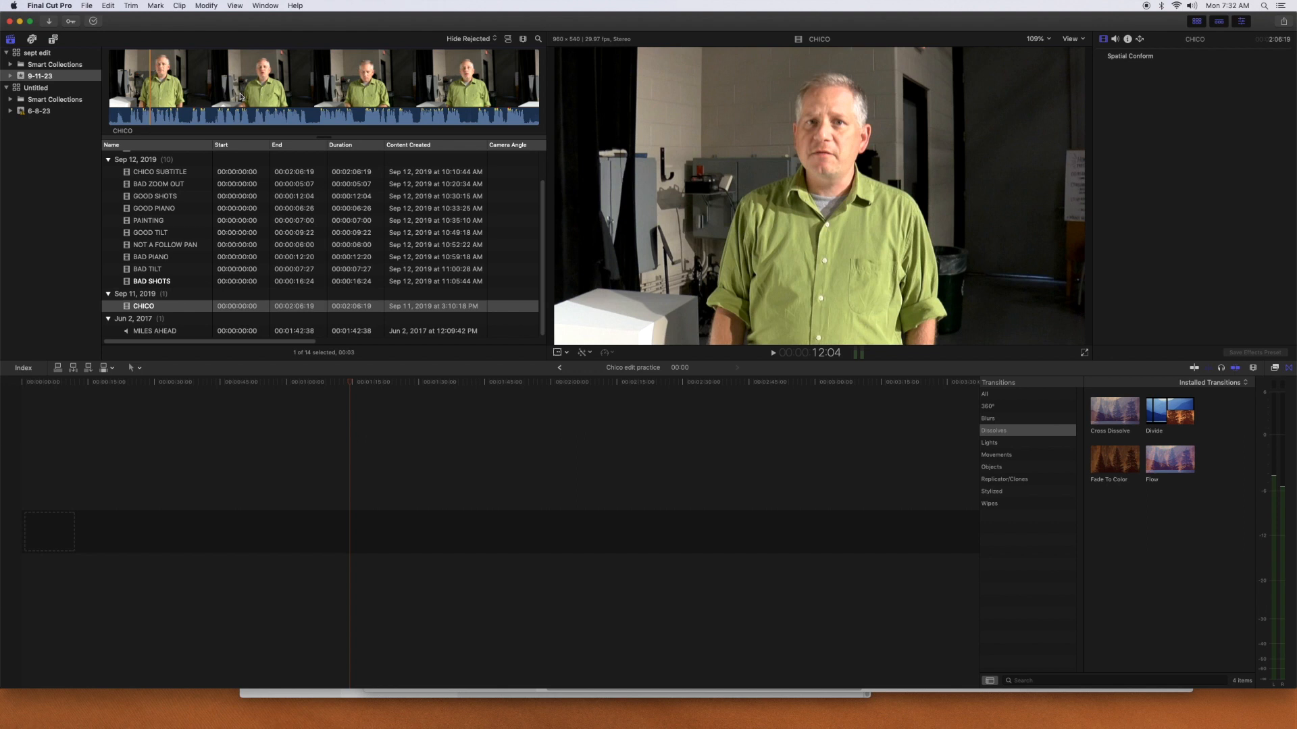
Play the CHICO clip forward and backward around the opening standup and mark the range start at 9:19
key(space)
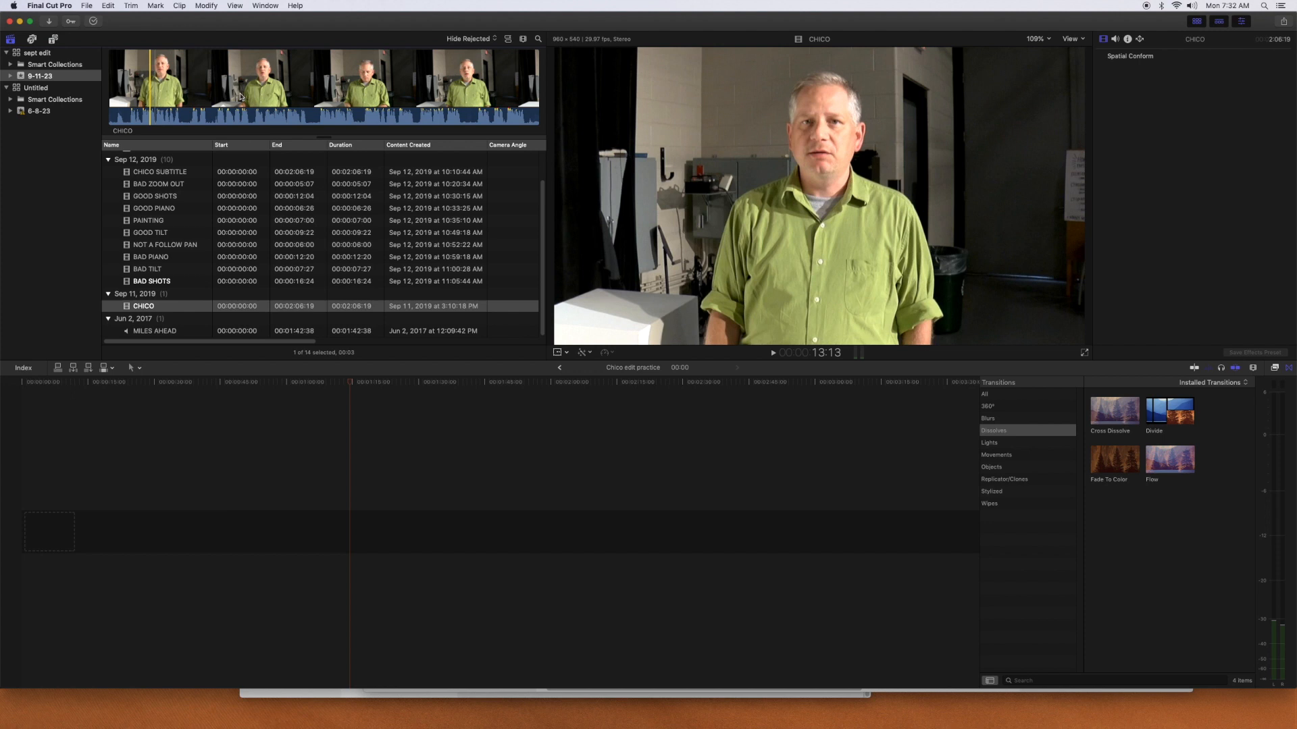
key(j)
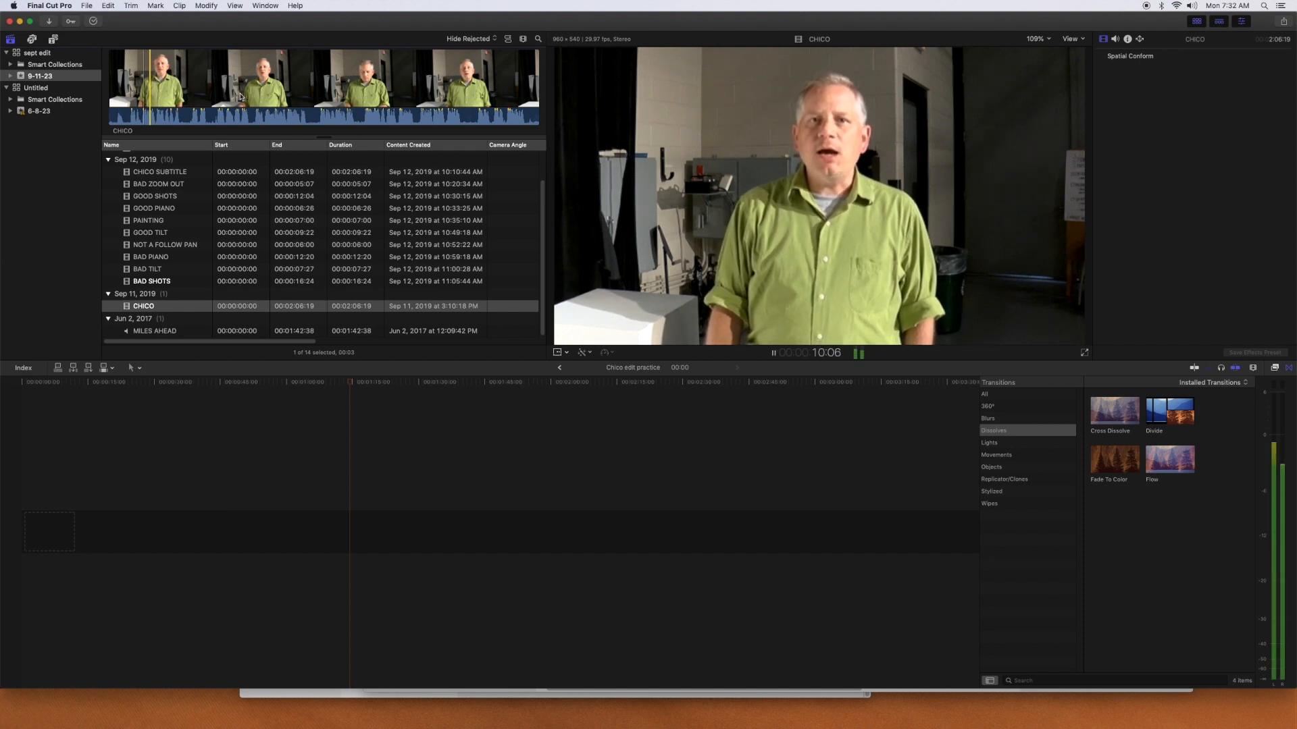
key(k)
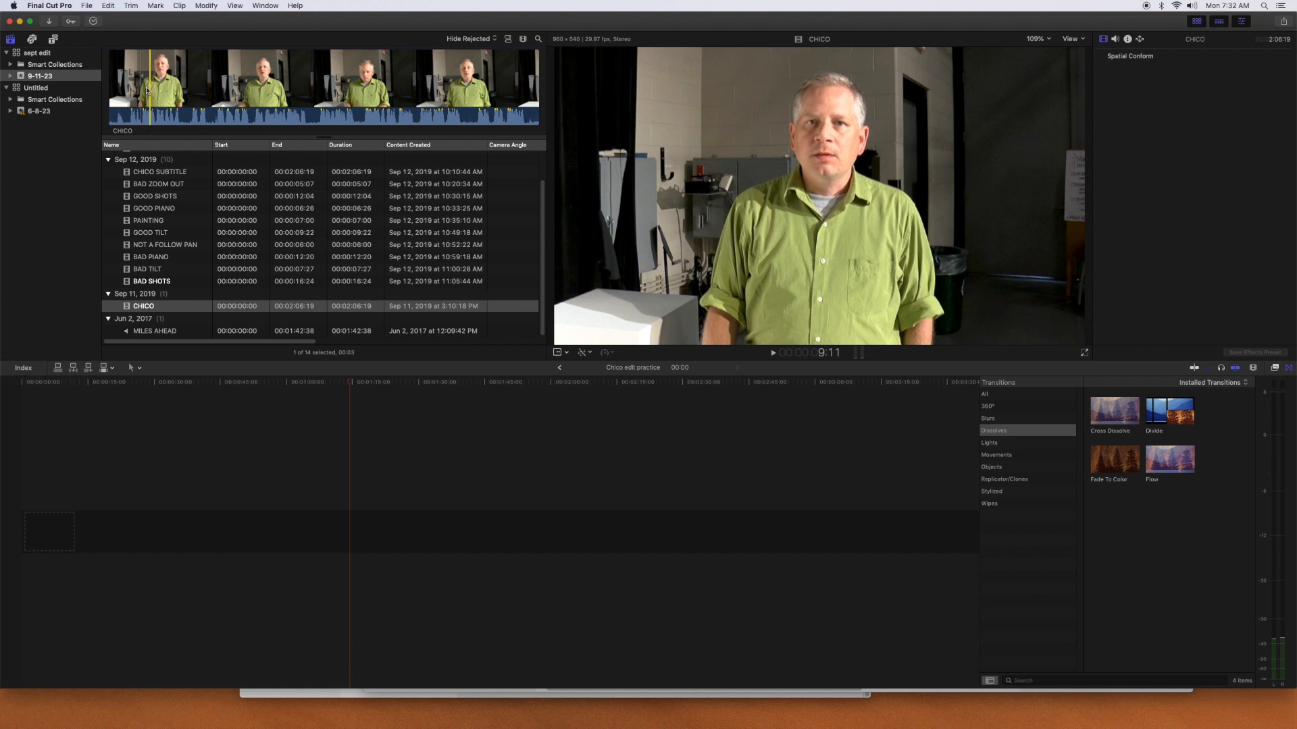
key(space)
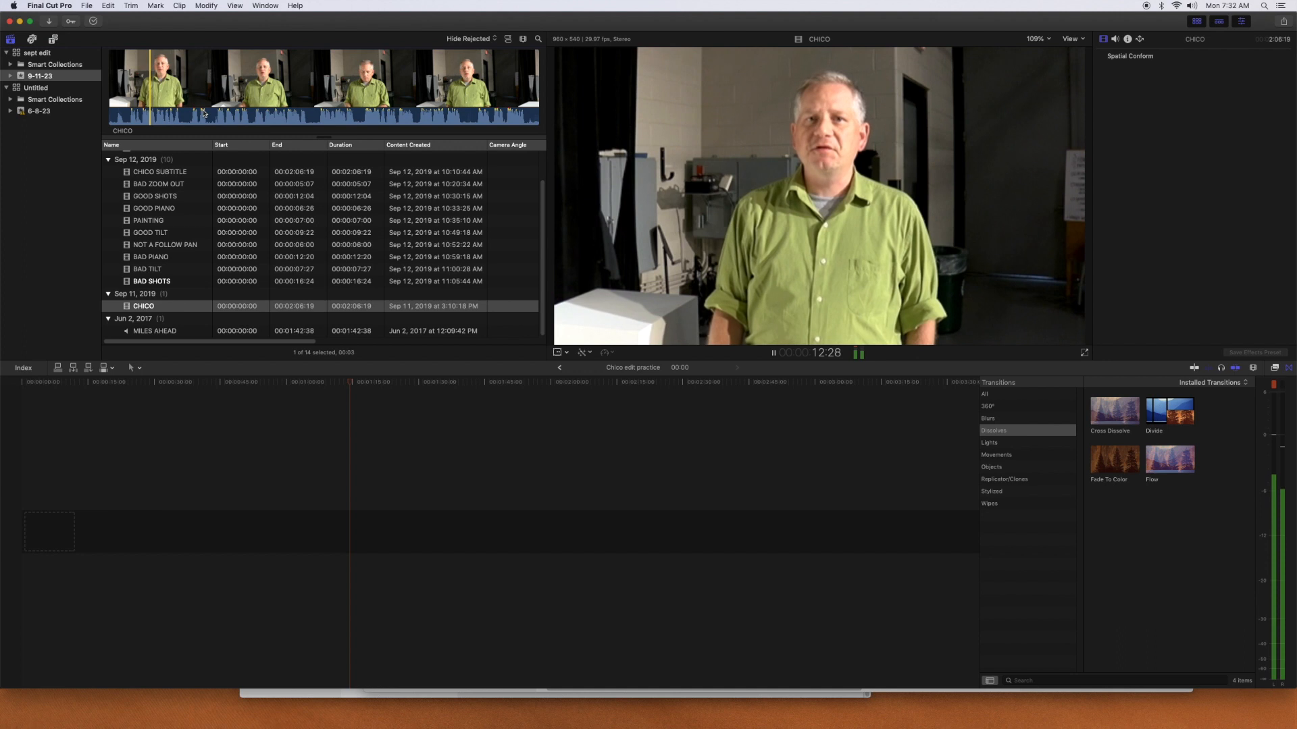
key(space)
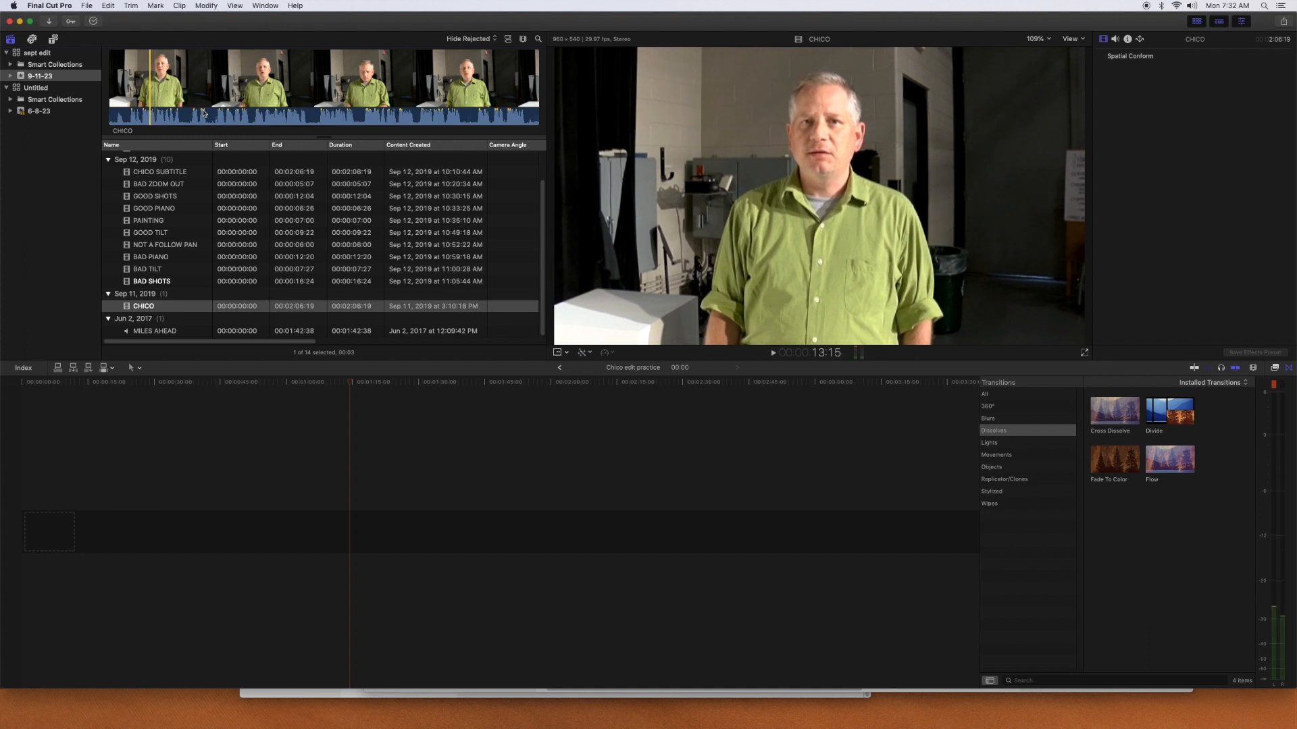
key(j)
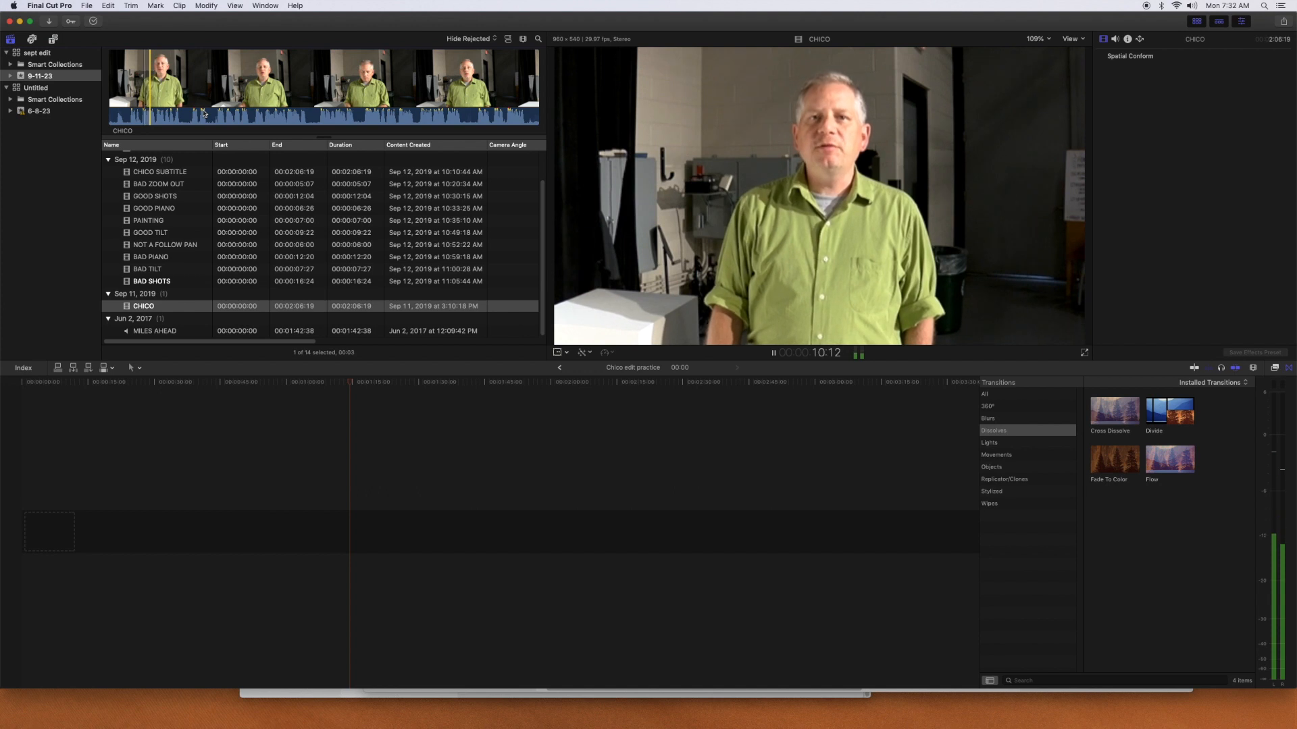
key(k)
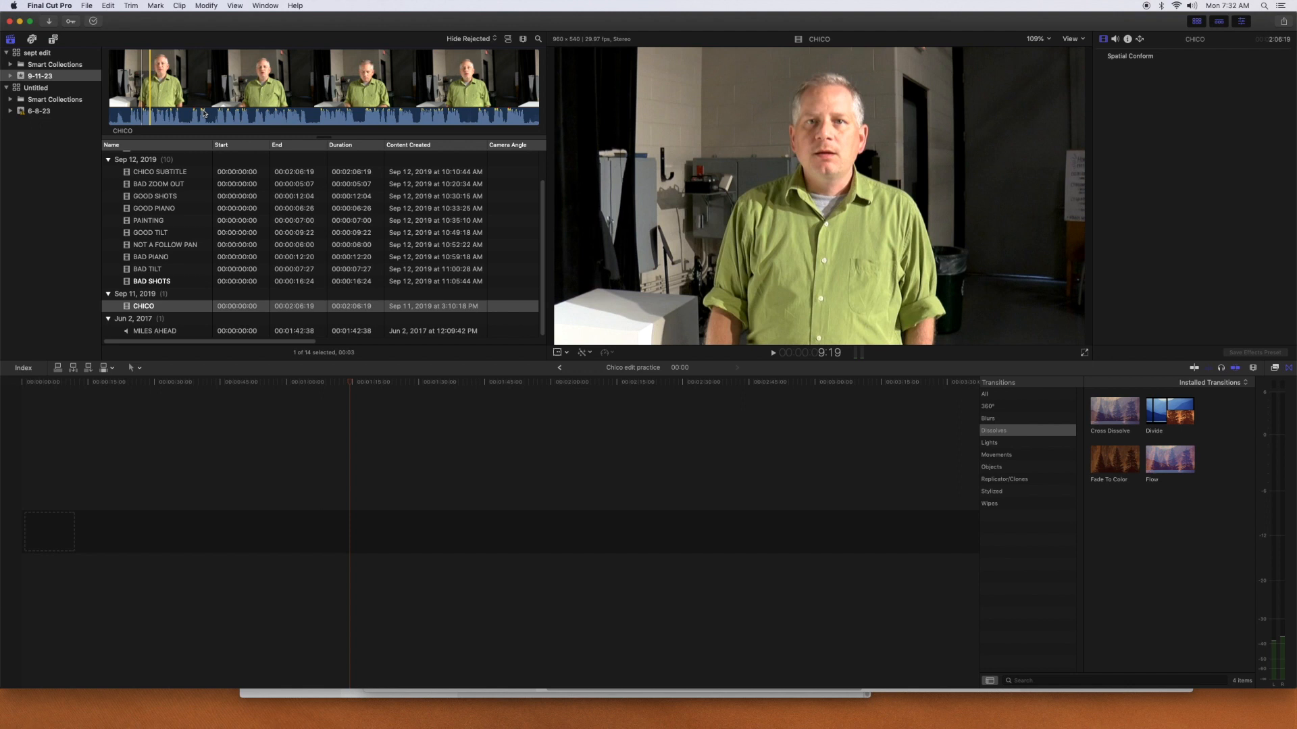
key(o)
Mark the end of the CHICO range at 20:24 and place the range at the start of the Chico edit practice timeline
key(space)
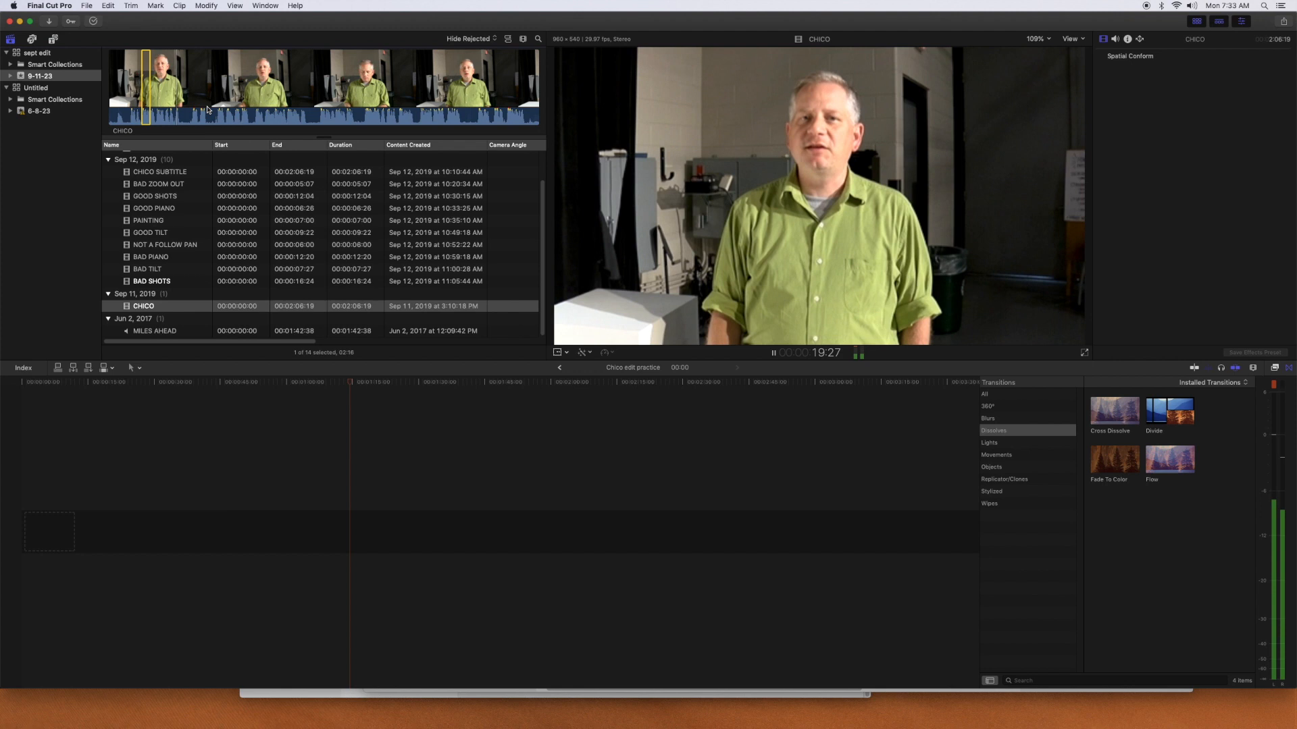
key(space)
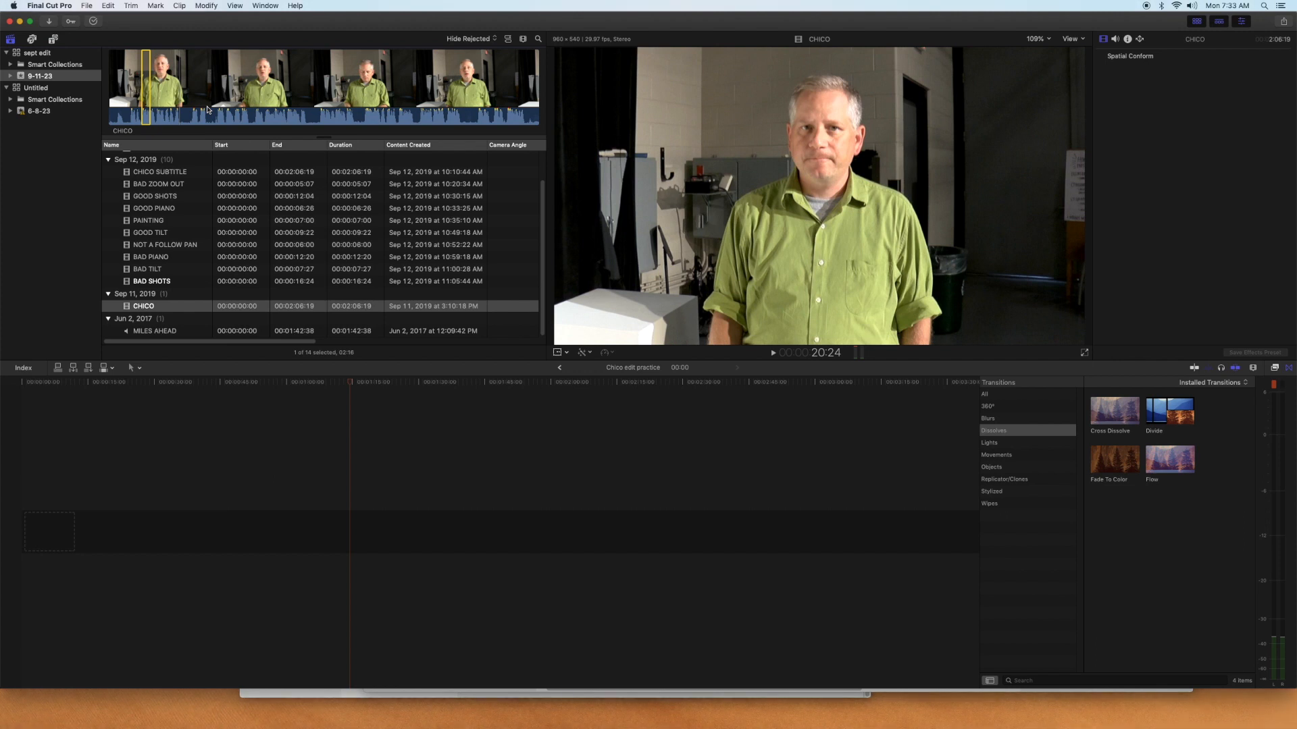
key(o)
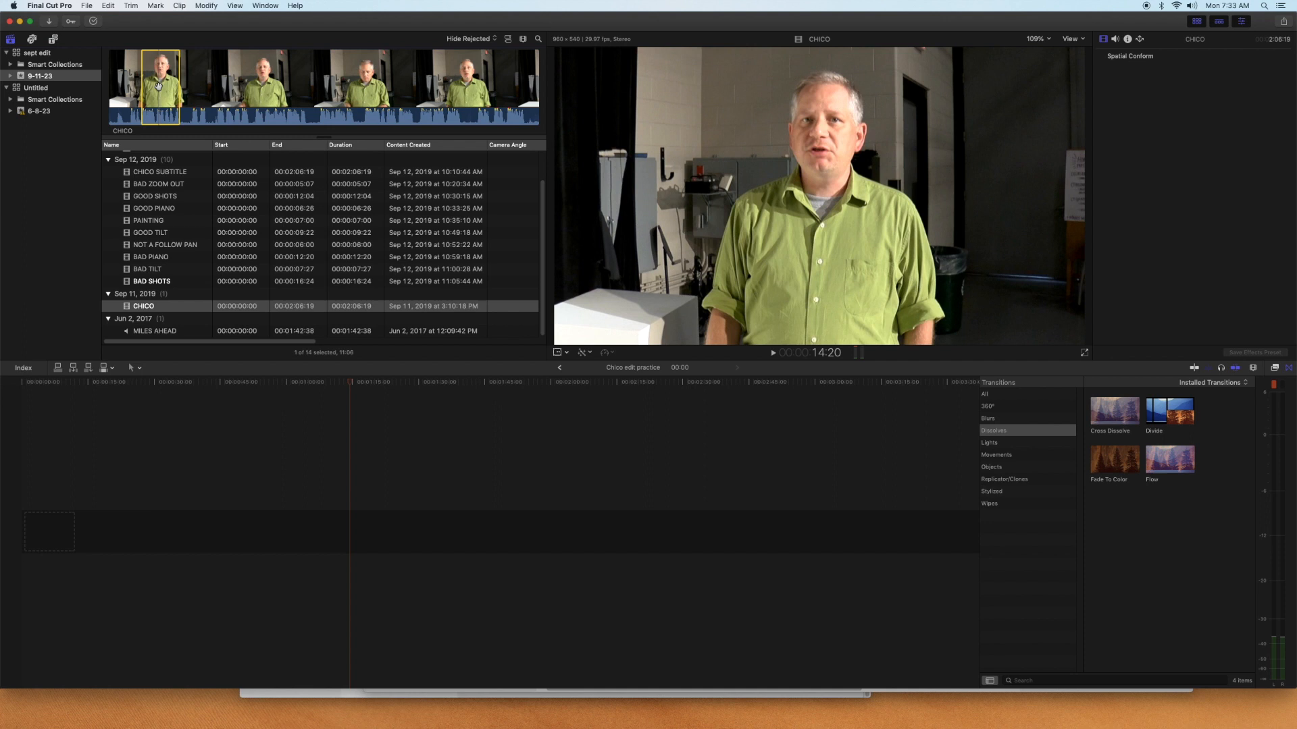
drag(158, 85, 154, 527)
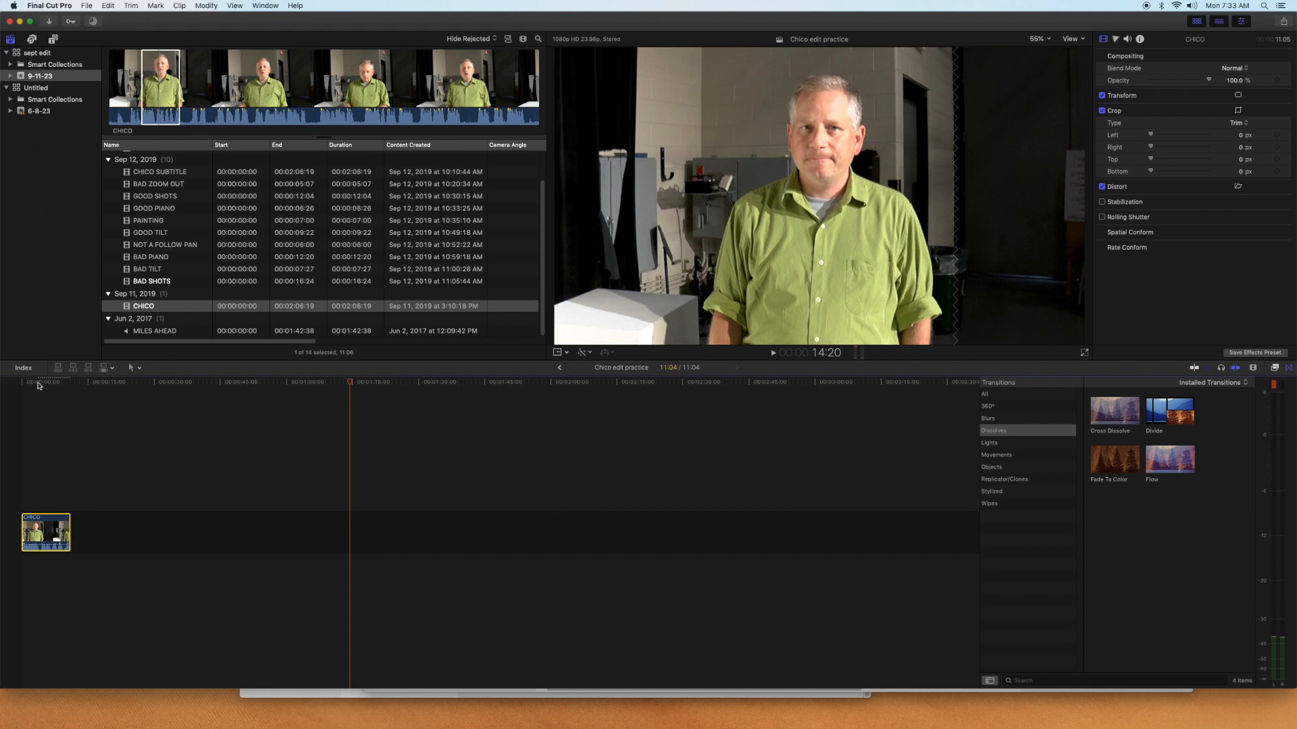
Play the CHICO standup on the timeline from the beginning, and switch to Preview to read the music cue in the script
click(14, 389)
key(space)
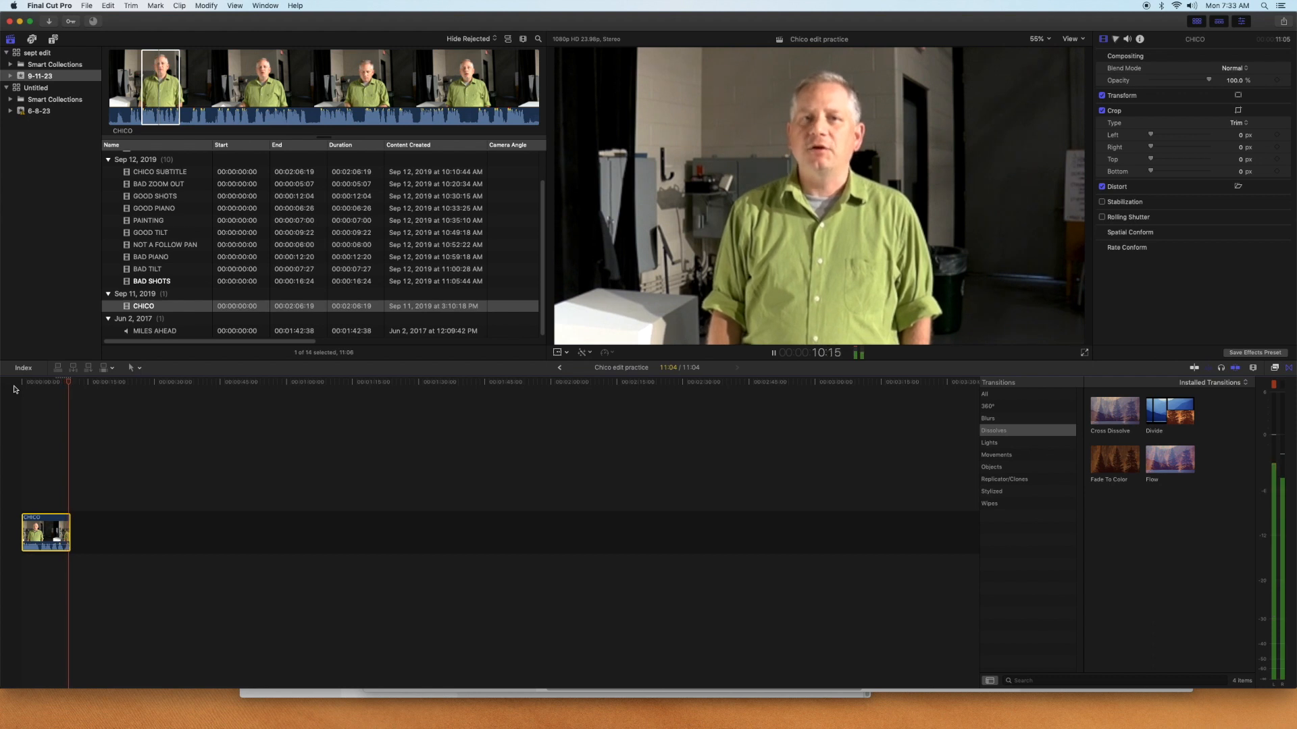
mouse_move(679, 726)
click(941, 707)
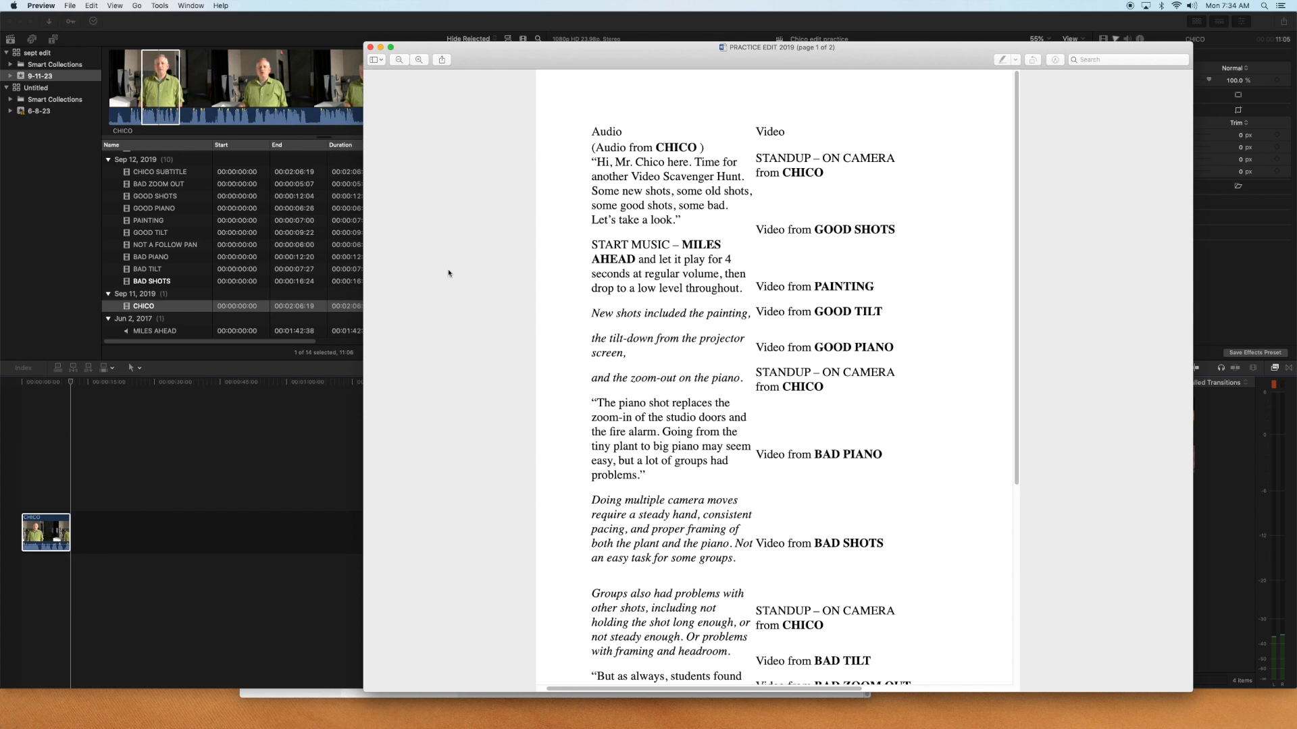
Switch to Final Cut Pro, preview the MILES AHEAD music and connect it beneath the end of the CHICO clip on the timeline
click(196, 334)
click(196, 332)
key(space)
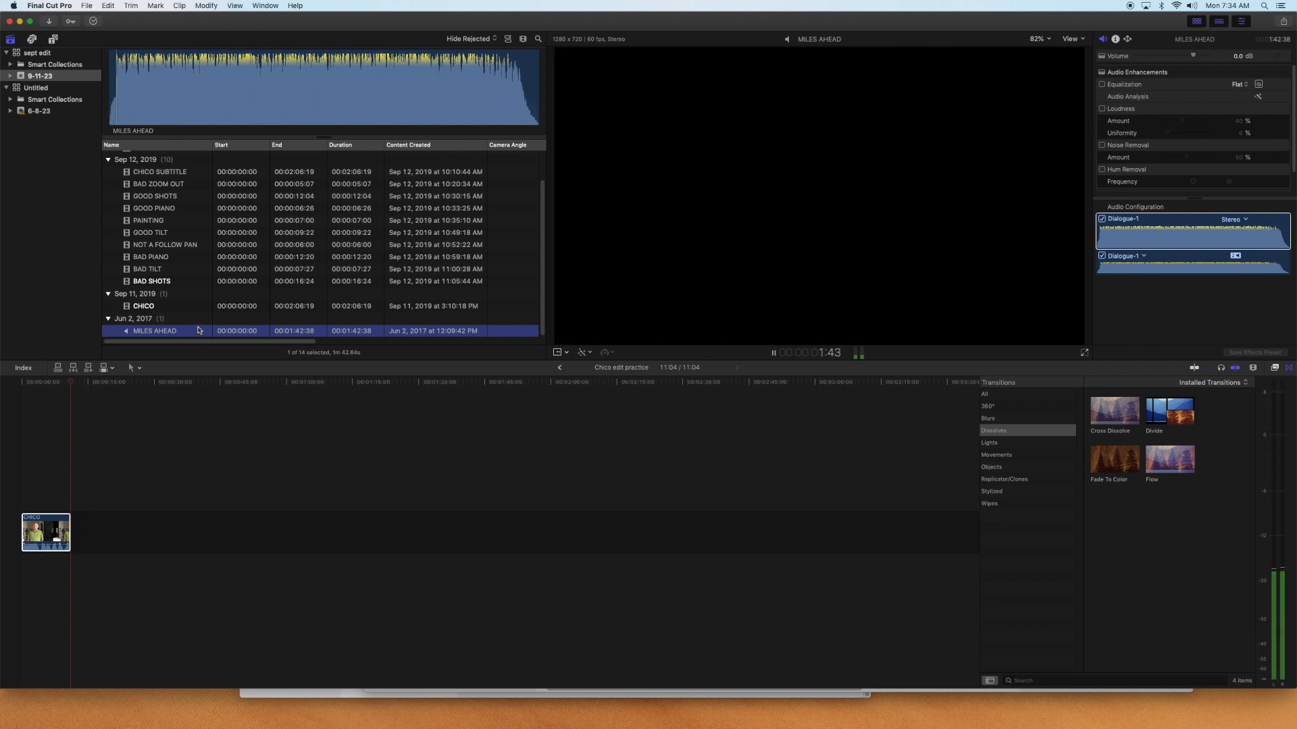
key(space)
click(183, 96)
drag(214, 101, 67, 596)
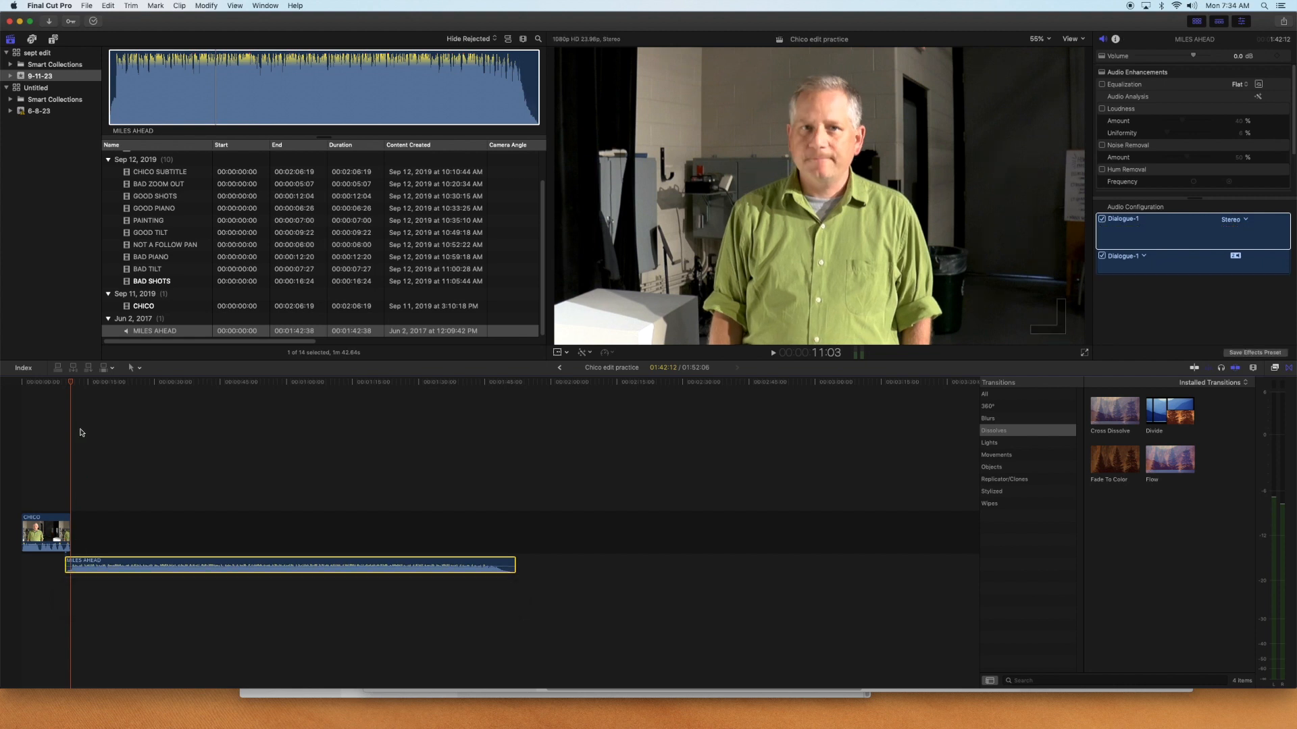
Try moving MILES AHEAD up into the main storyline directly after the CHICO clip
click(64, 384)
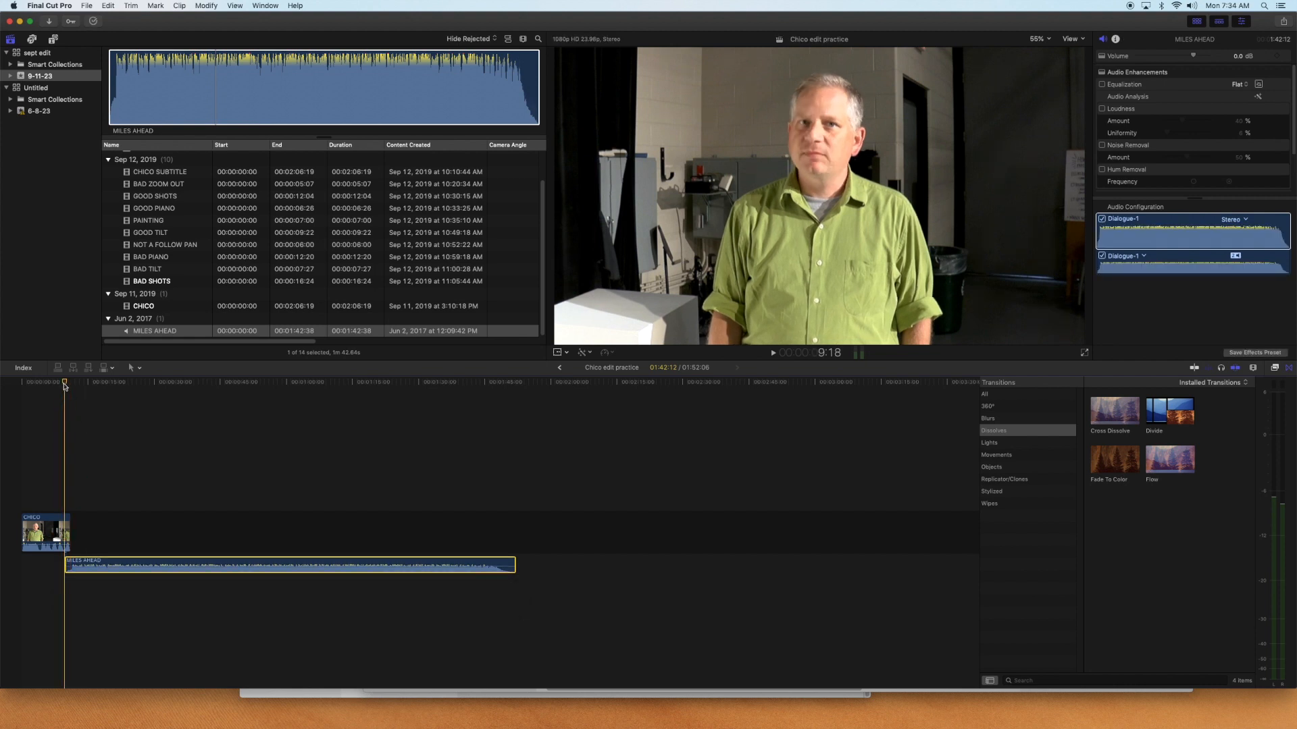
key(super+equal)
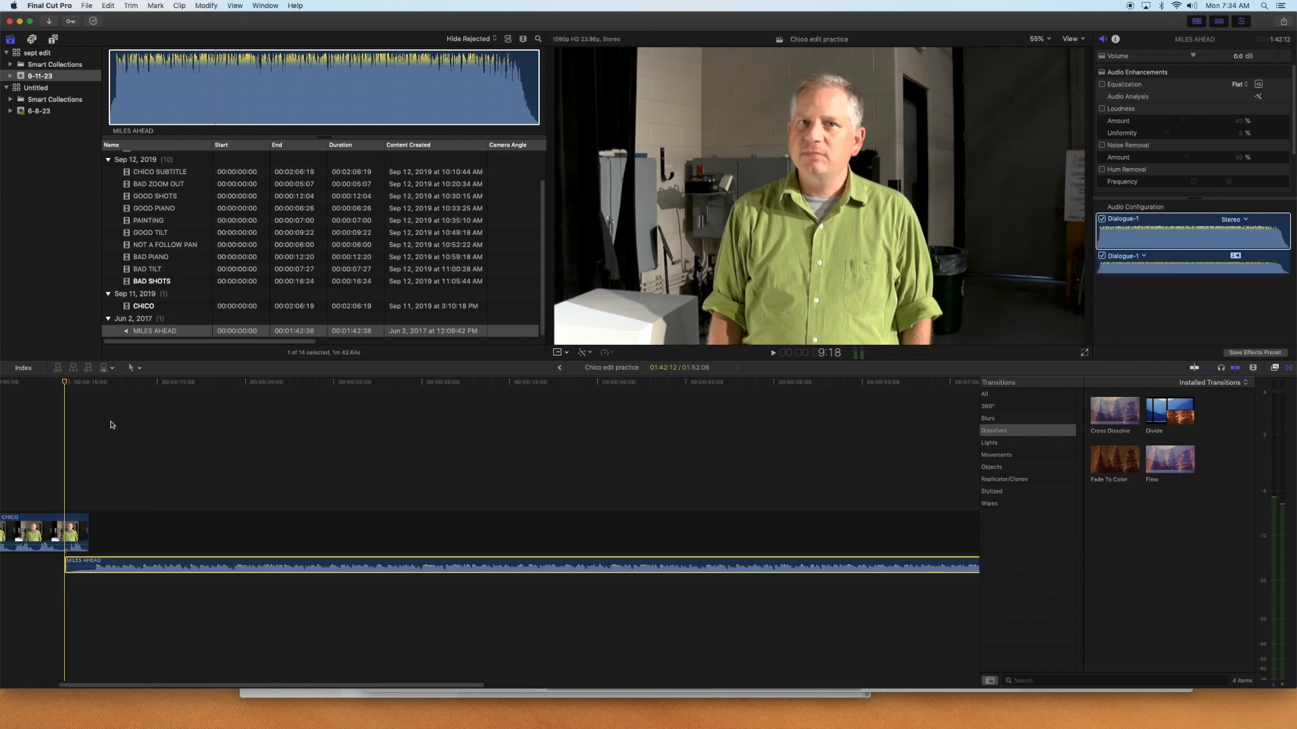
drag(132, 566, 200, 541)
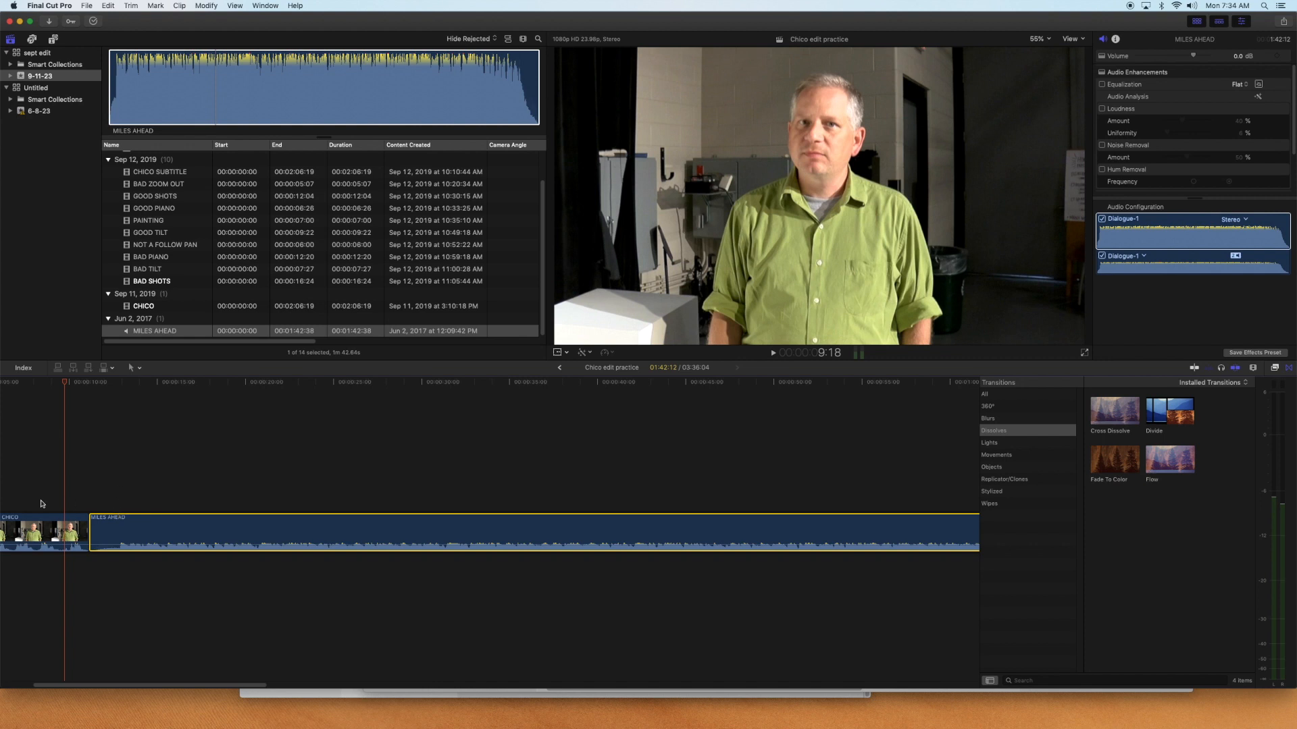
drag(74, 383, 294, 383)
Reattach MILES AHEAD beneath the storyline, starting slightly before the CHICO clip ends, and play through the music entrance to 17:16
drag(440, 529, 435, 616)
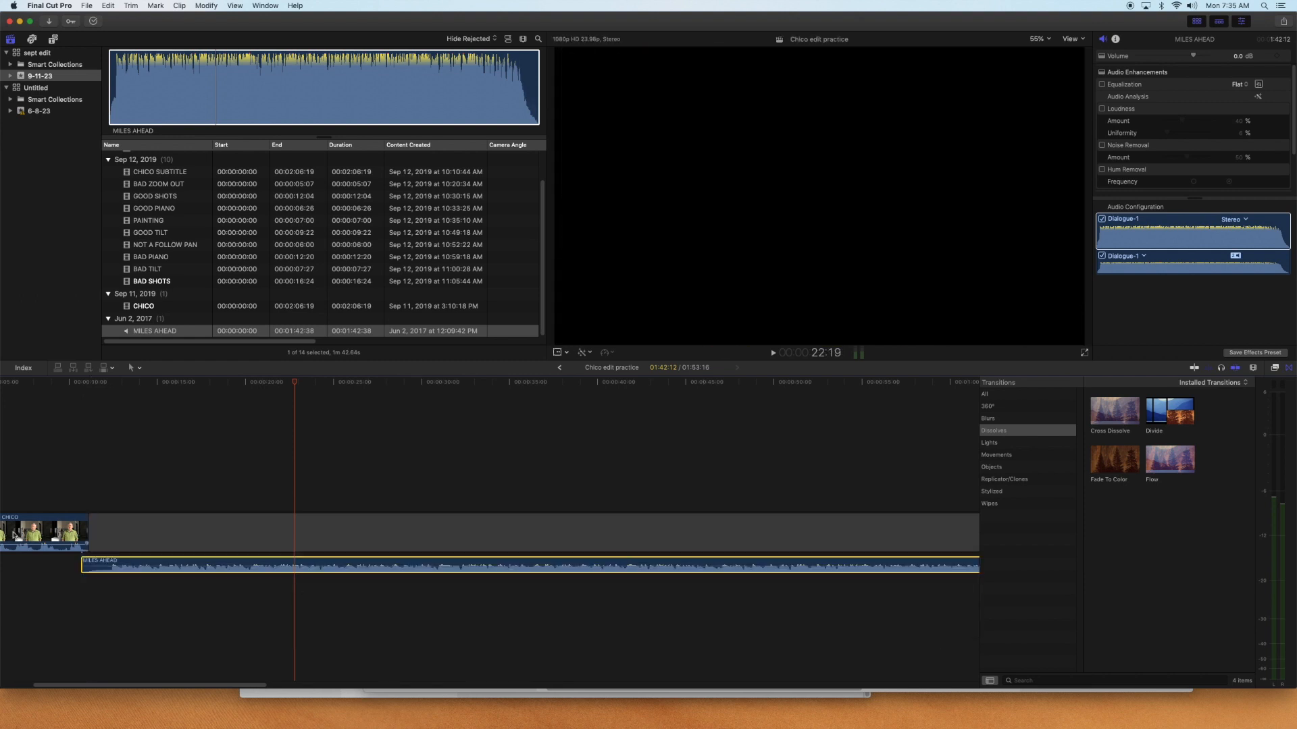
drag(169, 575, 240, 616)
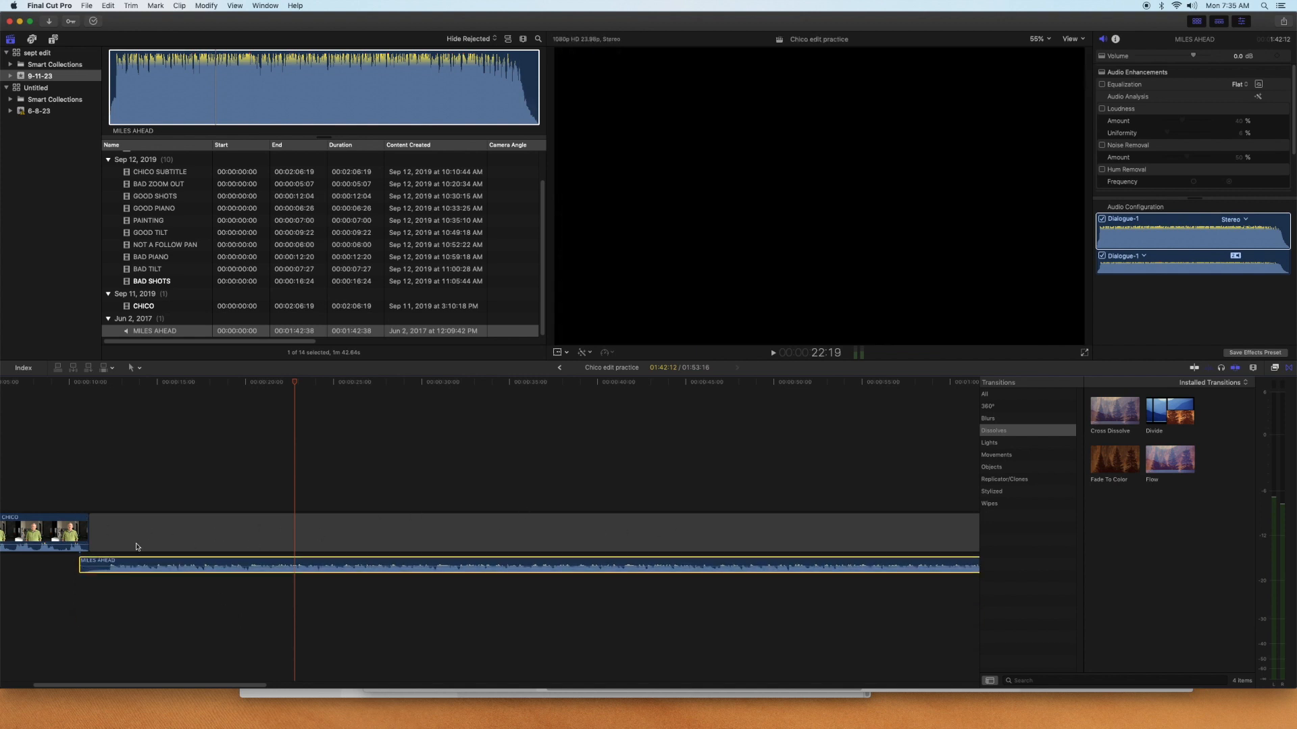
click(38, 383)
key(space)
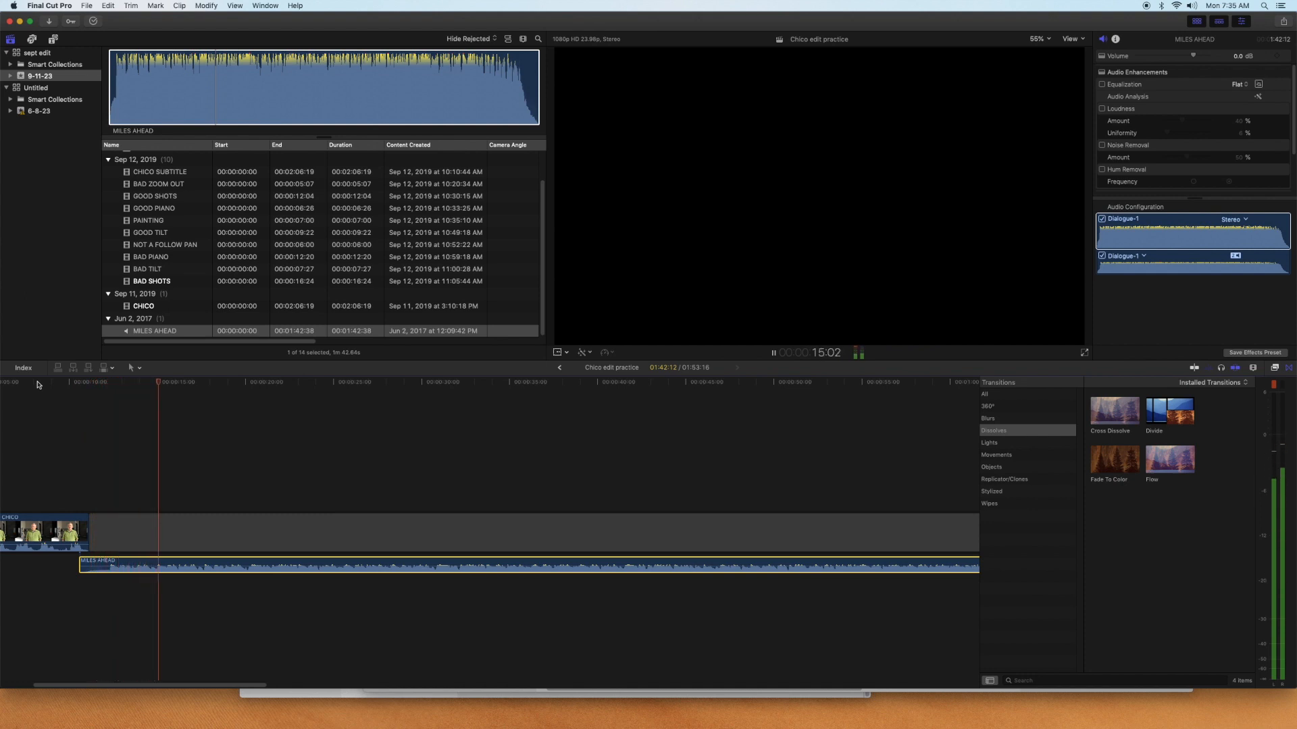
key(space)
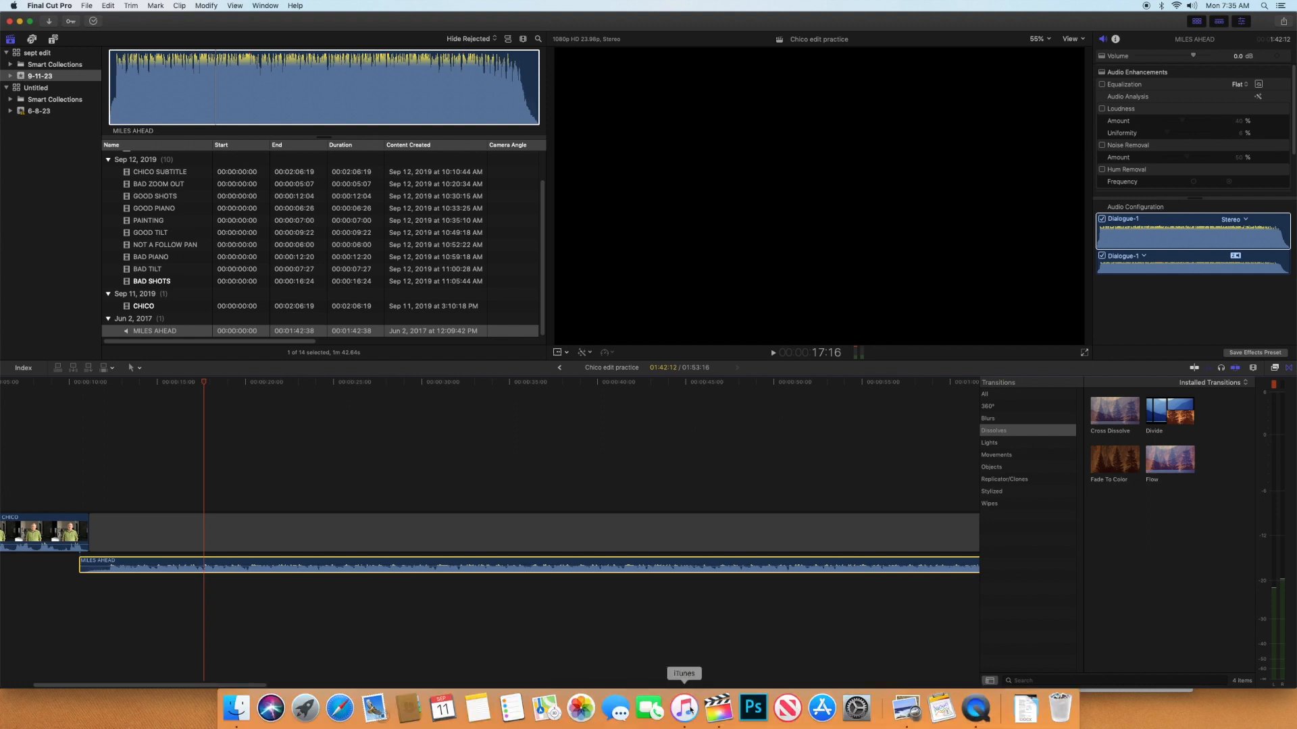
Switch to Preview, highlight the script instruction "drop to a low level throughout", and return to Final Cut Pro
click(906, 710)
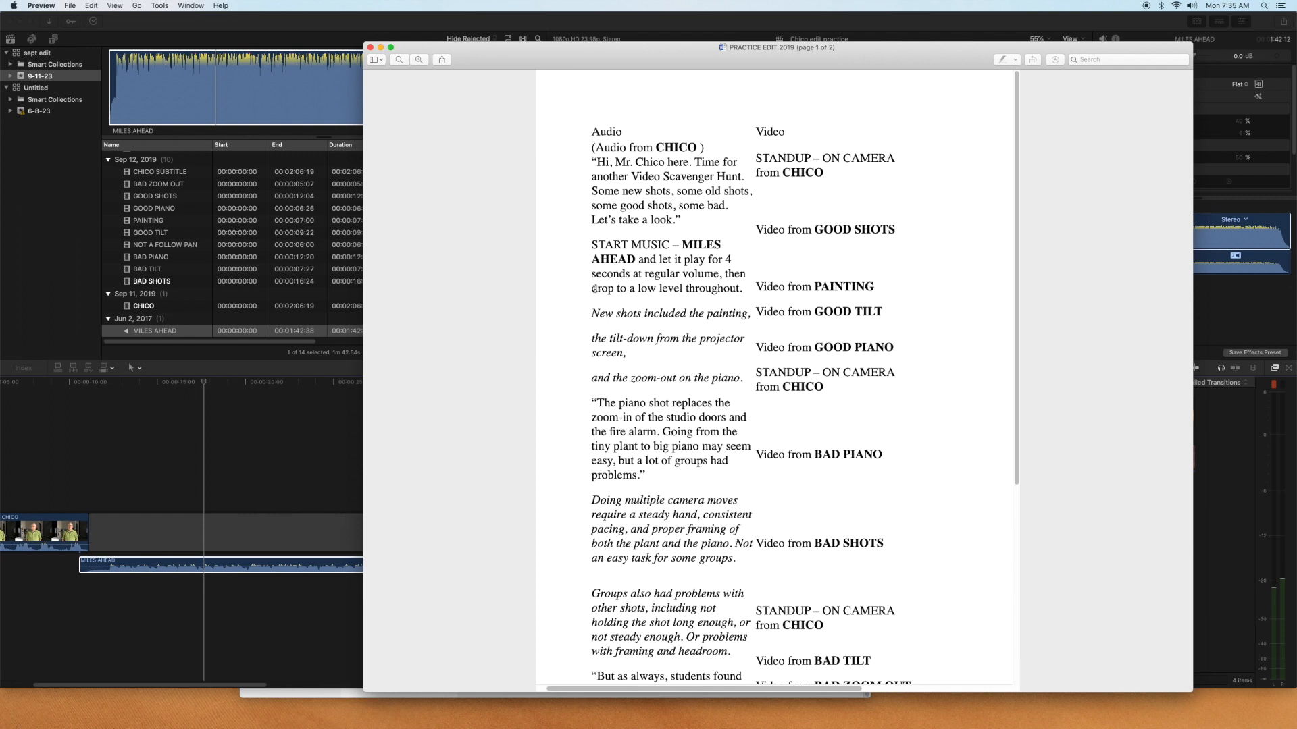
drag(593, 289, 741, 297)
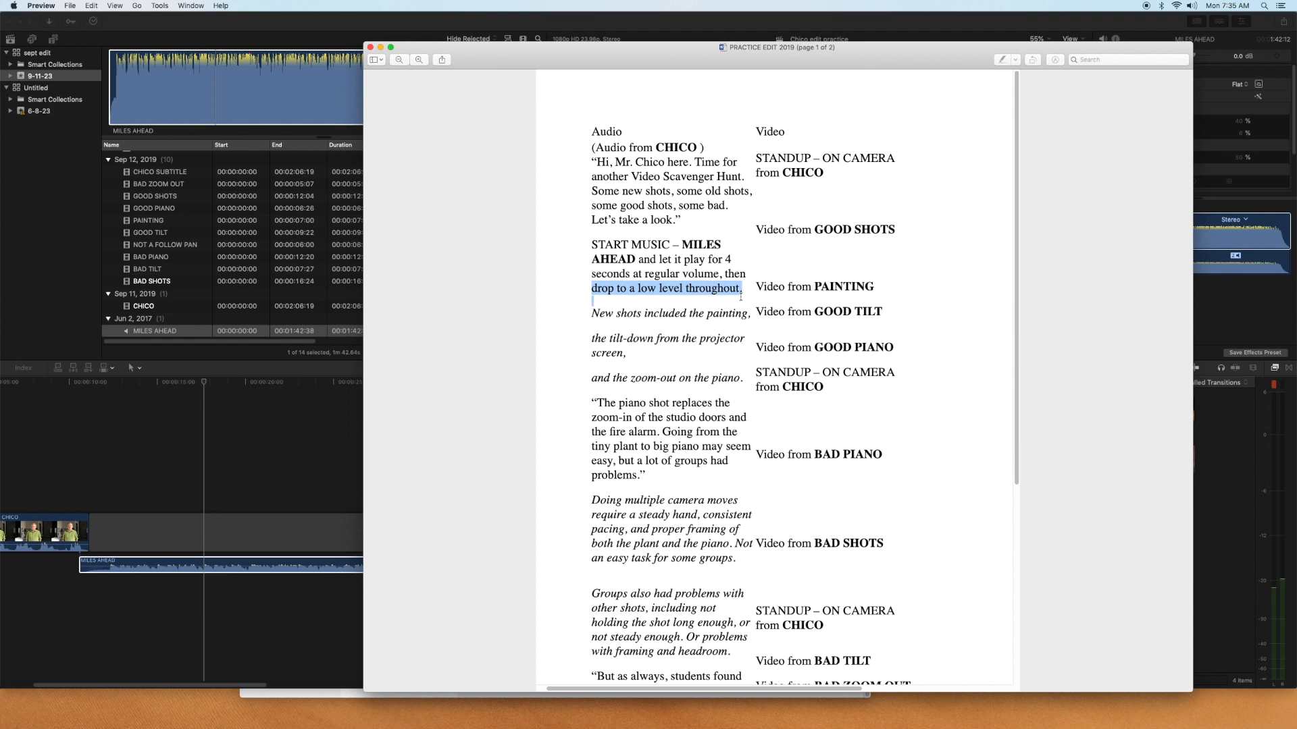
click(283, 425)
Split MILES AHEAD at 17:16 with the Blade tool and return to the Select tool
click(204, 566)
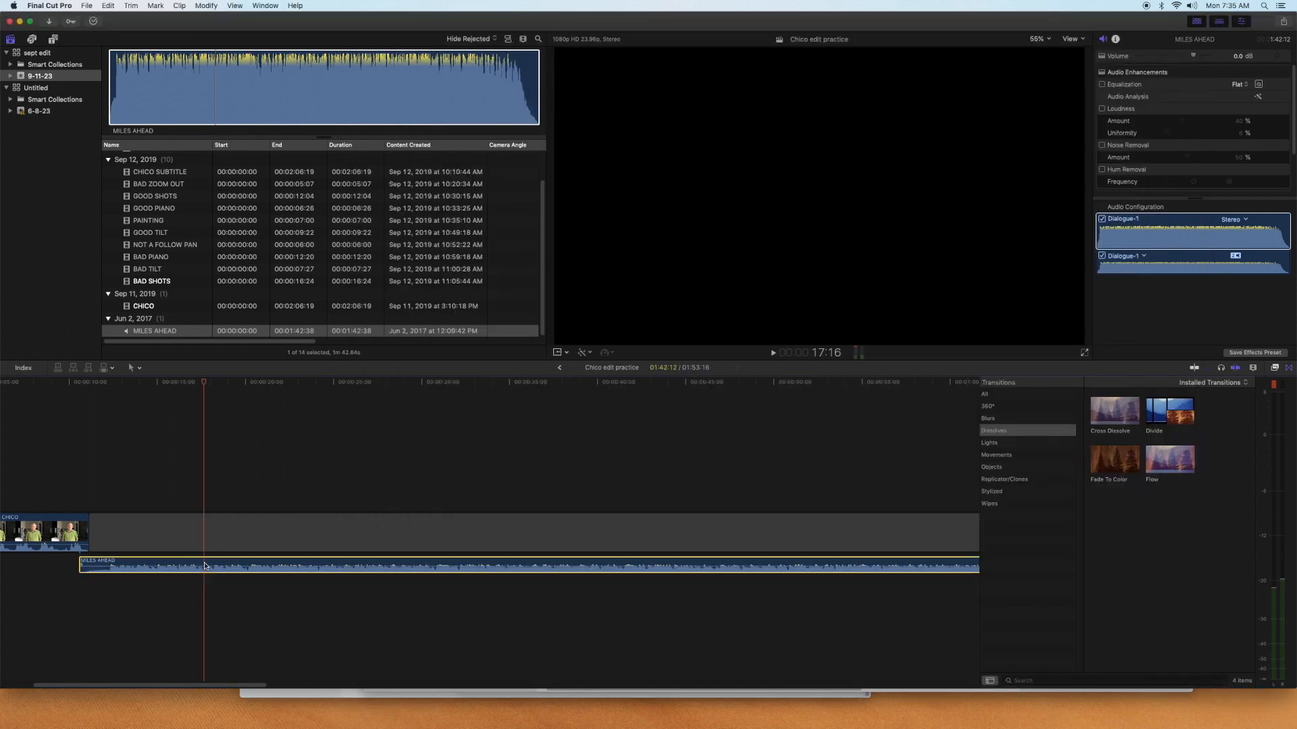
click(140, 368)
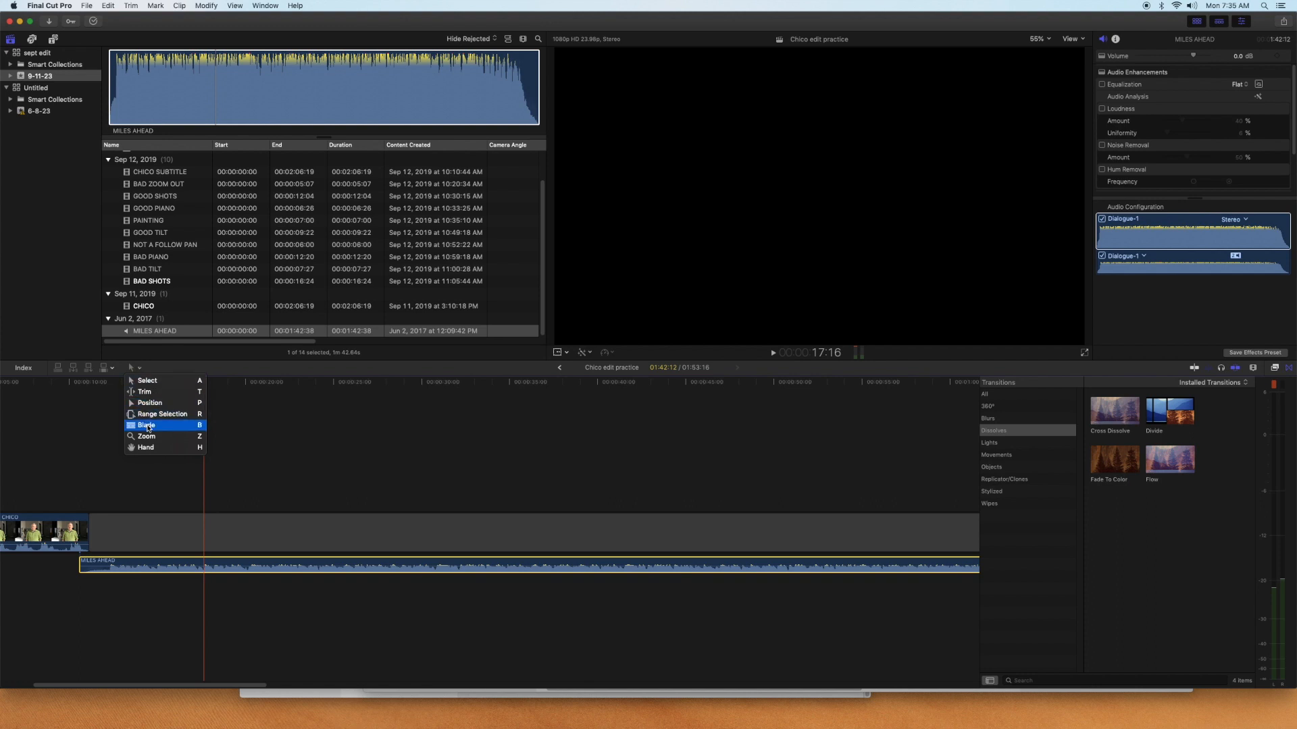
click(149, 428)
click(205, 566)
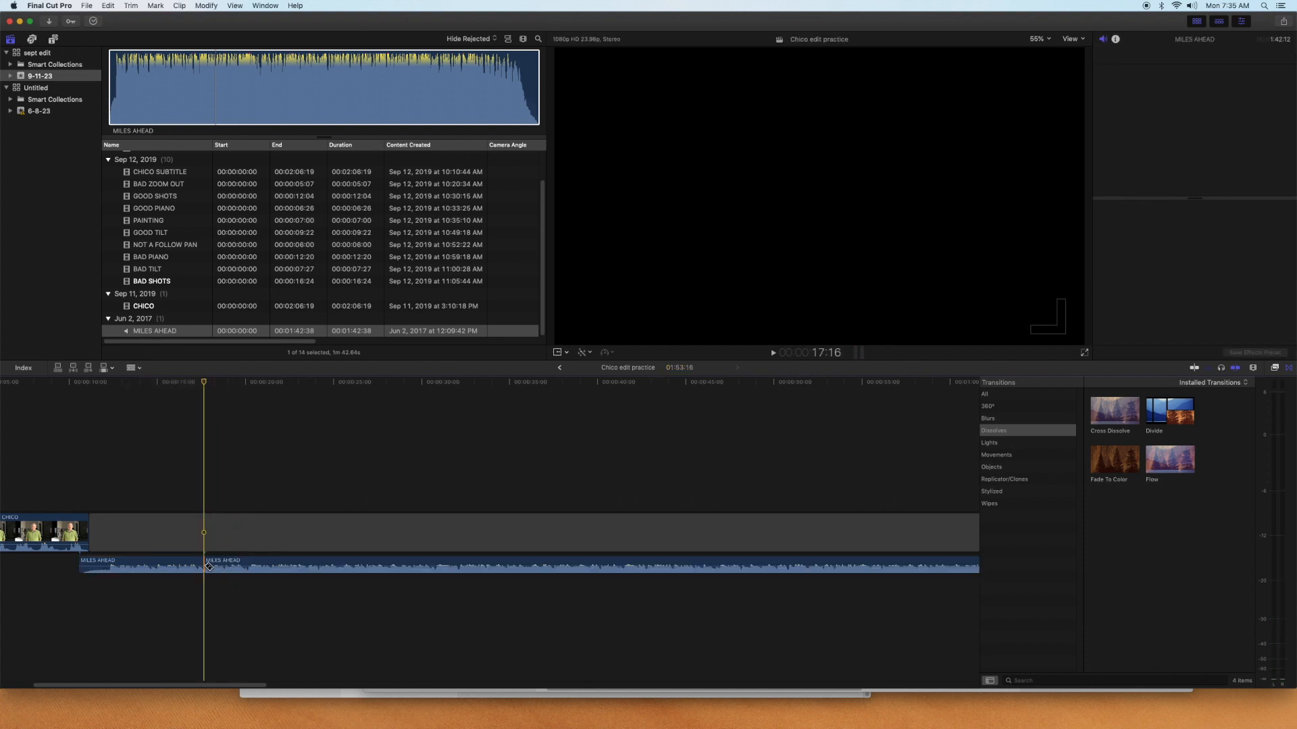
click(140, 369)
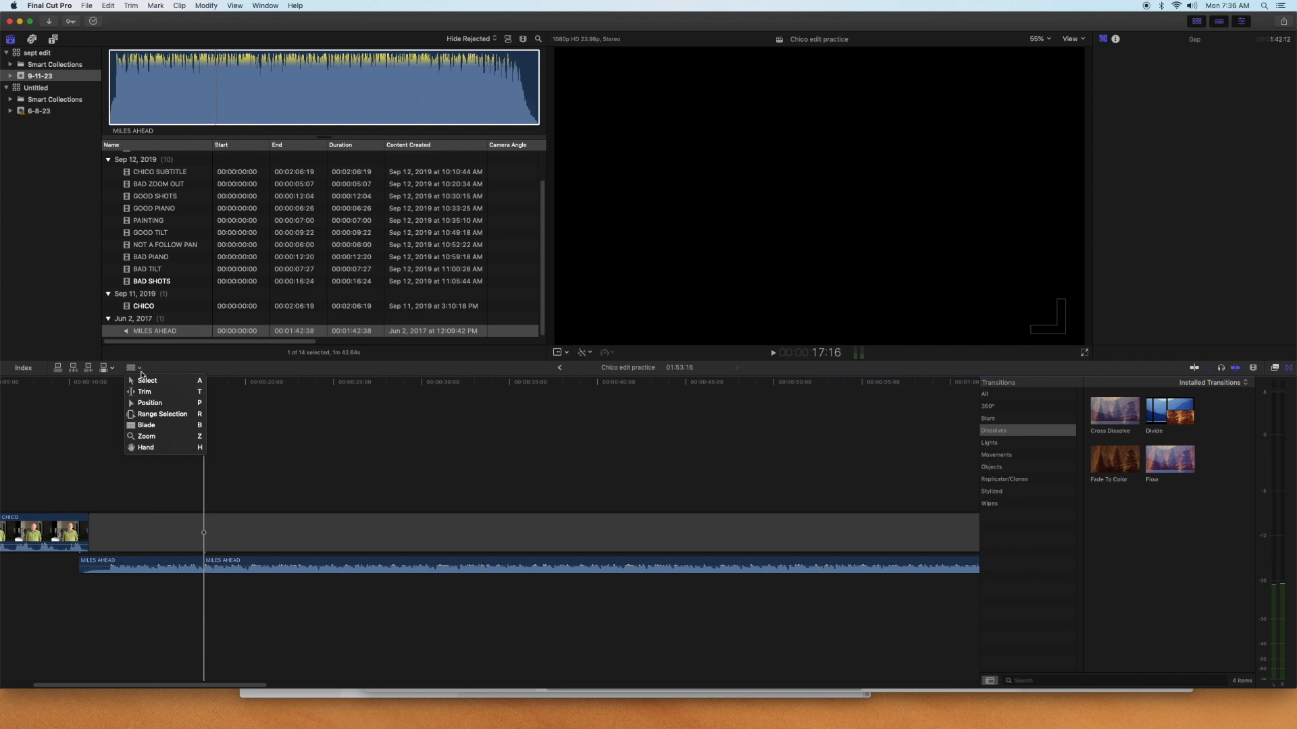
click(141, 381)
Lower the volume of the second MILES AHEAD segment to -10.0 dB and play the music before the cut to compare levels
click(234, 563)
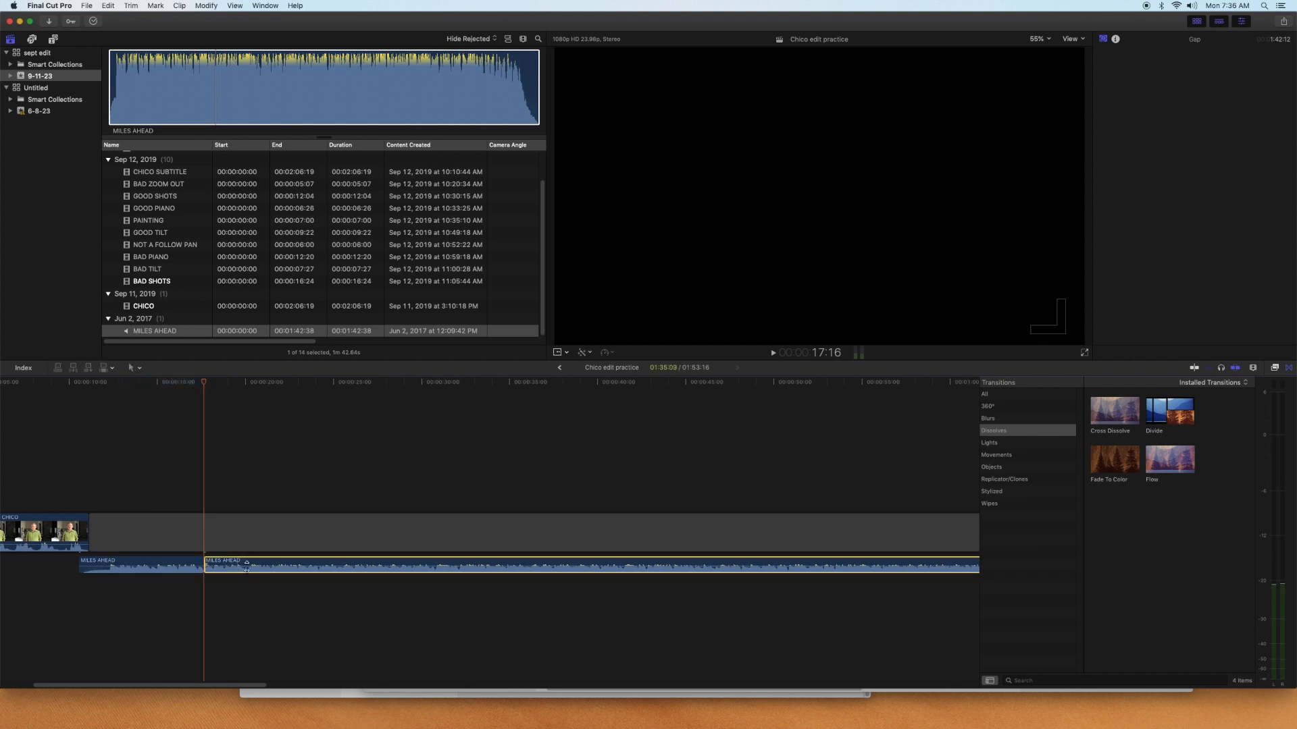
drag(261, 562, 261, 567)
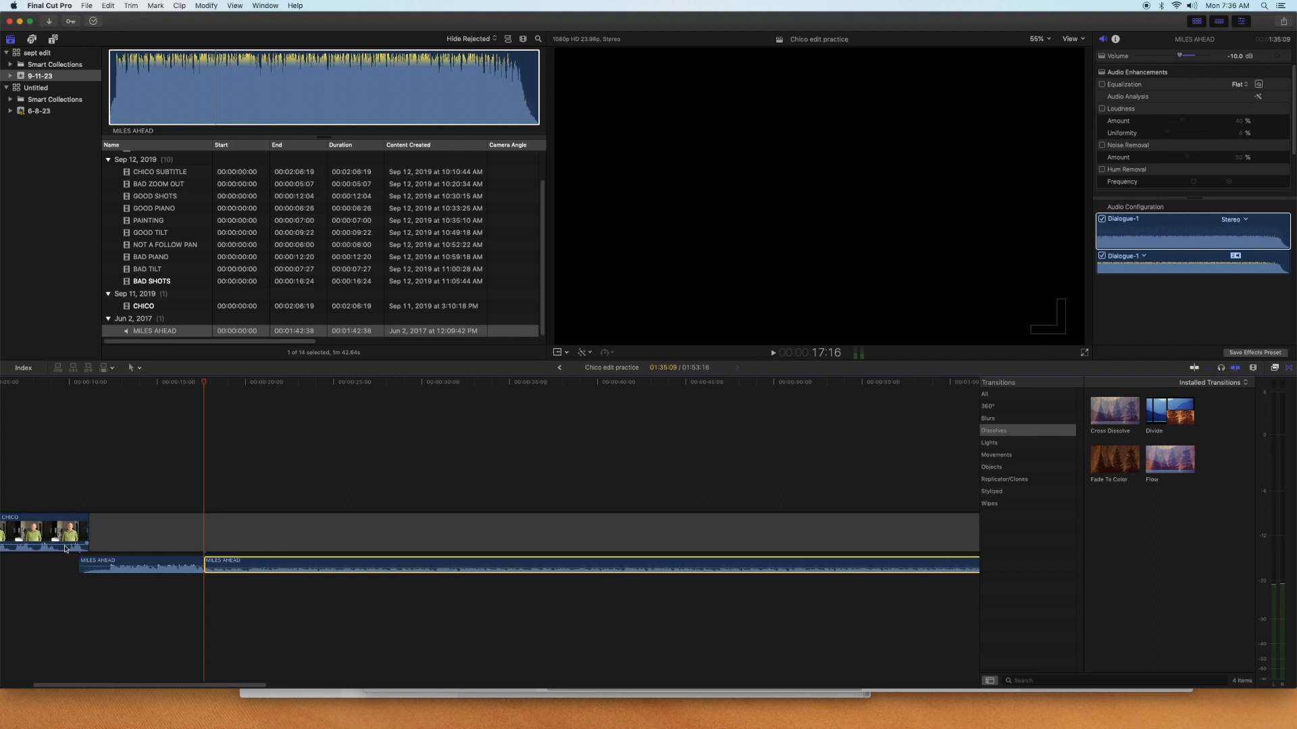
click(153, 568)
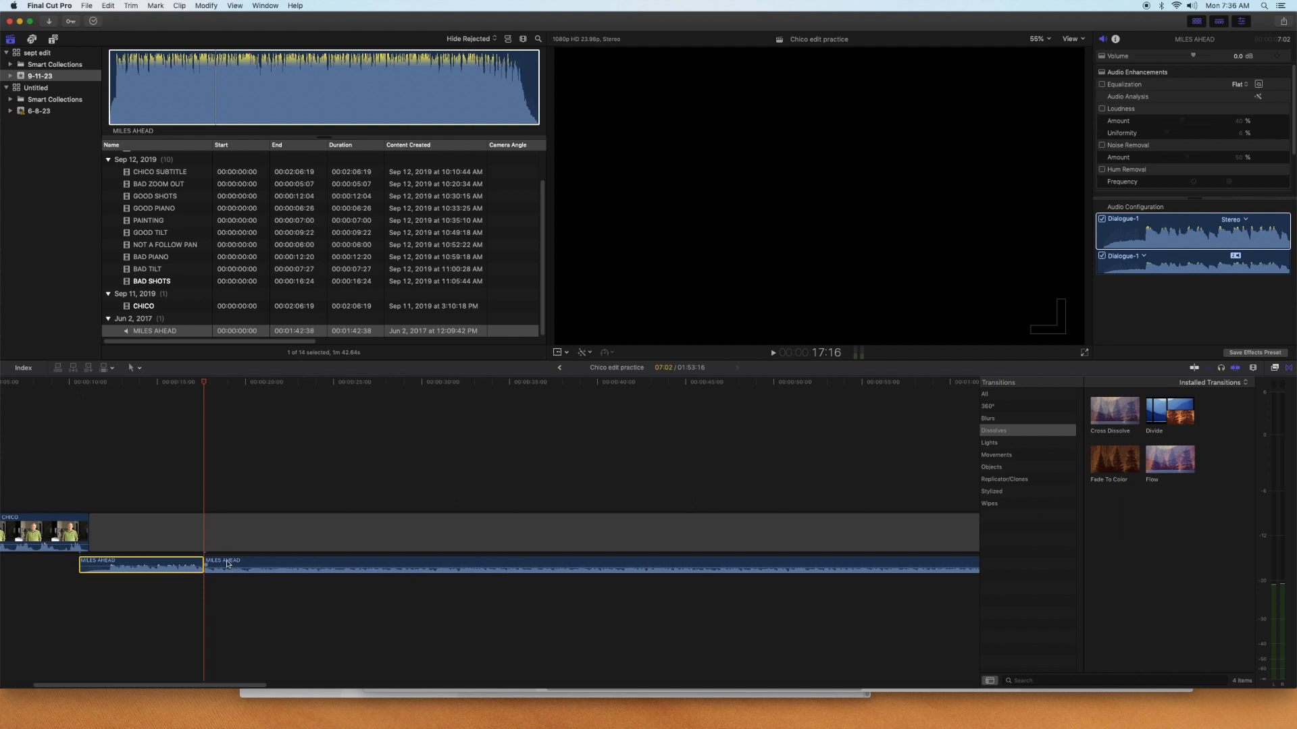
mouse_move(230, 567)
mouse_move(188, 565)
click(111, 523)
key(space)
key(space)
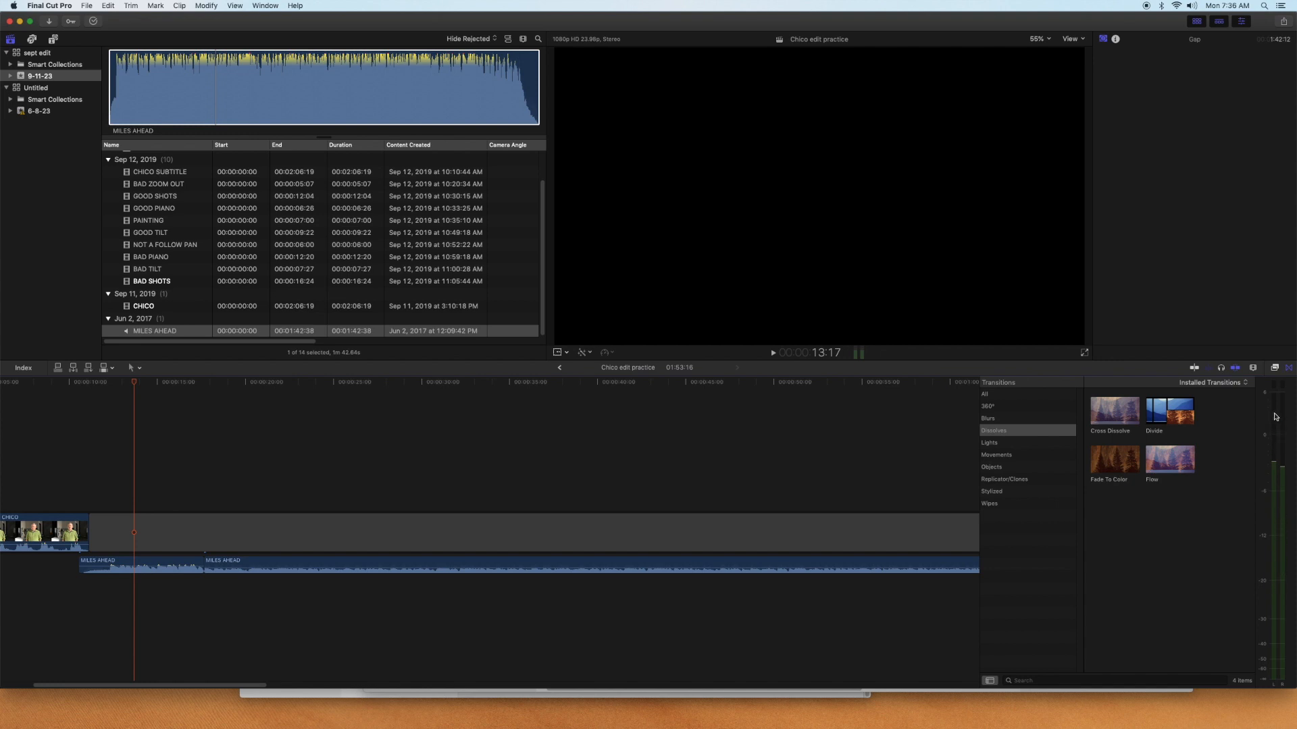
Set the volume of the second MILES AHEAD segment to -15.0 dB and play across the cut from 16:14
click(186, 387)
click(249, 574)
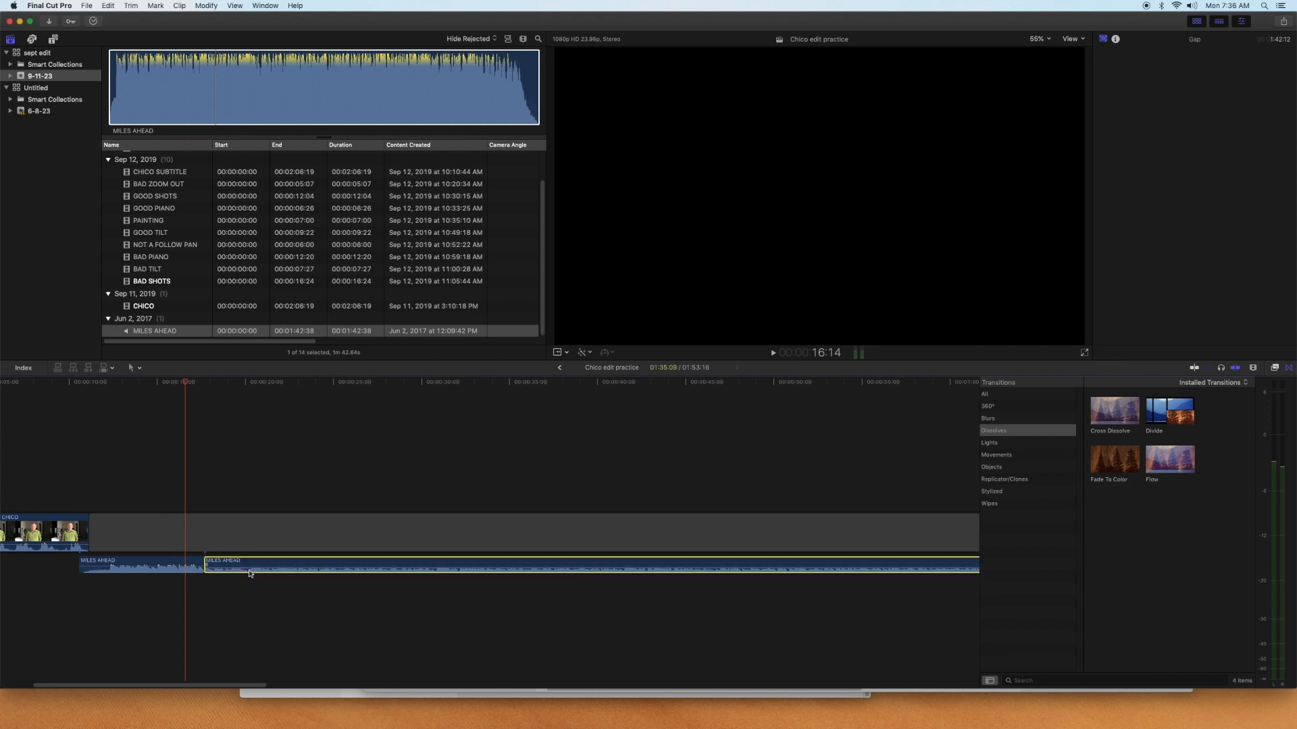
drag(248, 567, 250, 569)
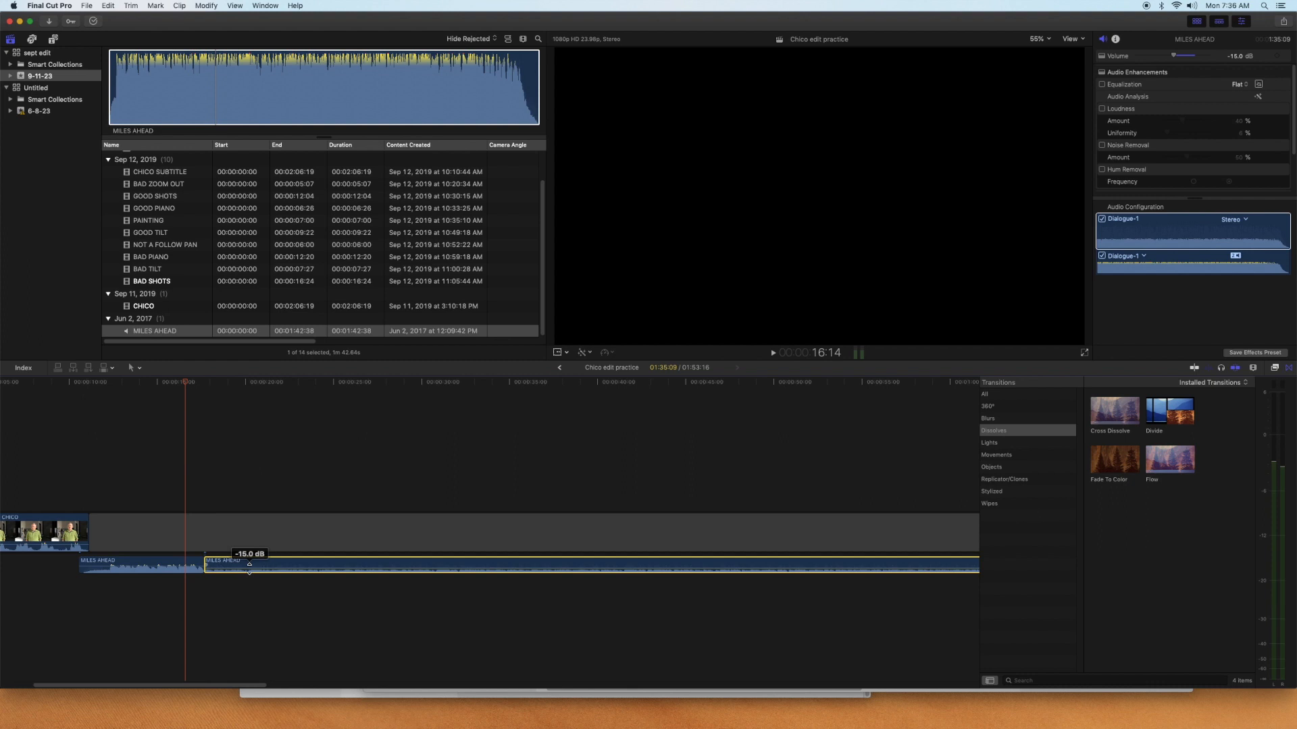
key(space)
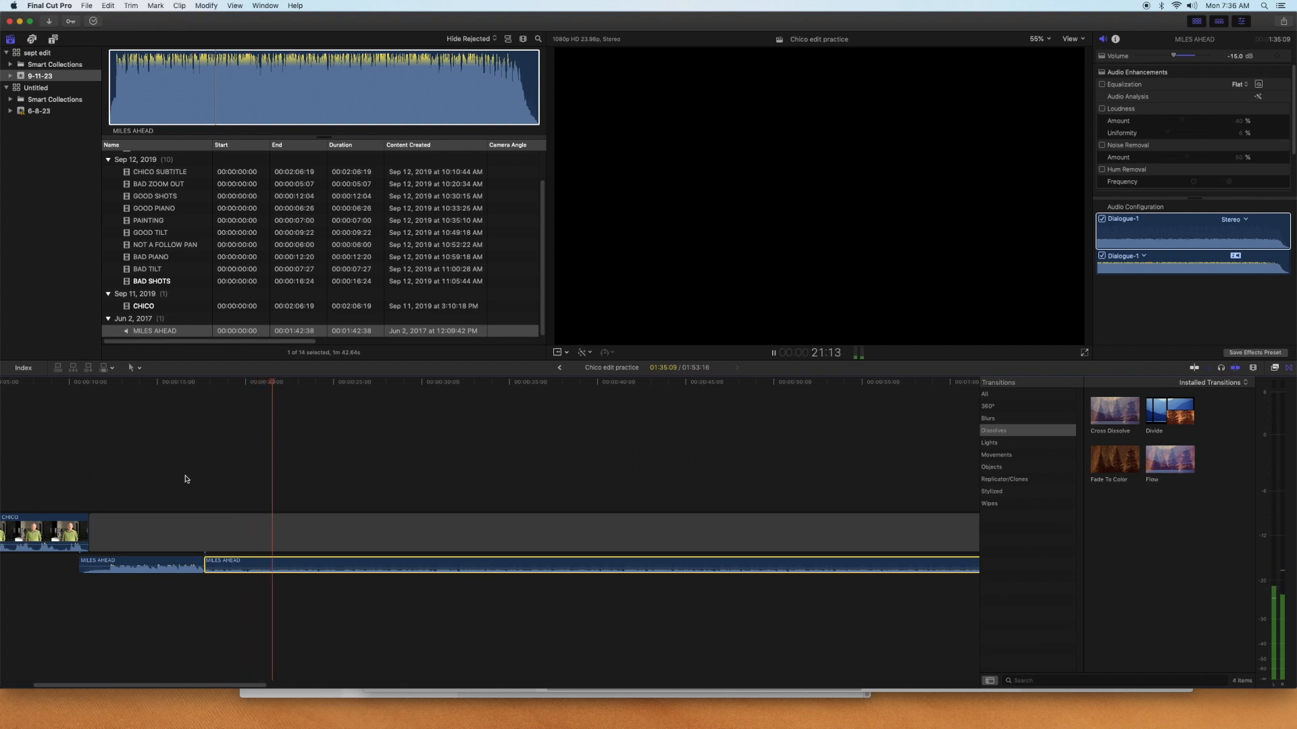
Add a Cross Dissolve between the two MILES AHEAD segments and play across it to check the volume change
click(186, 533)
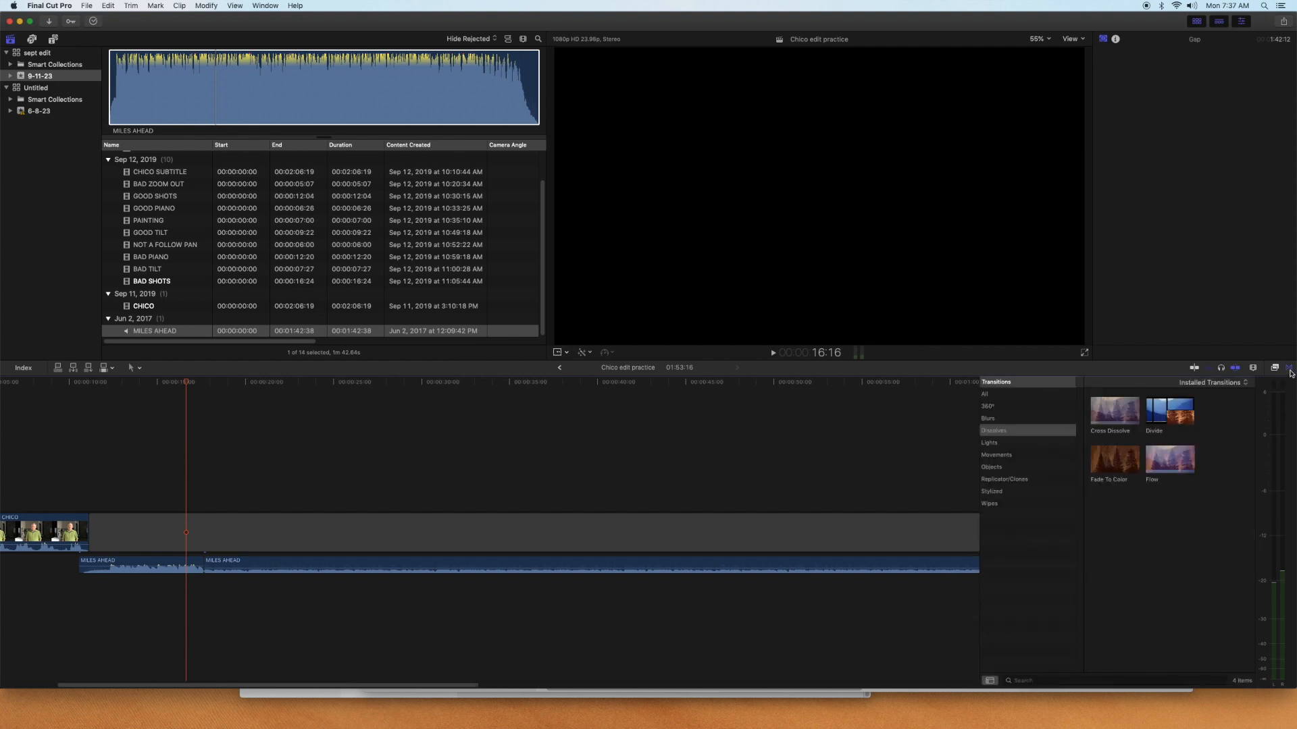
drag(1132, 419, 215, 569)
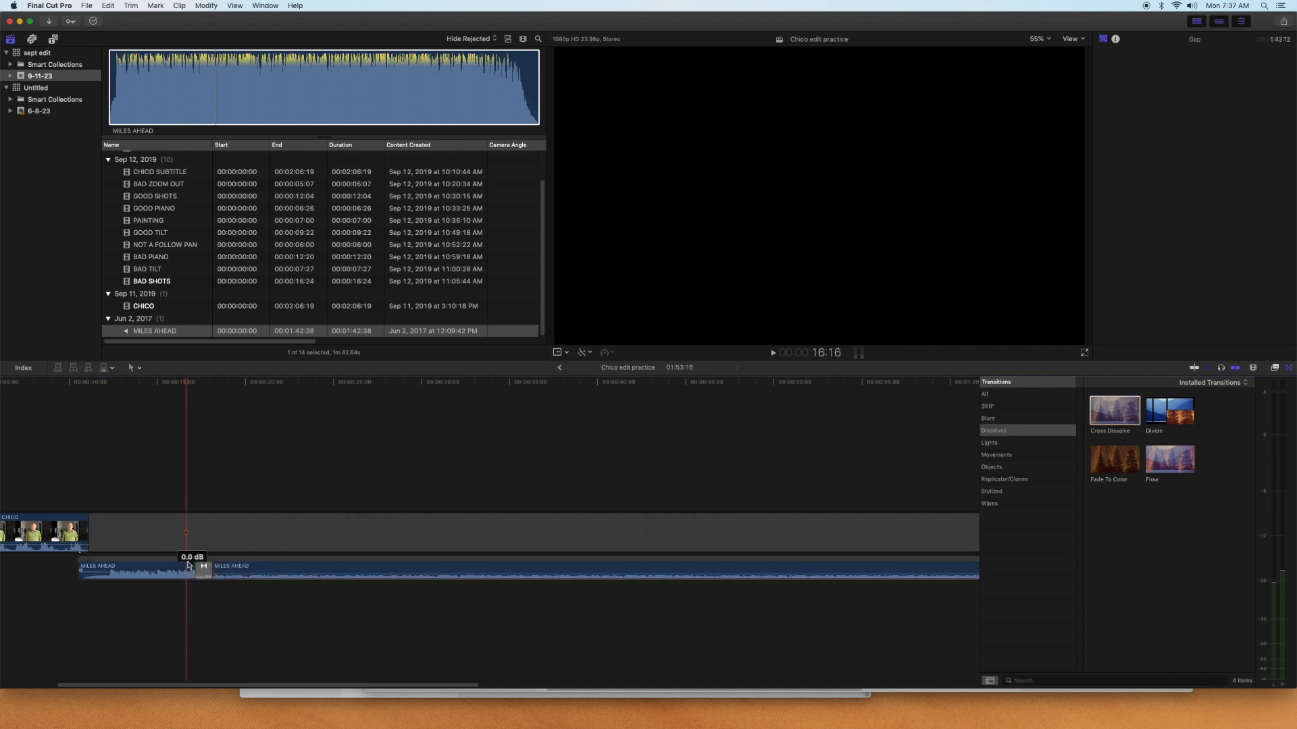
key(space)
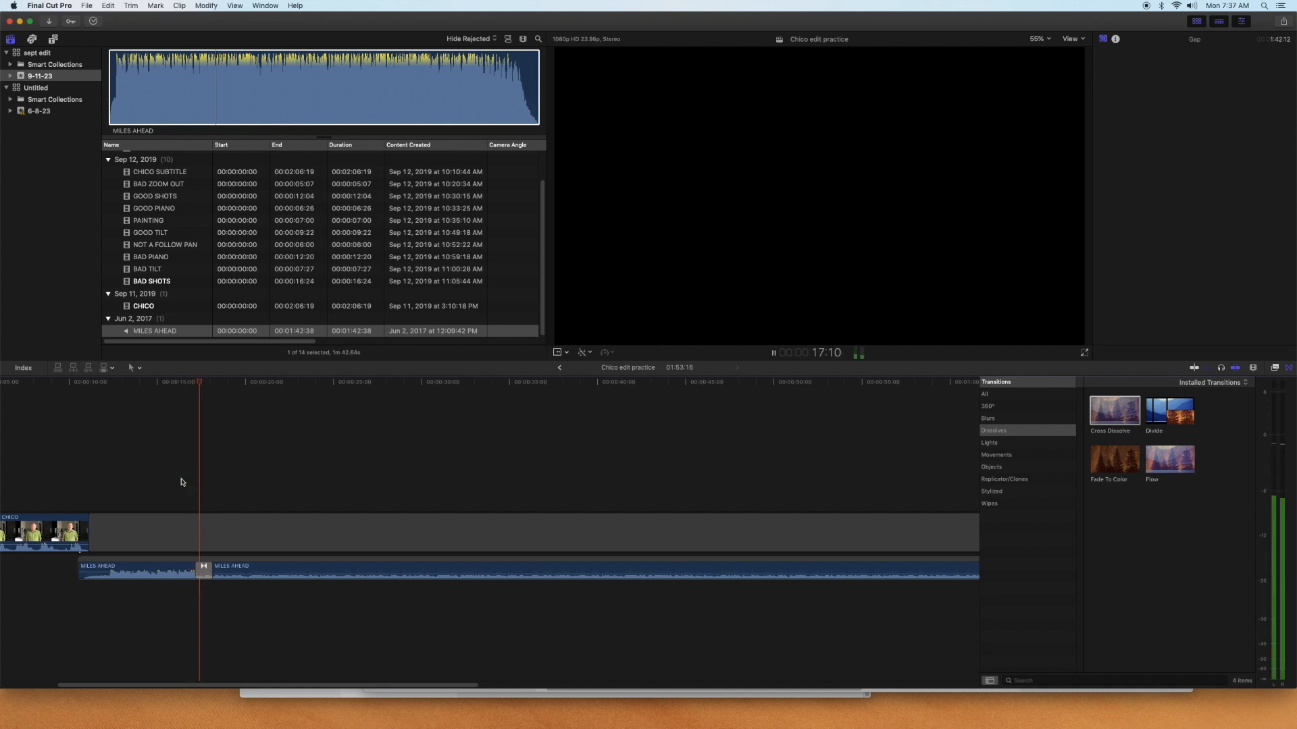
key(space)
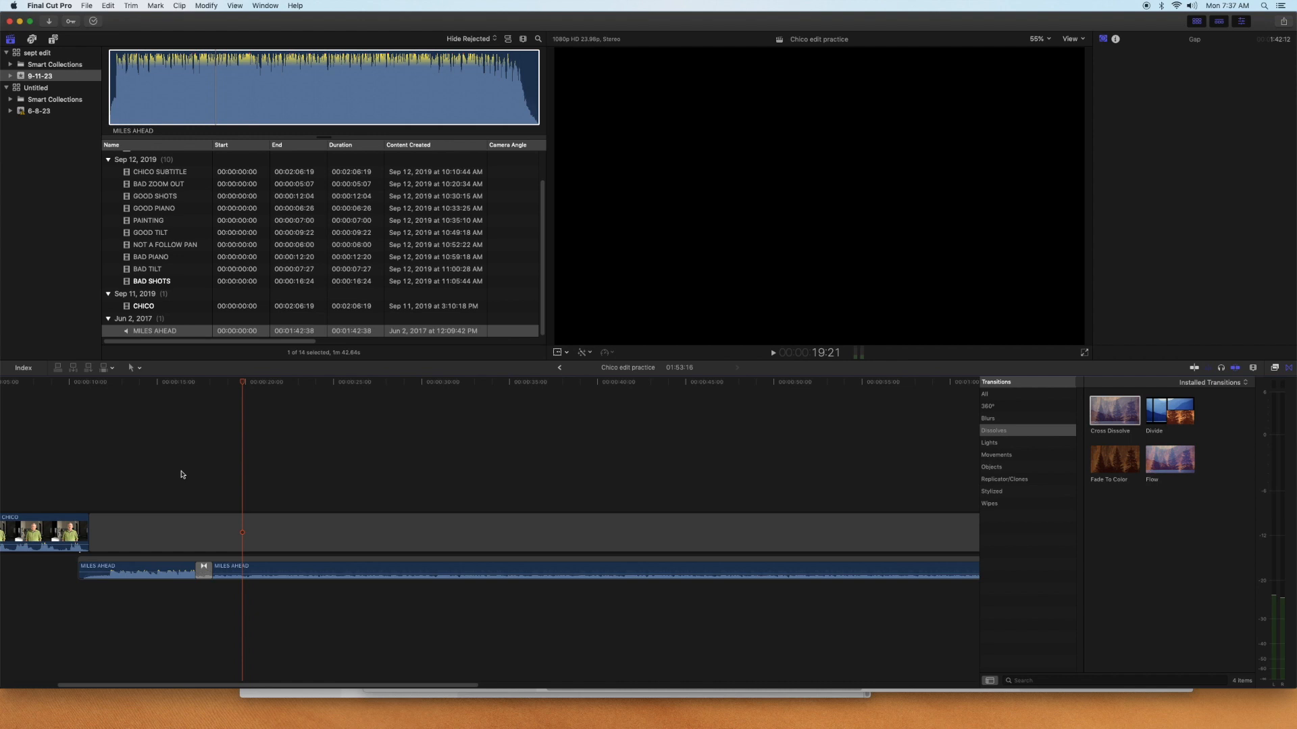
Park the timeline playhead at the MILES AHEAD cut at 17:16 and play the CHICO source clip beyond the opening standup
click(189, 383)
drag(190, 382, 208, 433)
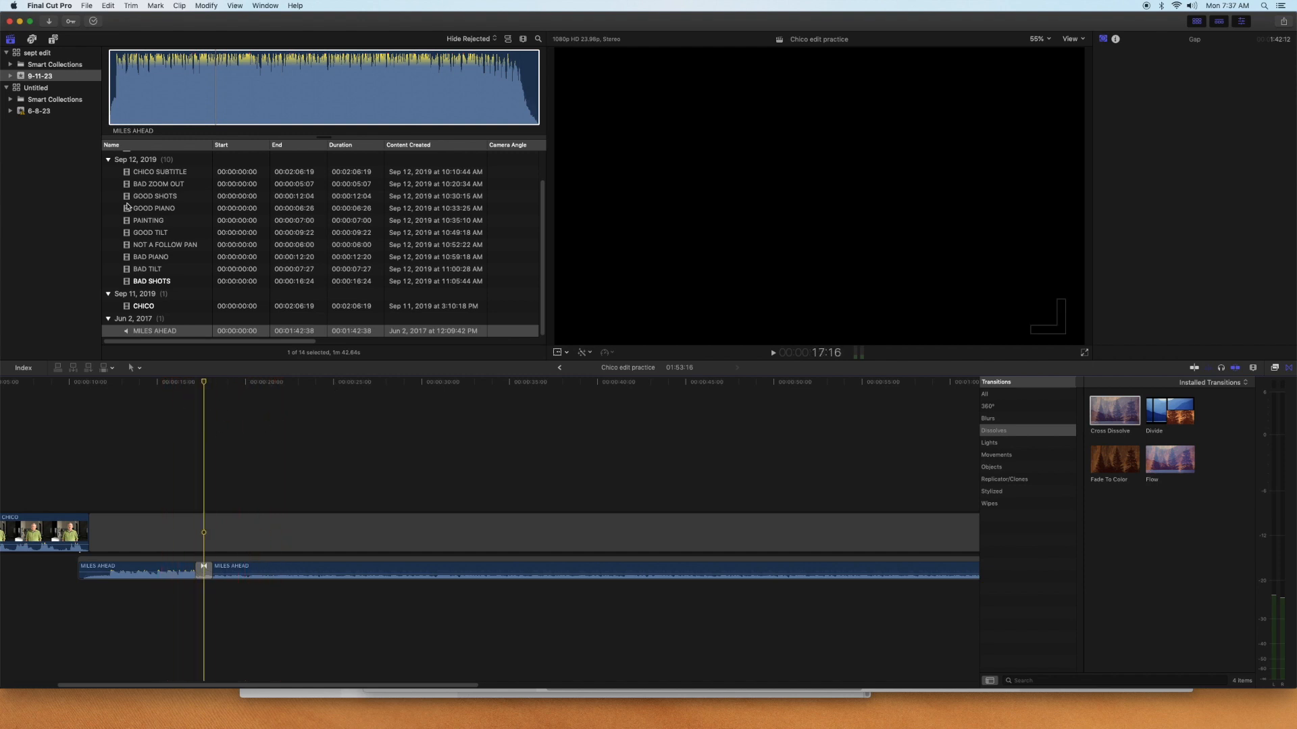
click(181, 307)
key(space)
click(188, 105)
key(space)
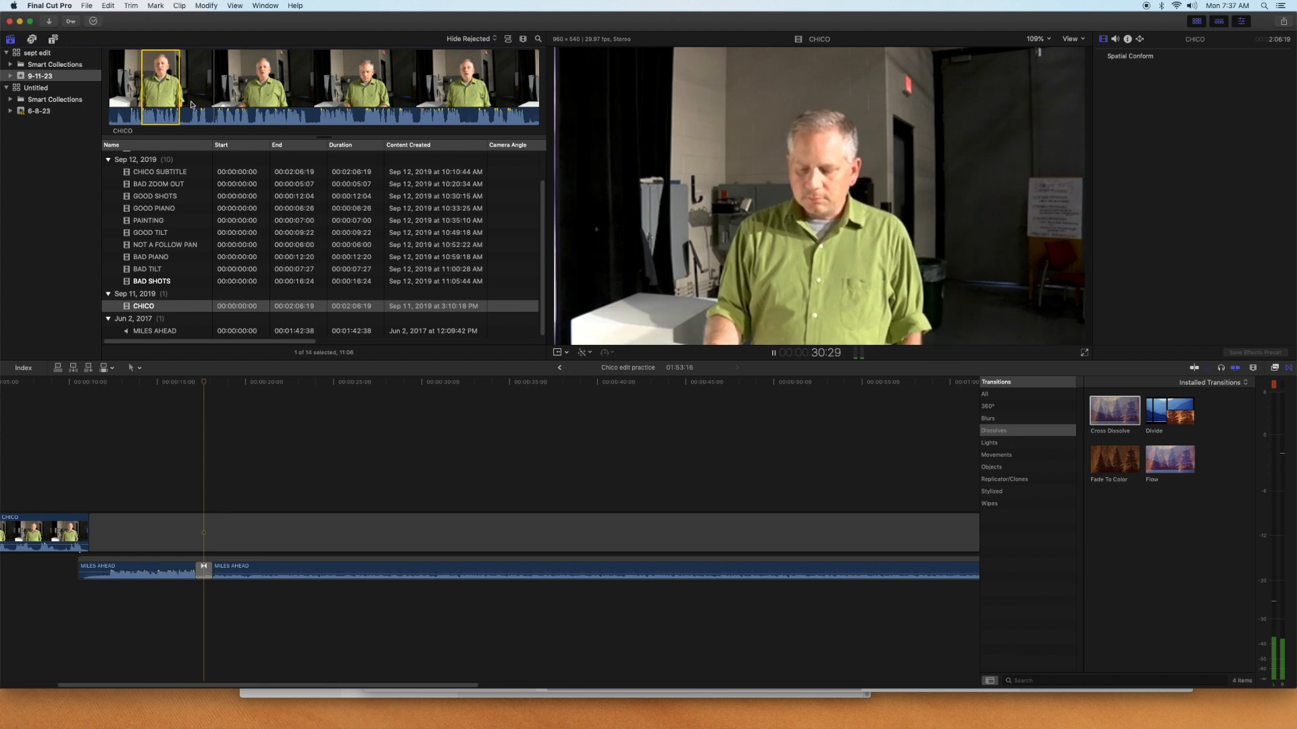
Mark the narration take in the CHICO source clip from 31:24 to 41:08 while playing it back
key(space)
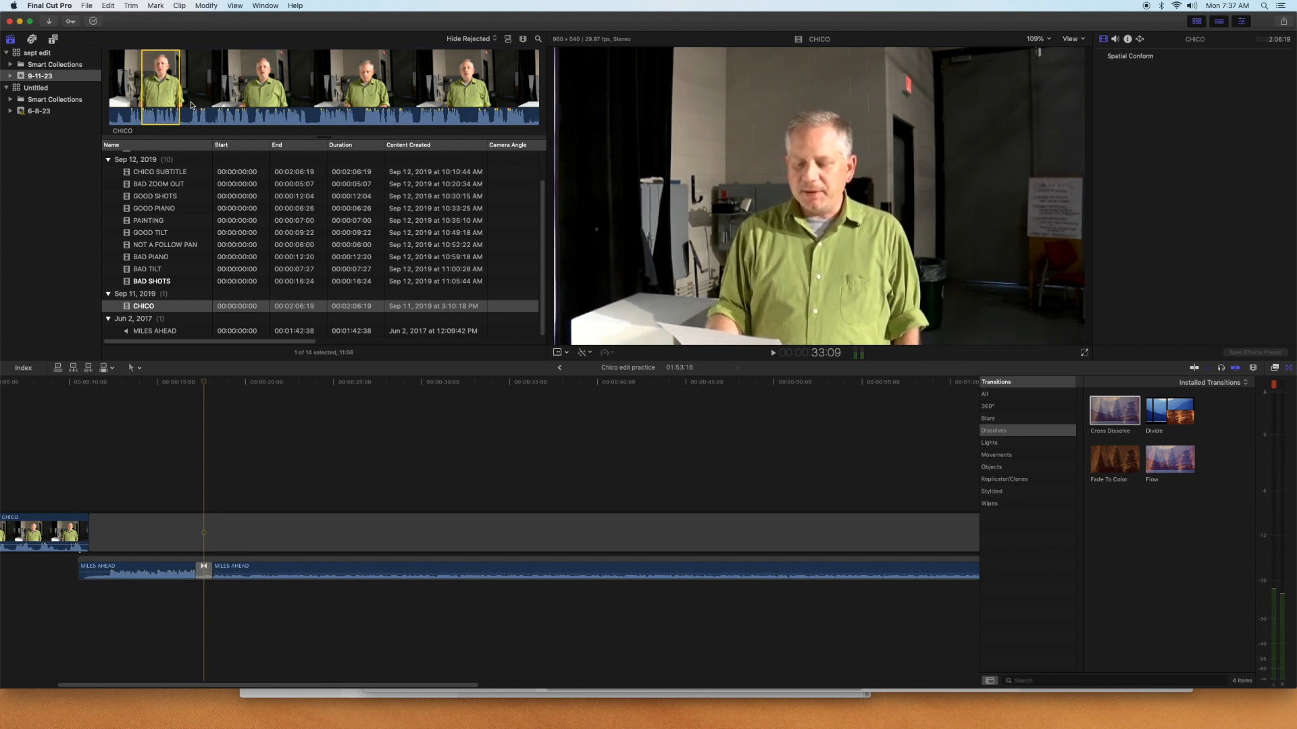
key(j)
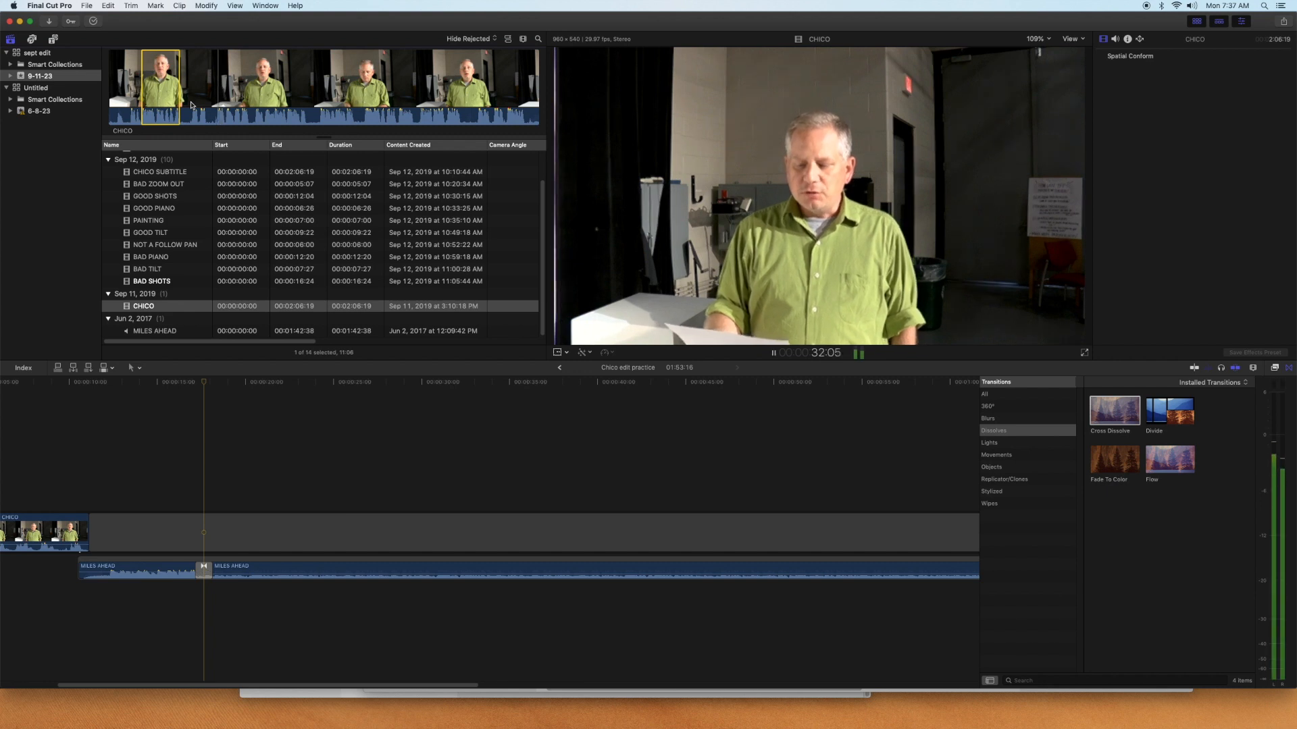
key(k)
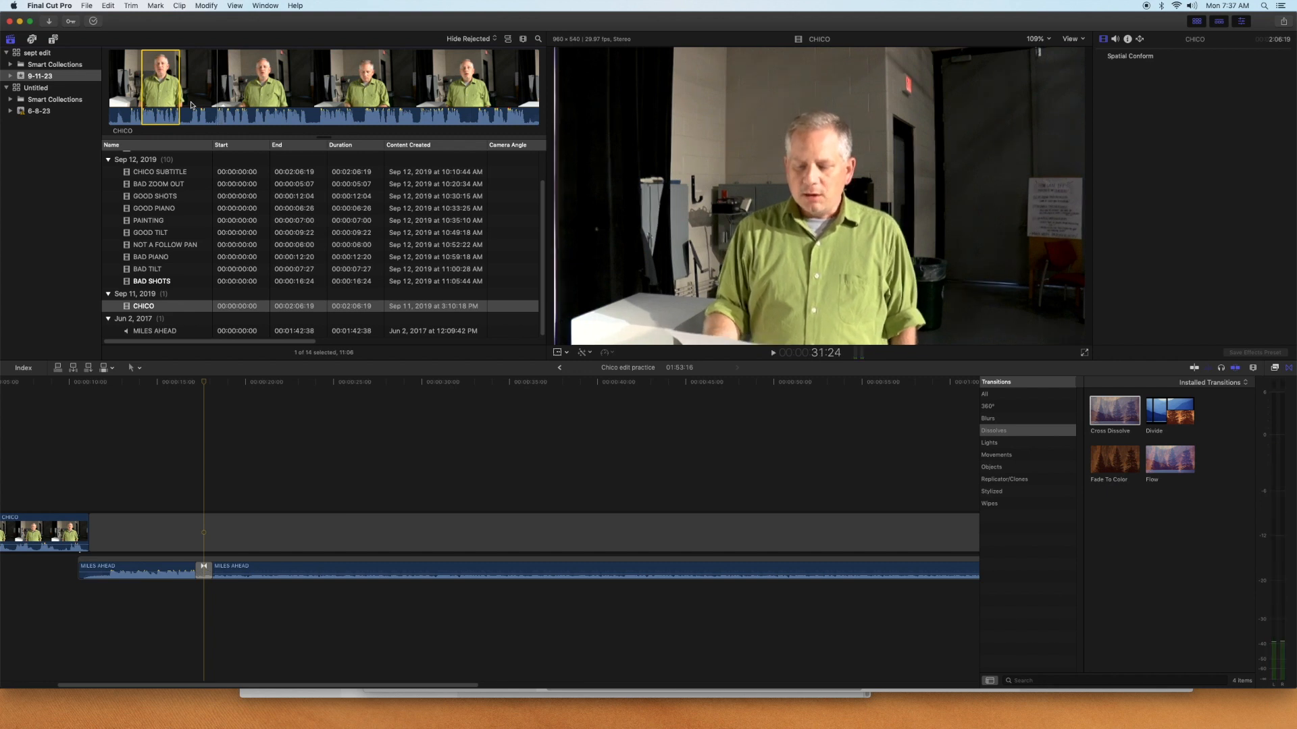
key(i)
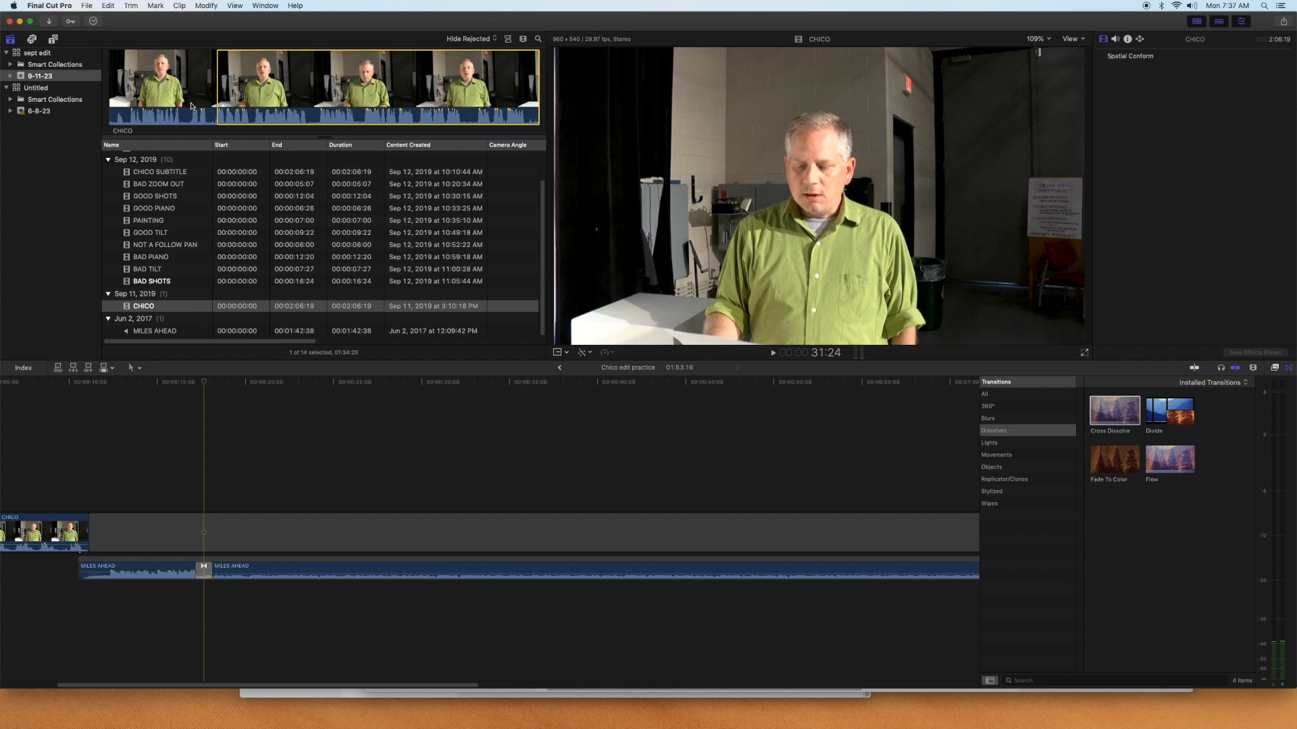
key(l)
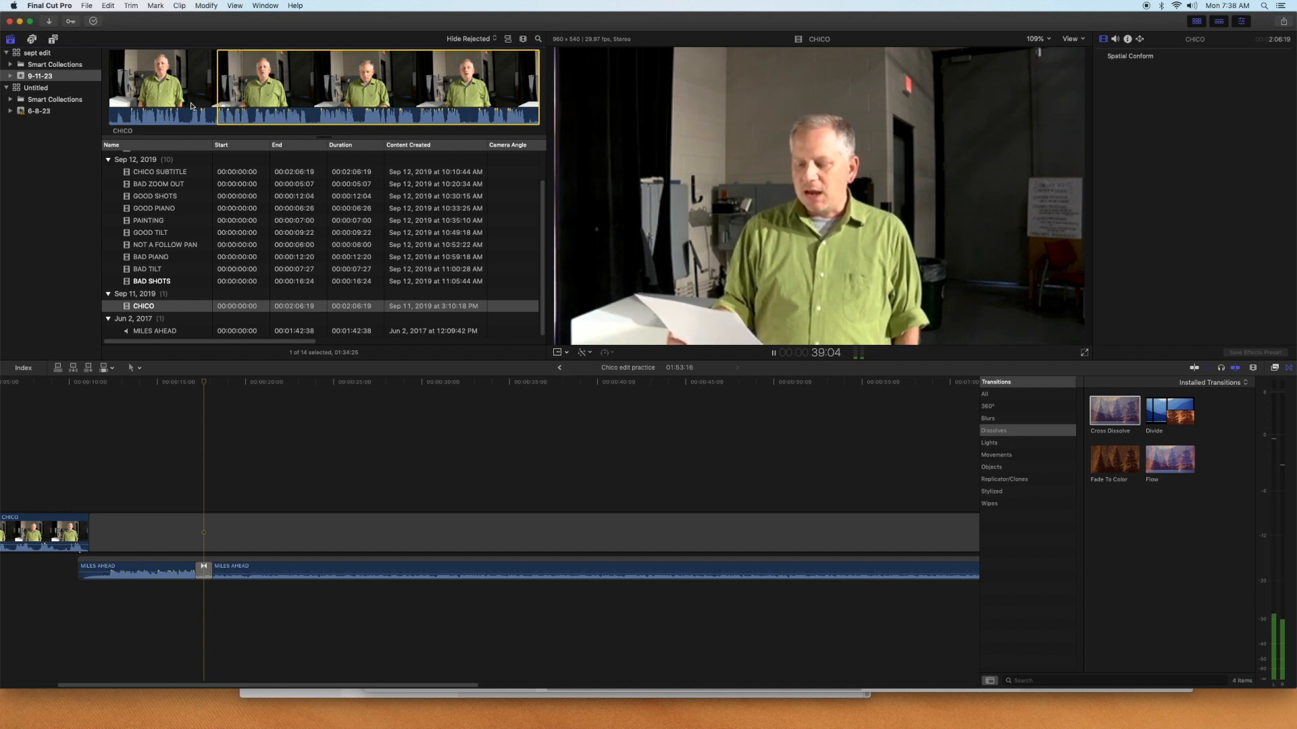
key(space)
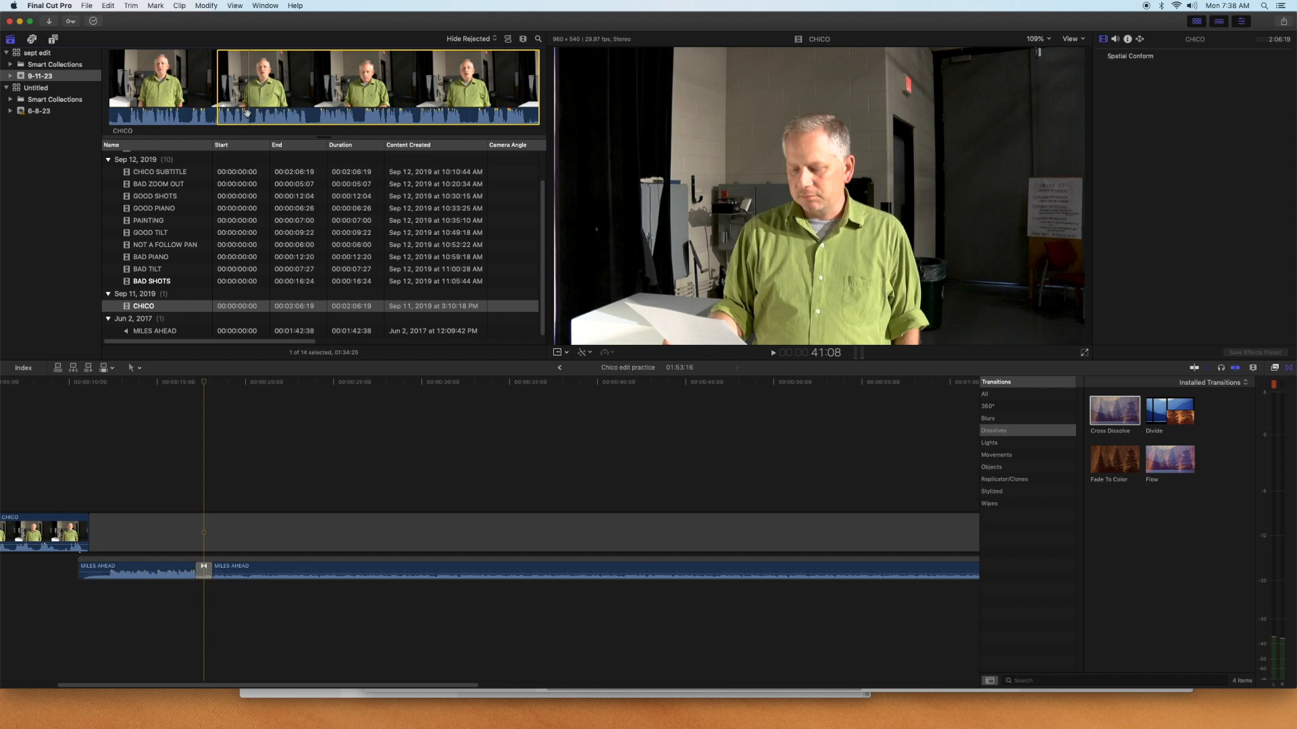
key(o)
Place the marked CHICO range above the storyline at 17:16, on the MILES AHEAD cut, and play it from just before
drag(234, 93, 204, 501)
mouse_move(204, 504)
mouse_down()
mouse_move(204, 524)
mouse_move(205, 490)
mouse_up()
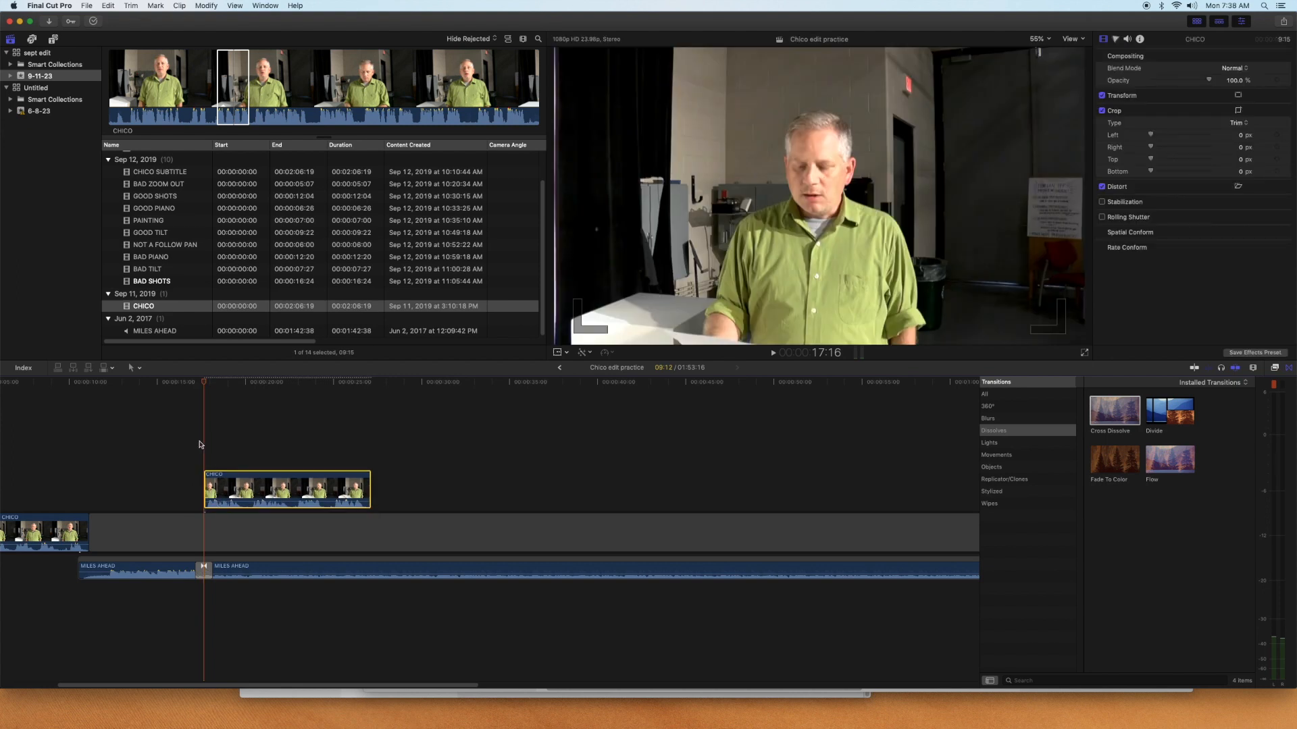
mouse_move(206, 385)
mouse_down()
mouse_move(181, 390)
mouse_move(201, 395)
mouse_up()
drag(201, 386, 197, 386)
key(space)
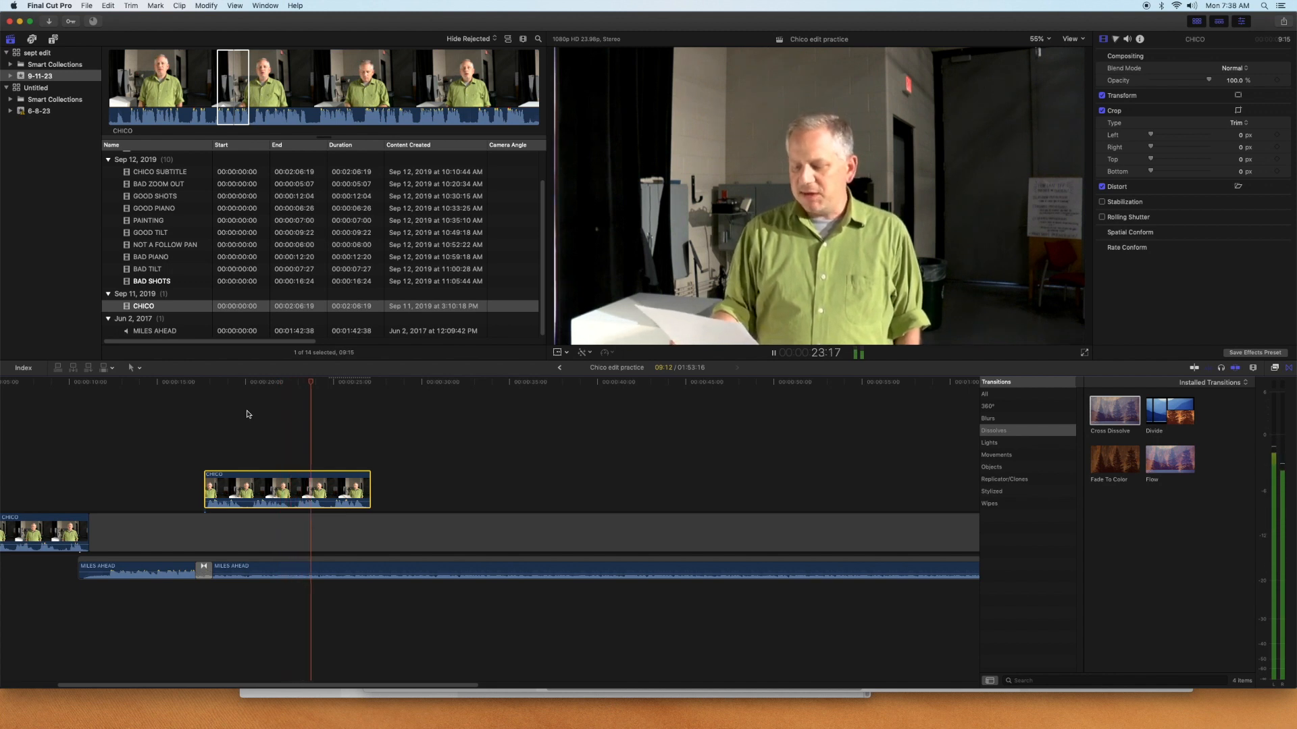
key(space)
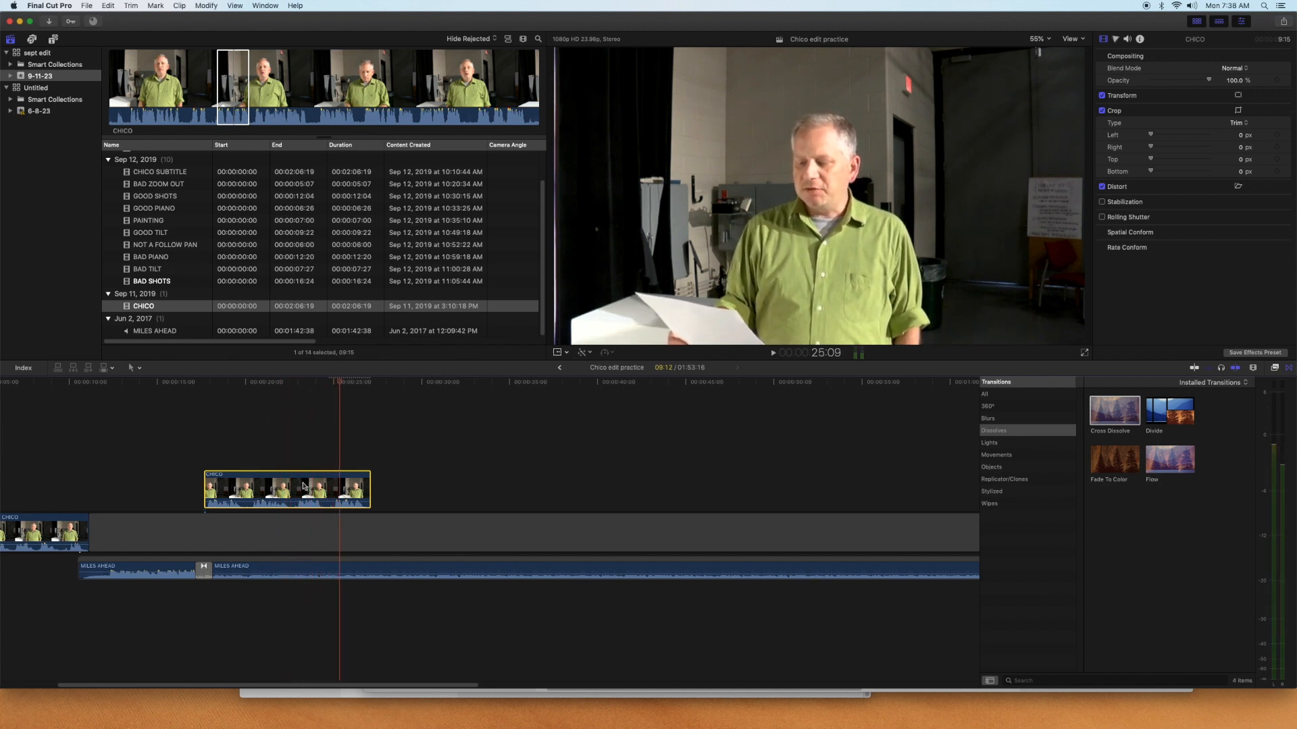
Find the unwanted part of the connected CHICO narration and blade the clip at 22:20 and about two seconds further on
click(291, 384)
key(space)
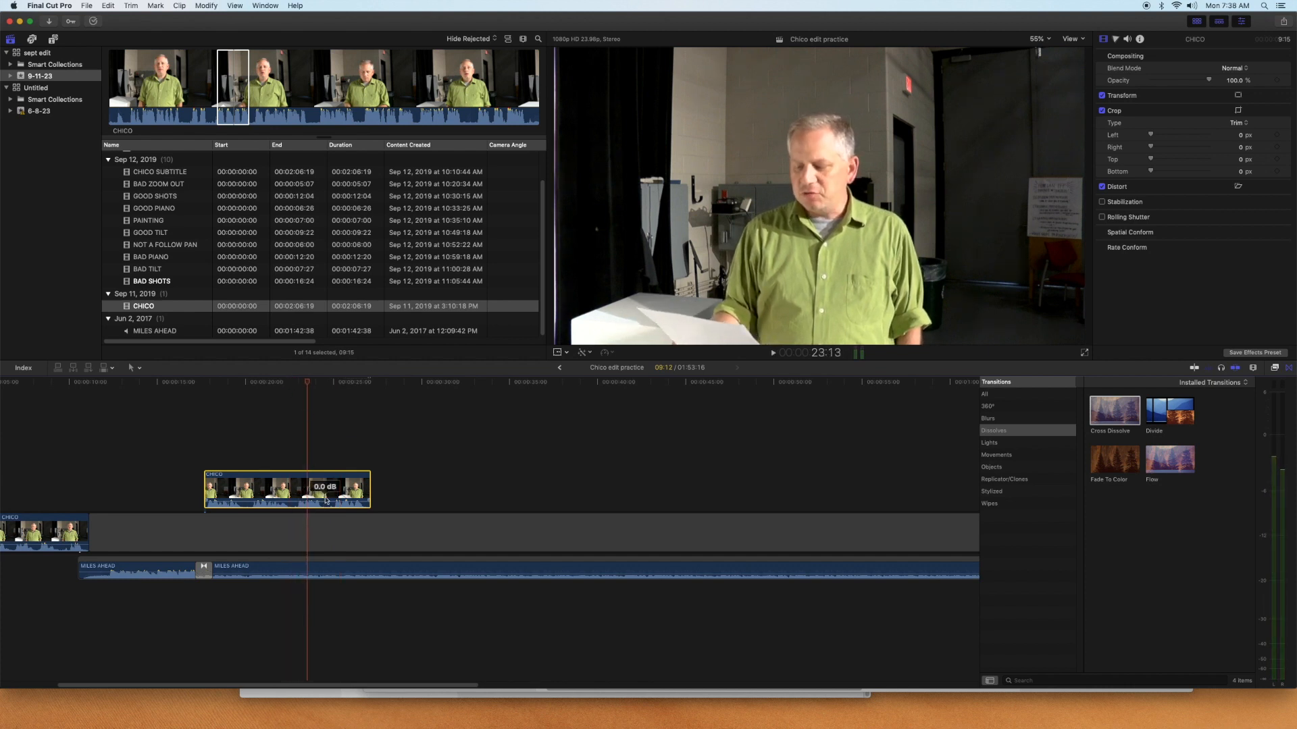
drag(309, 385, 295, 389)
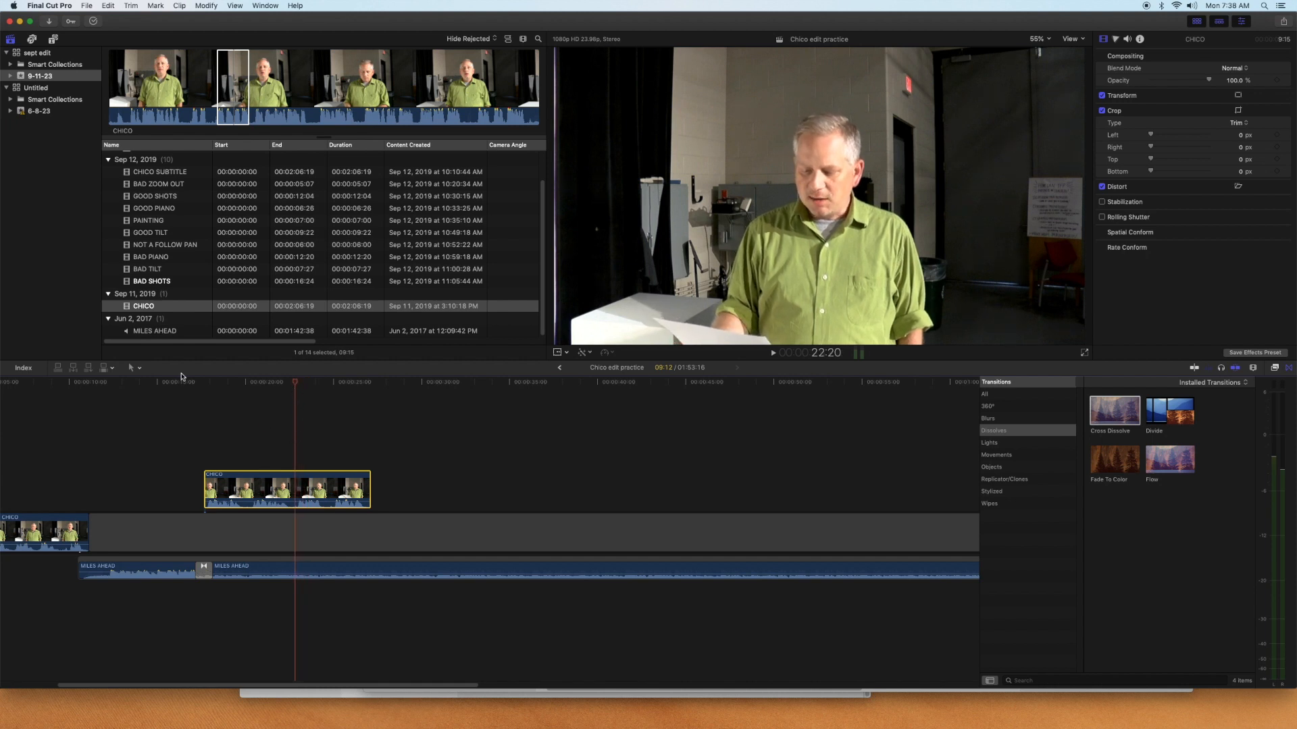
click(139, 370)
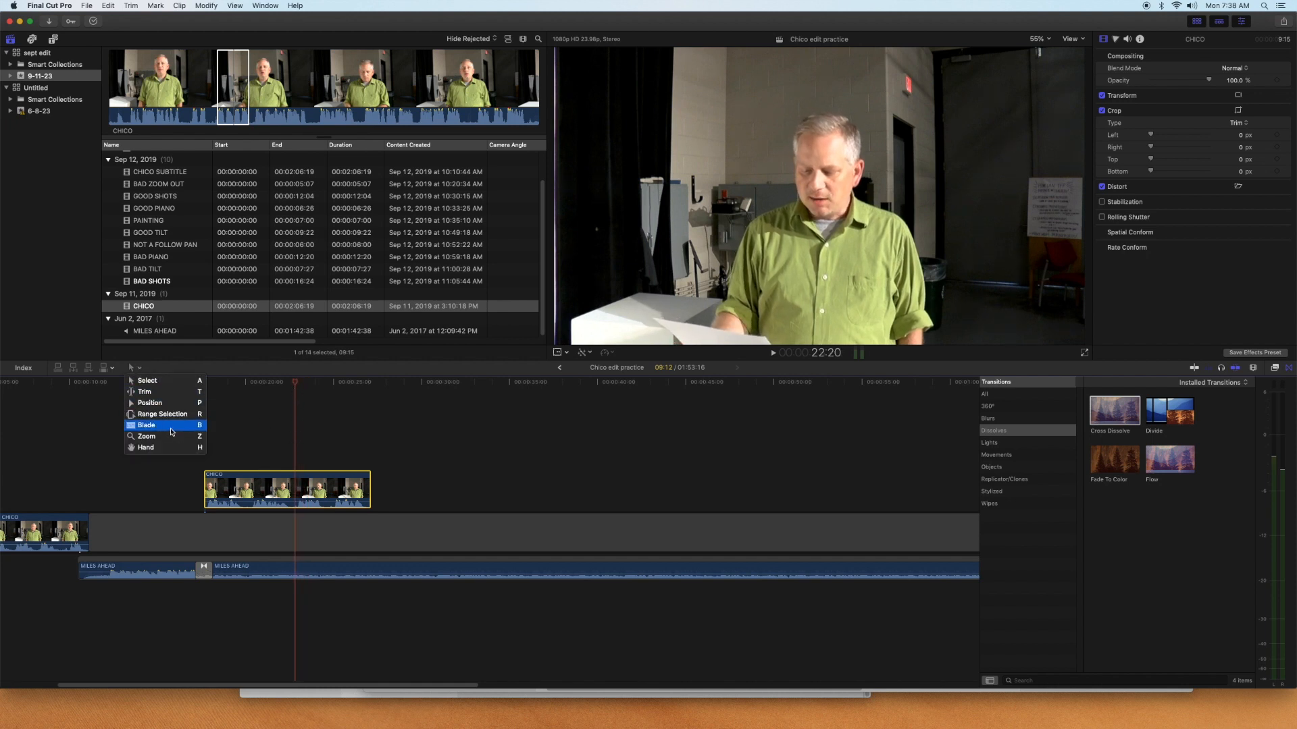
click(171, 431)
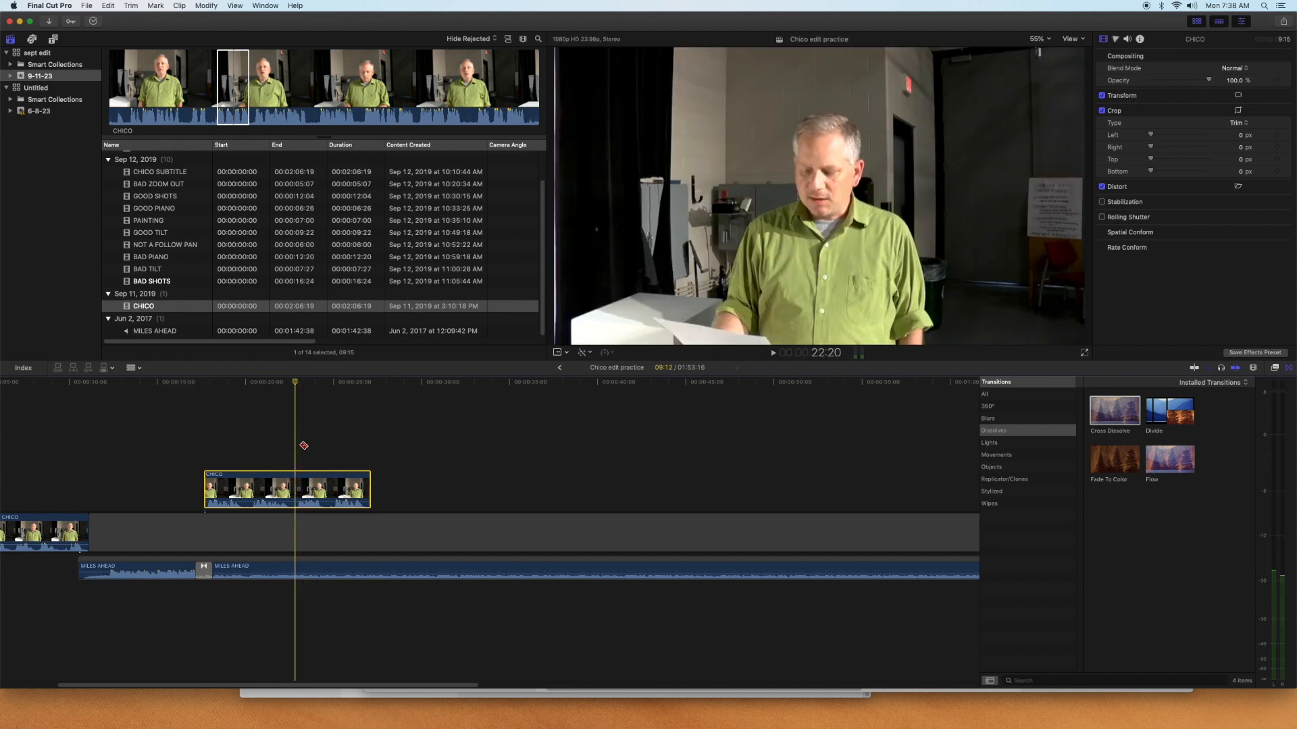
click(298, 492)
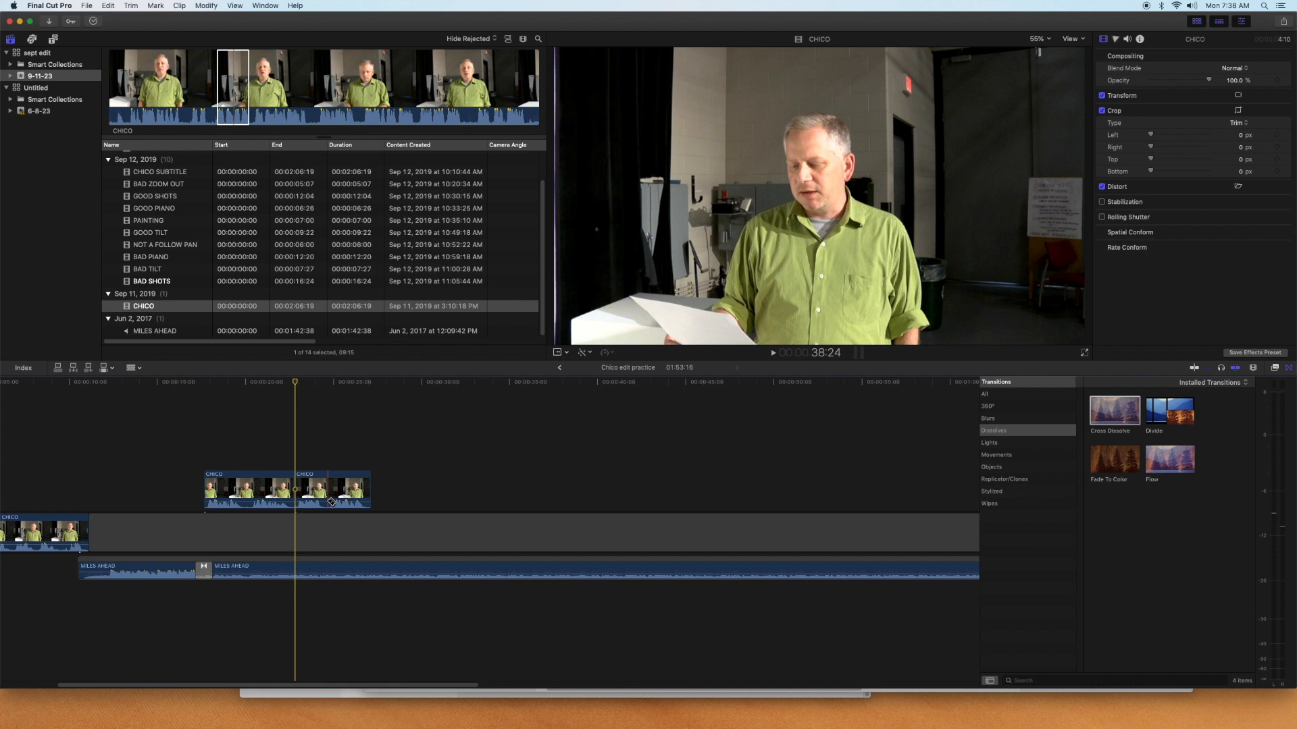
click(330, 502)
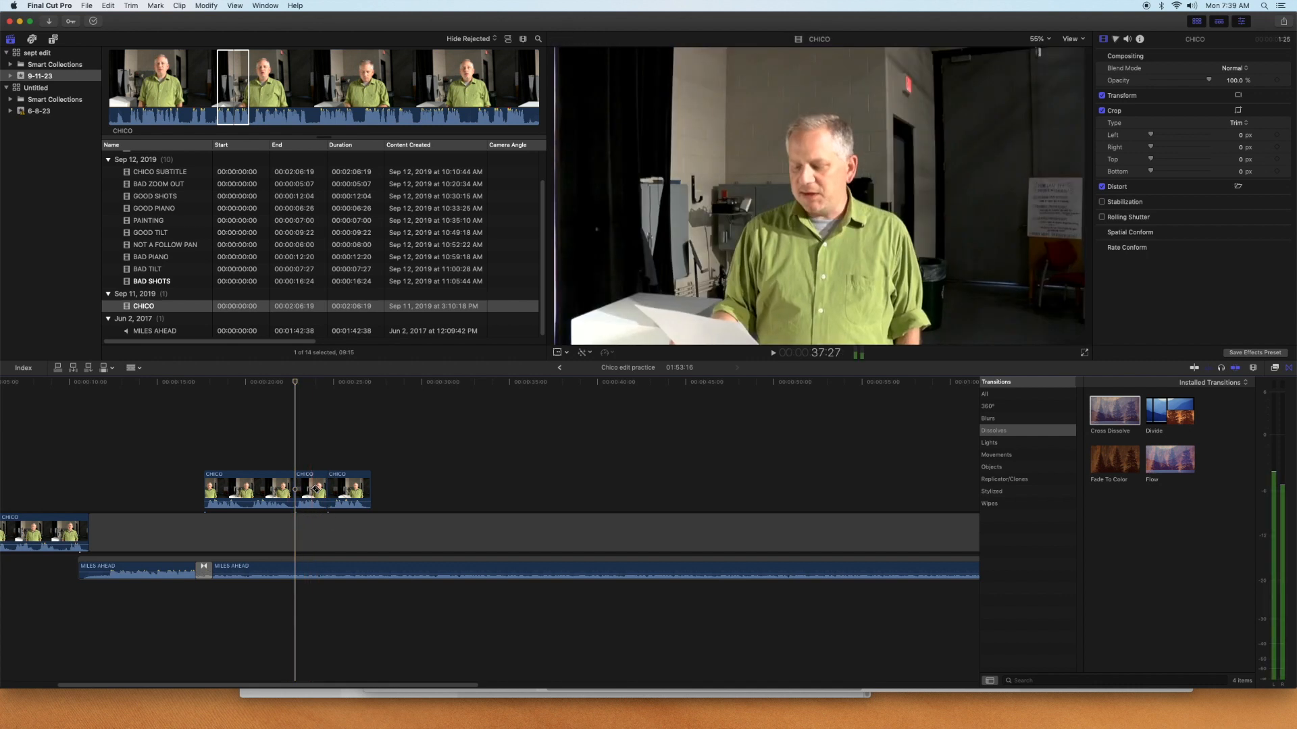
Delete the middle CHICO piece and close the gap by moving the last piece against the first at 22:20
click(135, 368)
click(150, 384)
click(317, 486)
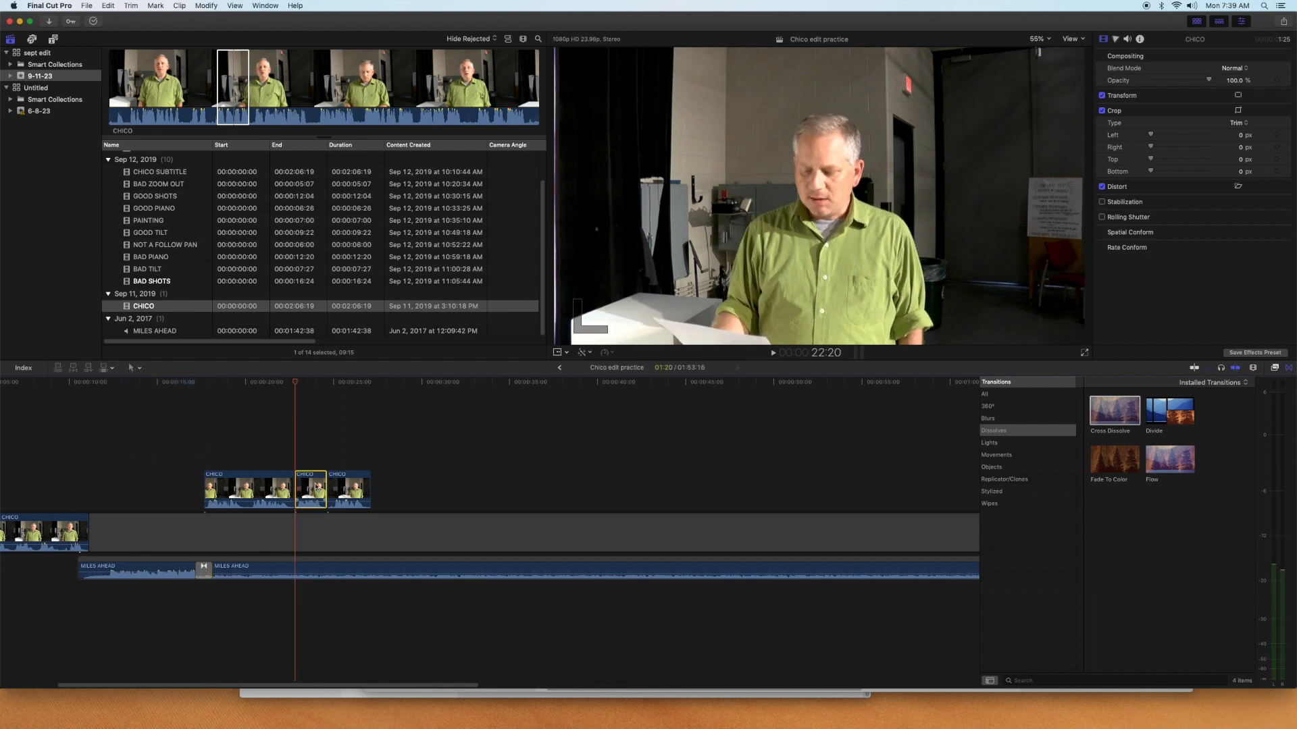
key(Delete)
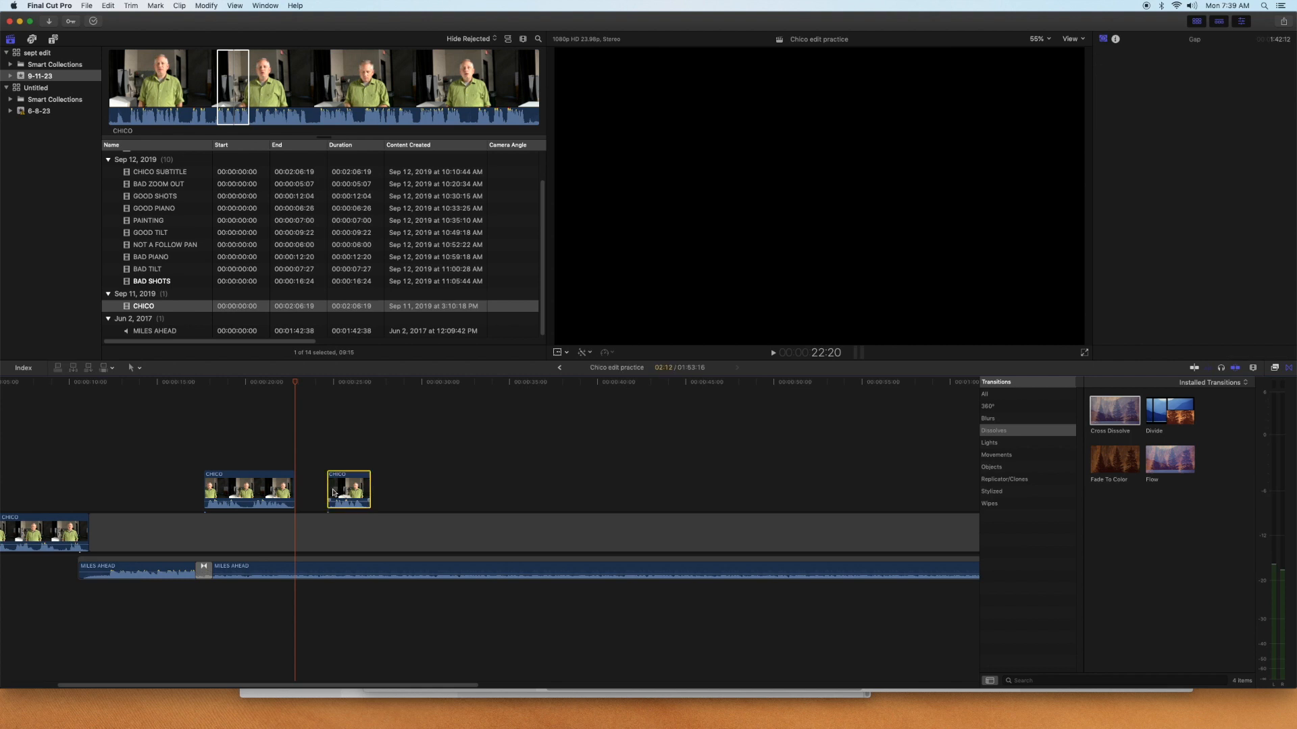
drag(342, 493, 310, 493)
Play the connected CHICO narration across the new join to check the edit
click(202, 441)
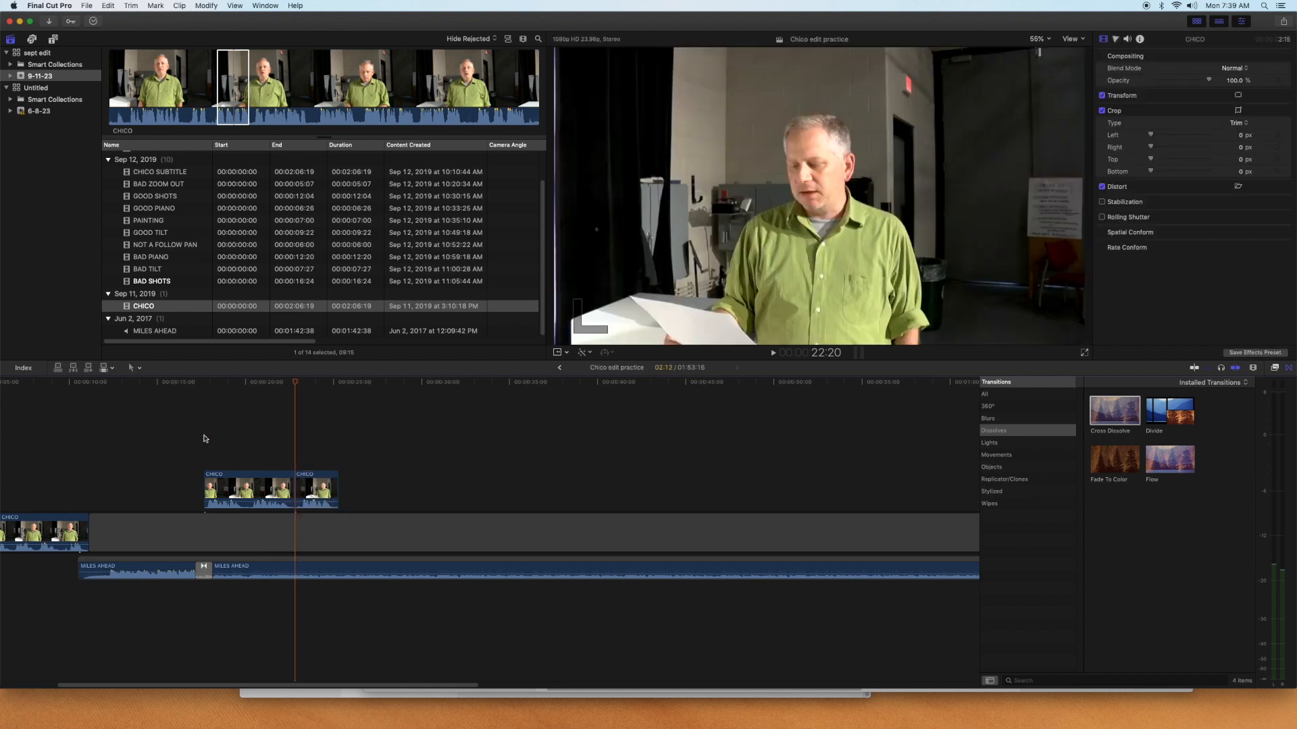
key(space)
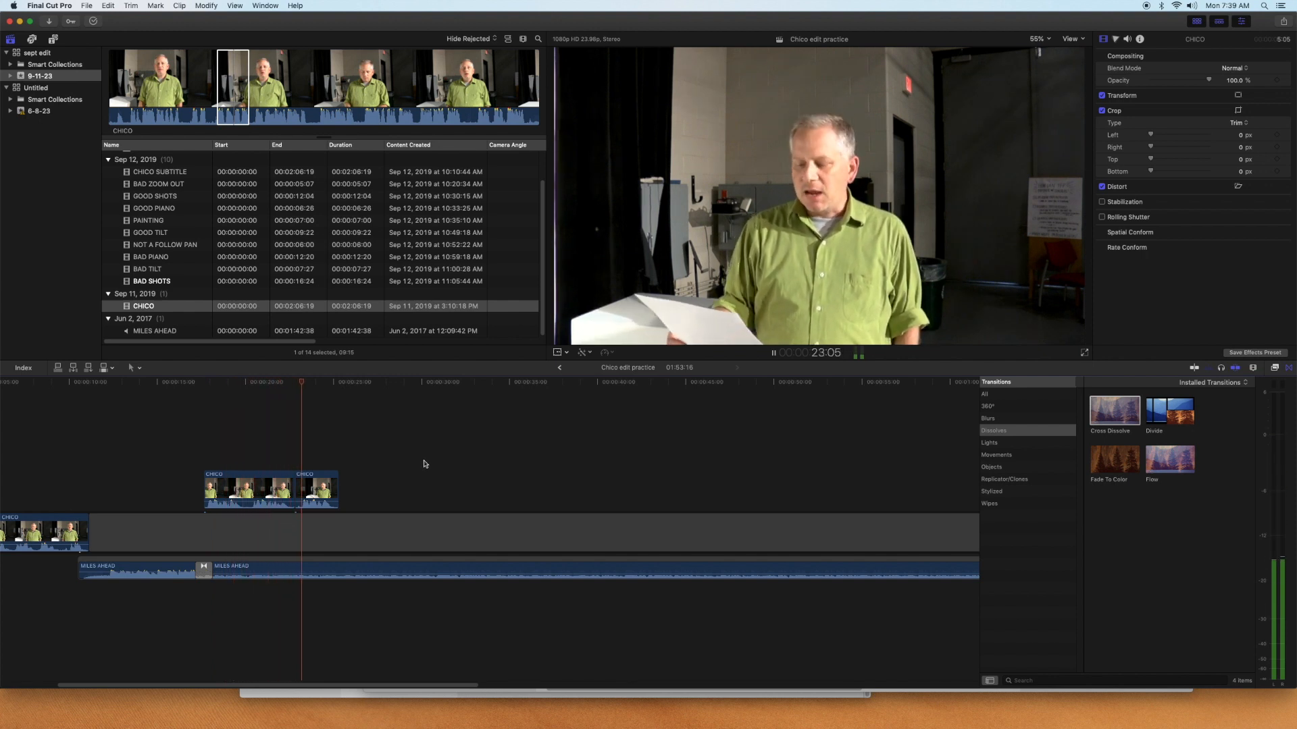
key(space)
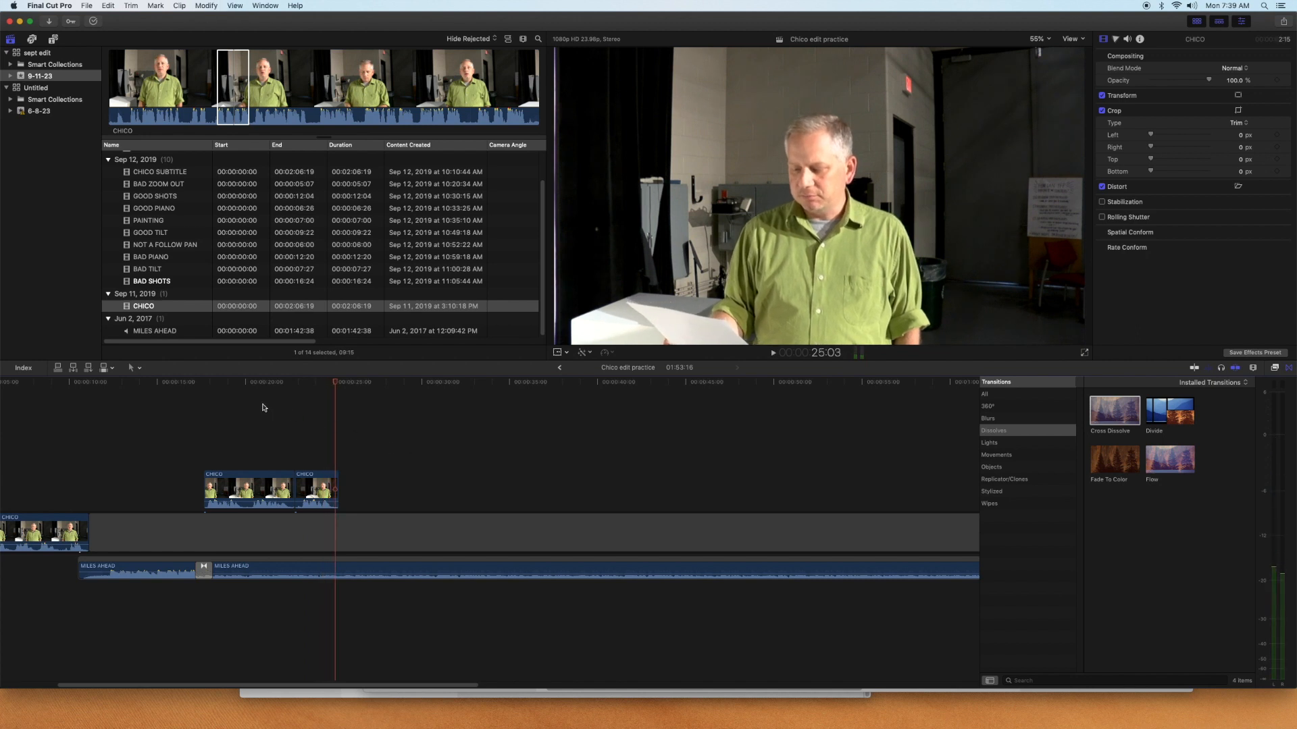
Switch to the PRACTICE EDIT 2019 script in Preview and highlight the "Video from GOOD SHOTS" cue
click(156, 409)
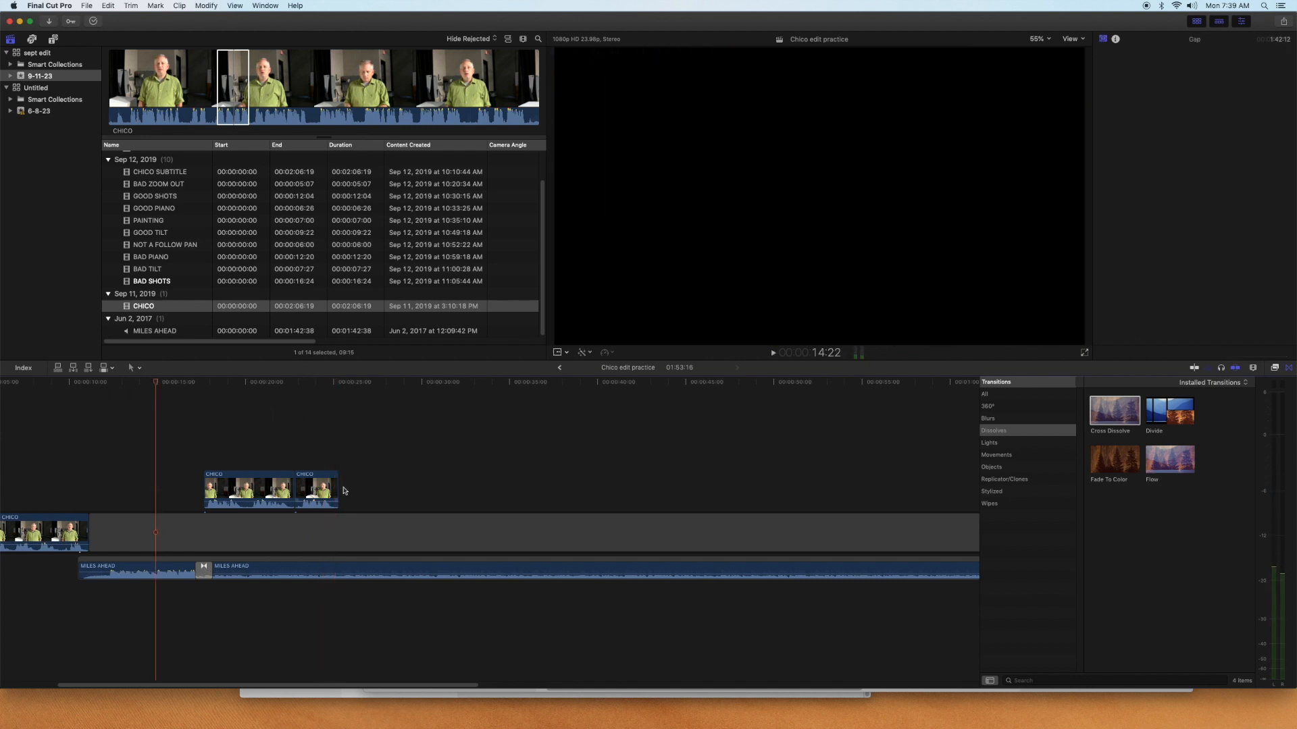
mouse_move(574, 707)
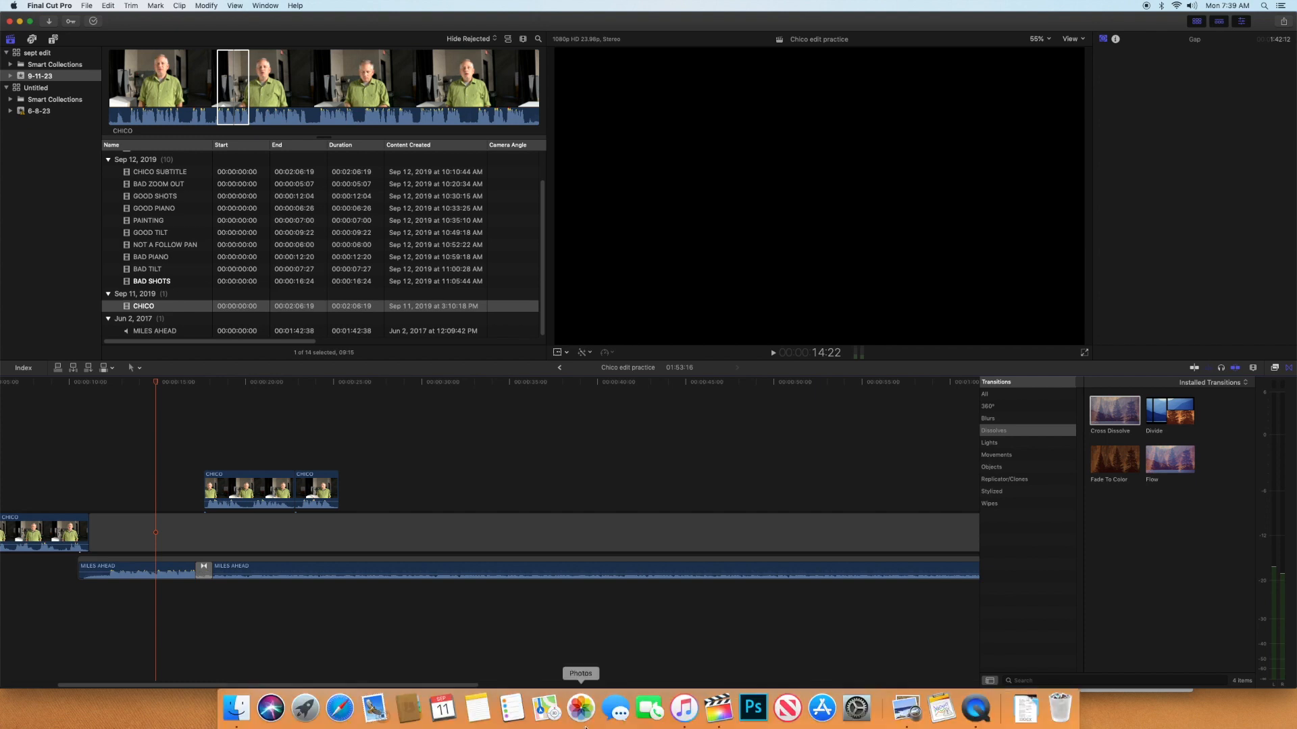
click(906, 709)
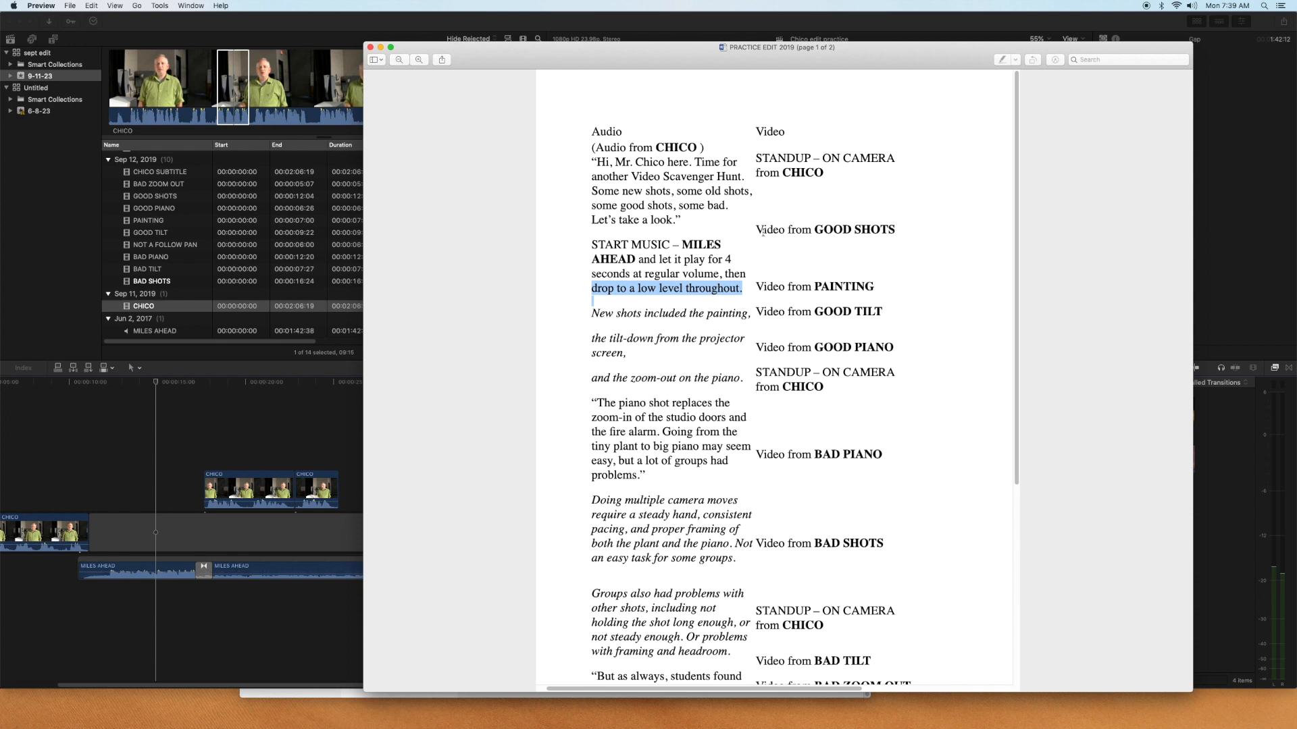
drag(763, 232, 856, 230)
Back in Final Cut Pro, mark about 27 frames near the start of GOOD SHOTS and place them after the CHICO standup
click(194, 428)
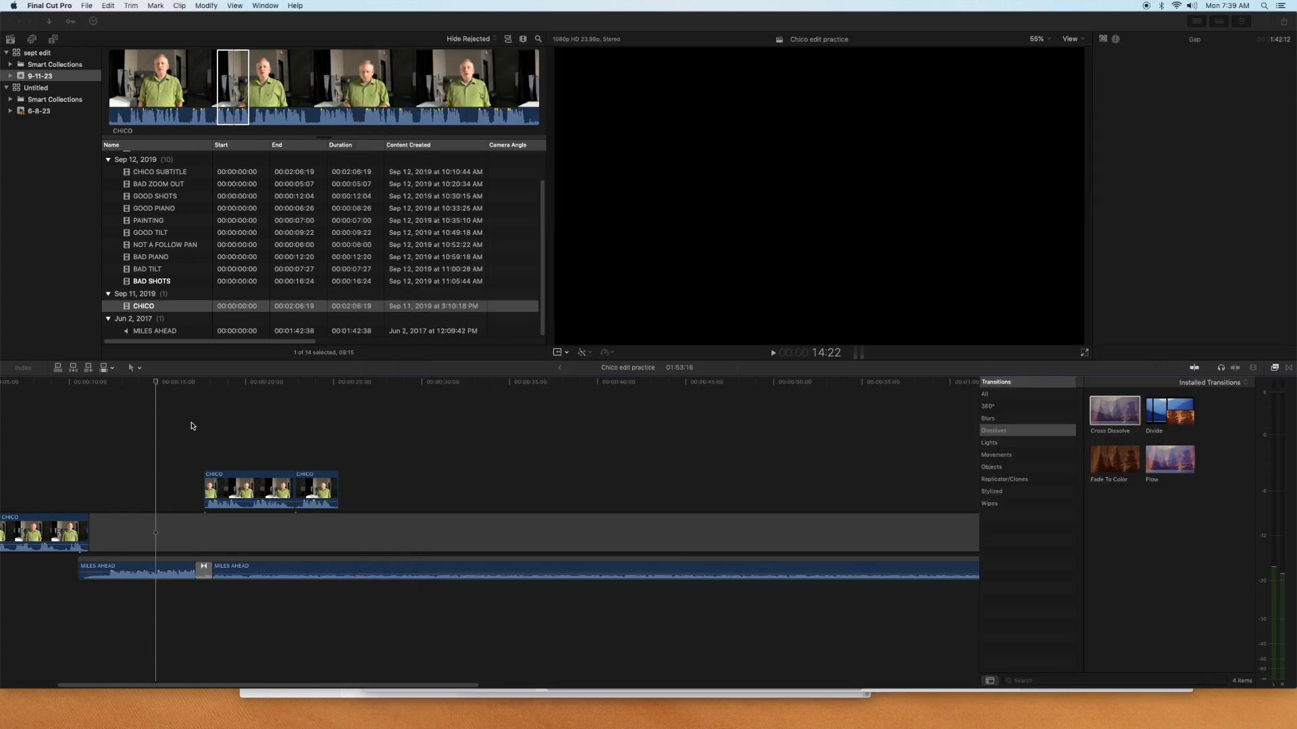
scroll(189, 297, up, 5)
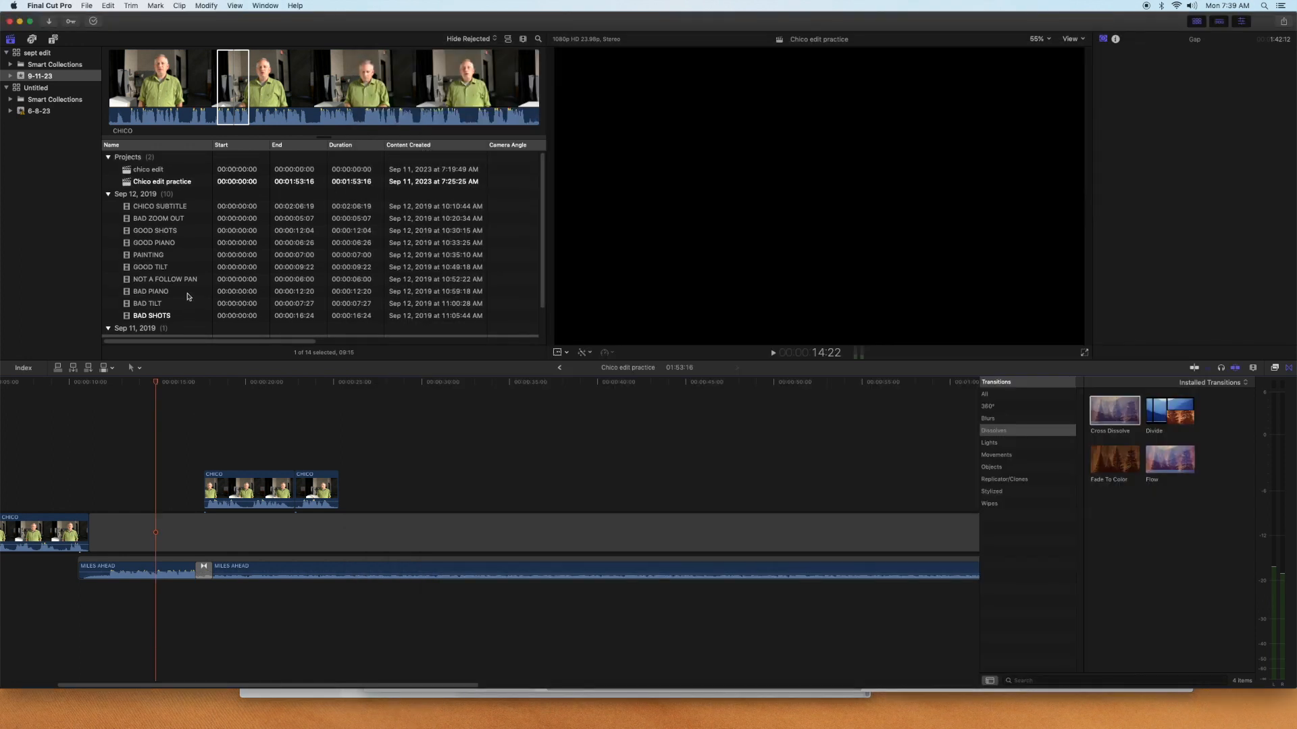
click(189, 232)
drag(128, 94, 156, 105)
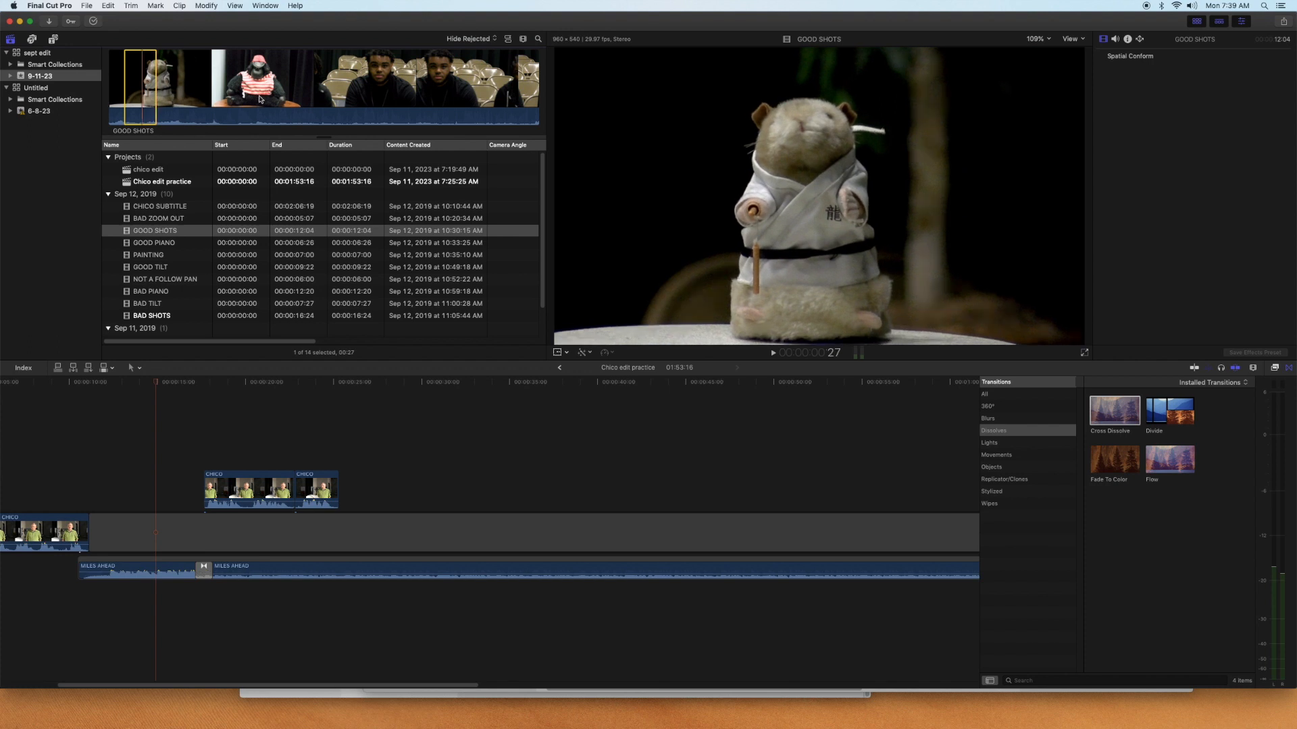
drag(148, 88, 101, 434)
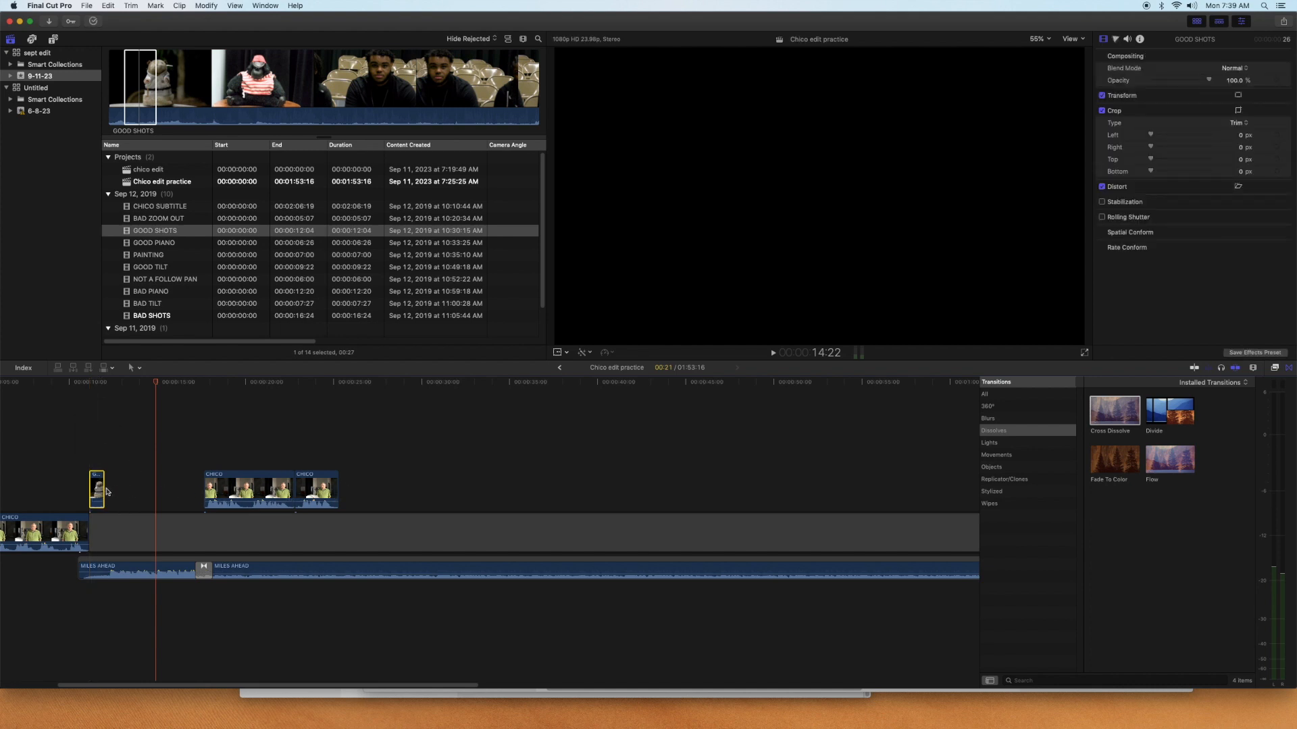
Extend the end of the GOOD SHOTS clip to the start of the CHICO narration and play the section
drag(103, 488, 213, 510)
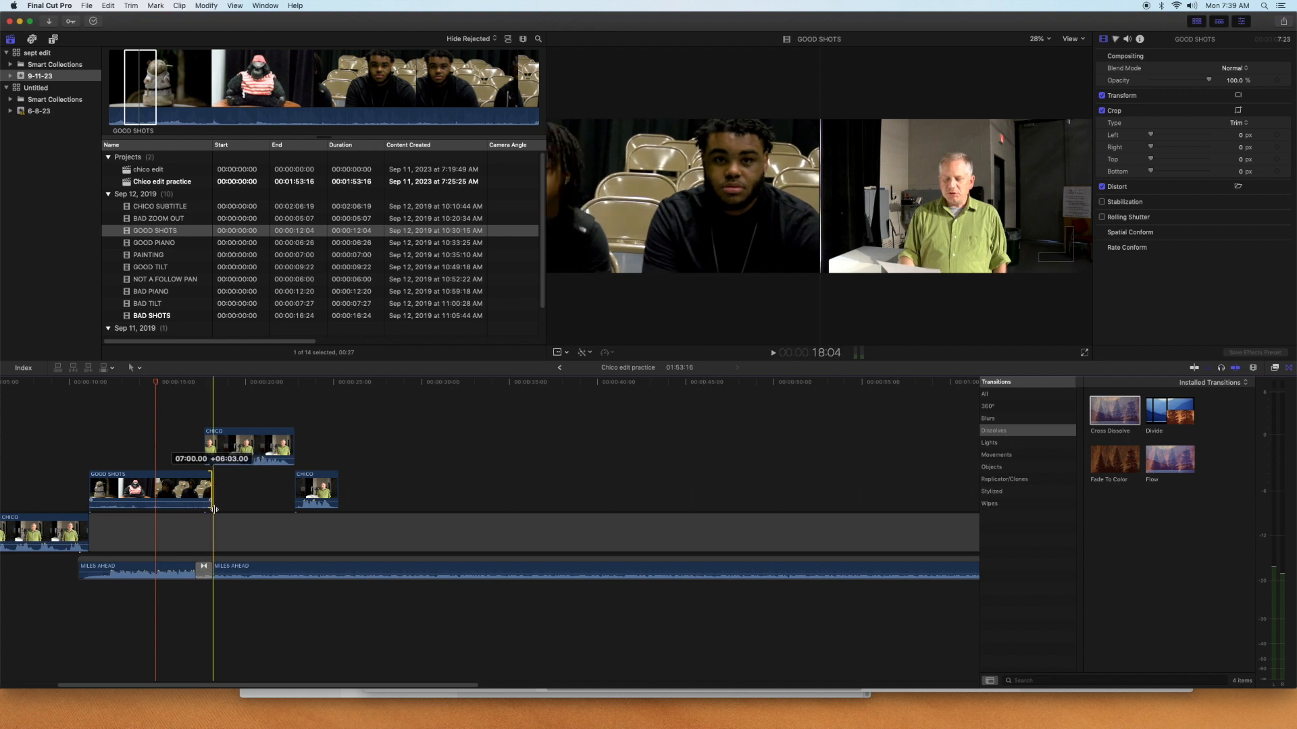
drag(213, 509, 202, 508)
click(66, 387)
key(space)
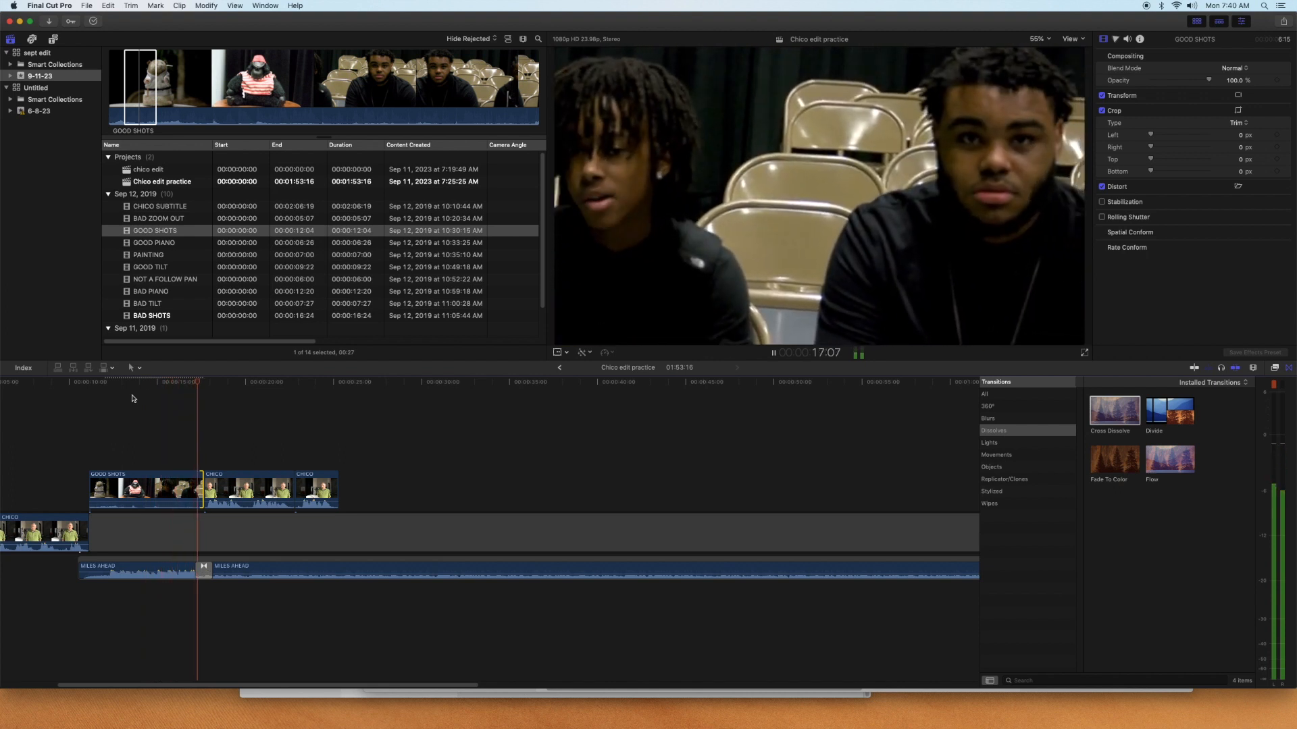
key(space)
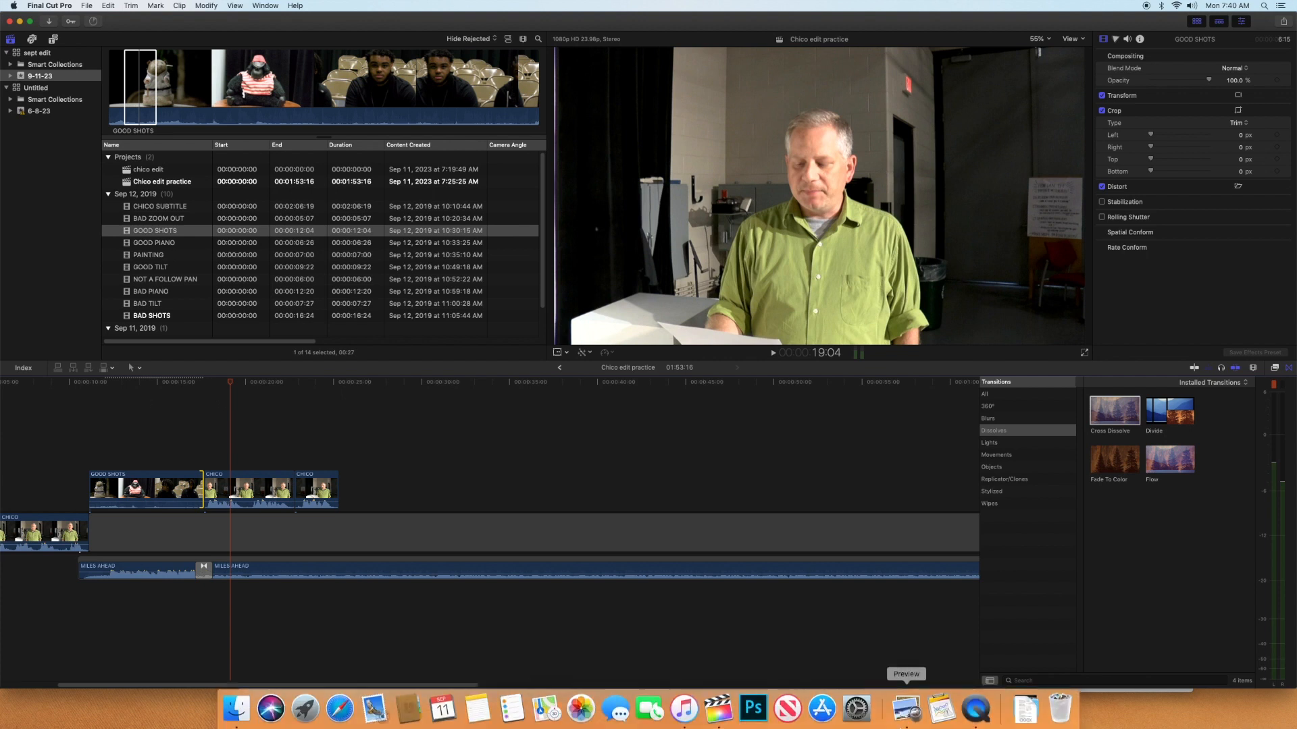
Switch to the script in Preview and check the "New shots included the painting" narration against its video cues, highlighting "Video from PAINTING"
click(900, 725)
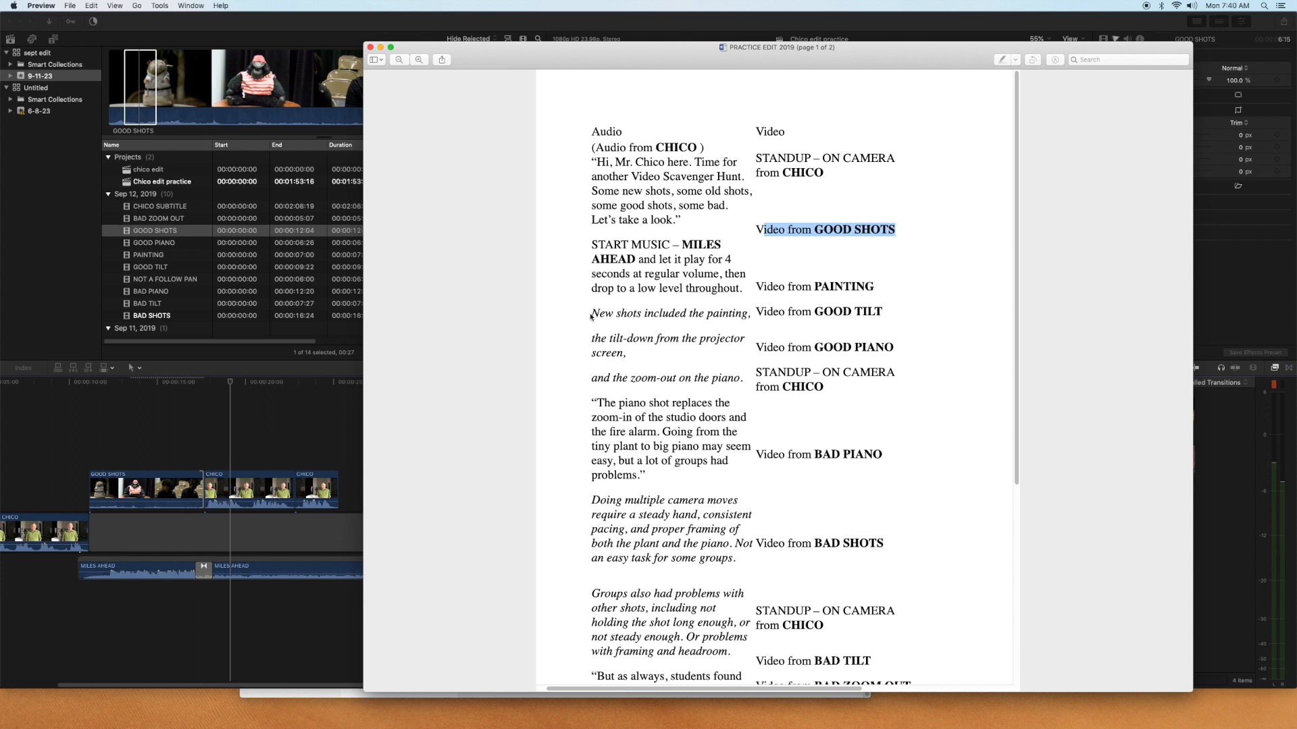
drag(591, 313, 721, 385)
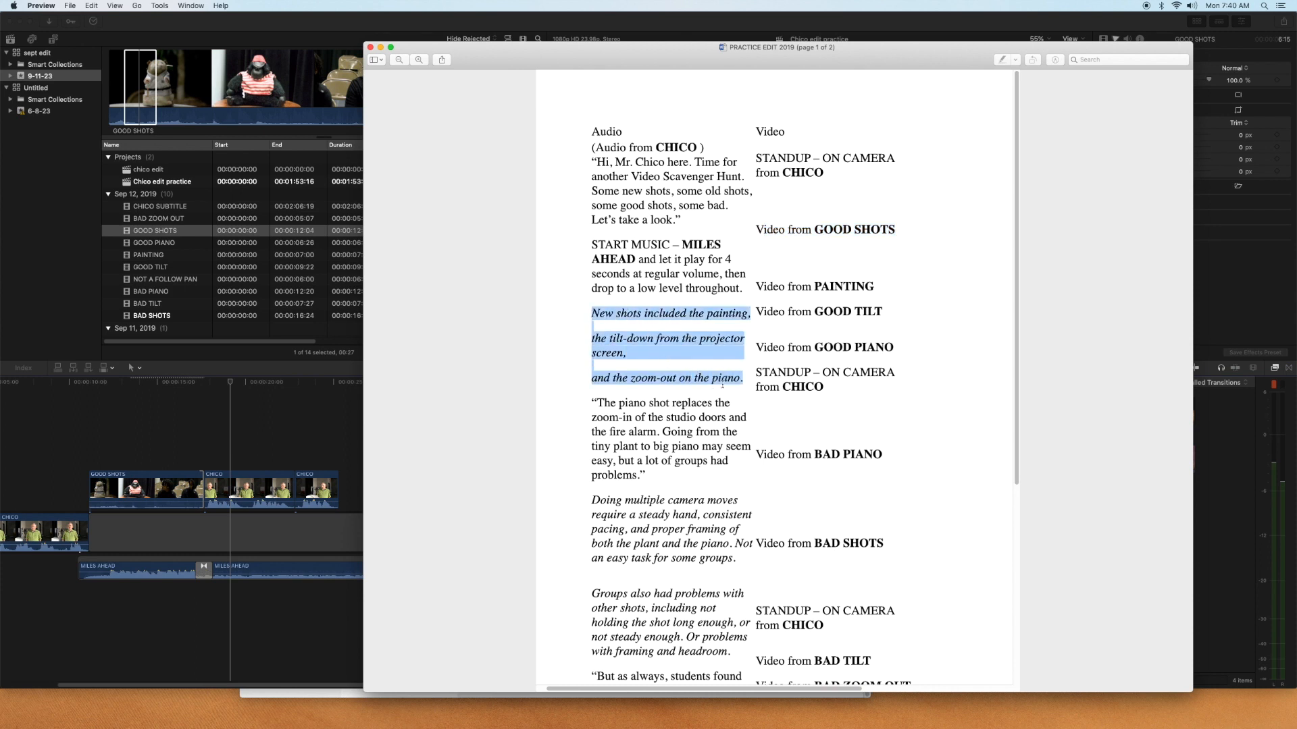
click(755, 315)
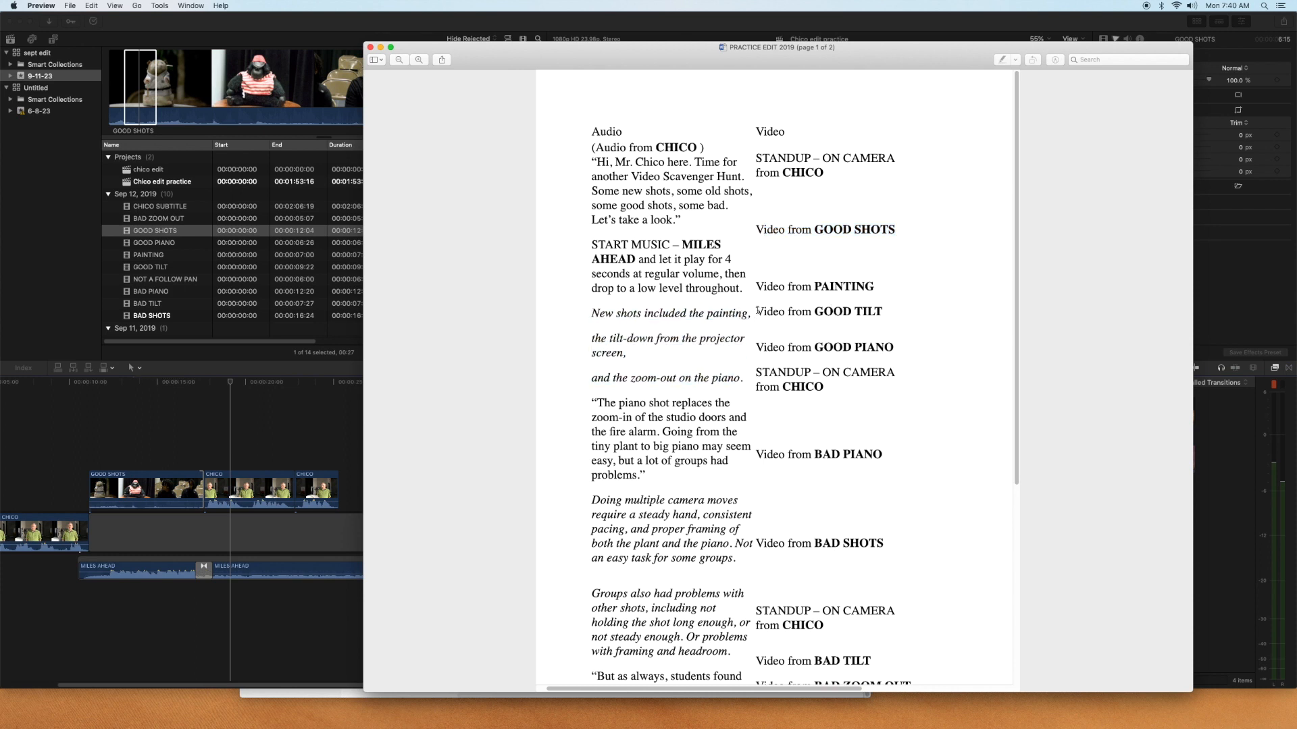
drag(758, 312, 830, 398)
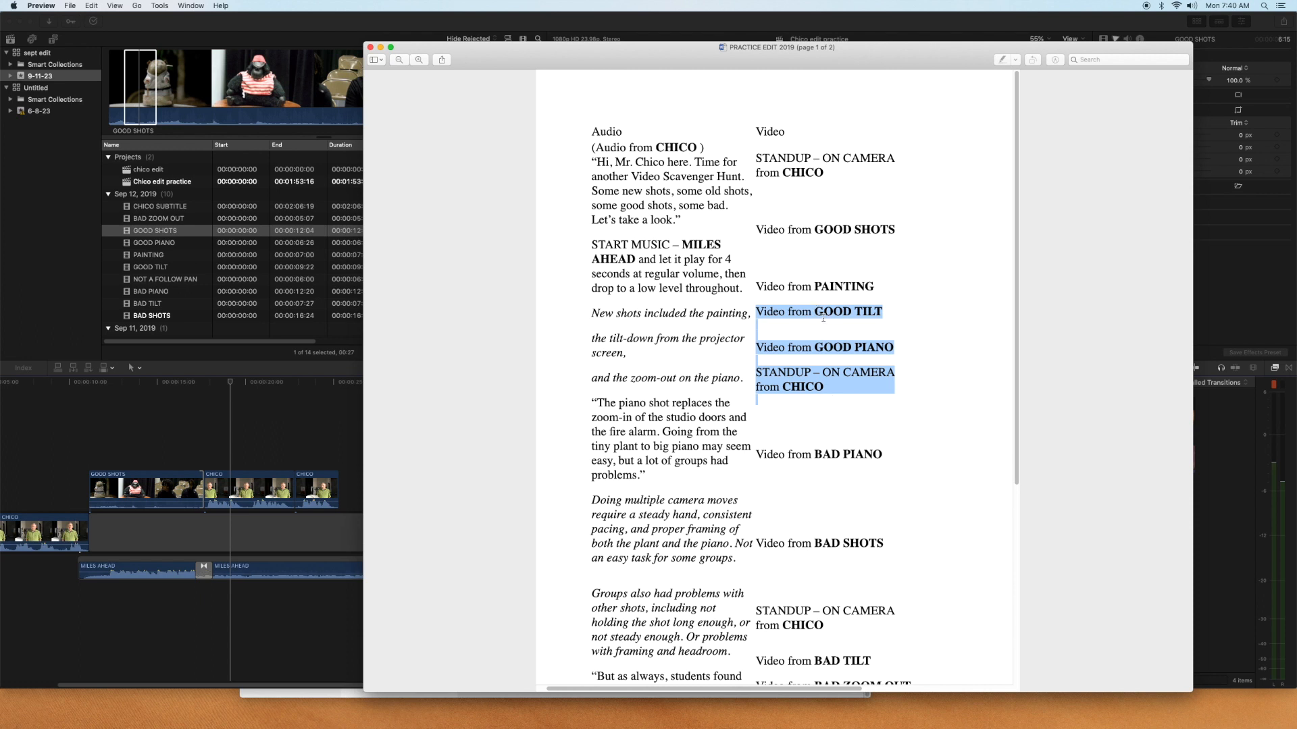
click(870, 312)
drag(757, 286, 907, 299)
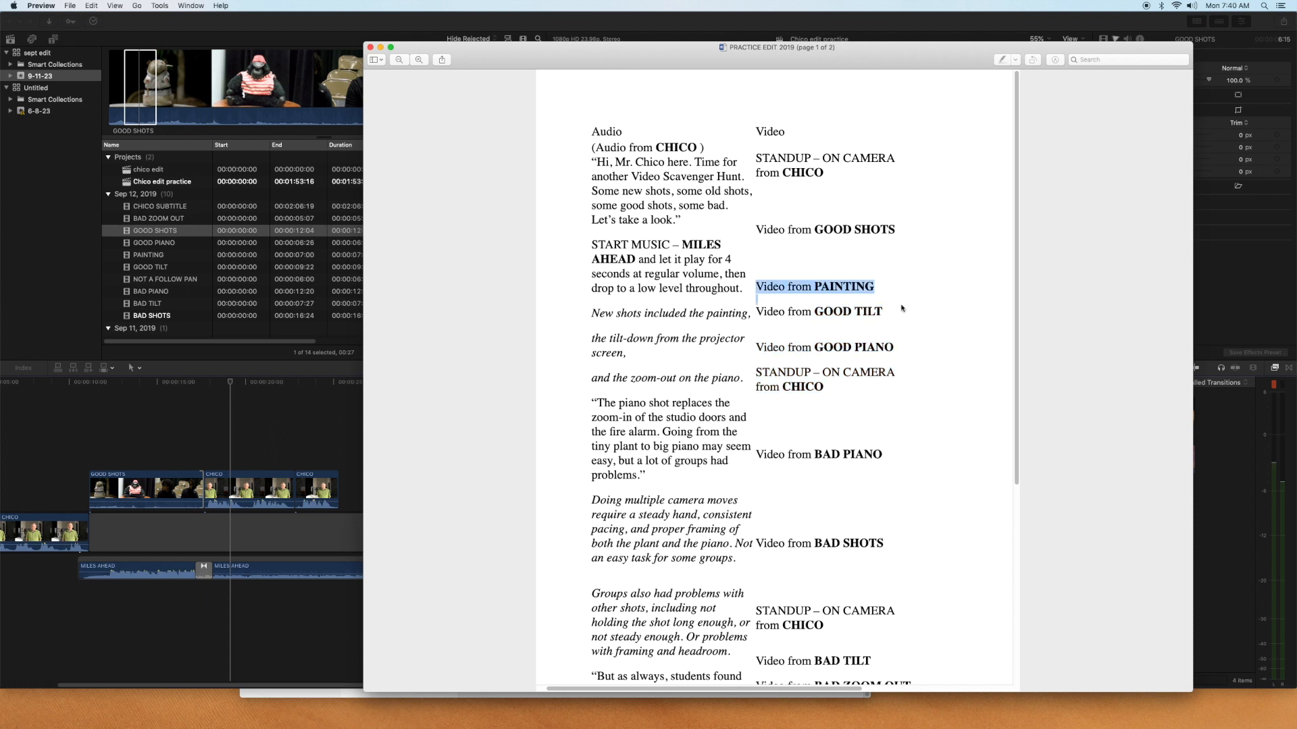
Highlight the "Video from GOOD TILT" and "Video from GOOD PIANO" cues in the script, then return to Final Cut Pro
drag(759, 309, 882, 314)
drag(757, 347, 919, 359)
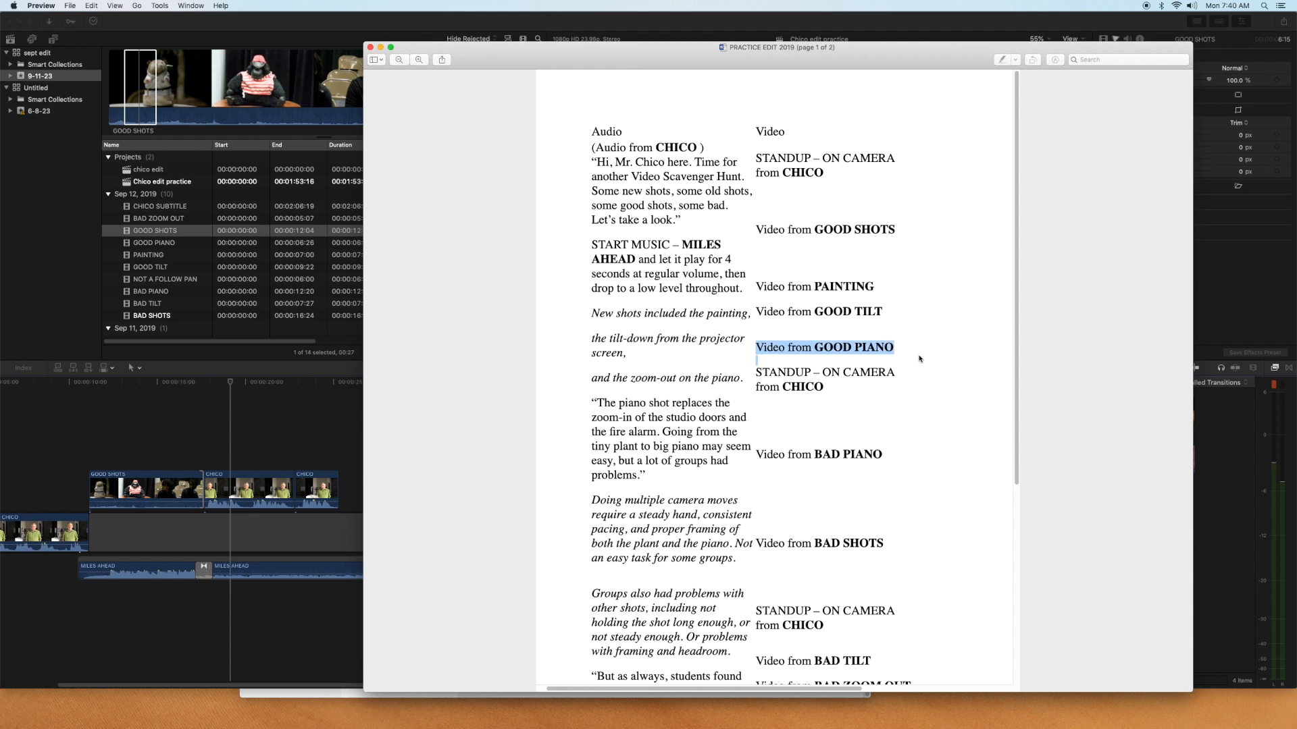
click(179, 480)
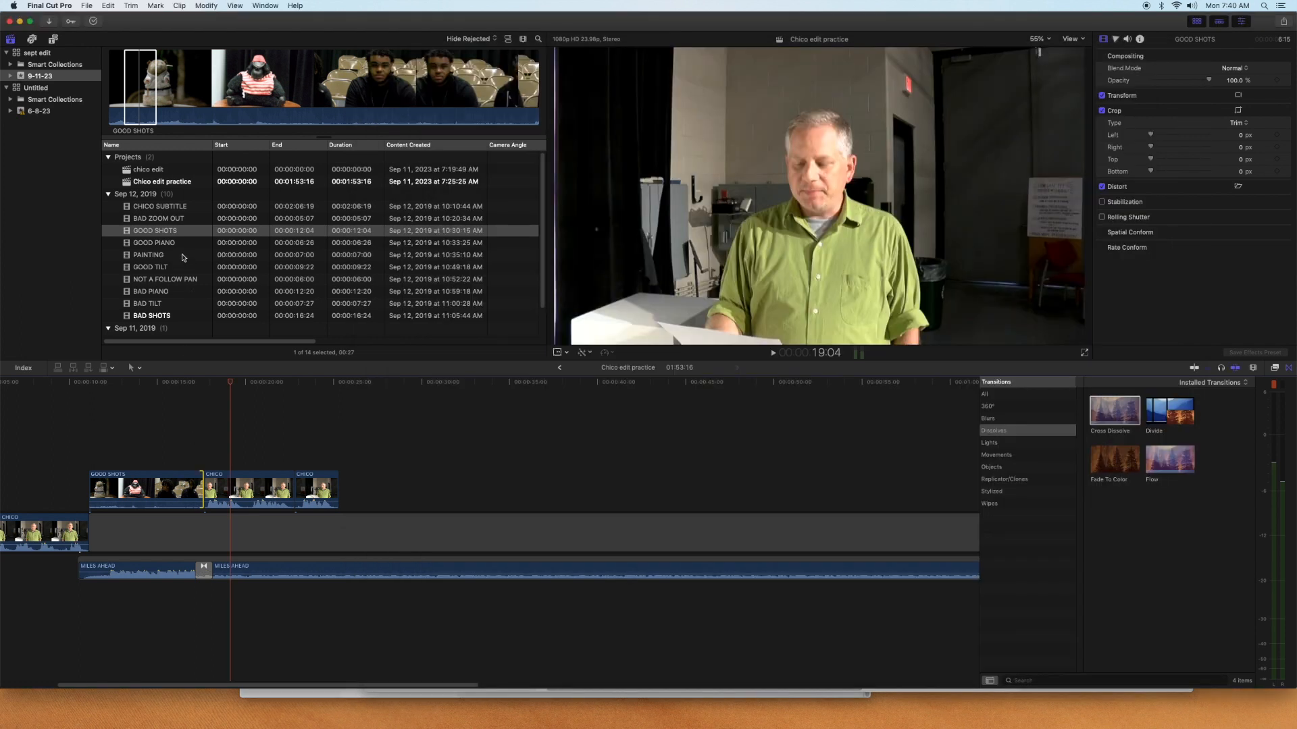
Place the whole PAINTING clip above the first CHICO narration clip, aligned with its start, and play the section
click(184, 258)
click(216, 110)
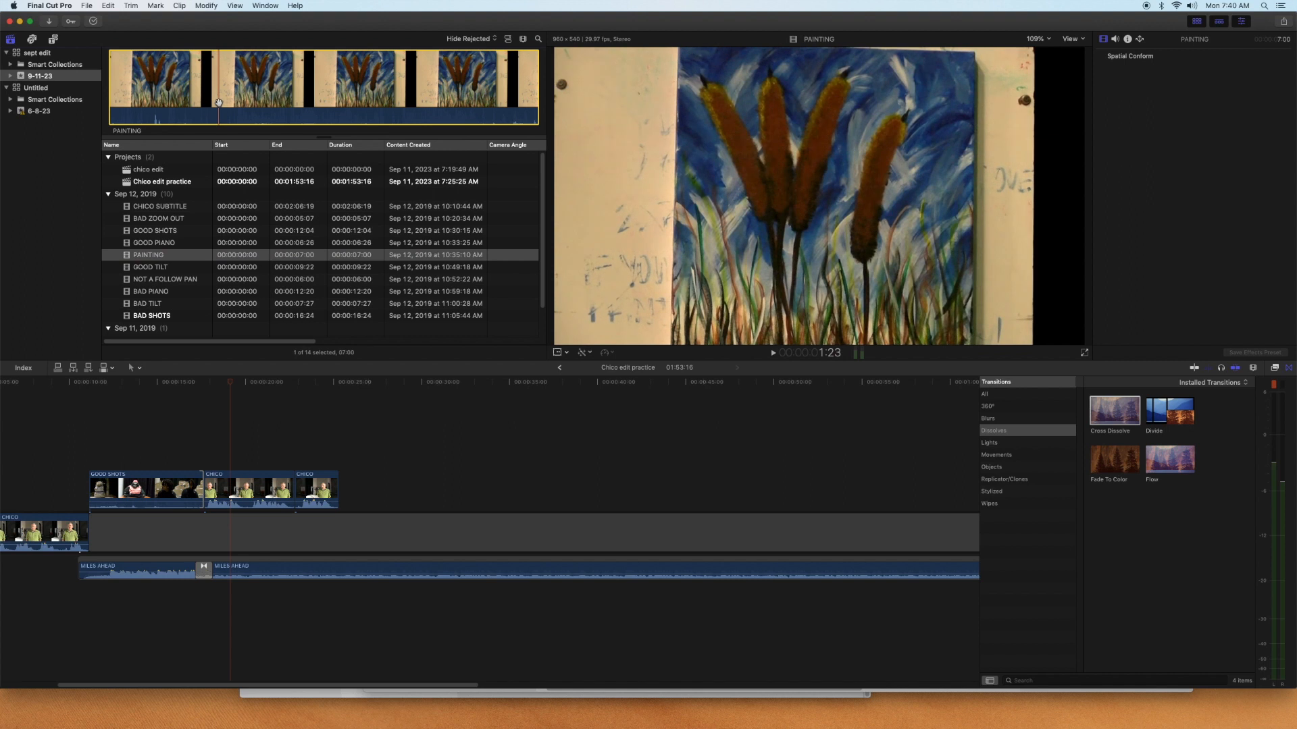
mouse_move(223, 99)
mouse_down()
mouse_move(270, 383)
mouse_move(247, 459)
mouse_up()
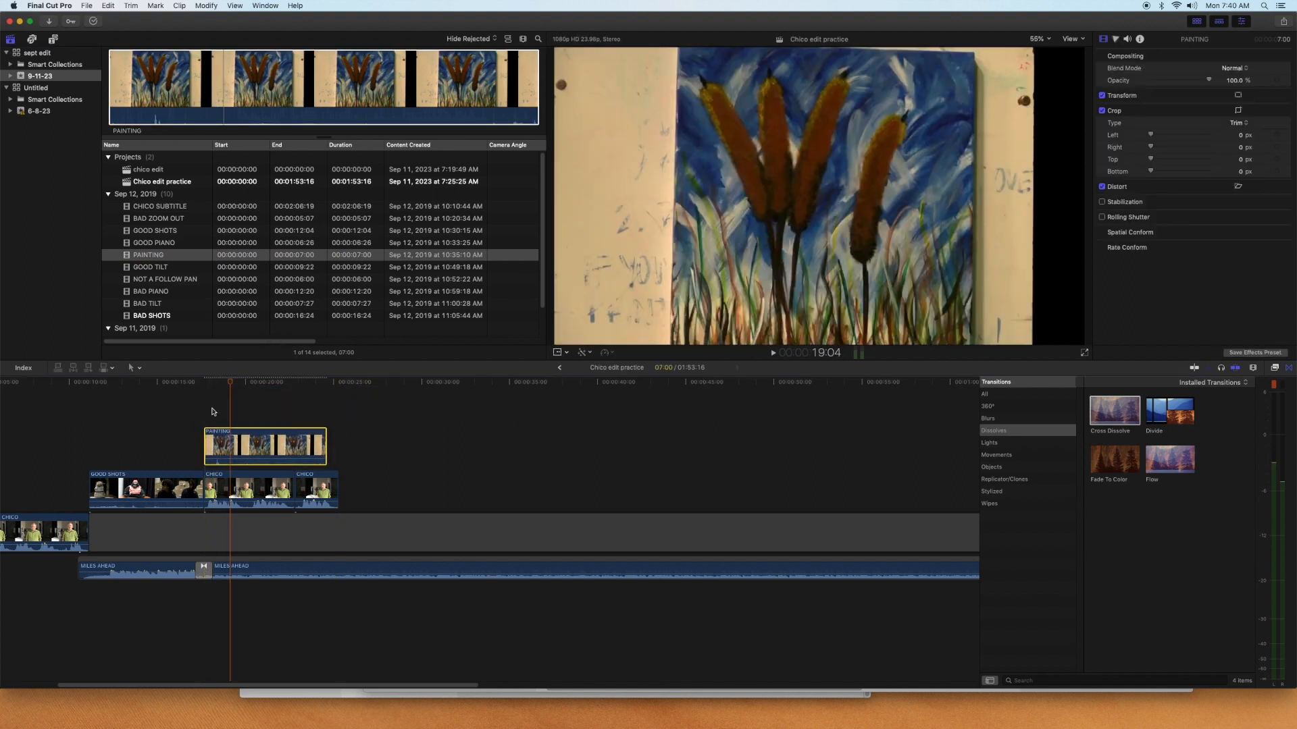
click(200, 387)
key(space)
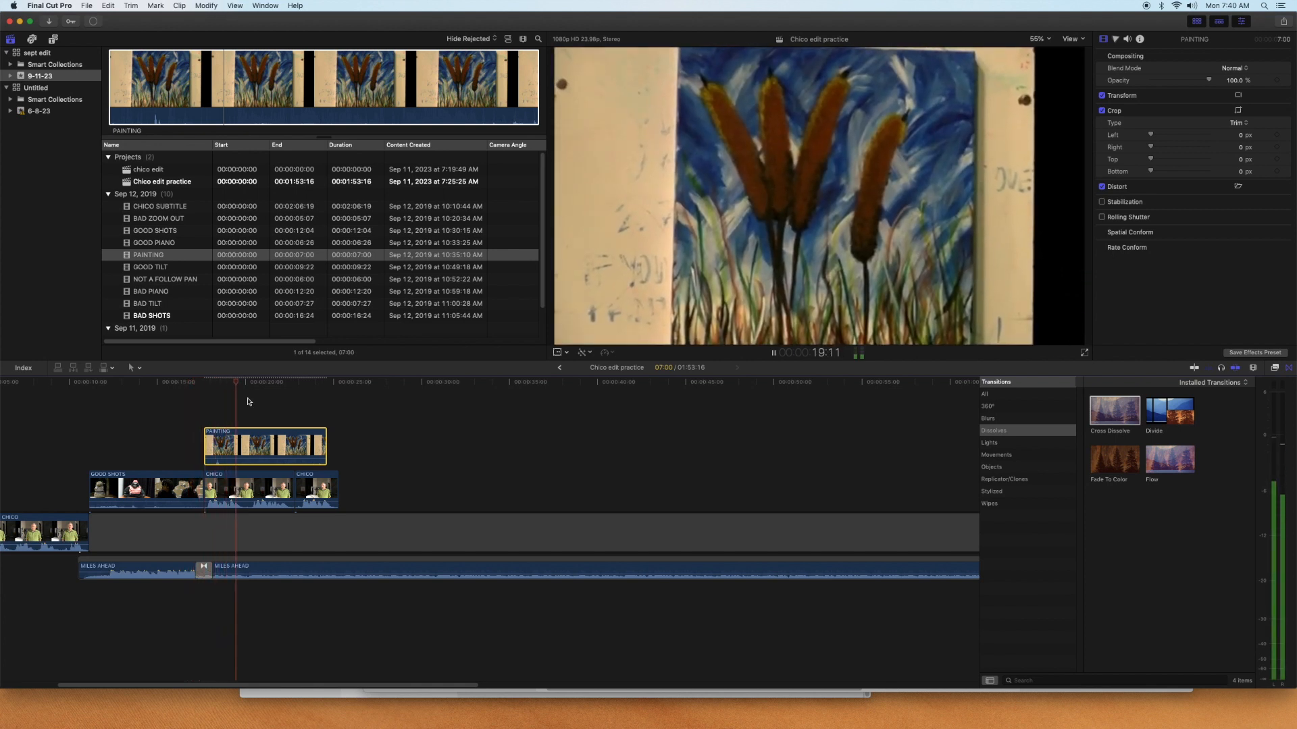
key(space)
Trim about one second off the start of PAINTING, keep it aligned with the narration's start, and play through to 20:01
click(204, 389)
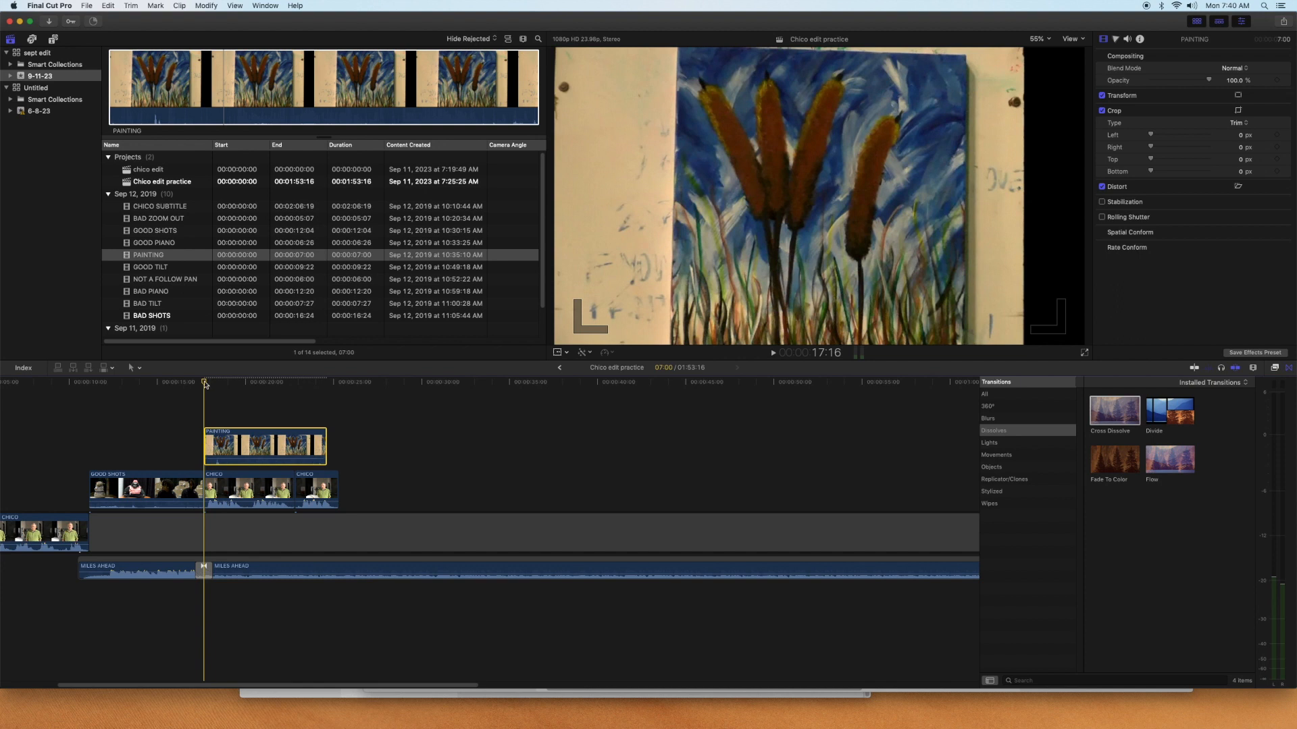
drag(204, 385, 254, 385)
click(207, 436)
mouse_move(206, 436)
mouse_down()
mouse_move(255, 435)
mouse_move(220, 436)
mouse_move(220, 451)
mouse_move(275, 447)
mouse_up()
click(196, 386)
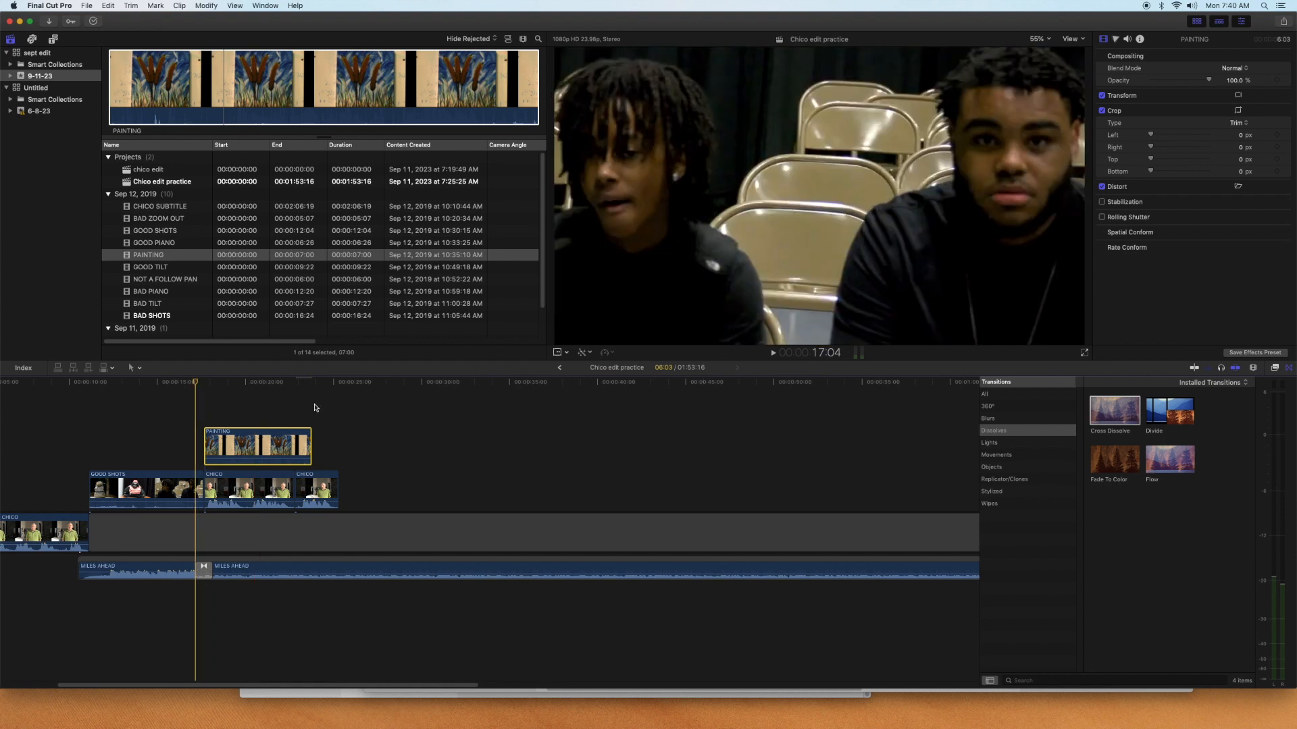
key(space)
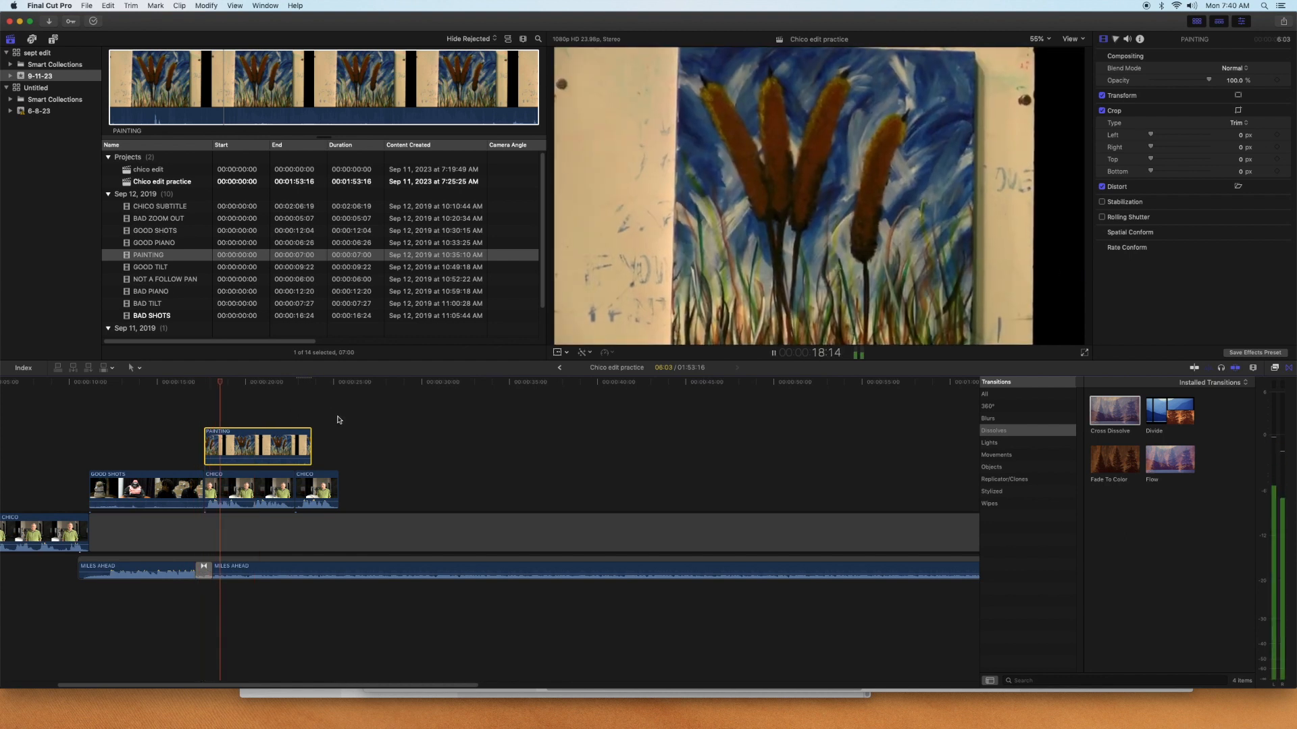
key(space)
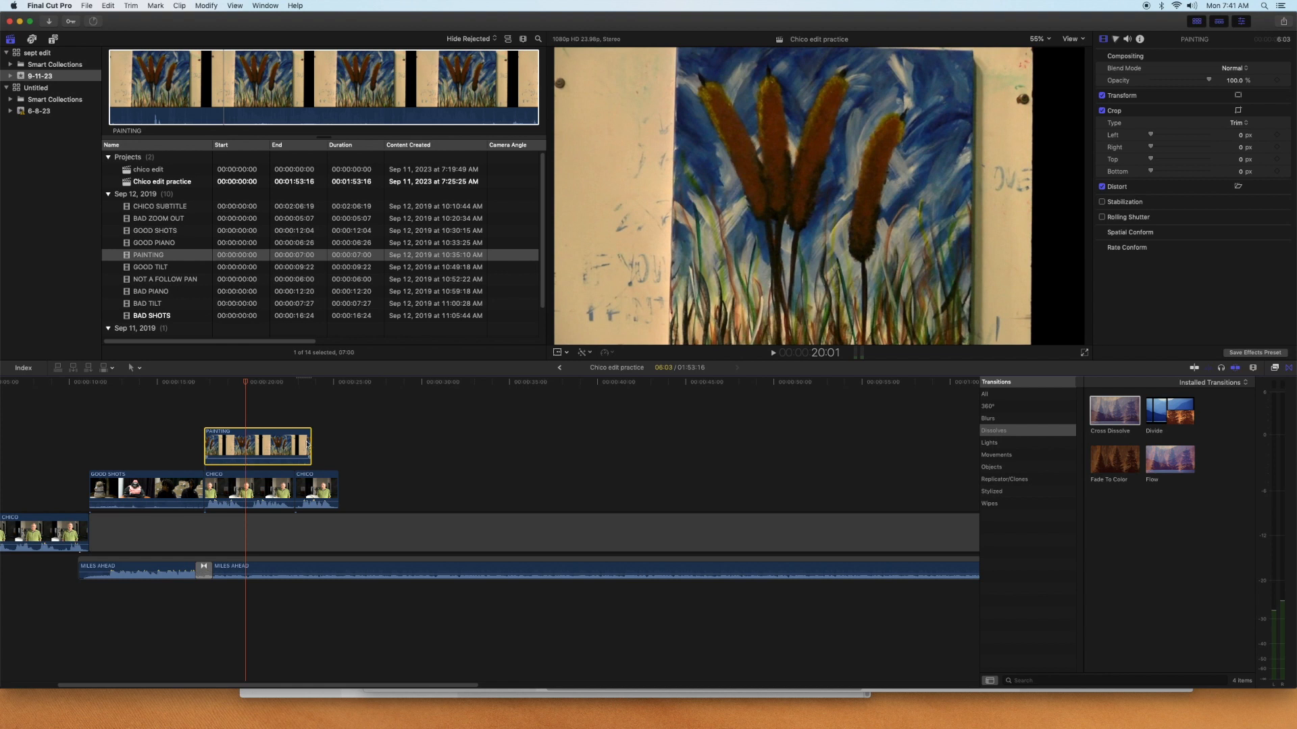
Split the PAINTING clip at 20:01 with the Blade tool and delete the second portion
mouse_move(311, 442)
mouse_down()
mouse_move(247, 454)
mouse_move(312, 449)
mouse_up()
click(142, 371)
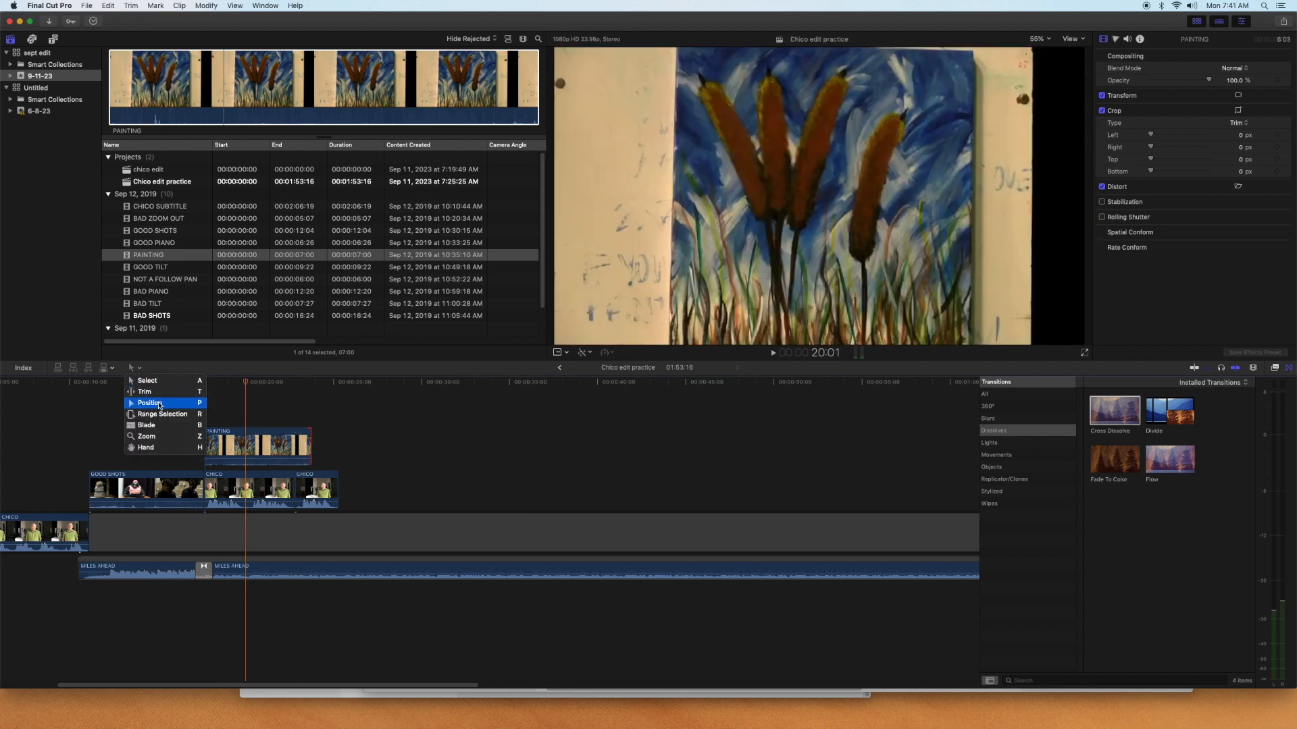
click(158, 426)
click(249, 451)
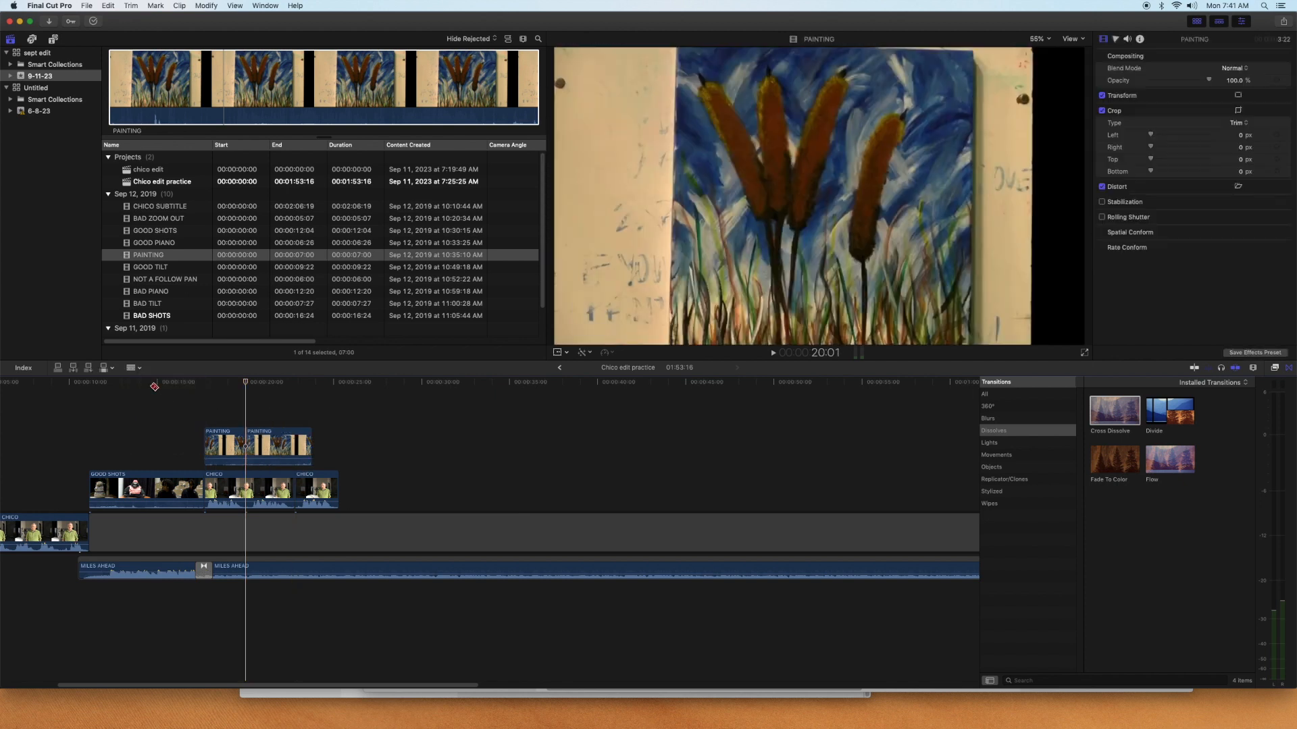
click(135, 368)
click(145, 379)
click(276, 447)
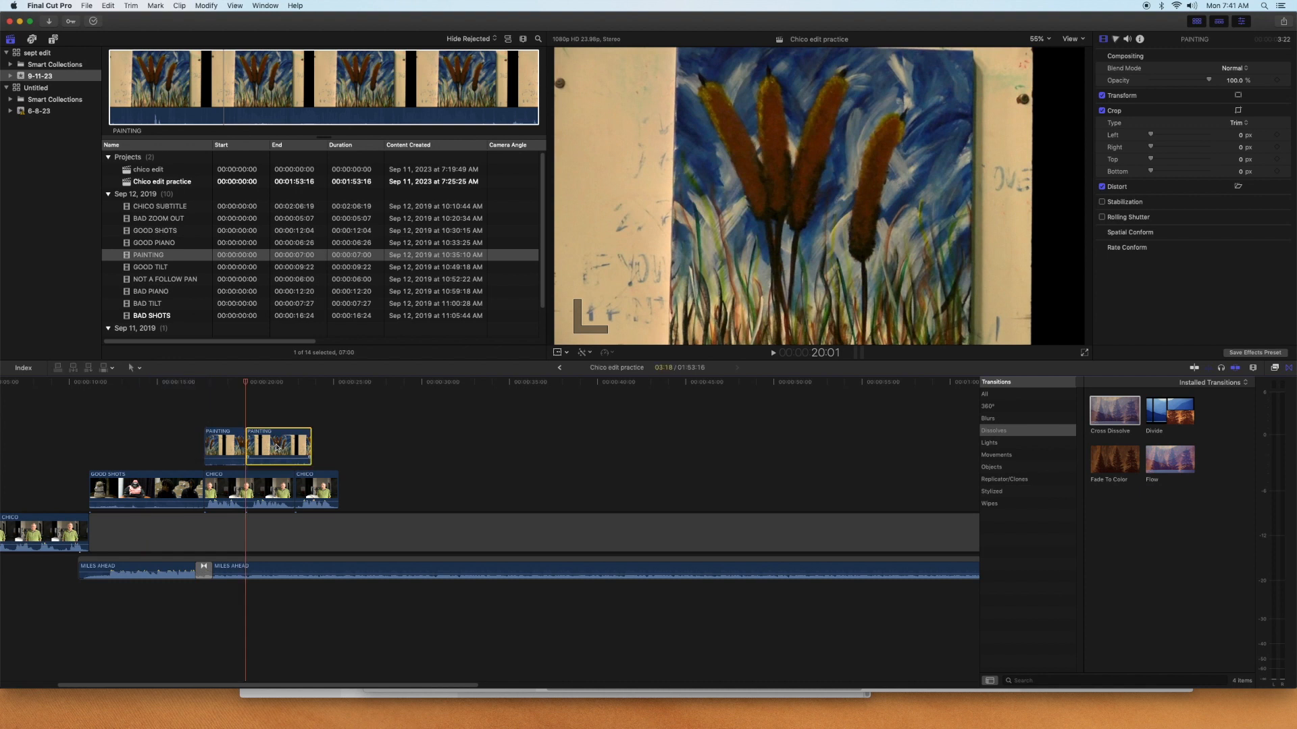
key(Delete)
Shorten the end of the PAINTING clip to the 20:01 mark and play the narration that follows
drag(241, 442, 413, 456)
drag(310, 450, 324, 459)
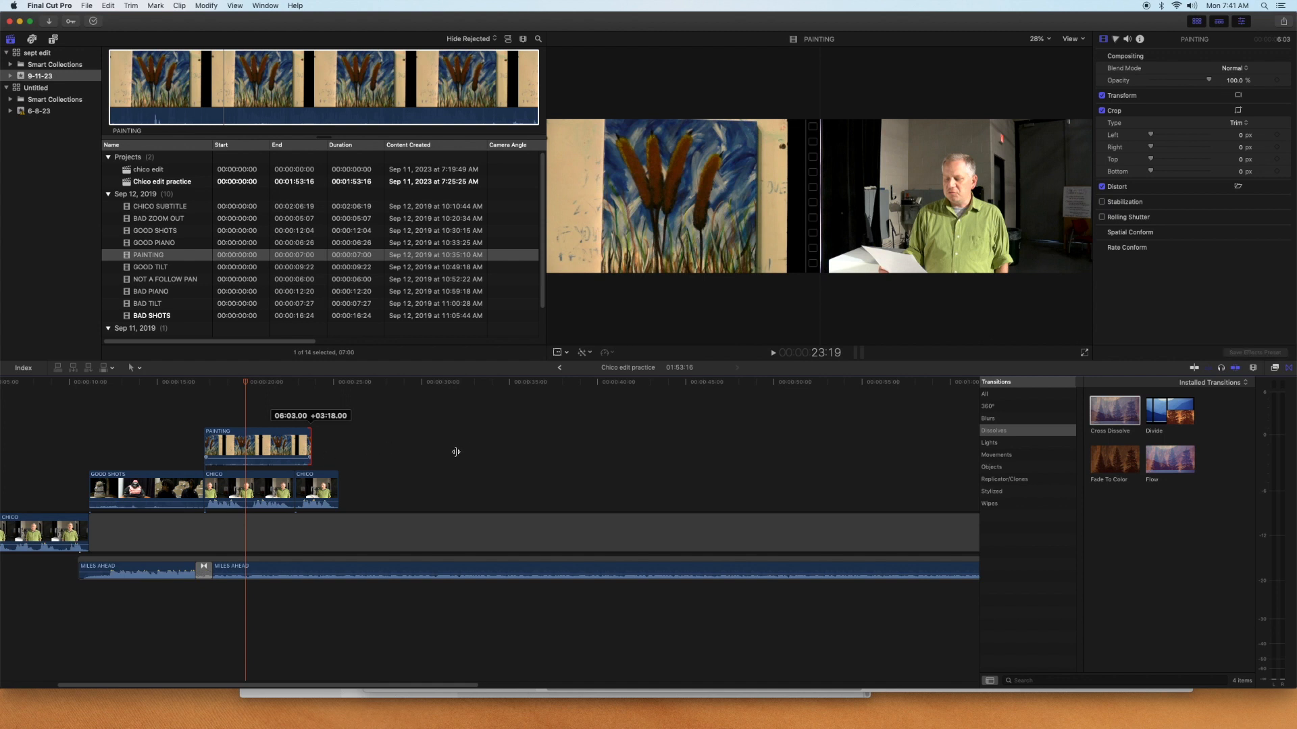
drag(342, 456, 246, 462)
key(shift+slash)
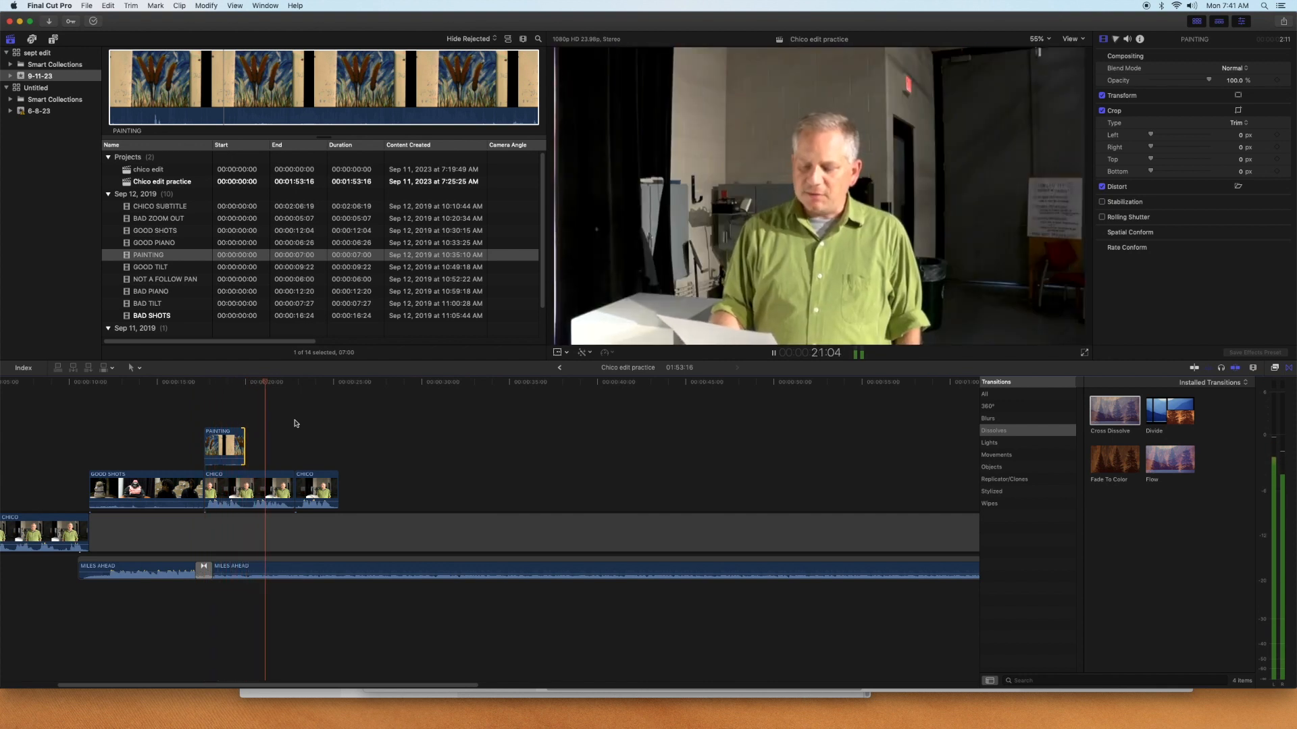
key(space)
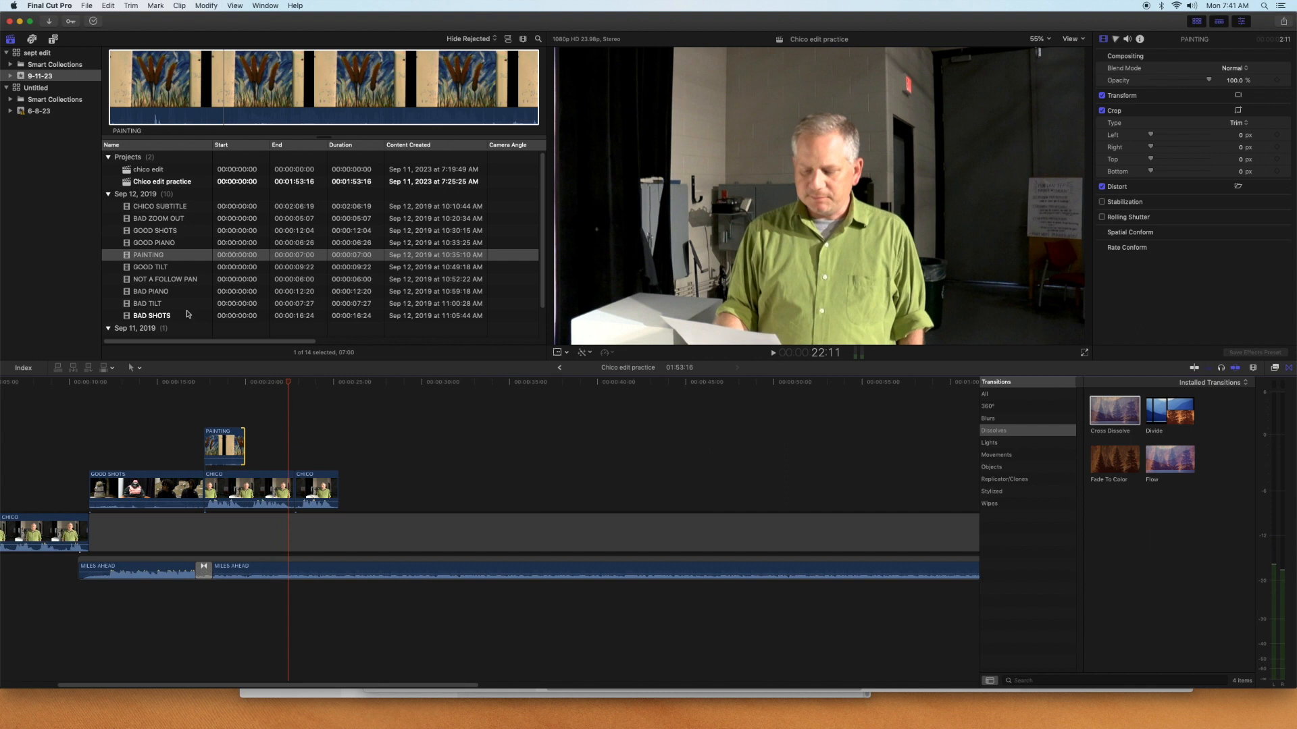
Preview GOOD TILT, mark its start at 2:11, and place it directly after PAINTING above the narration
click(155, 269)
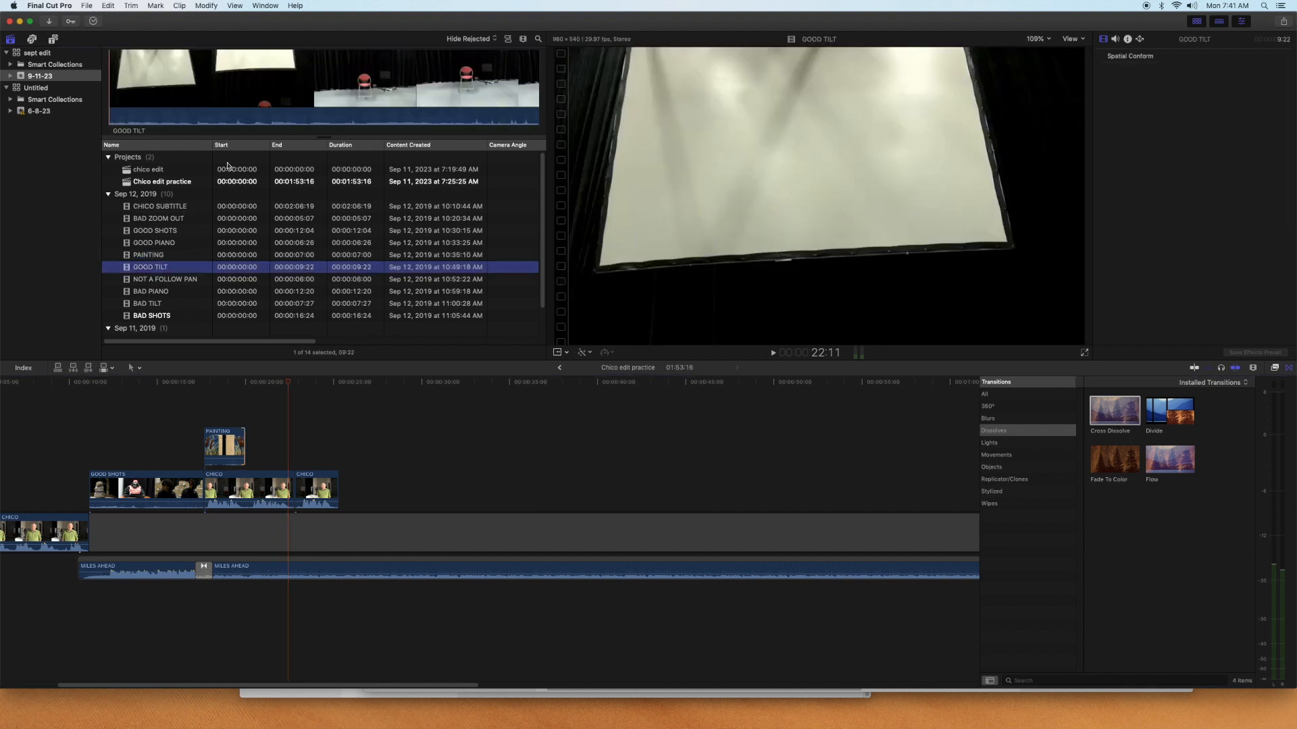
key(space)
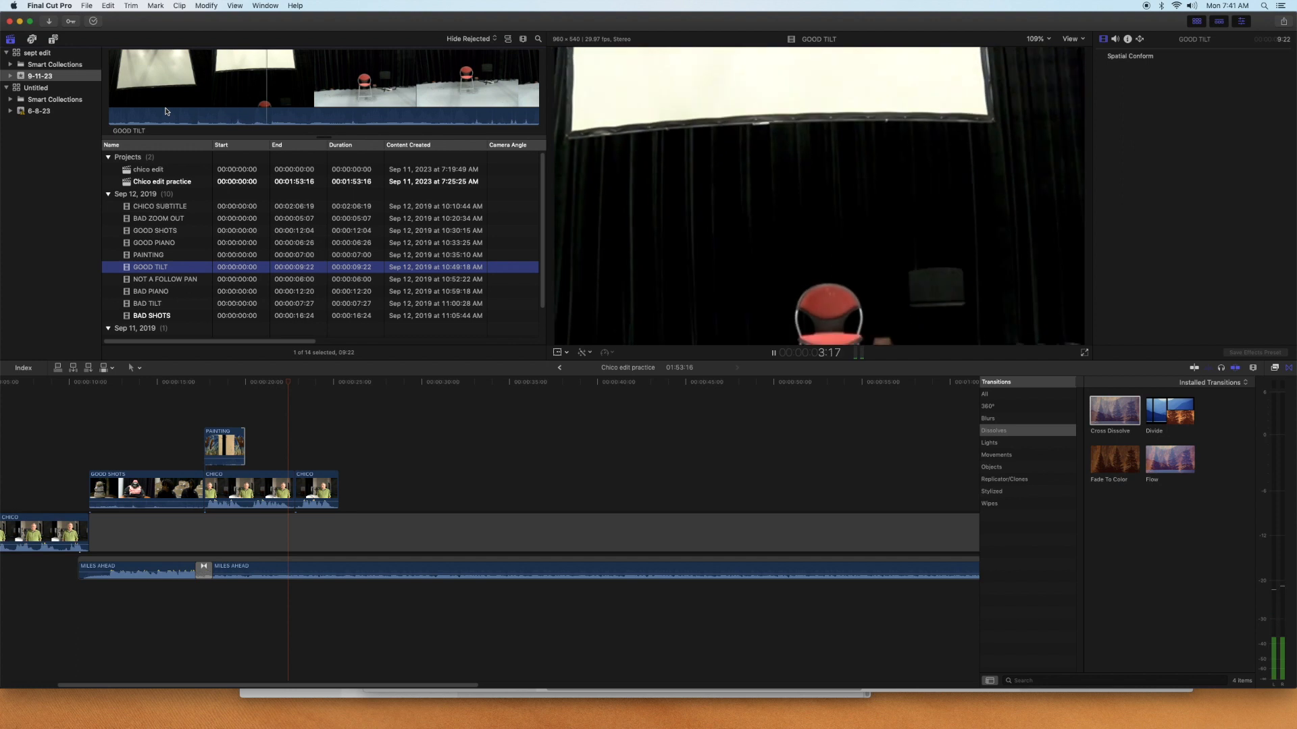
key(space)
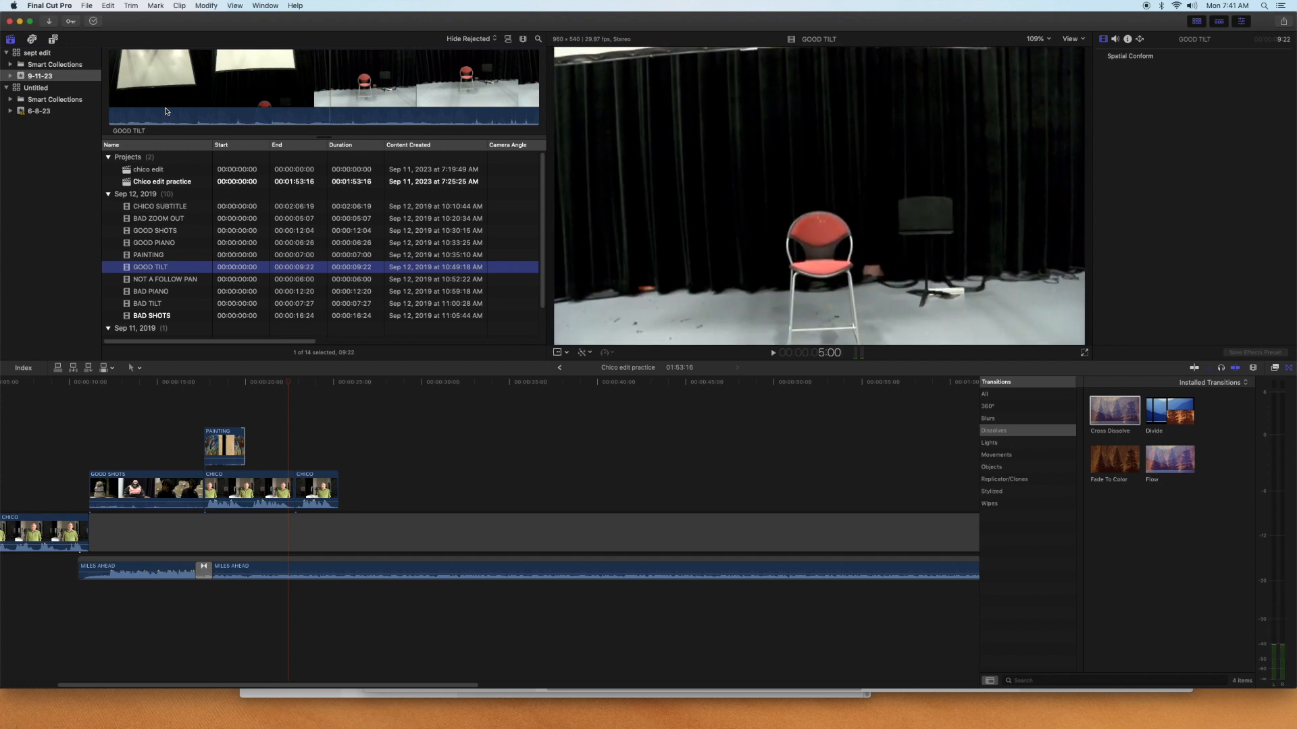
key(j)
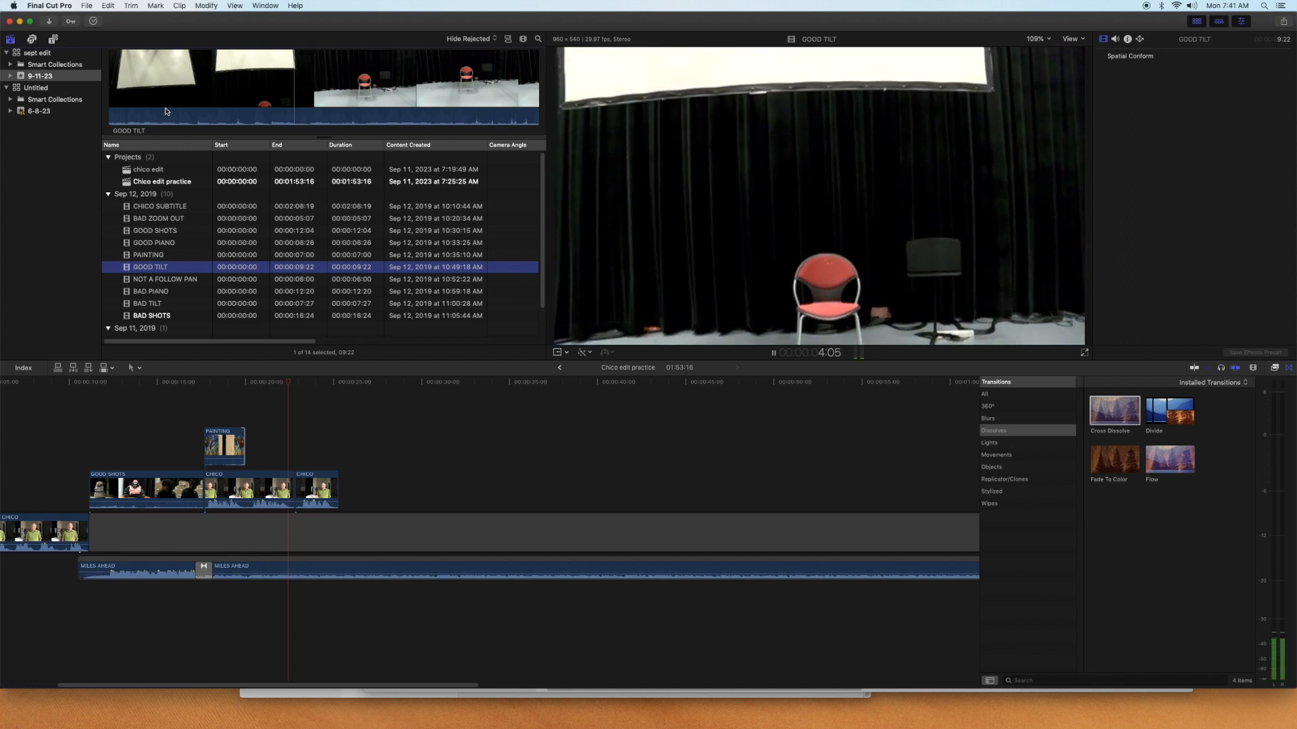
key(space)
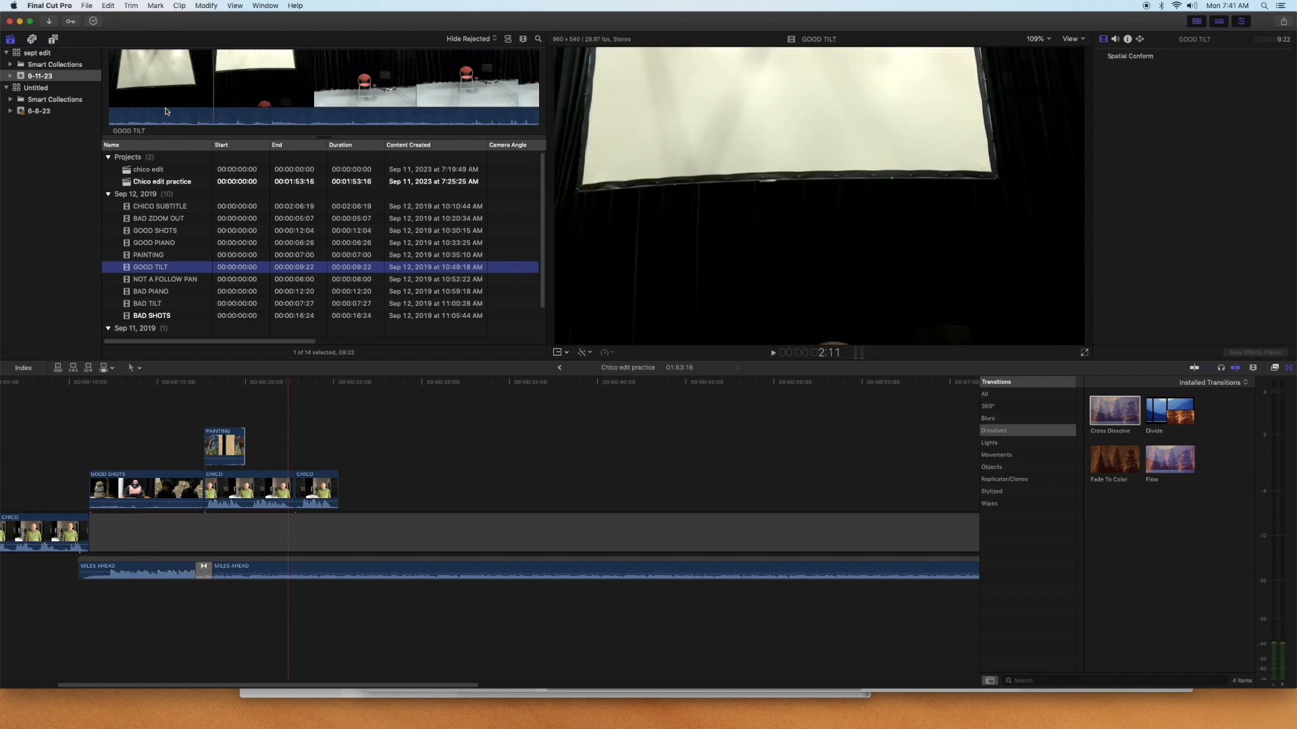
key(i)
mouse_move(245, 108)
mouse_down()
mouse_move(251, 434)
mouse_move(253, 405)
mouse_up()
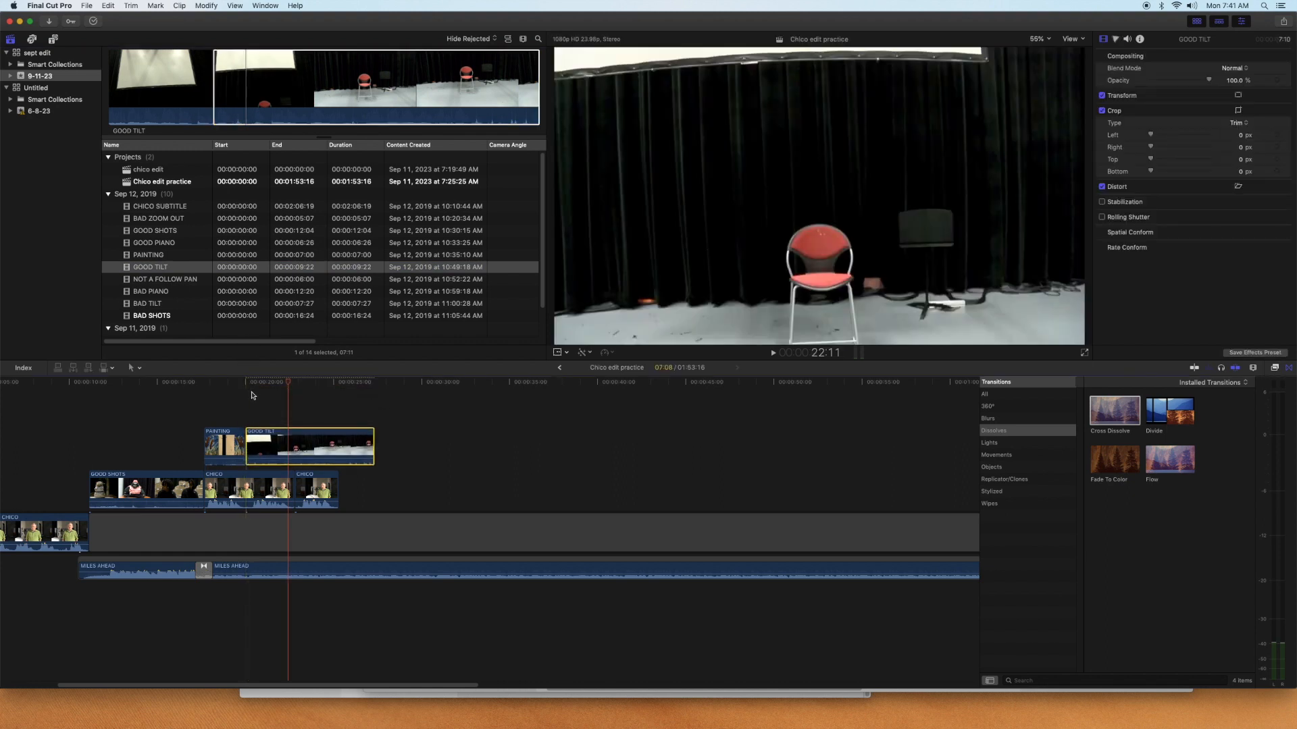
Play the GOOD TILT section and shorten the end of the clip to 23:00, where the second CHICO narration clip starts
click(226, 385)
key(space)
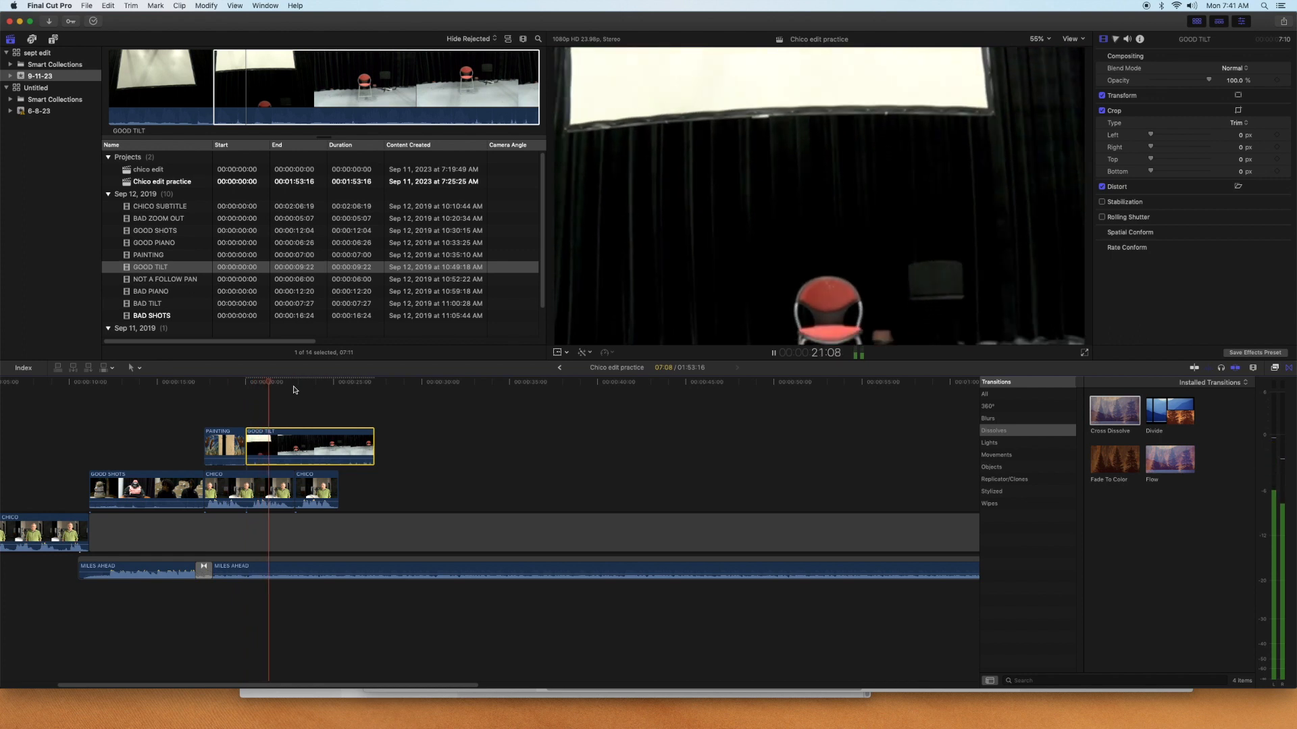
key(space)
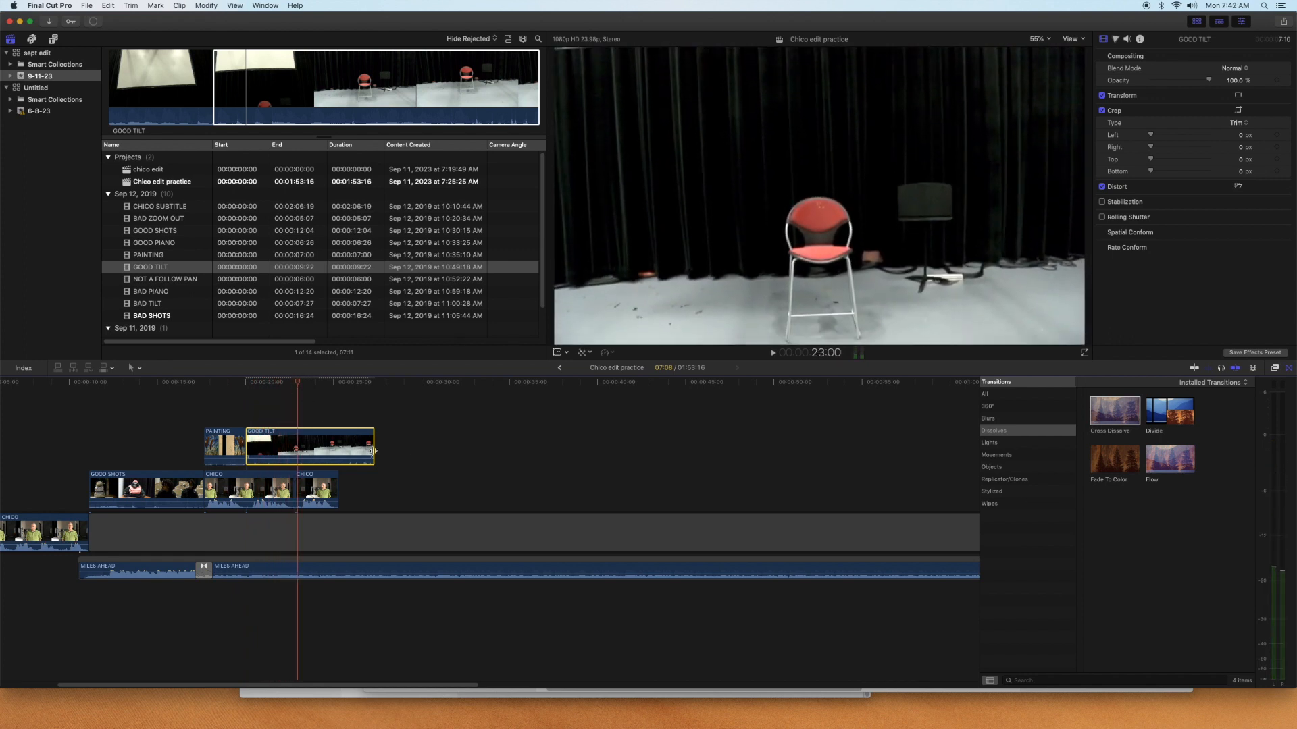
drag(371, 444, 295, 461)
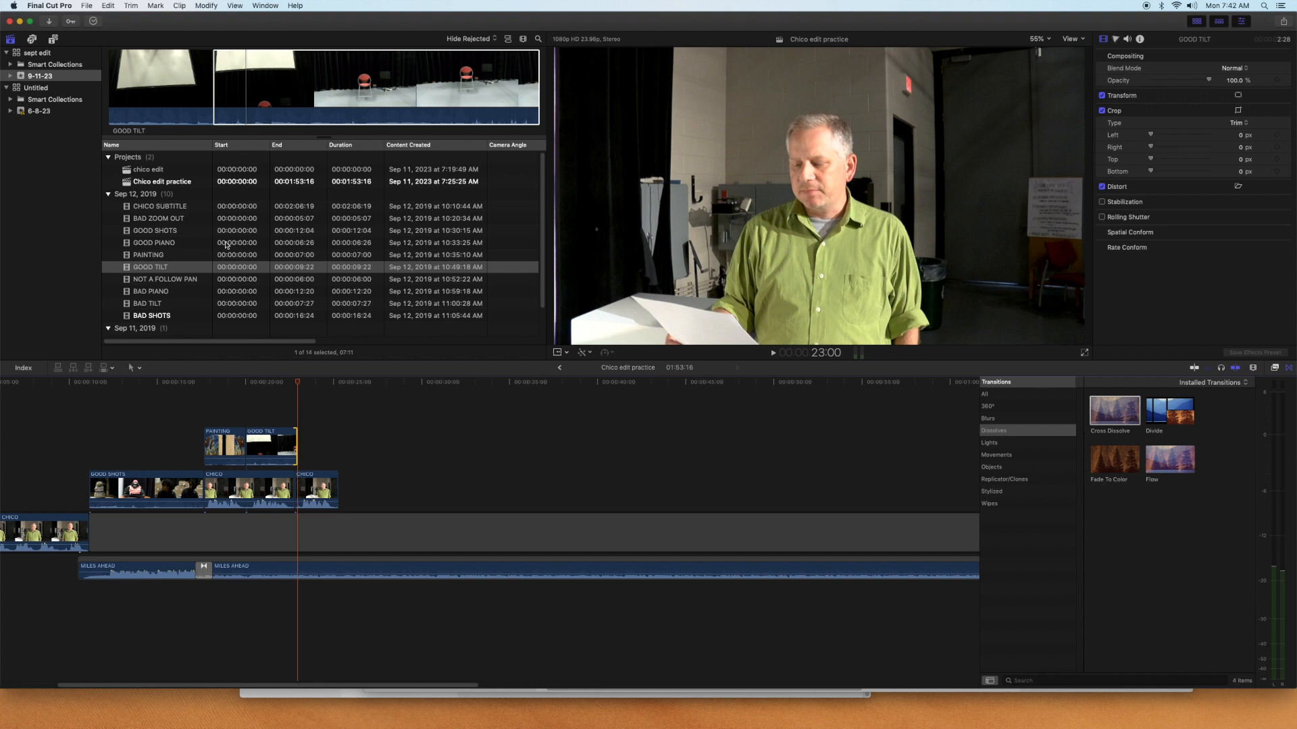
Play the piano narration, mark the start of GOOD PIANO at frame 26, and place the clip directly after GOOD TILT
key(space)
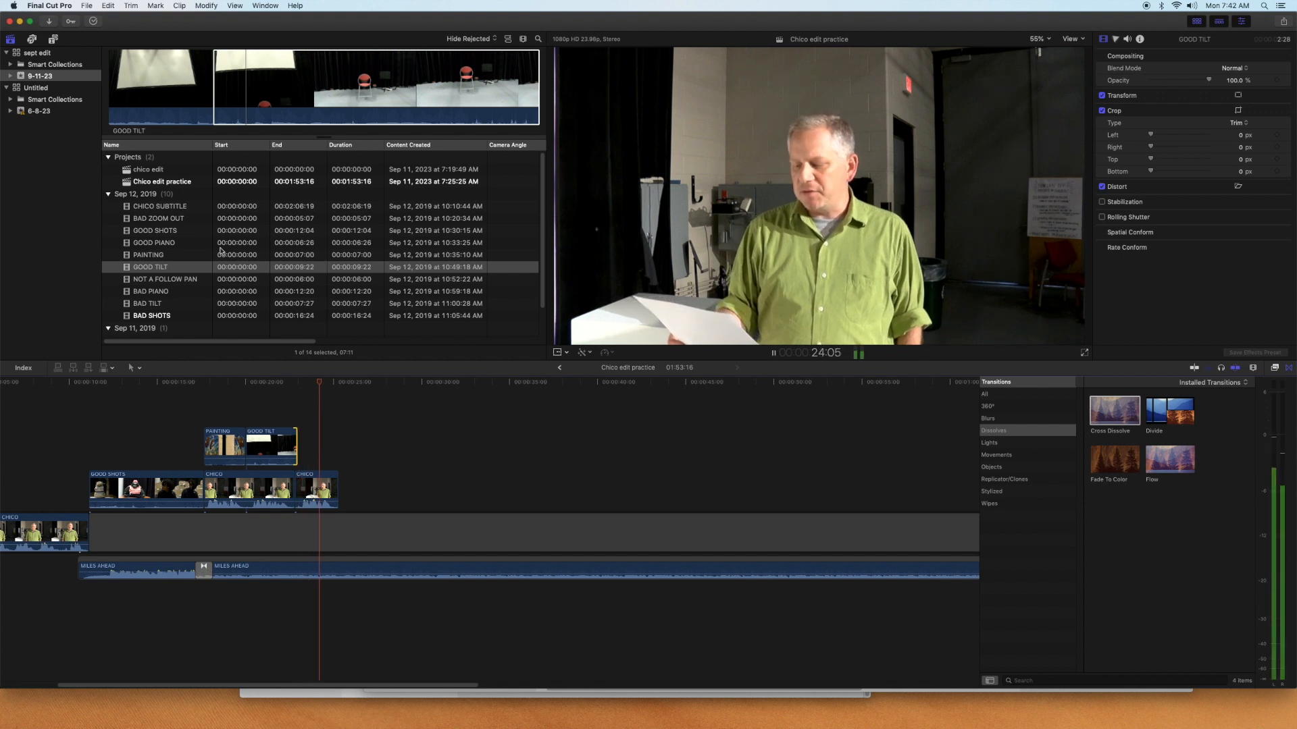
click(220, 243)
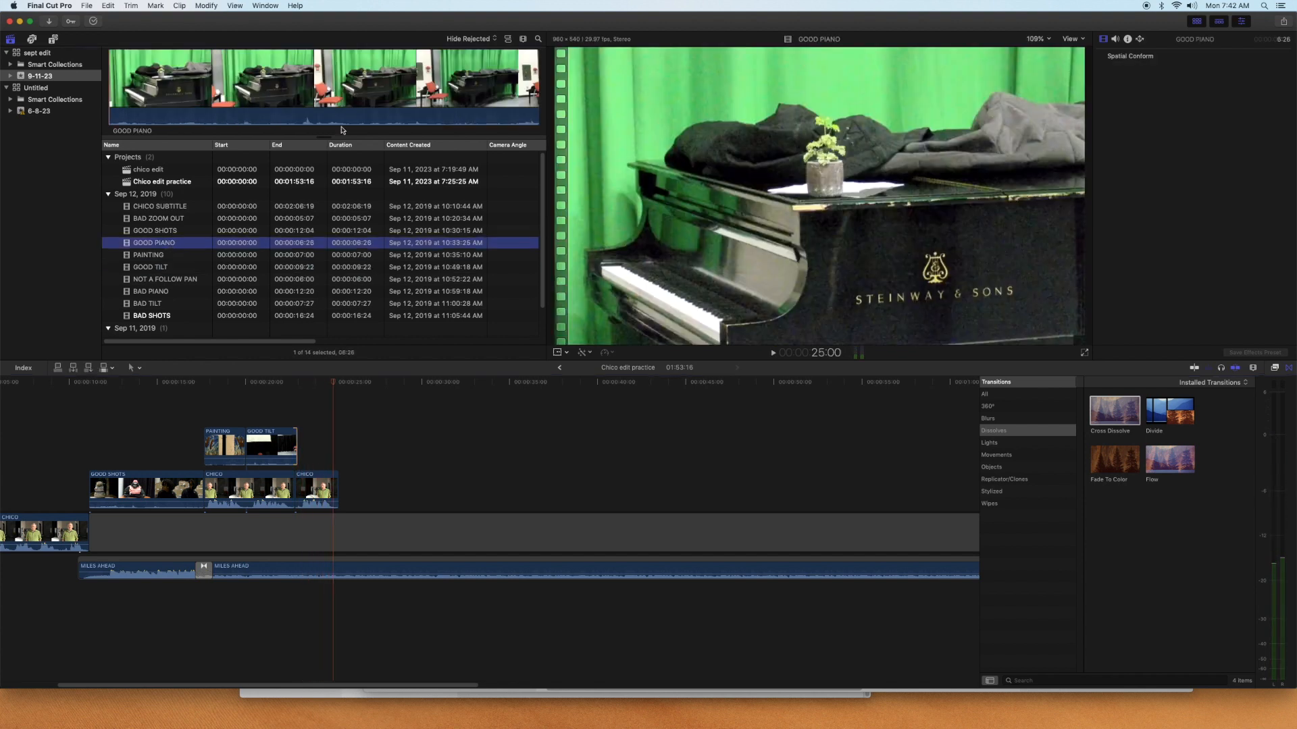
click(325, 96)
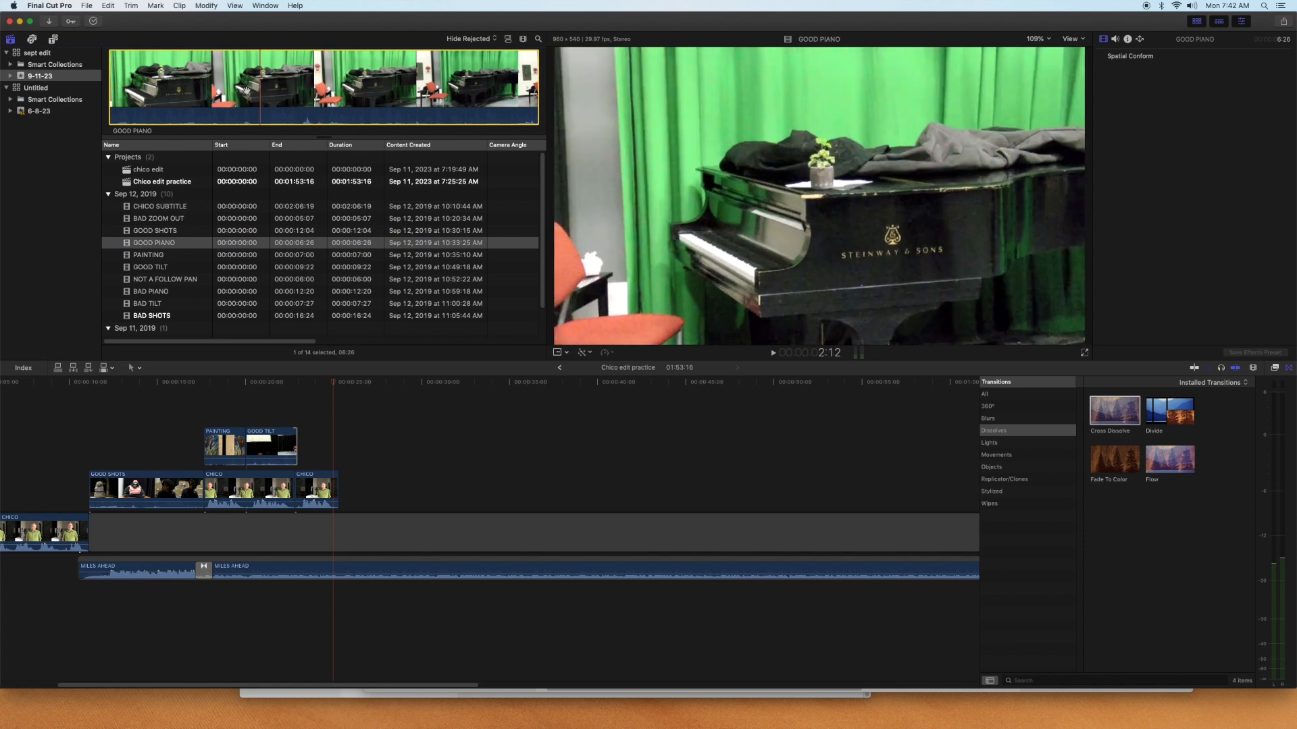
click(246, 91)
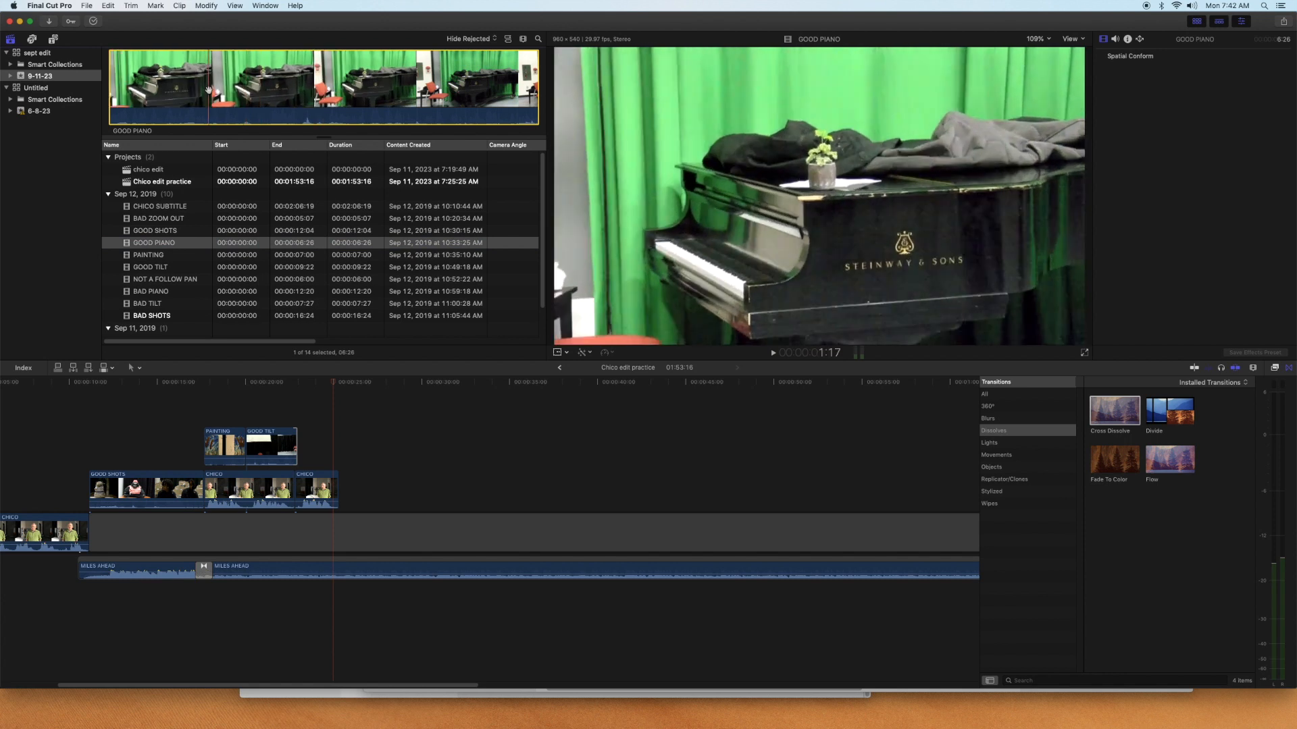
click(176, 87)
click(164, 85)
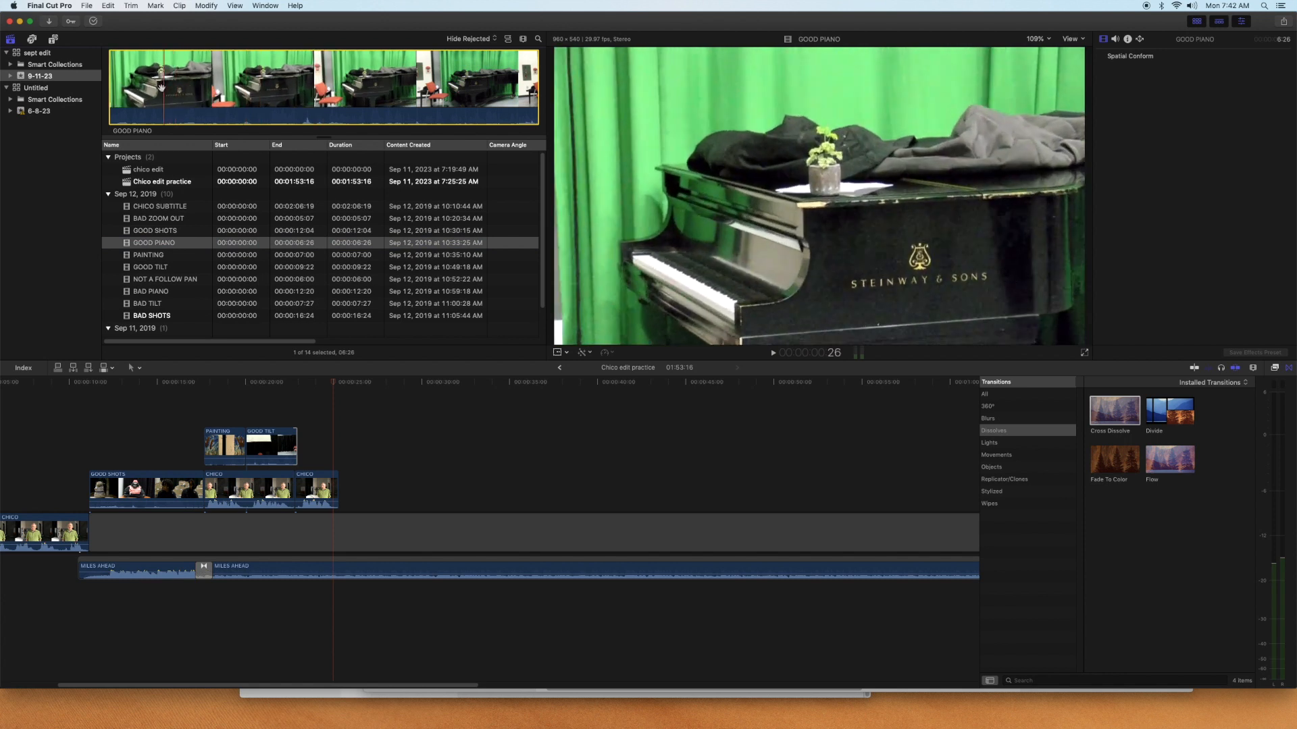
key(i)
drag(206, 97, 286, 420)
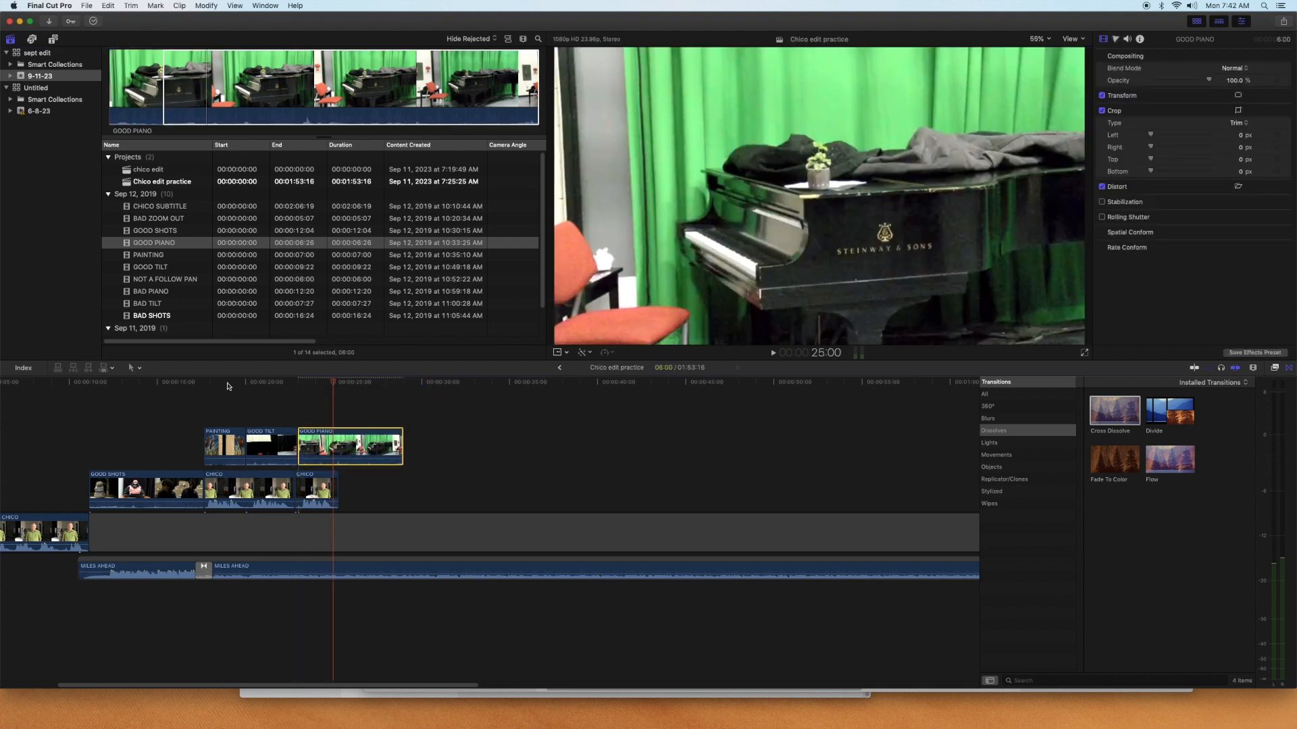
Play the assembled shots and shorten the end of GOOD PIANO to match the end of the CHICO narration
click(188, 387)
key(space)
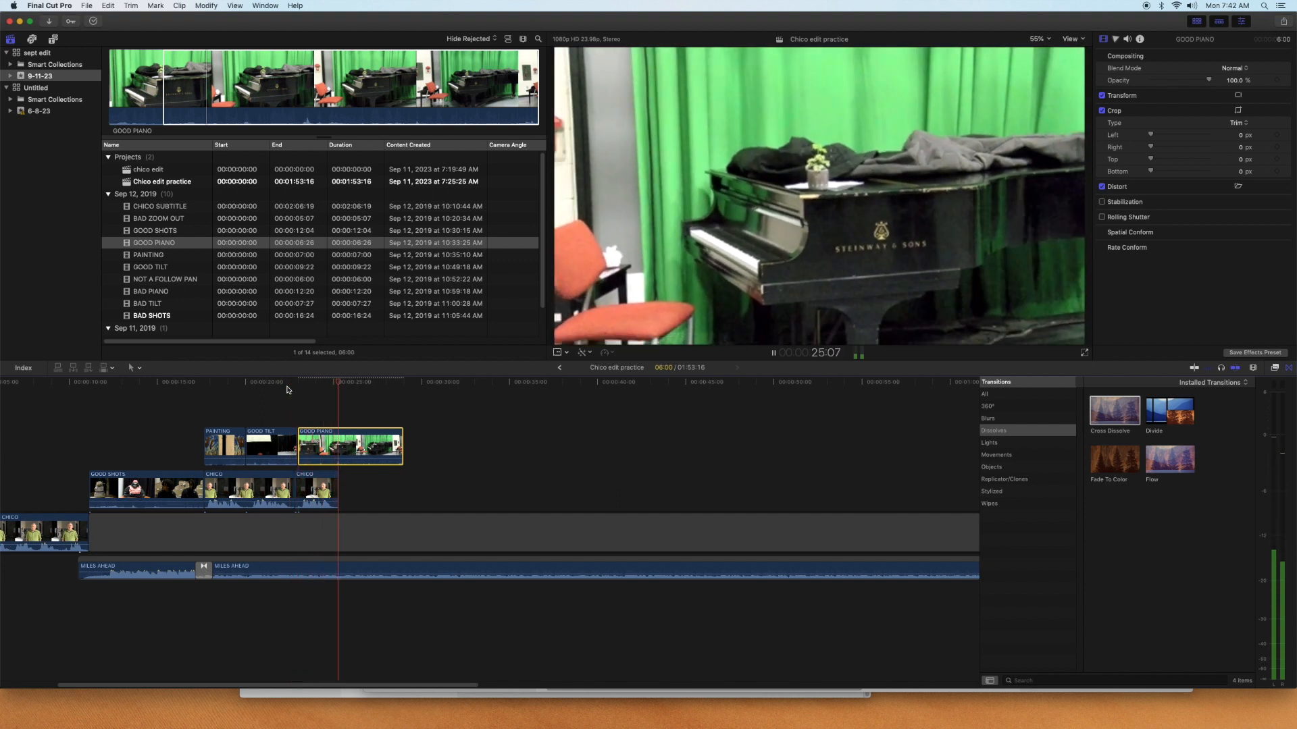
key(space)
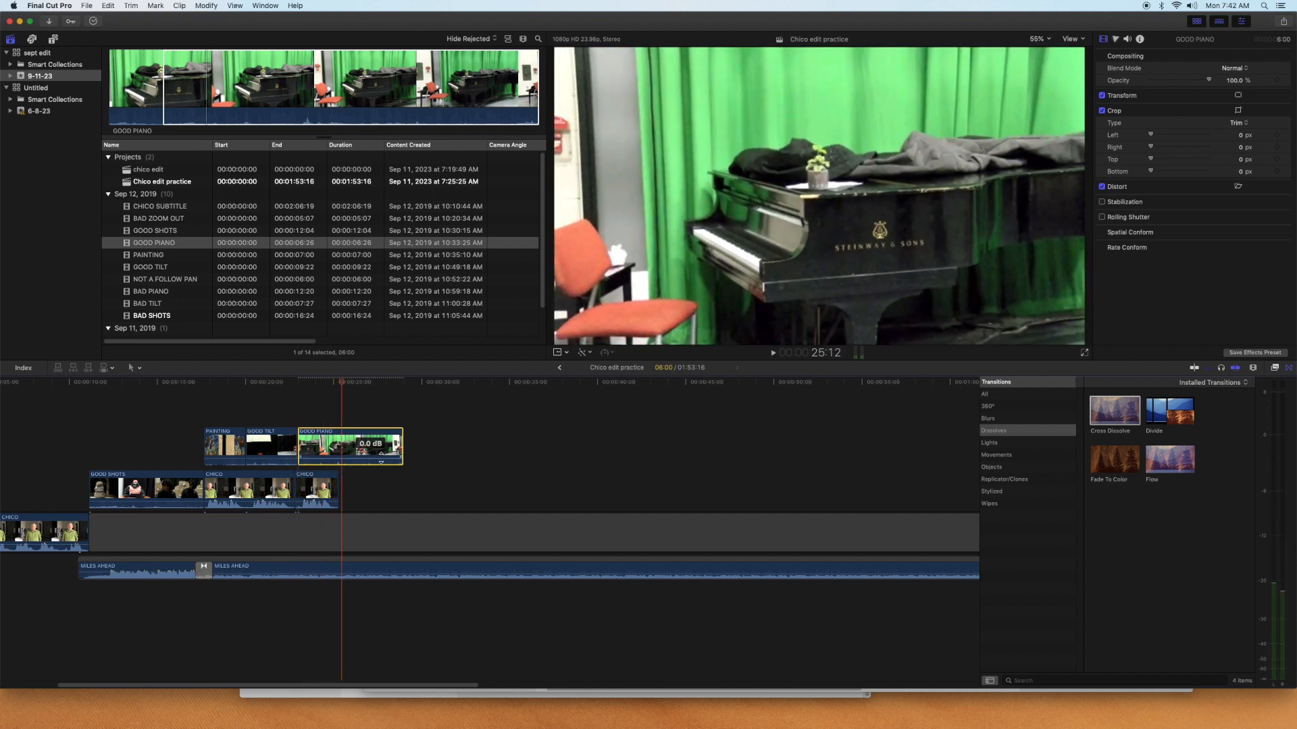
drag(403, 447, 341, 456)
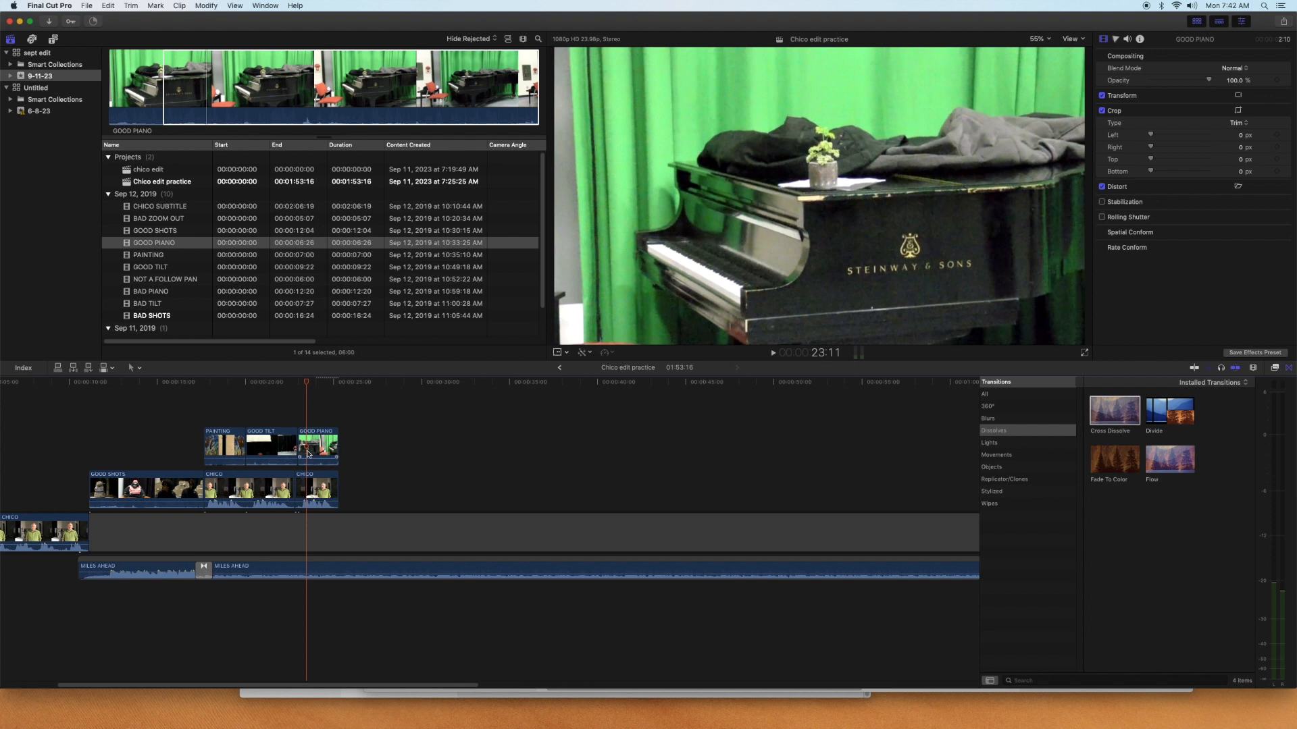
Adjust the audio level of the GOOD PIANO clip in the timeline, then deselect it
click(314, 437)
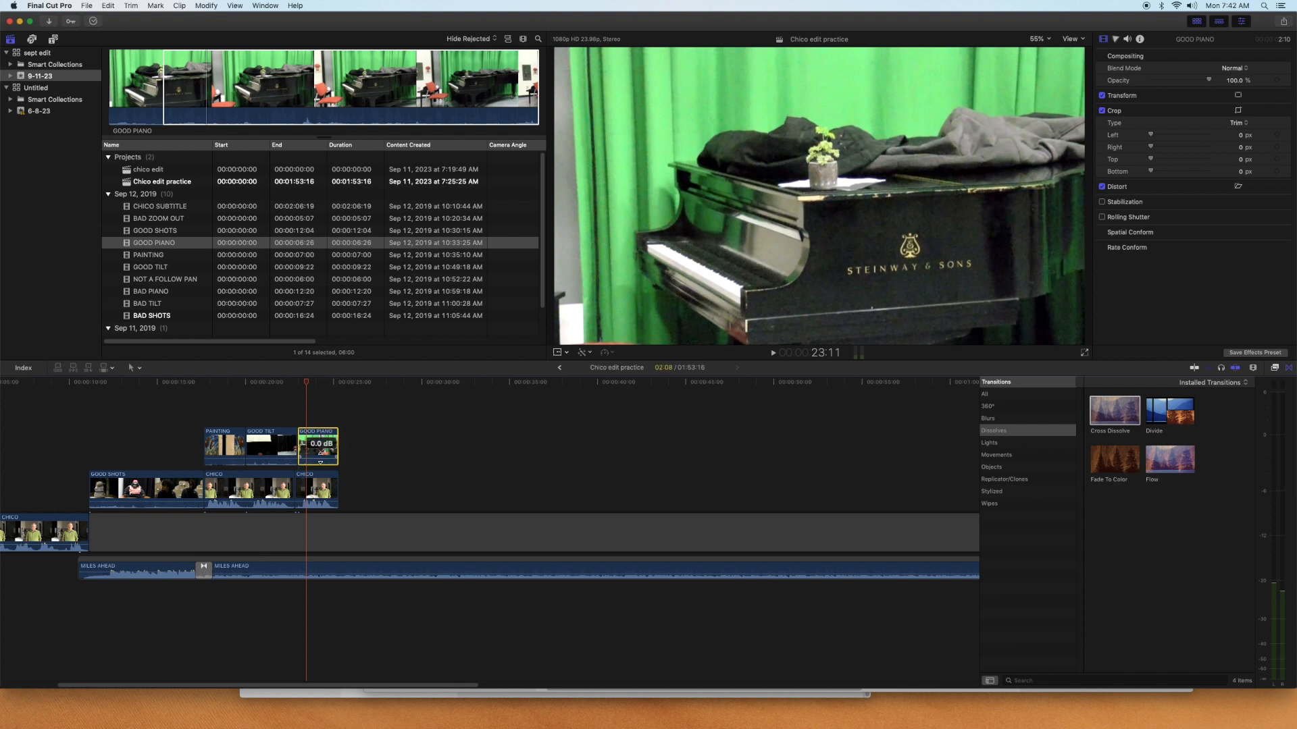
drag(321, 451, 320, 449)
drag(319, 462, 319, 466)
click(290, 411)
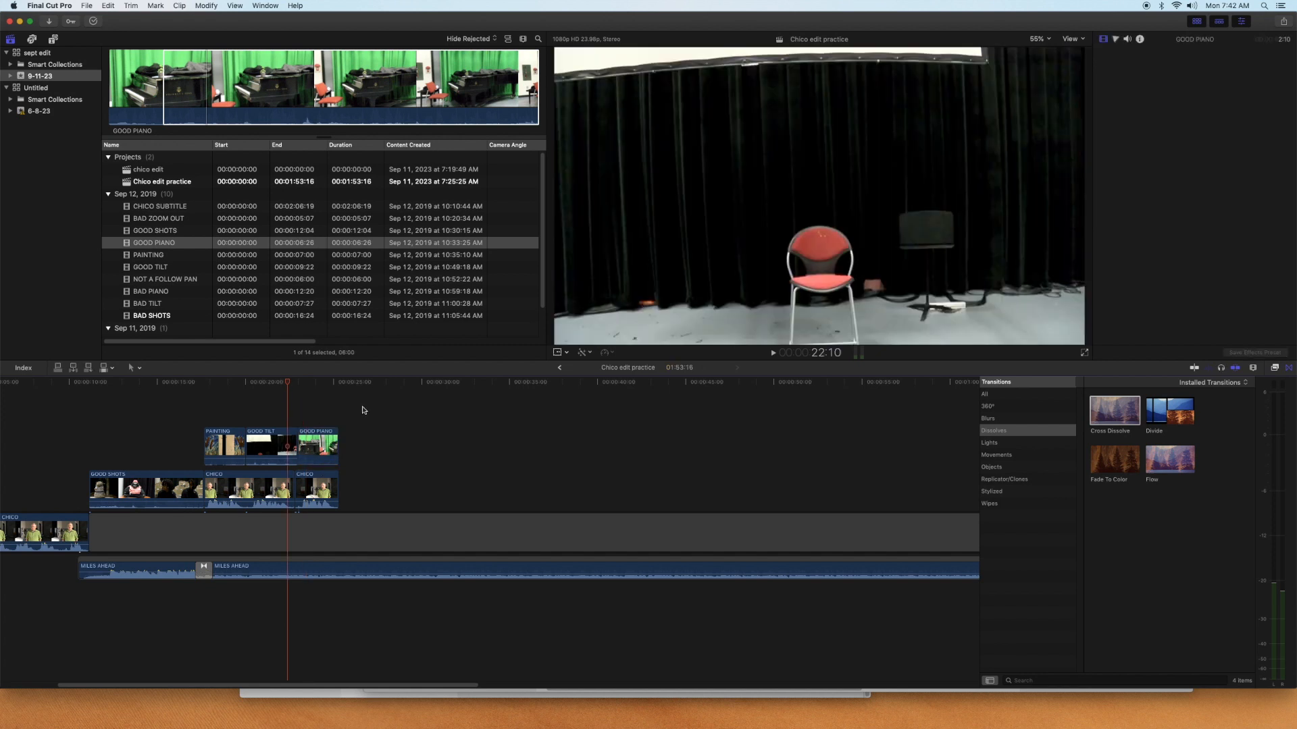
Play the timeline past the end of GOOD PIANO and read the next CHICO standup passage in the PRACTICE EDIT 2019 script
key(space)
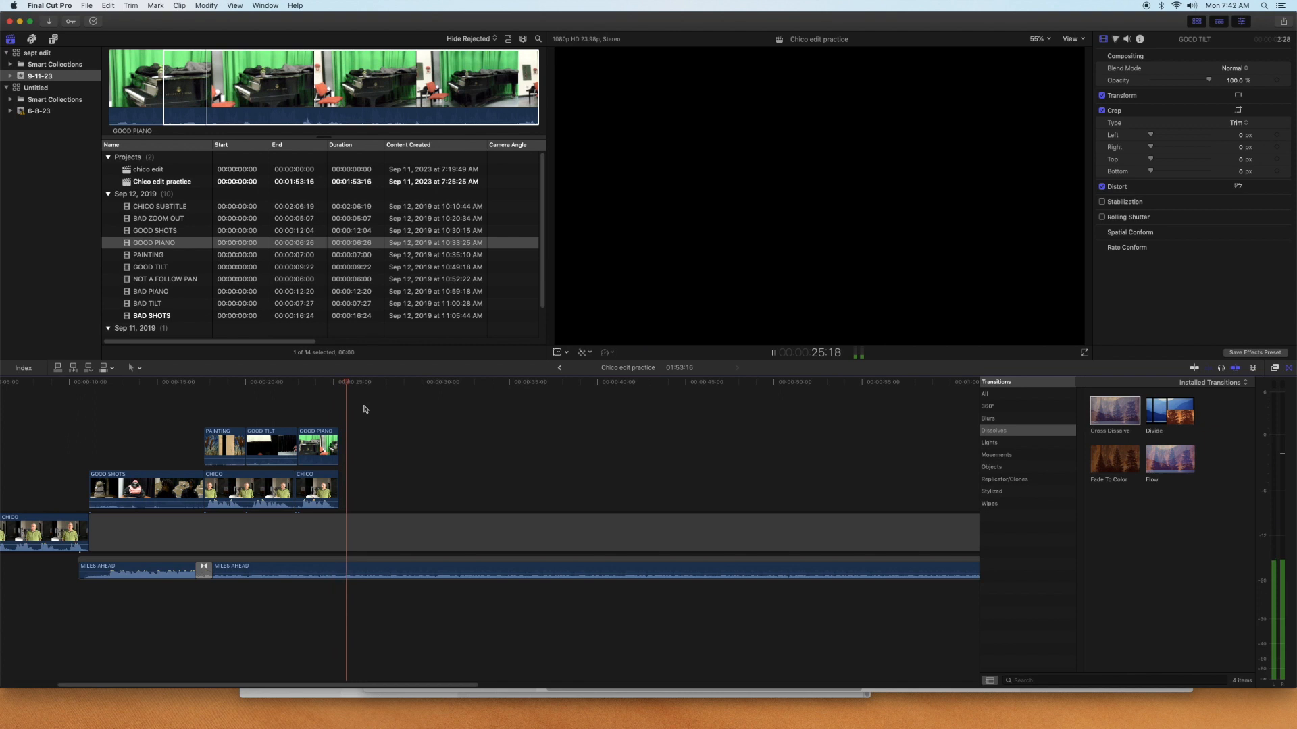
key(space)
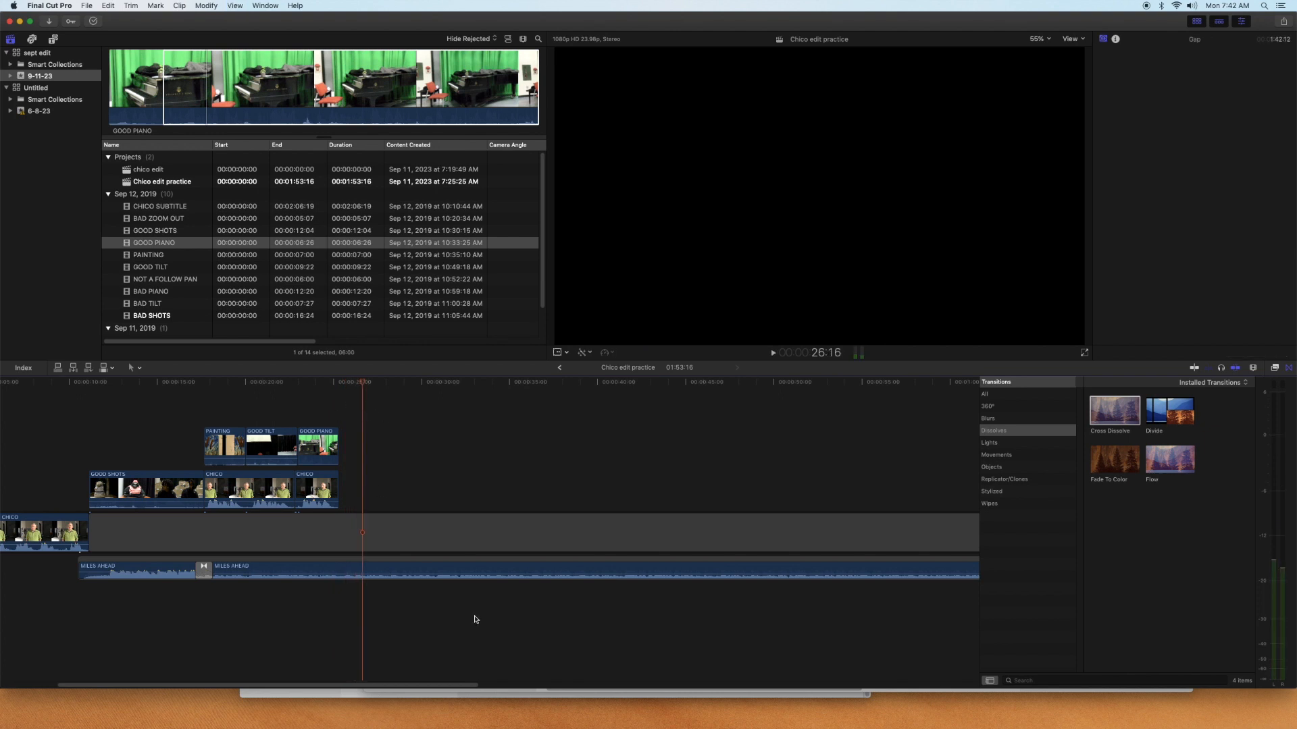
mouse_move(648, 726)
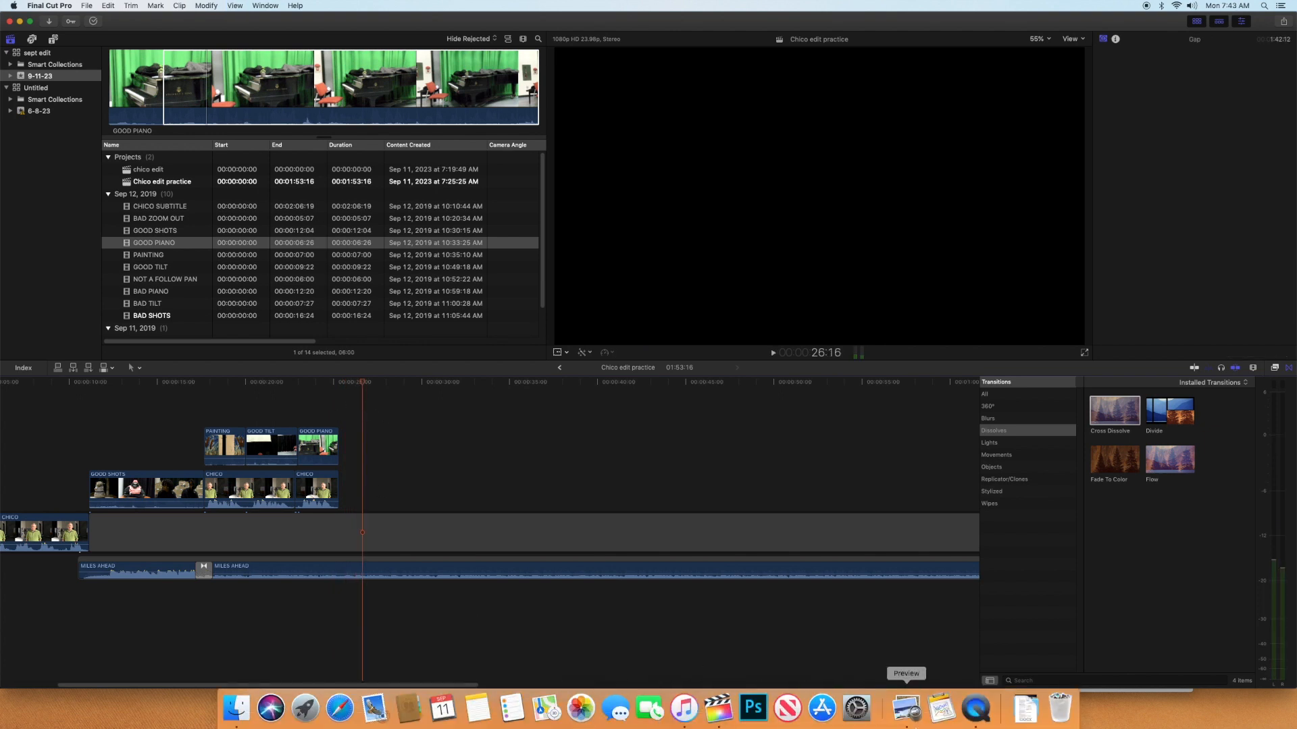
click(909, 709)
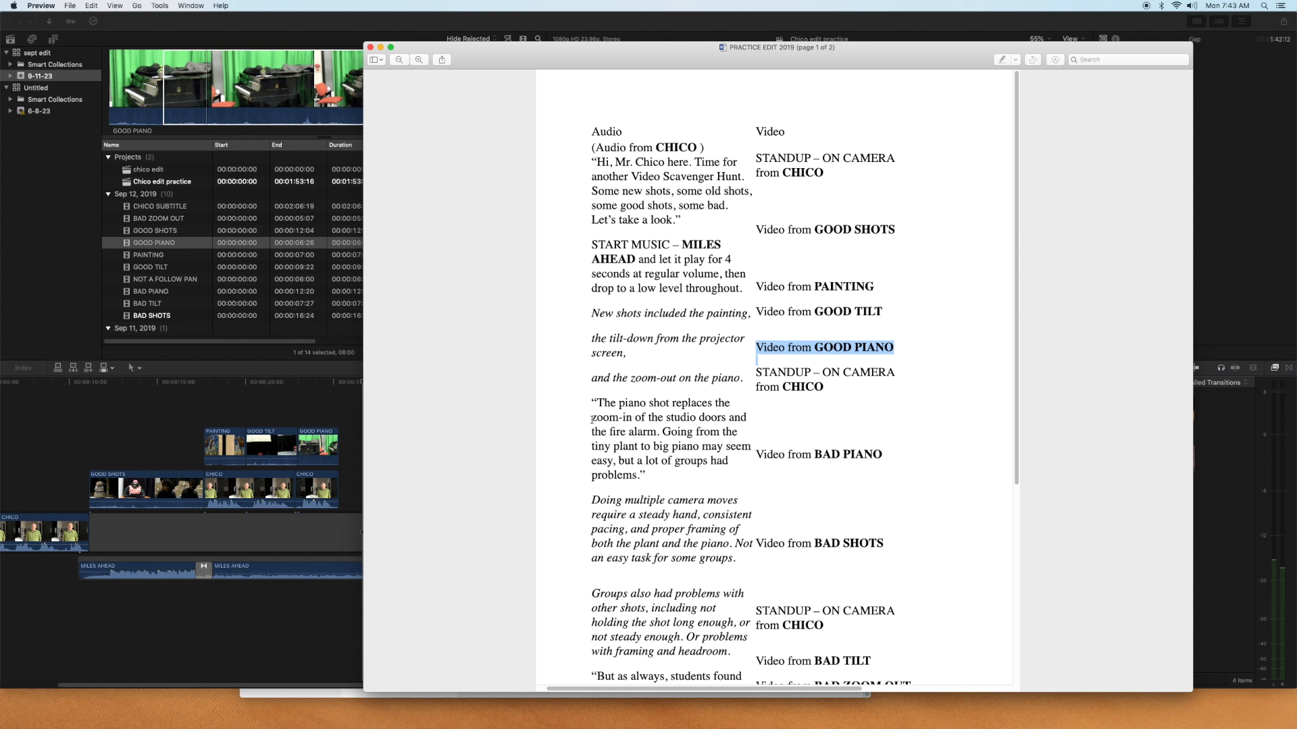
click(591, 403)
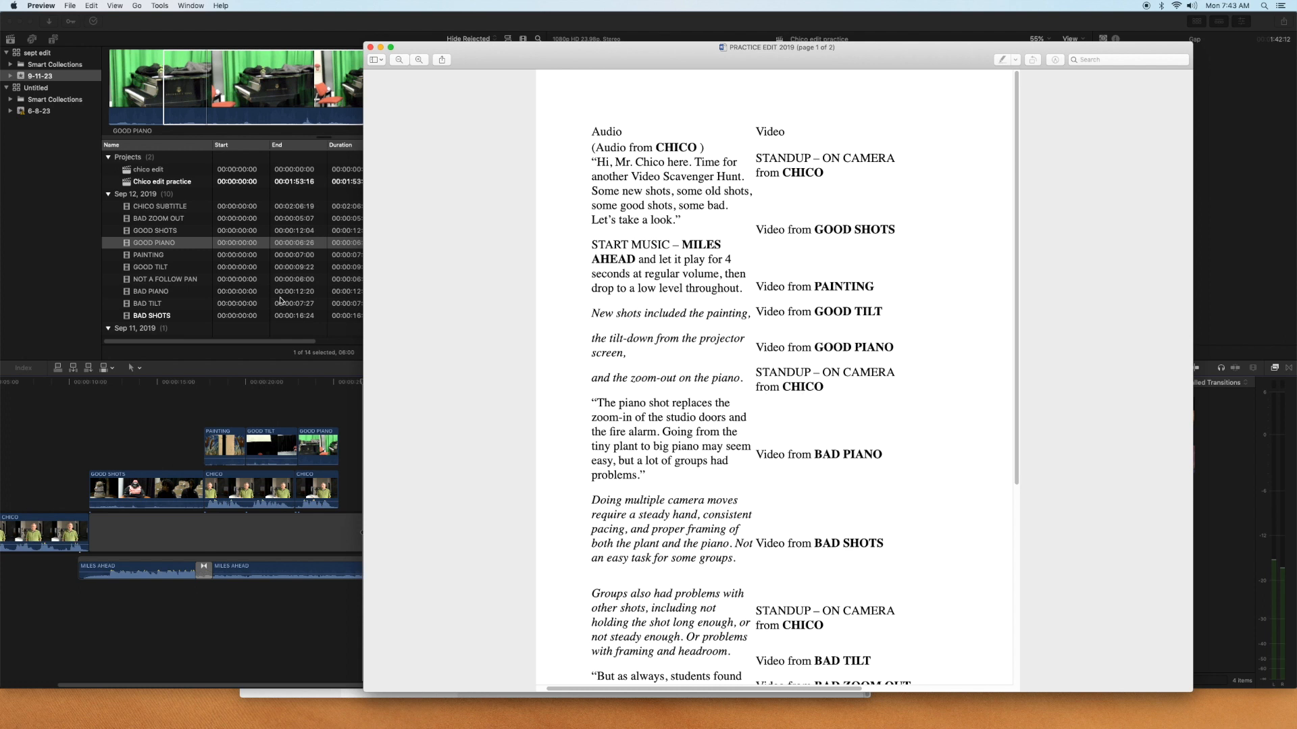
Play the CHICO source clip through the piano shot standup, mark its end at 58:08, and preview around the mark
click(201, 315)
scroll(196, 317, down, 2)
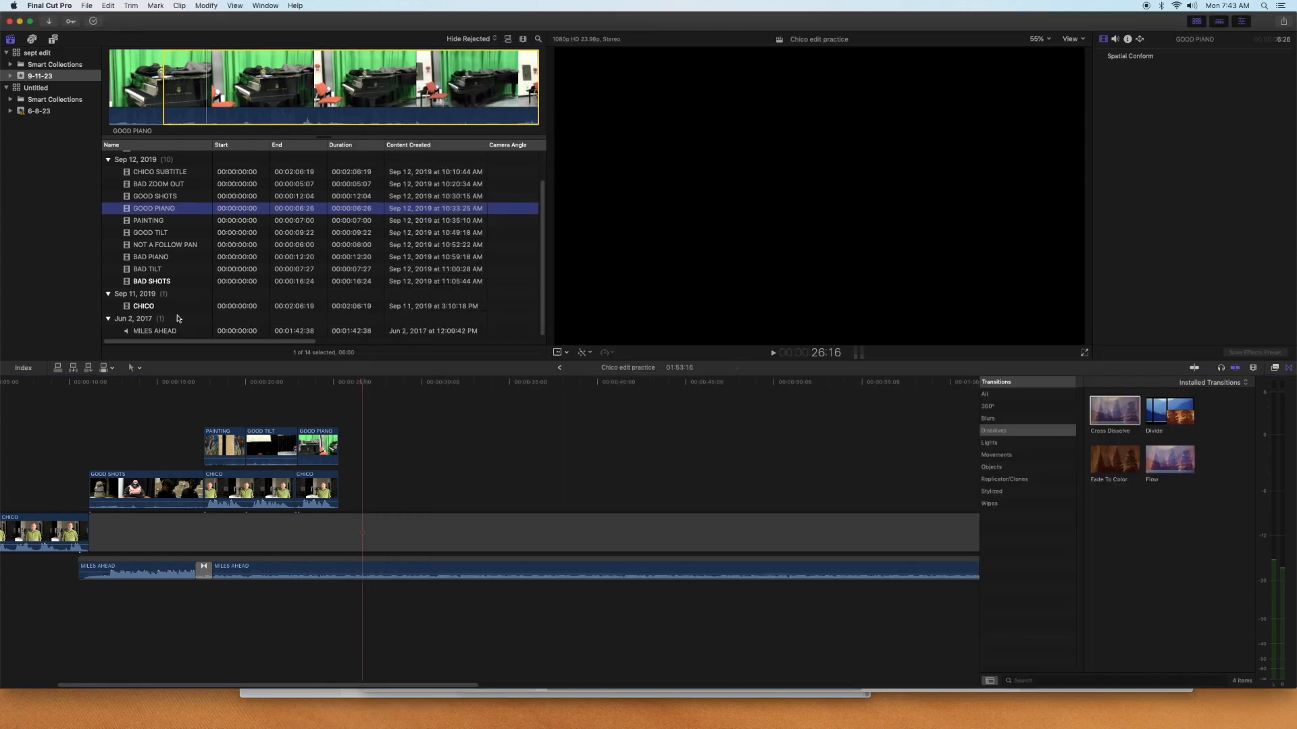
click(183, 307)
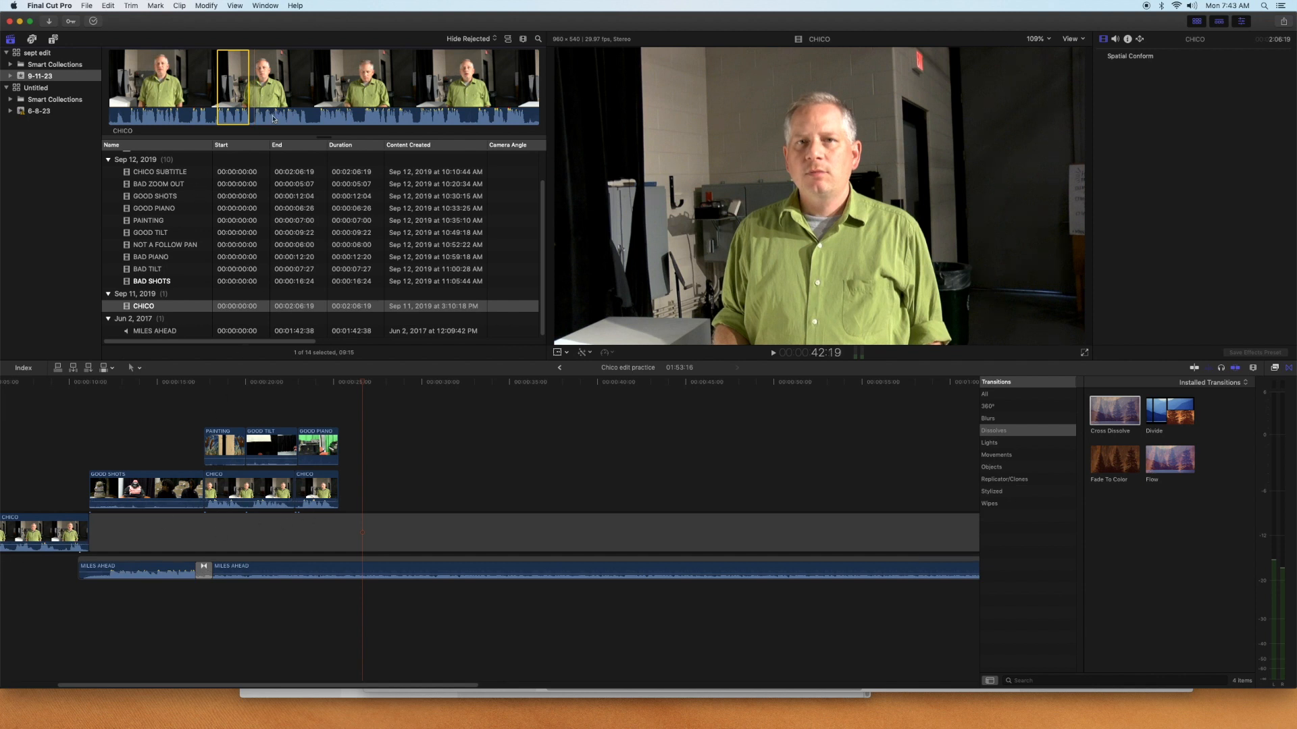
key(space)
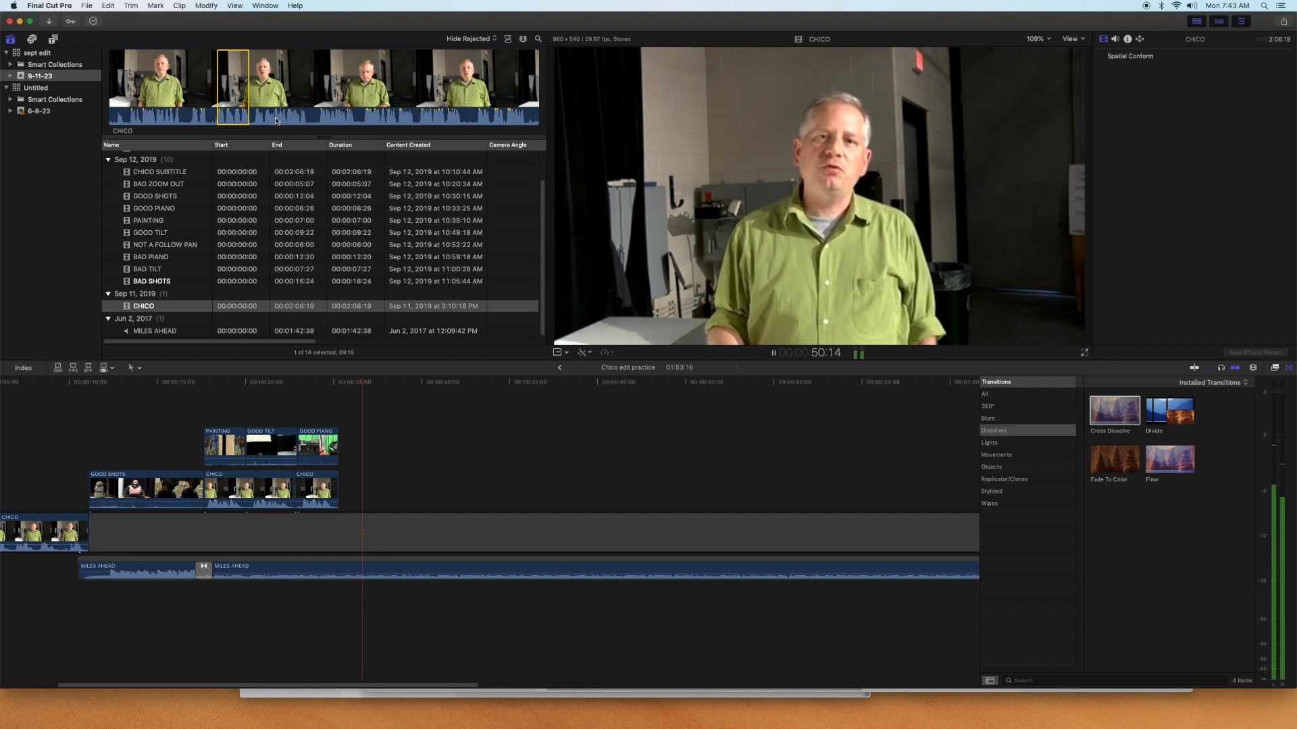
key(space)
key(space)
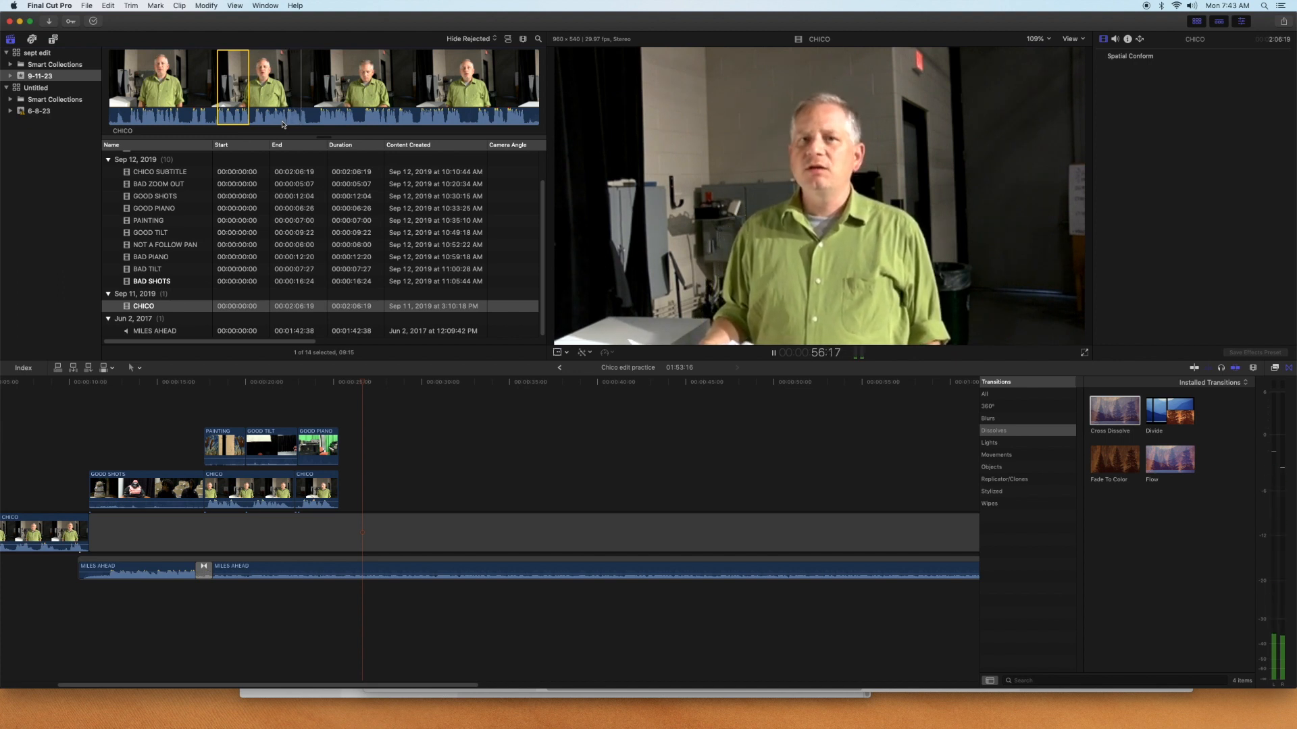
key(space)
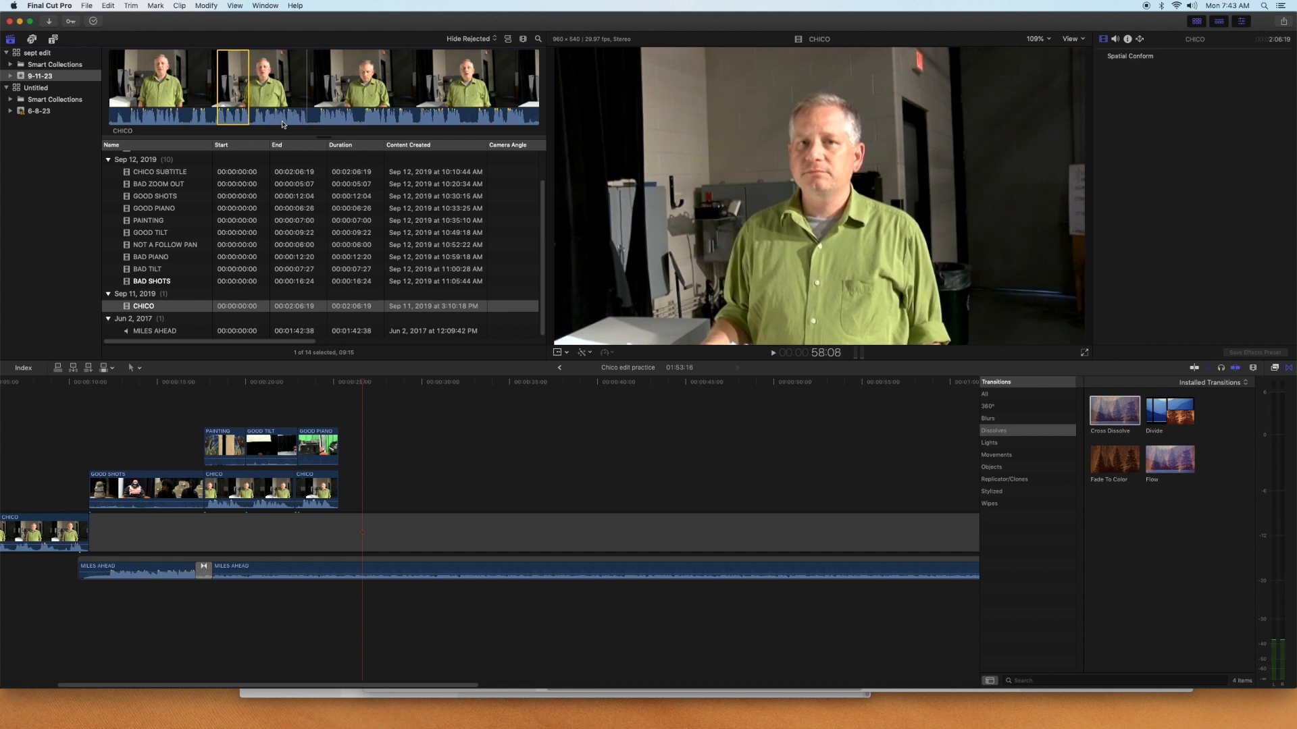
key(o)
key(/)
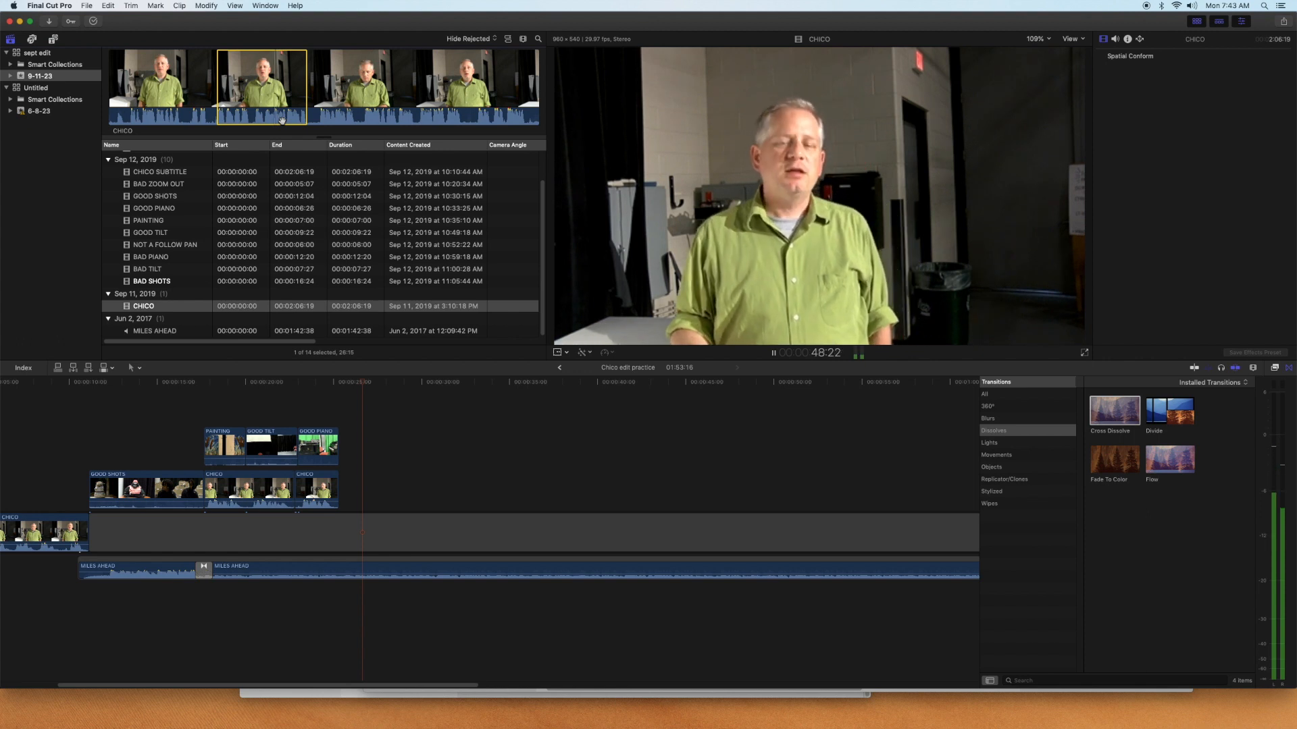
Mark the start of the CHICO standup at 48:24 and place the section directly after the last CHICO narration clip
key(space)
key(space)
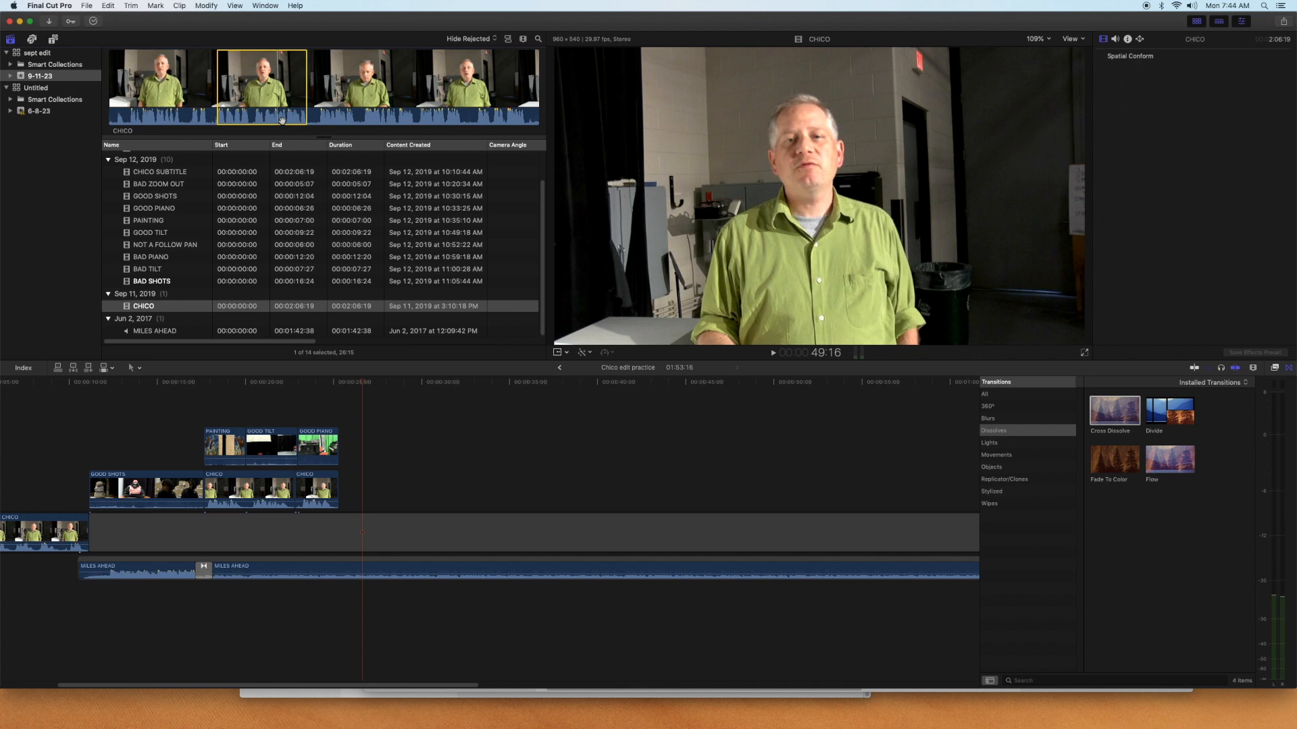
key(j)
key(k)
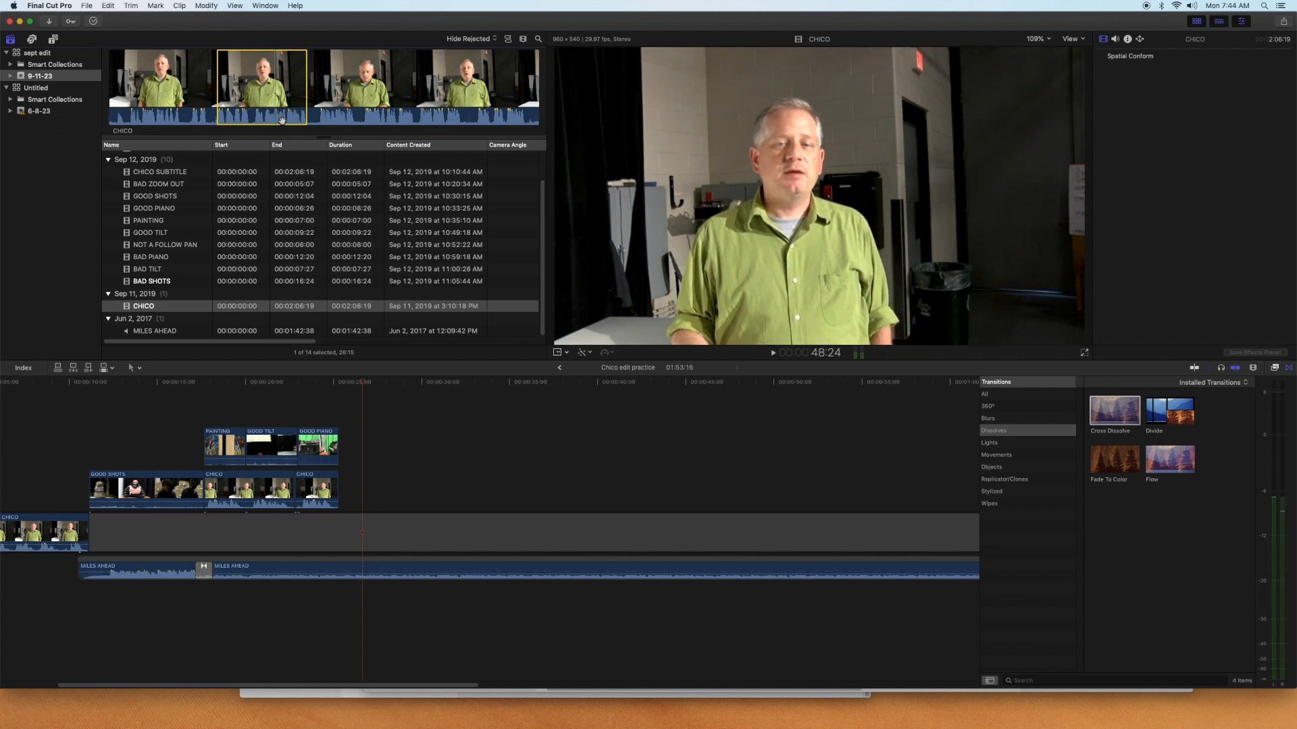
key(i)
key(space)
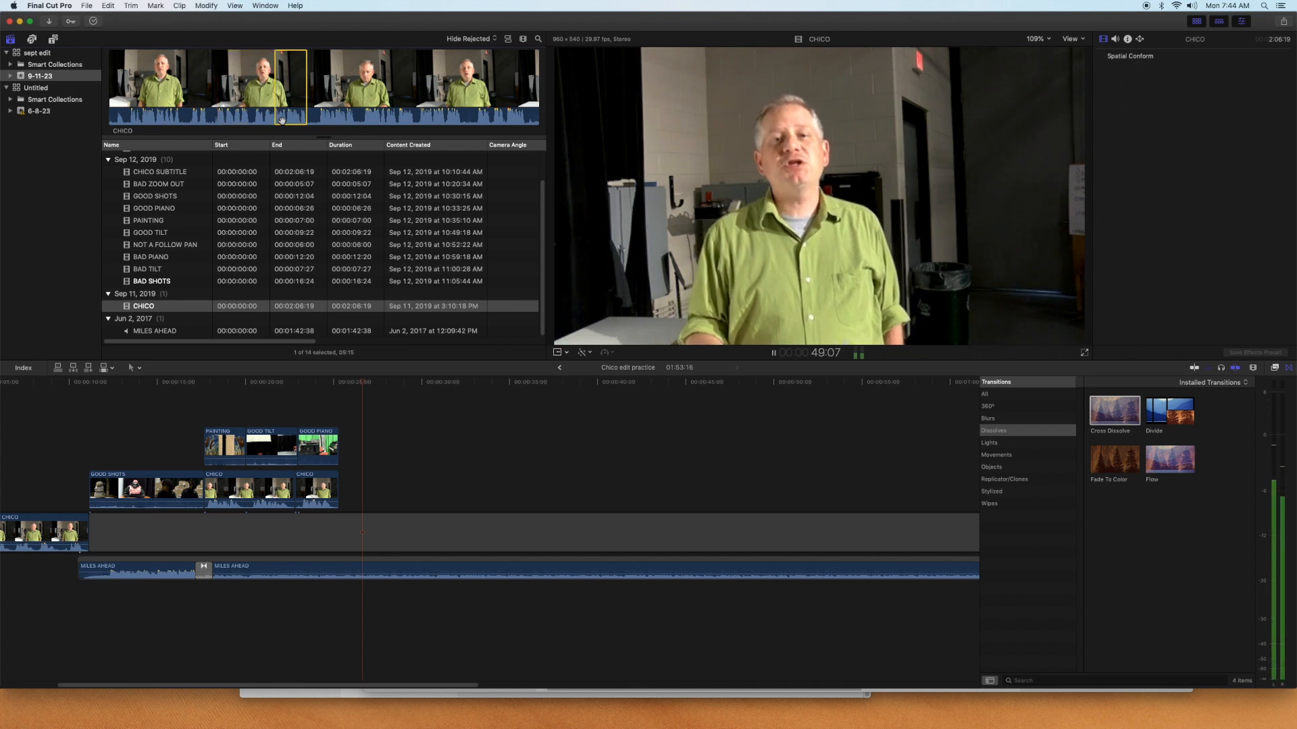
drag(282, 121, 343, 495)
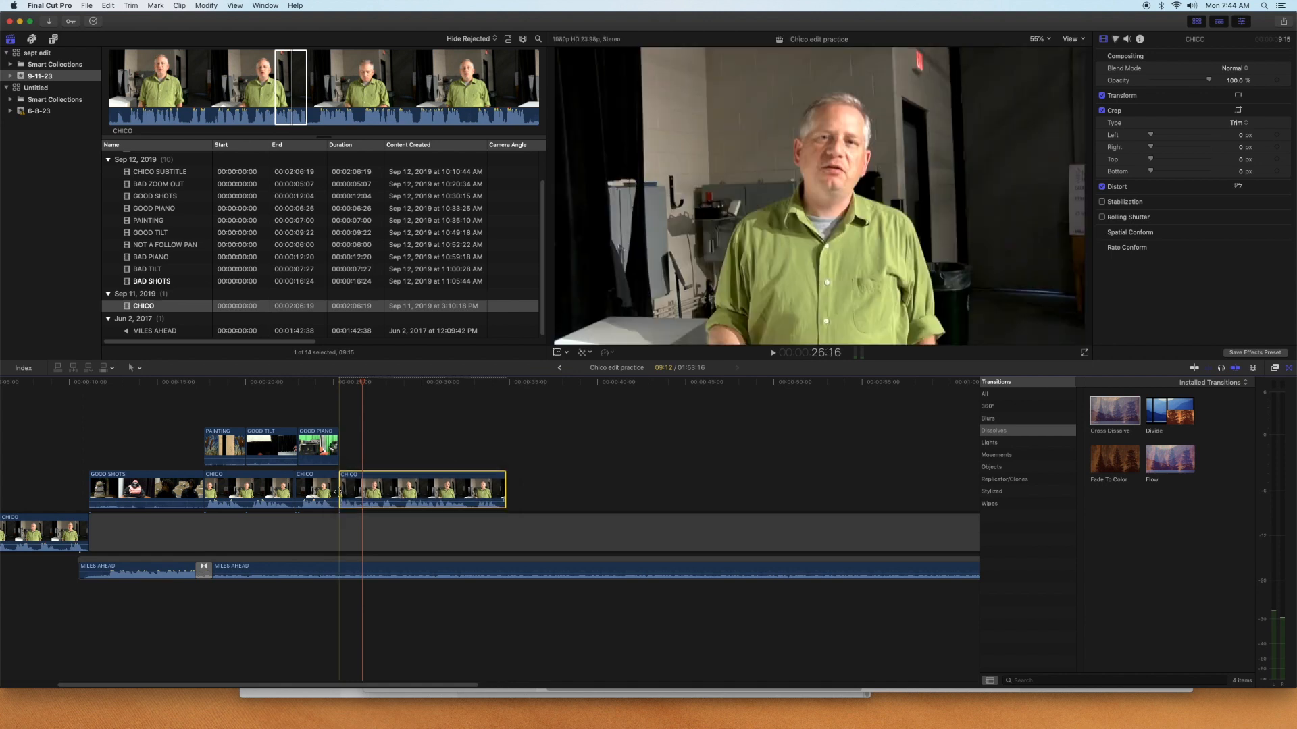
Play the join into the new CHICO clip and extend the end of GOOD PIANO about 01:08 over its beginning
click(316, 389)
key(space)
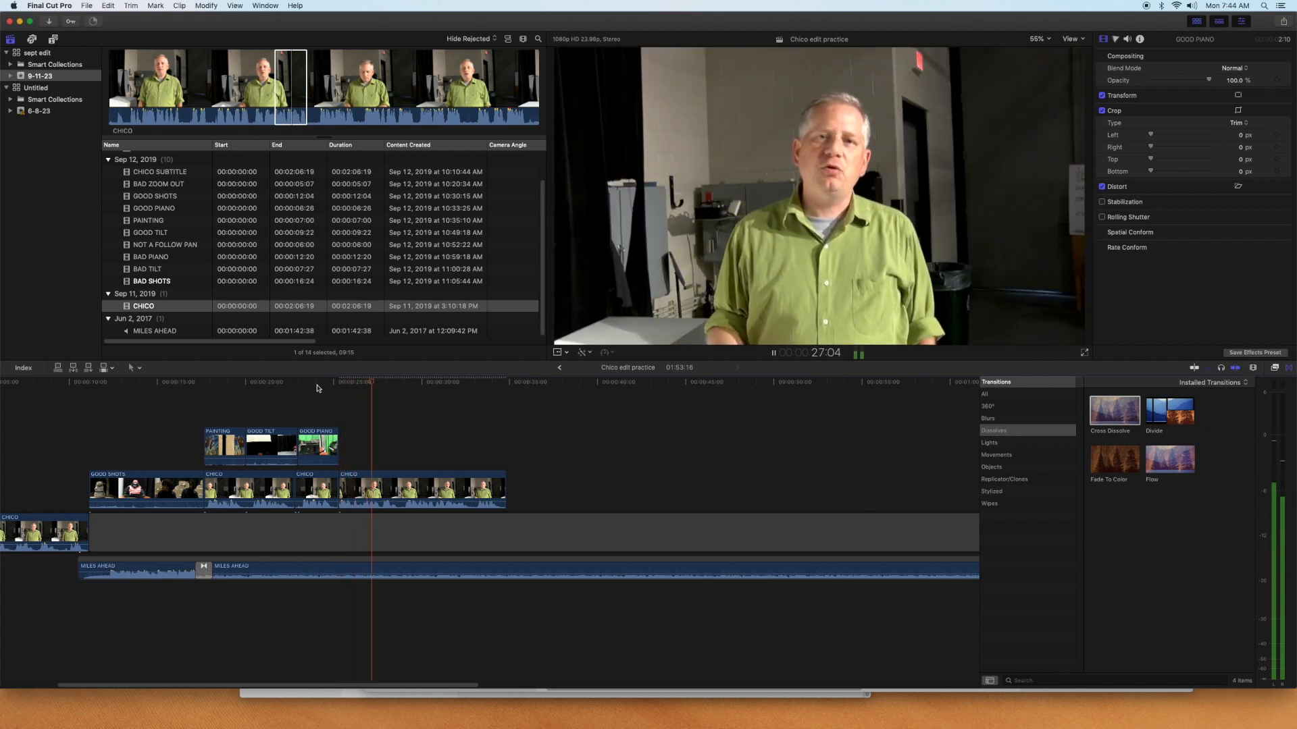
key(space)
drag(335, 448, 359, 452)
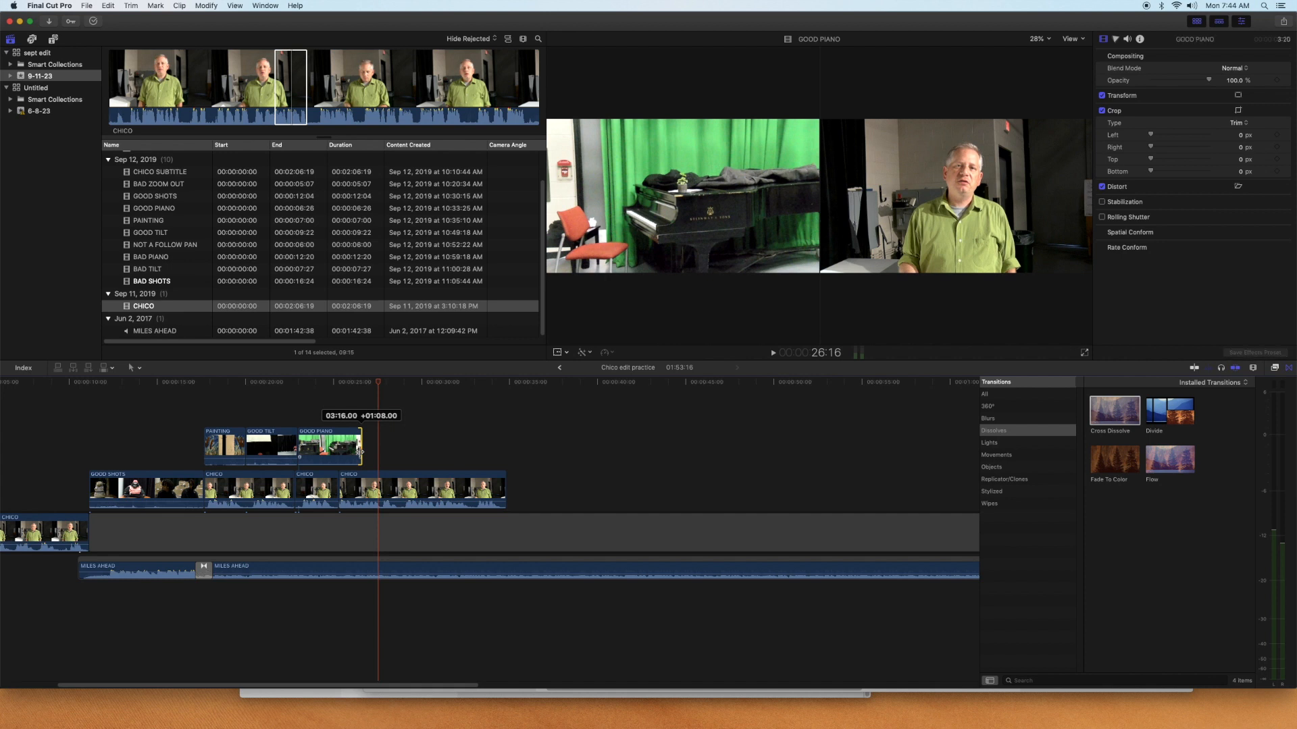
drag(360, 451, 359, 452)
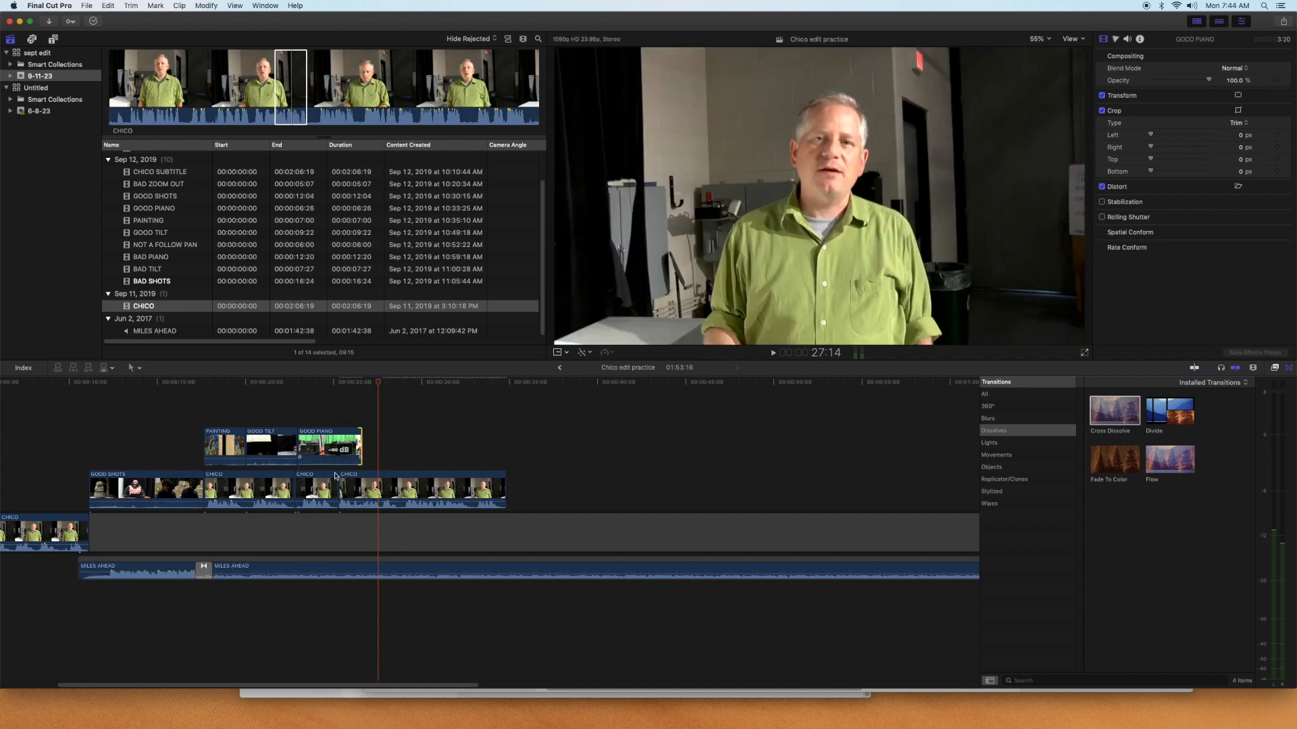
Review the PAINTING, GOOD TILT and GOOD PIANO shots stacked over the narration, ending on the new CHICO clip
drag(346, 392, 224, 398)
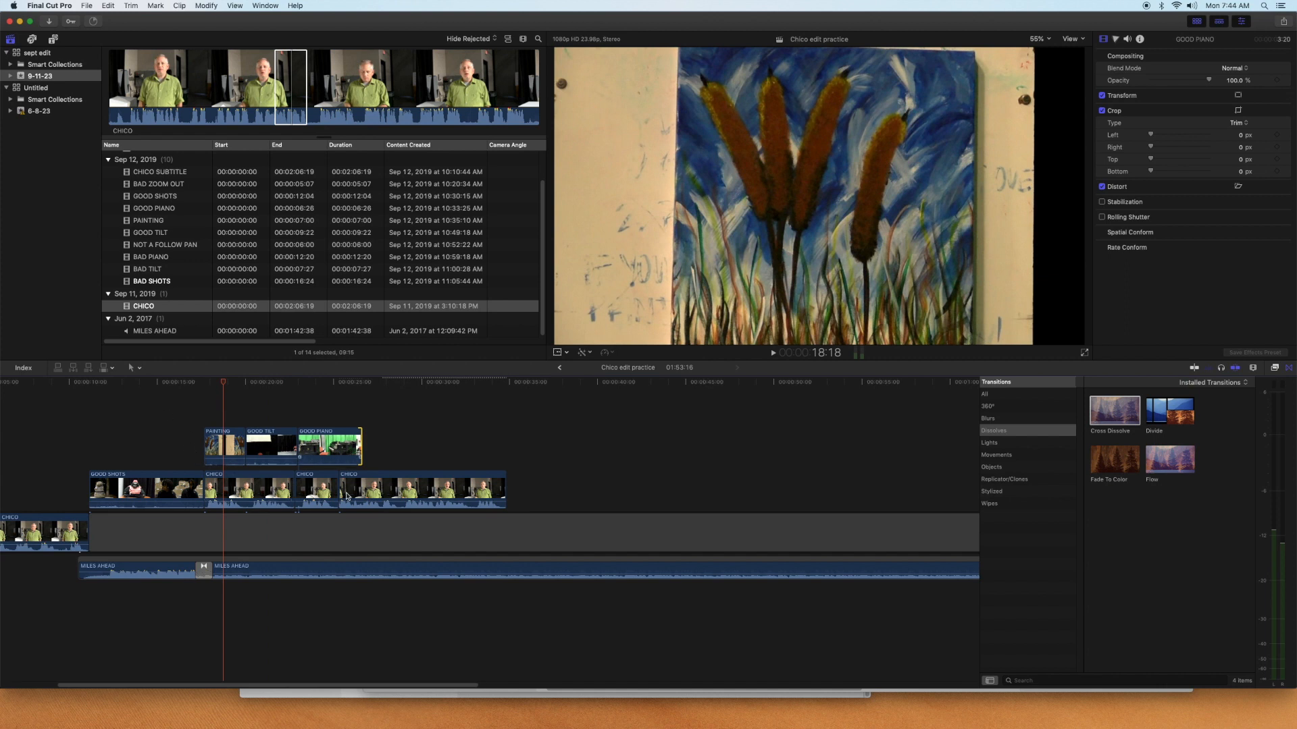
mouse_move(225, 387)
mouse_down()
mouse_move(194, 391)
mouse_move(229, 396)
mouse_up()
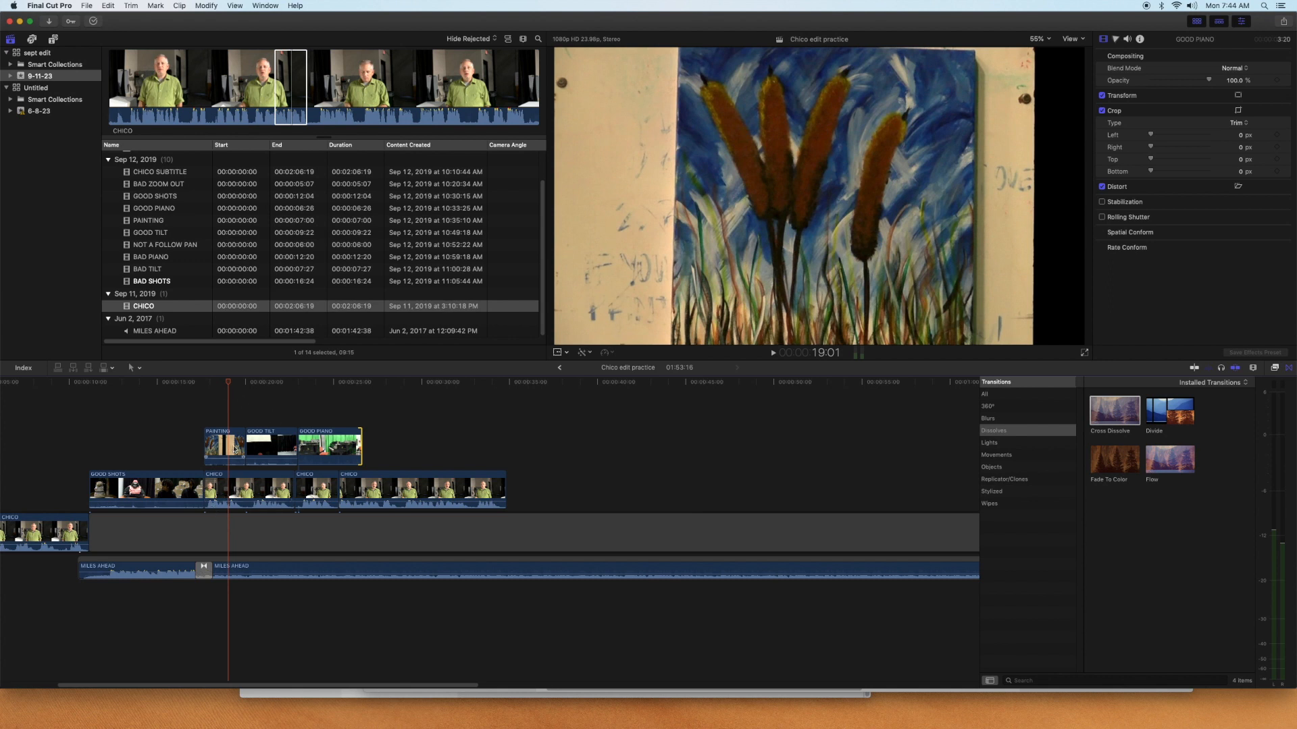
click(273, 408)
click(320, 413)
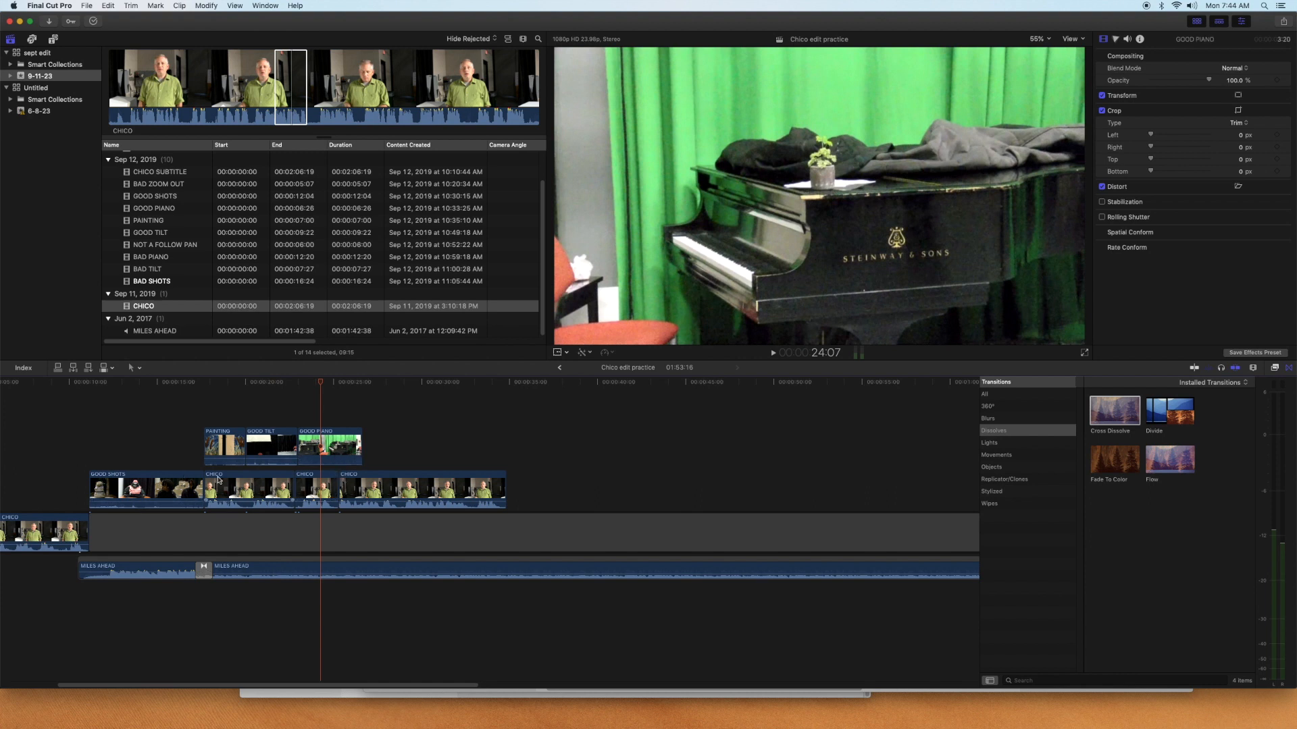
click(263, 414)
click(323, 420)
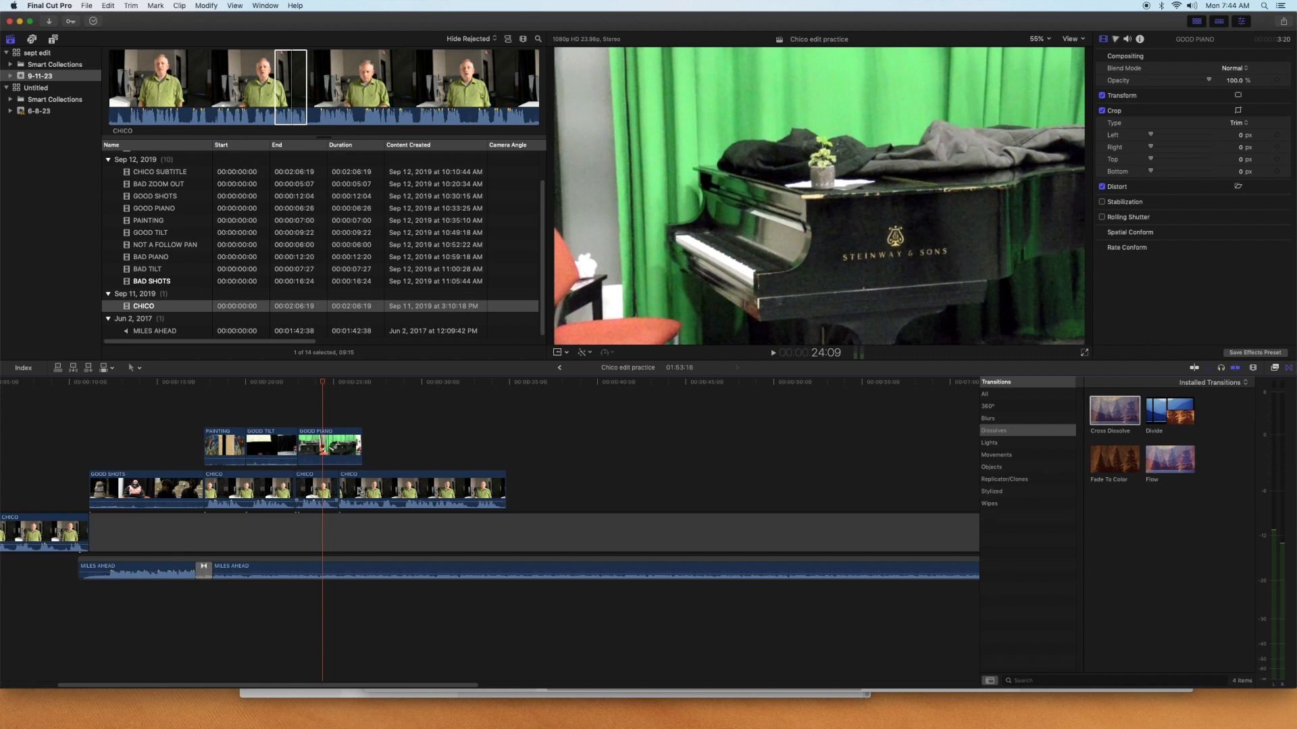
click(373, 382)
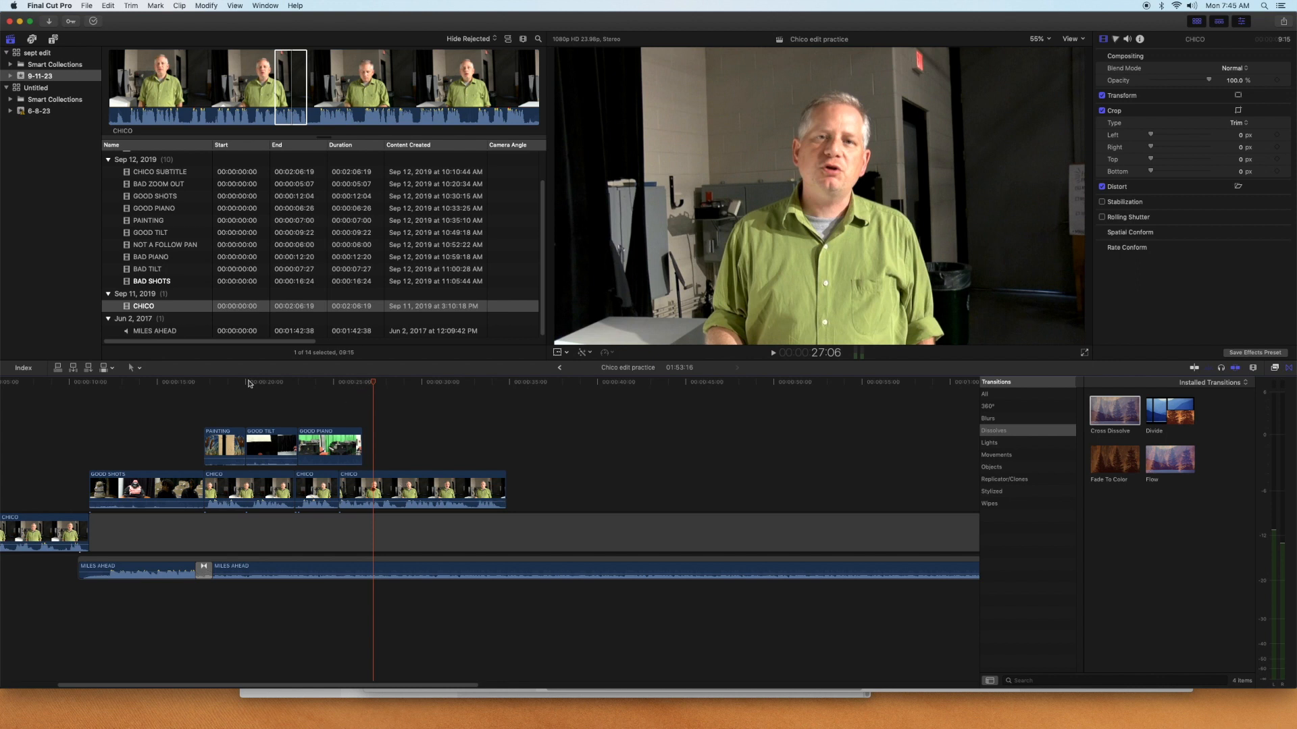
Play the sequence from 17:04 near the end of GOOD SHOTS into the new CHICO standup, then return to GOOD SHOTS
click(194, 384)
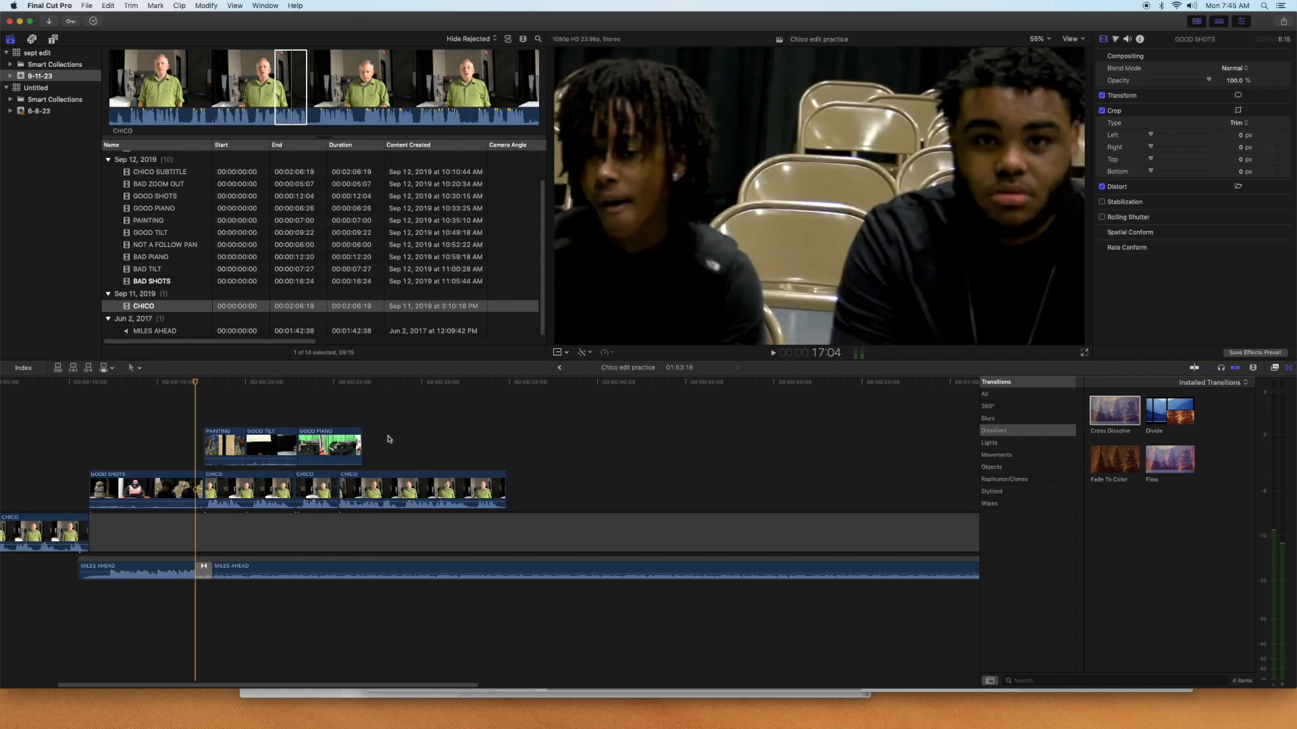
key(space)
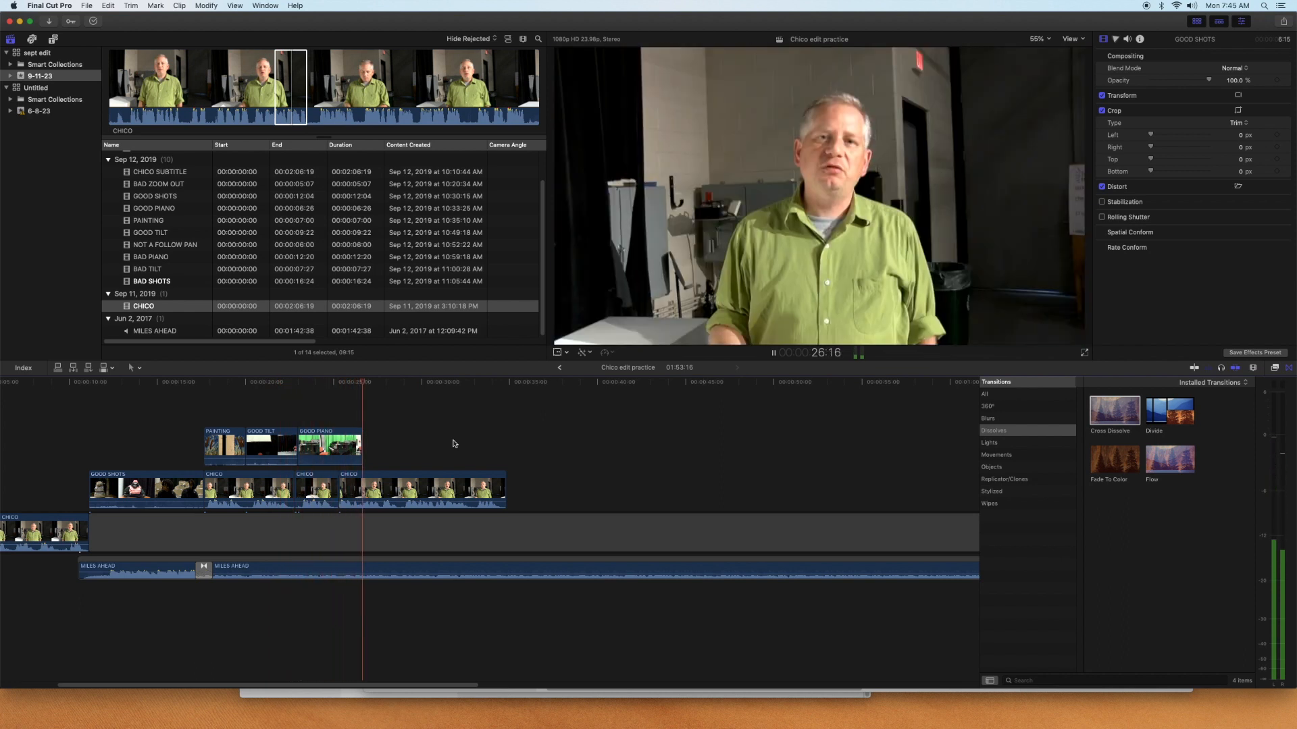
key(space)
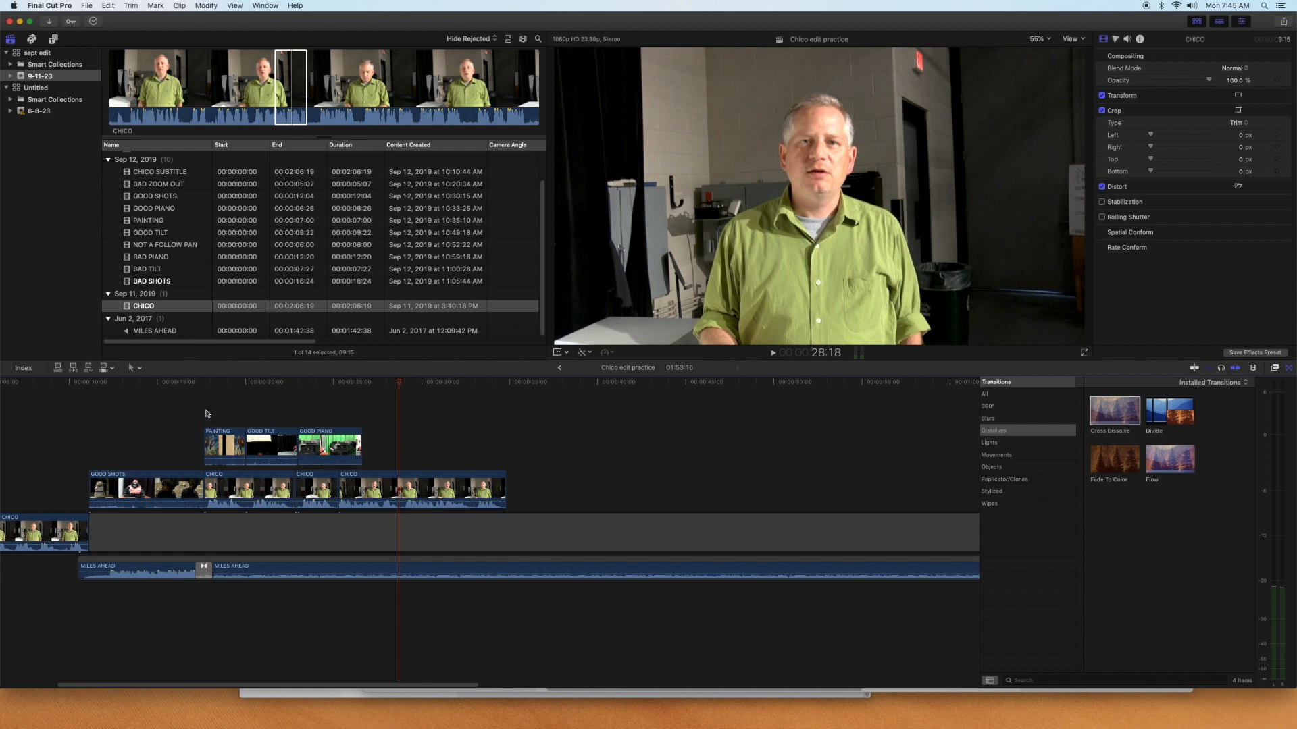
click(230, 382)
click(165, 384)
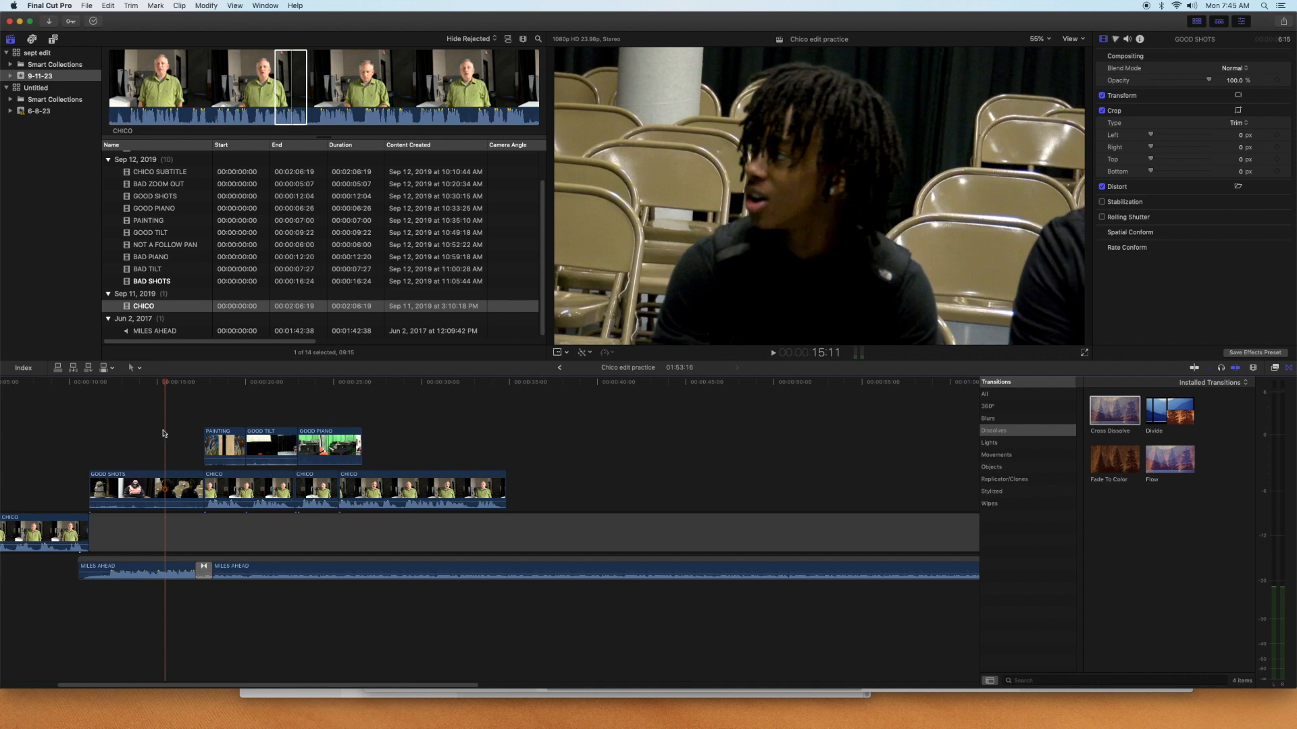
click(410, 382)
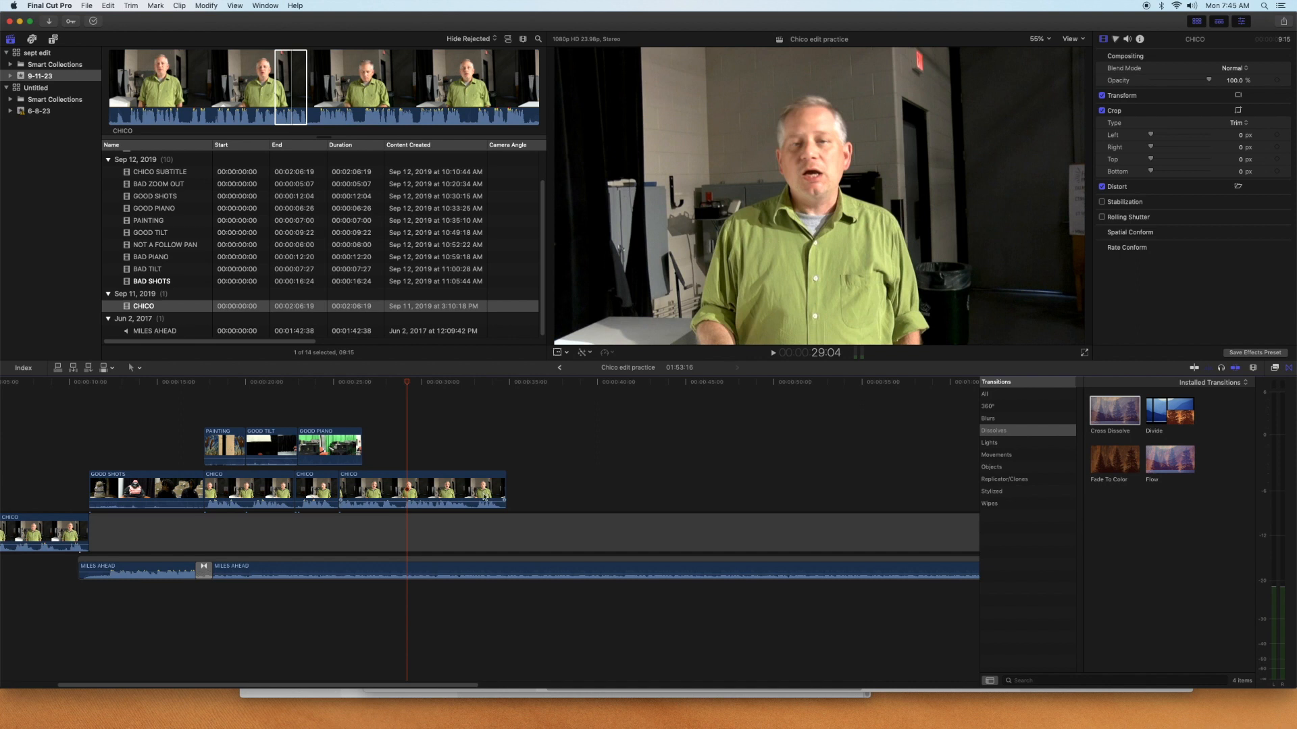
click(439, 493)
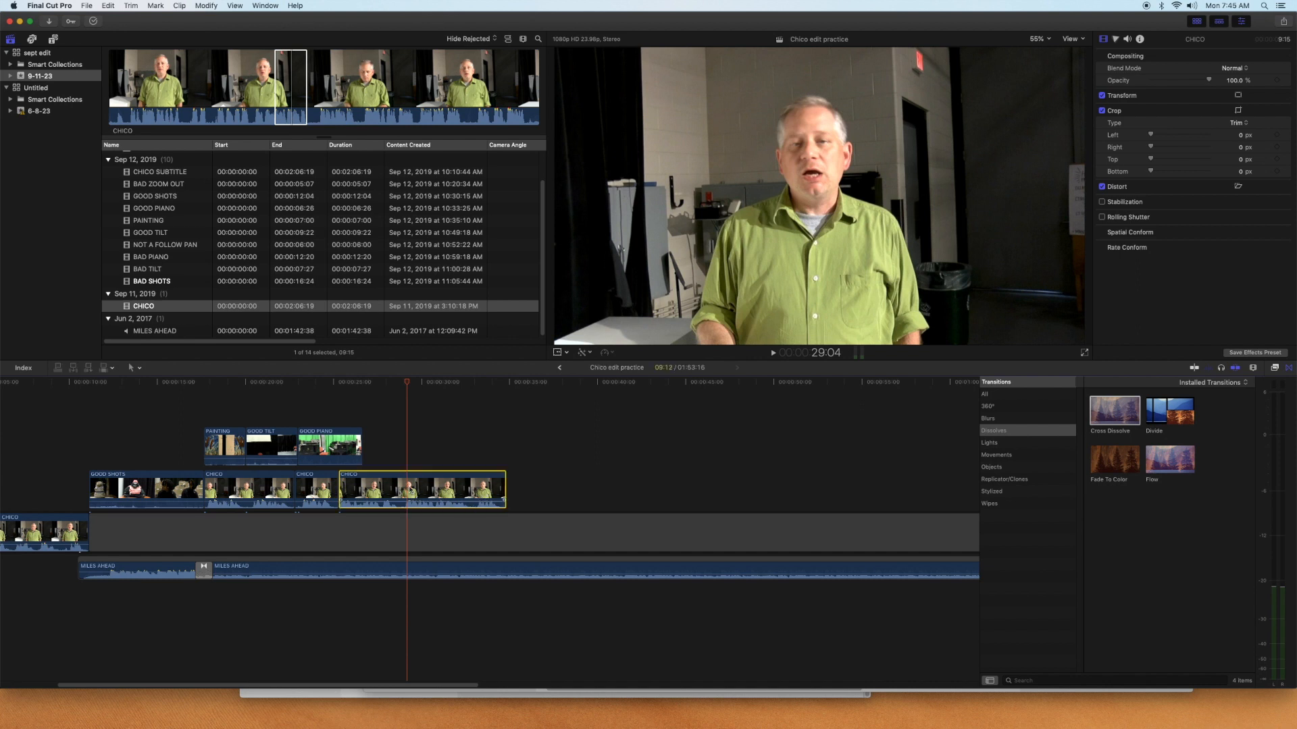
click(1115, 39)
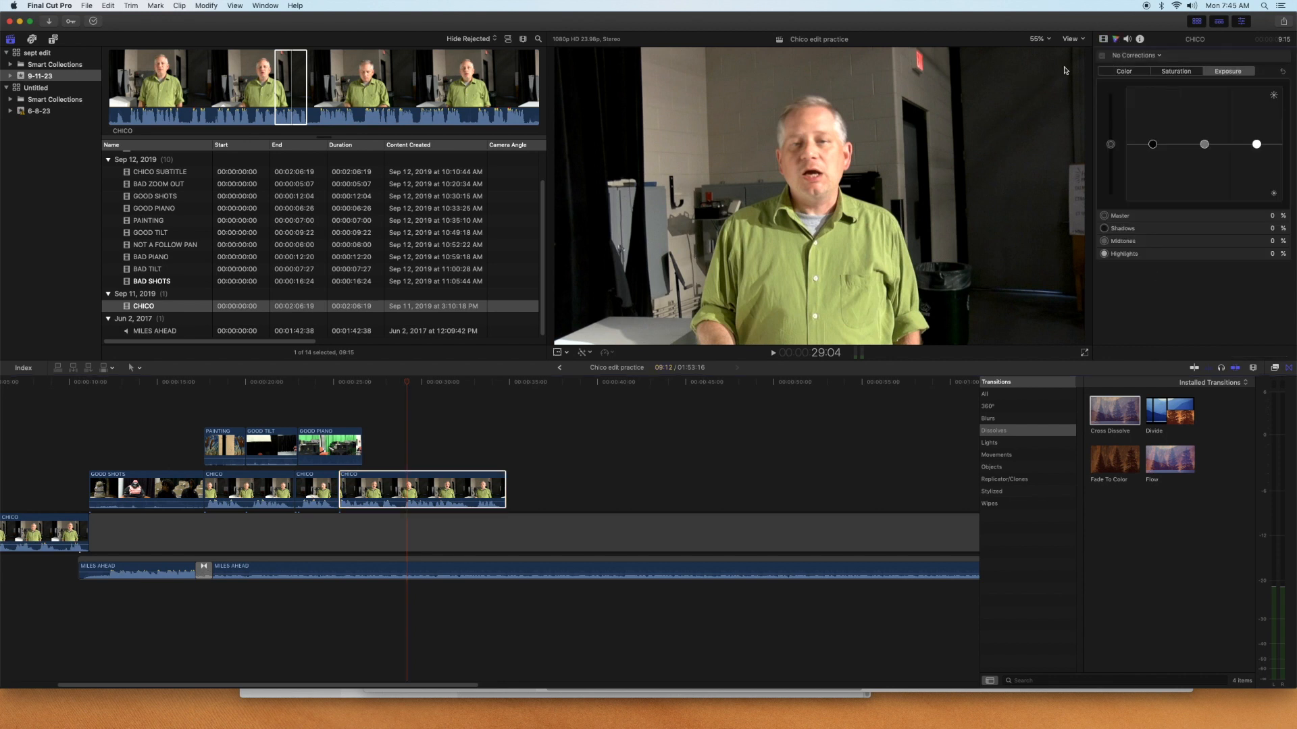
click(266, 5)
mouse_move(319, 80)
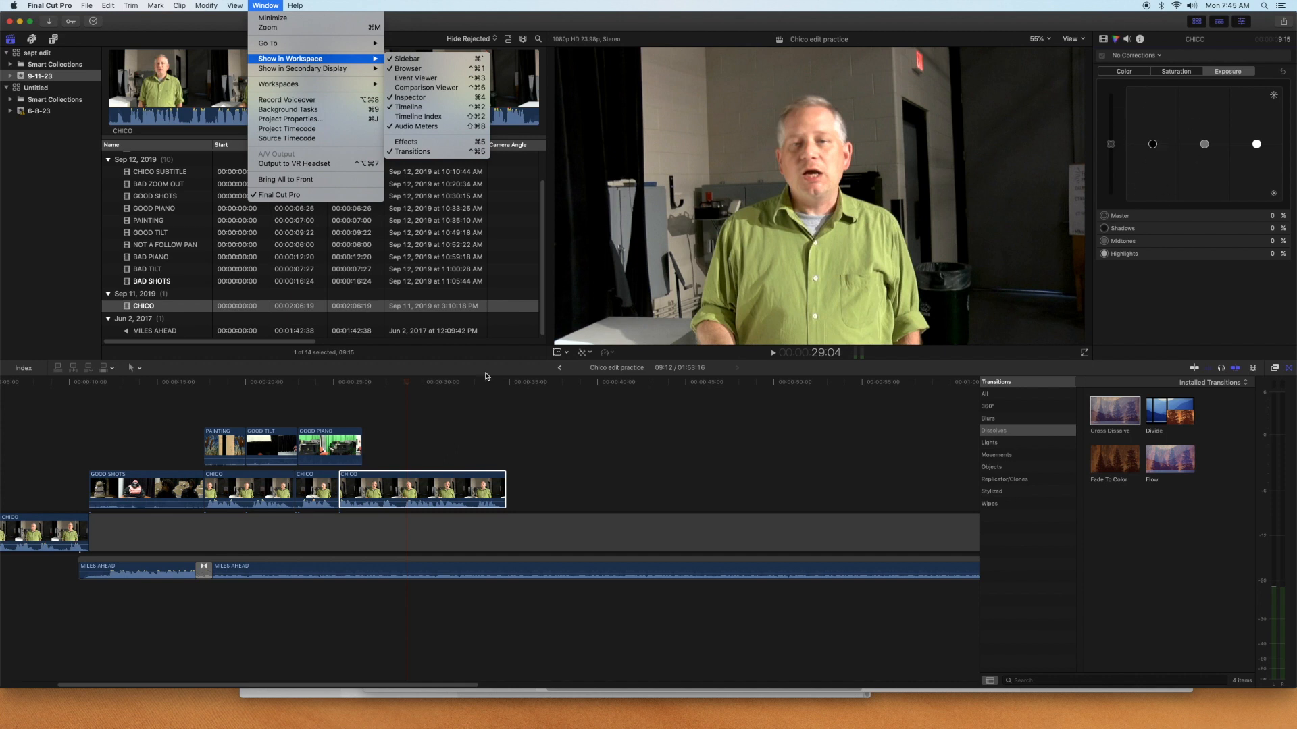
click(1108, 43)
click(1104, 40)
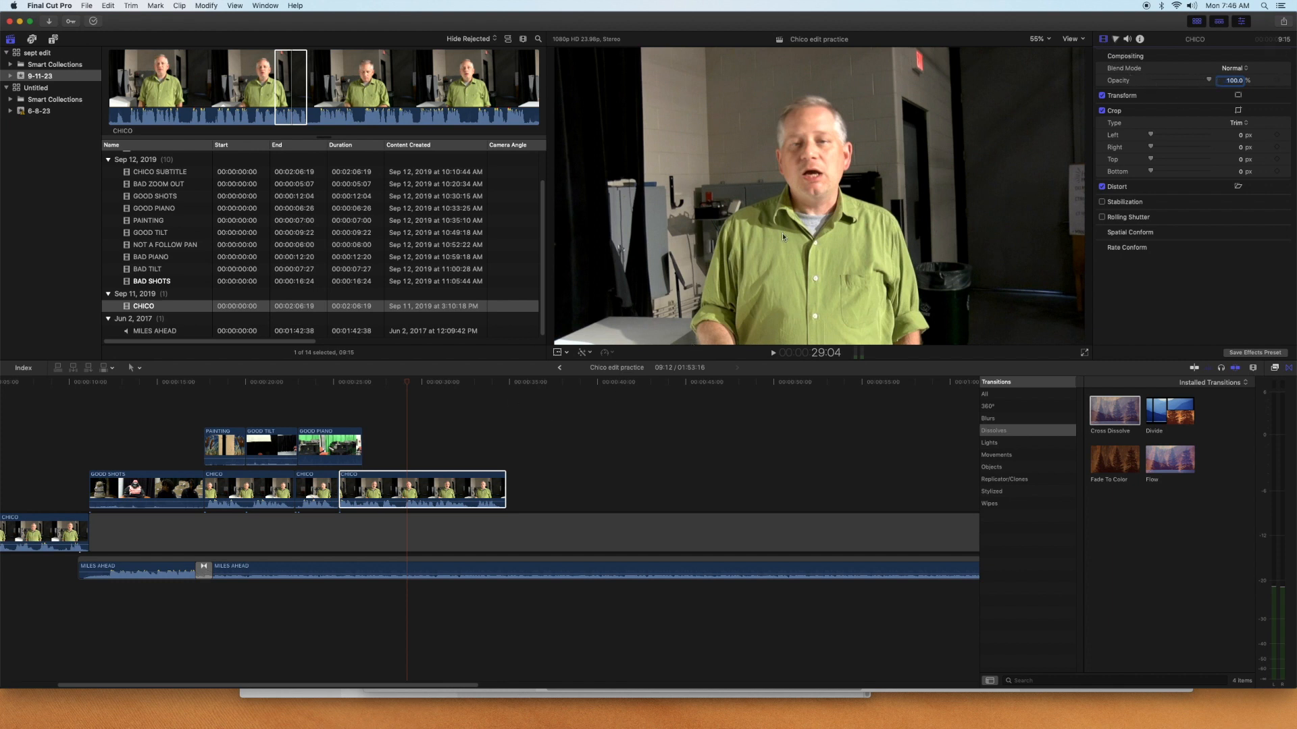
Set the opacity of the CHICO standup clip after the piano narration to 0% and play the timeline from around 26:16
drag(413, 384, 435, 389)
click(456, 483)
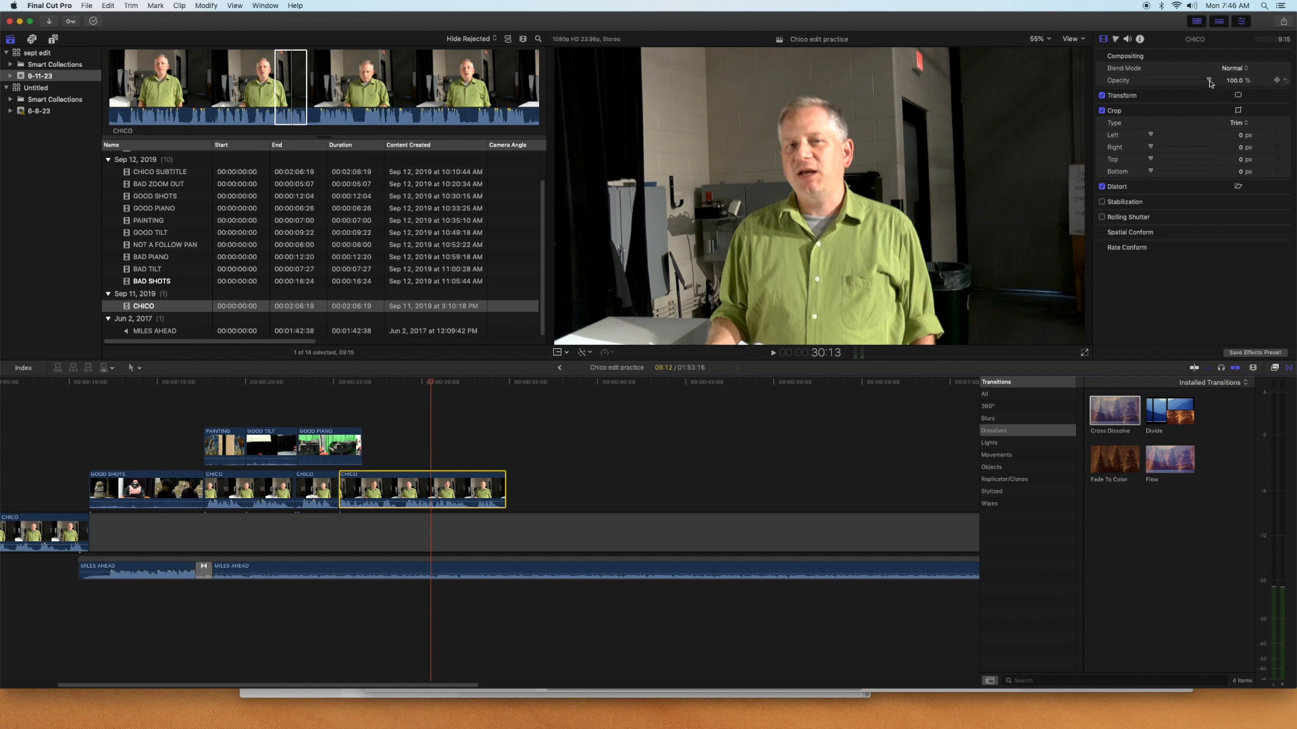
drag(1210, 81, 1147, 91)
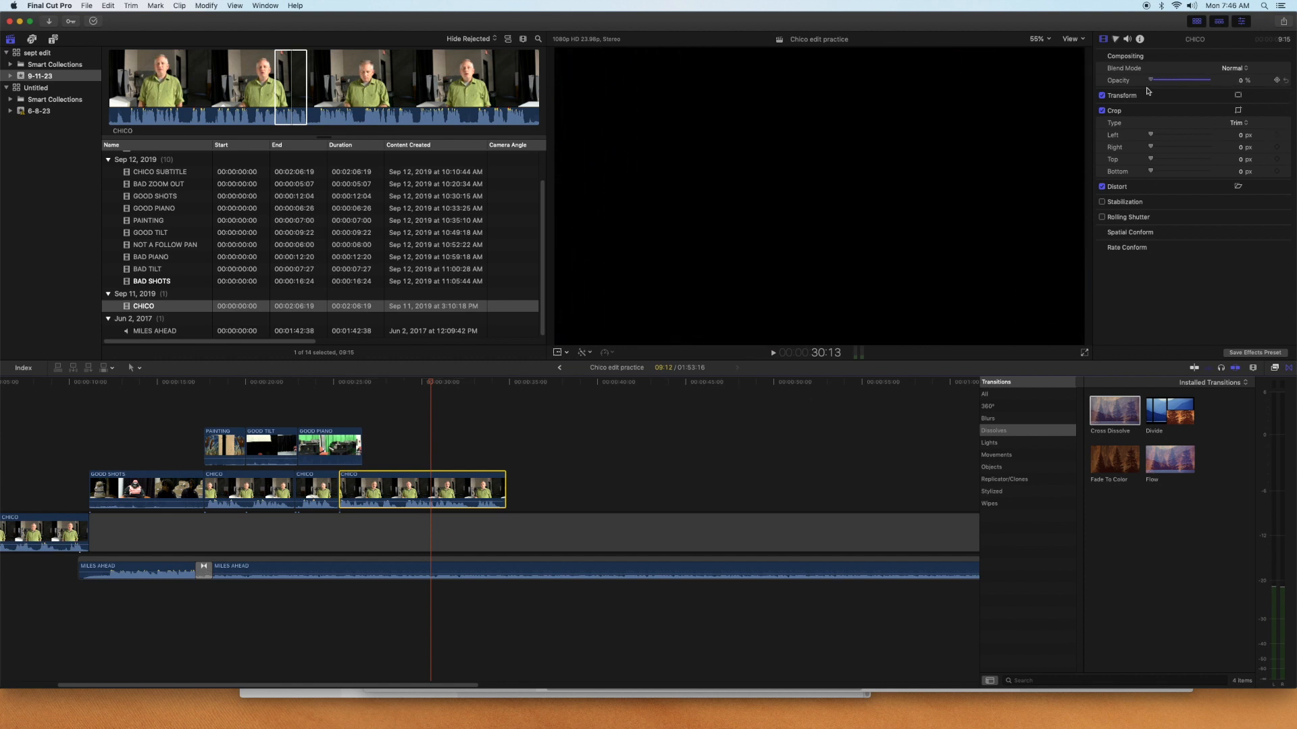
click(363, 389)
key(space)
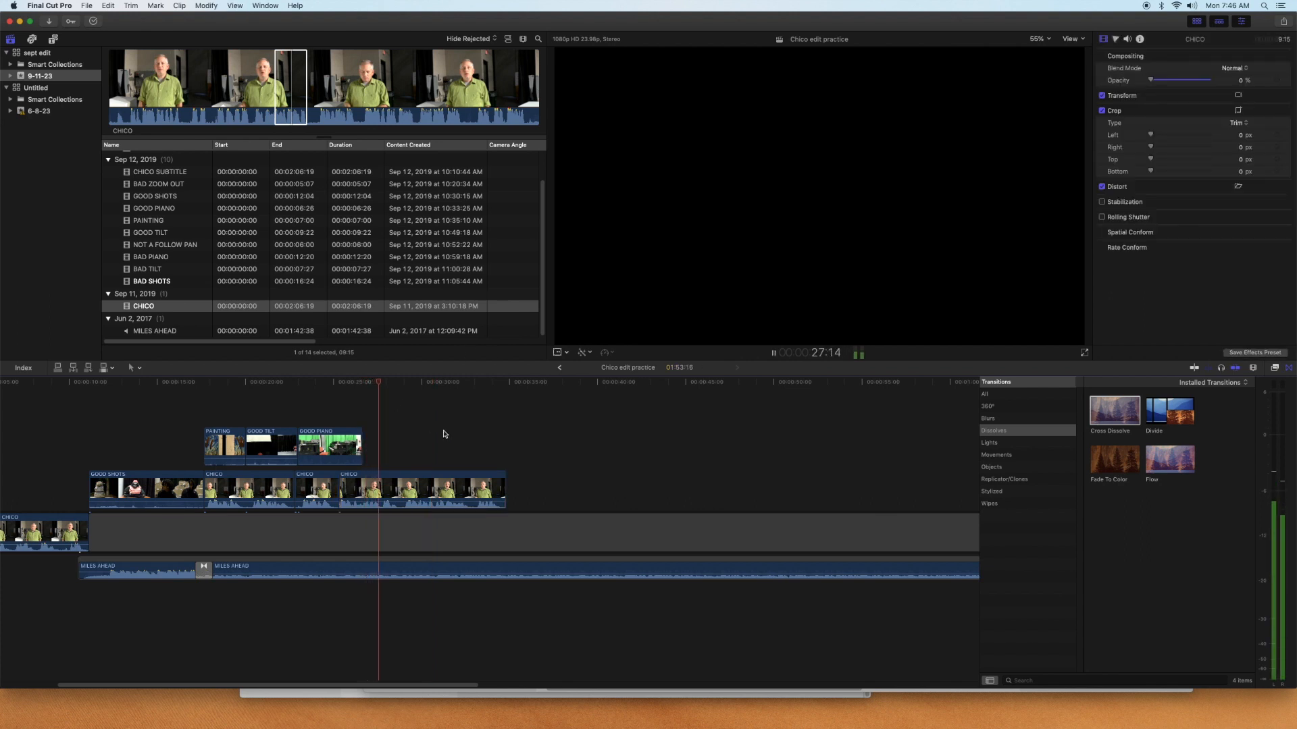
Stop playback and set the opacity of the last CHICO standup clip to 100%
key(space)
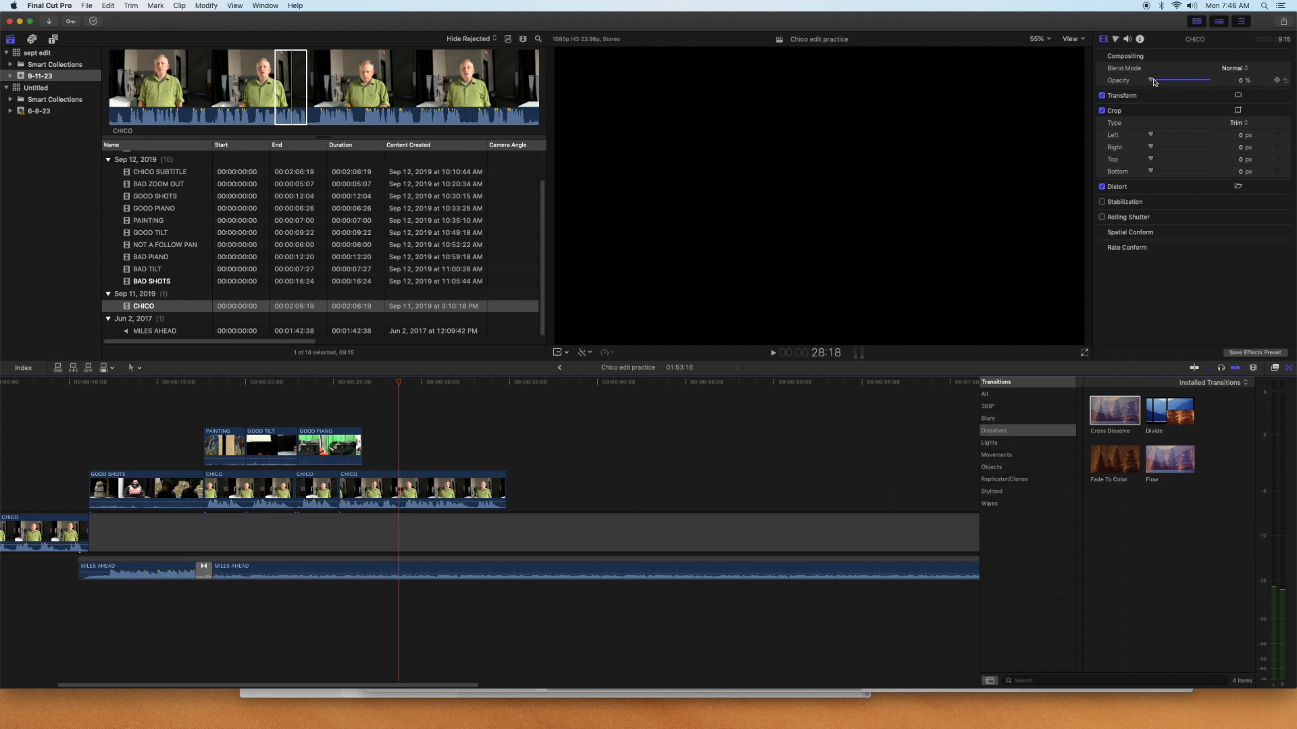
drag(1152, 80, 1212, 80)
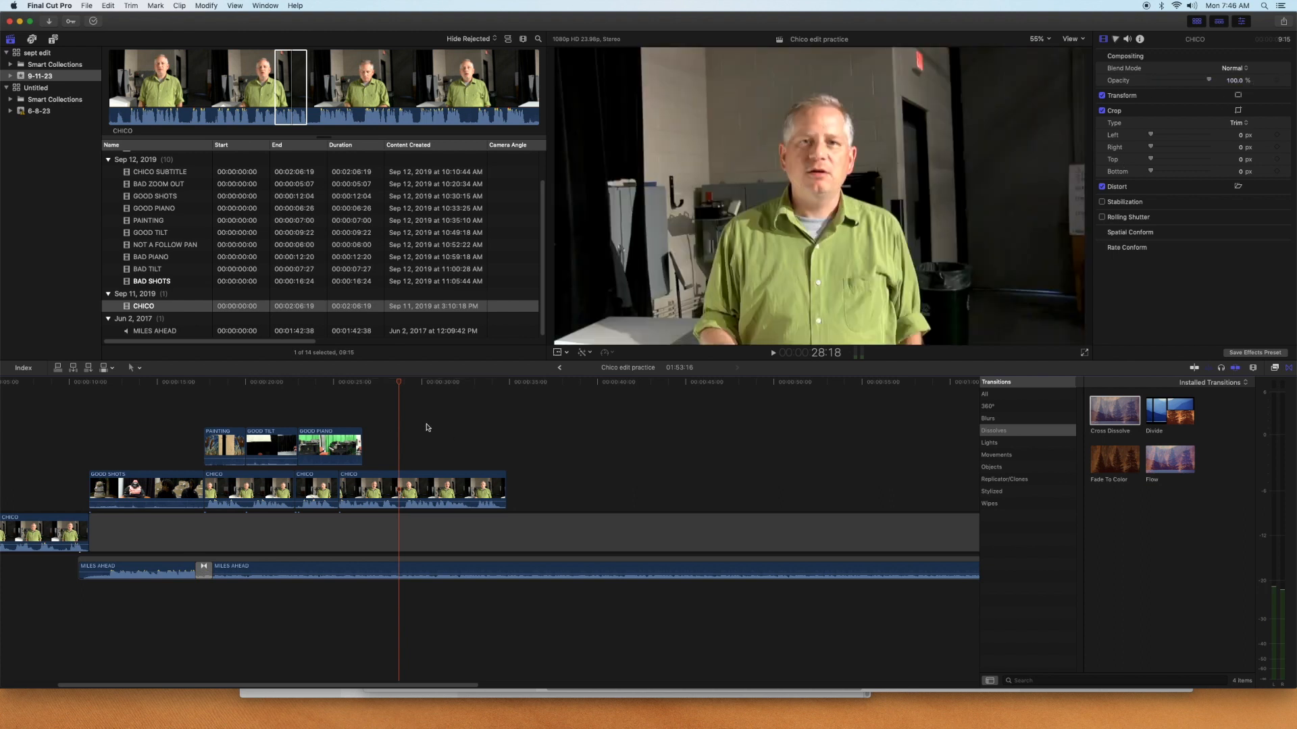
Delete the last CHICO standup clip and undo the deletion
click(450, 481)
key(Delete)
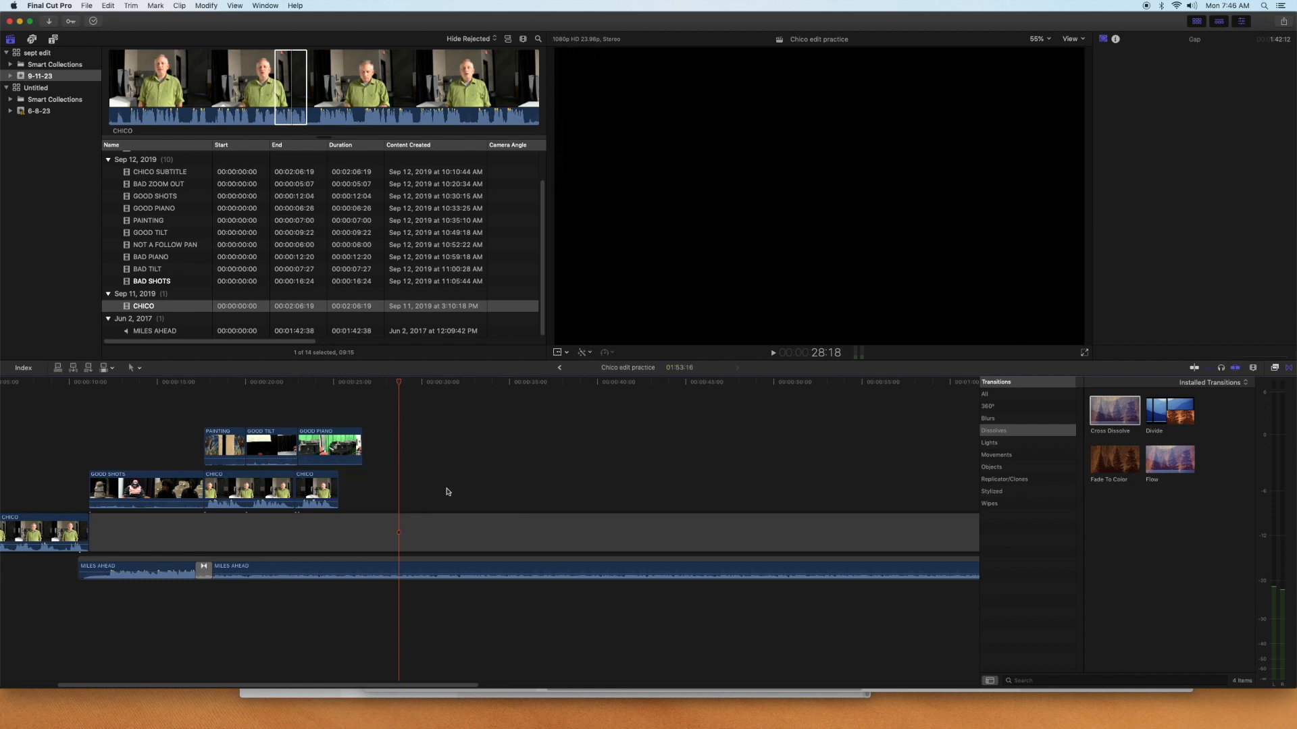
key(super+z)
Trim the end of the last CHICO standup to a clip length of about 6:01 and play past its new end
drag(470, 486, 445, 486)
click(443, 437)
key(j)
key(space)
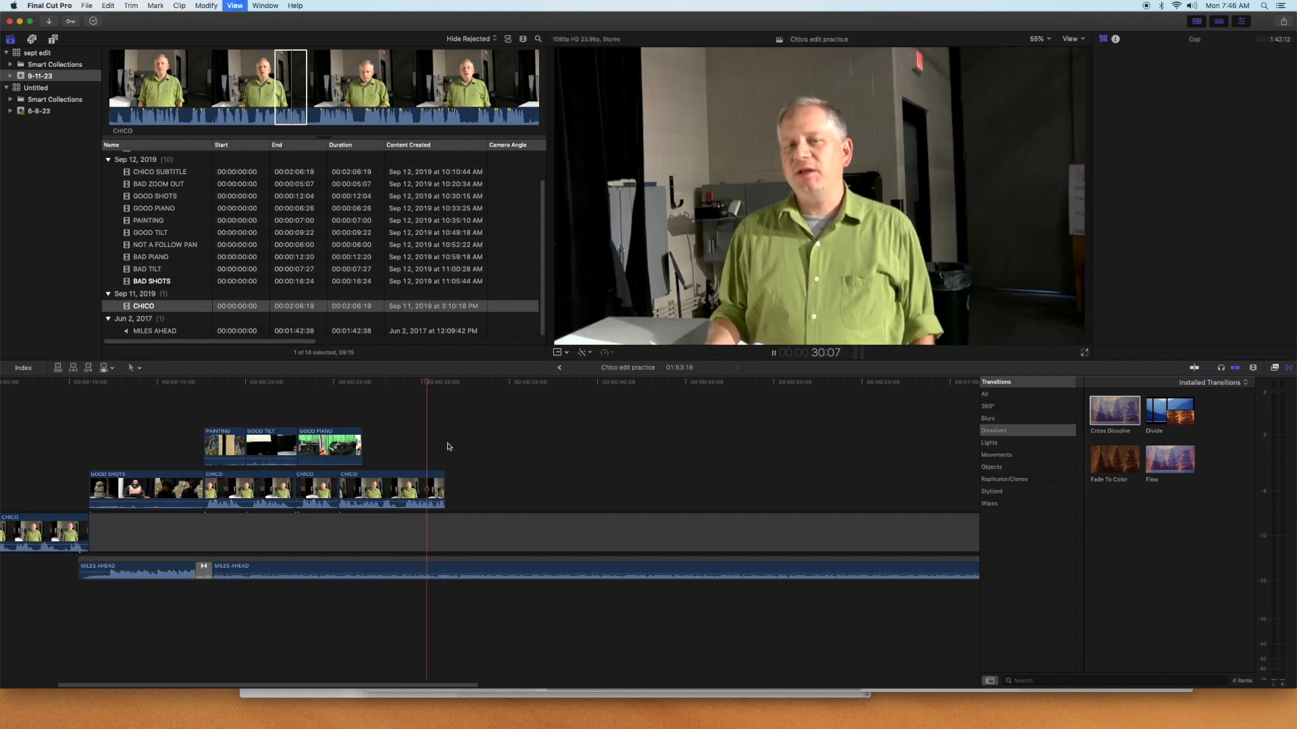
key(space)
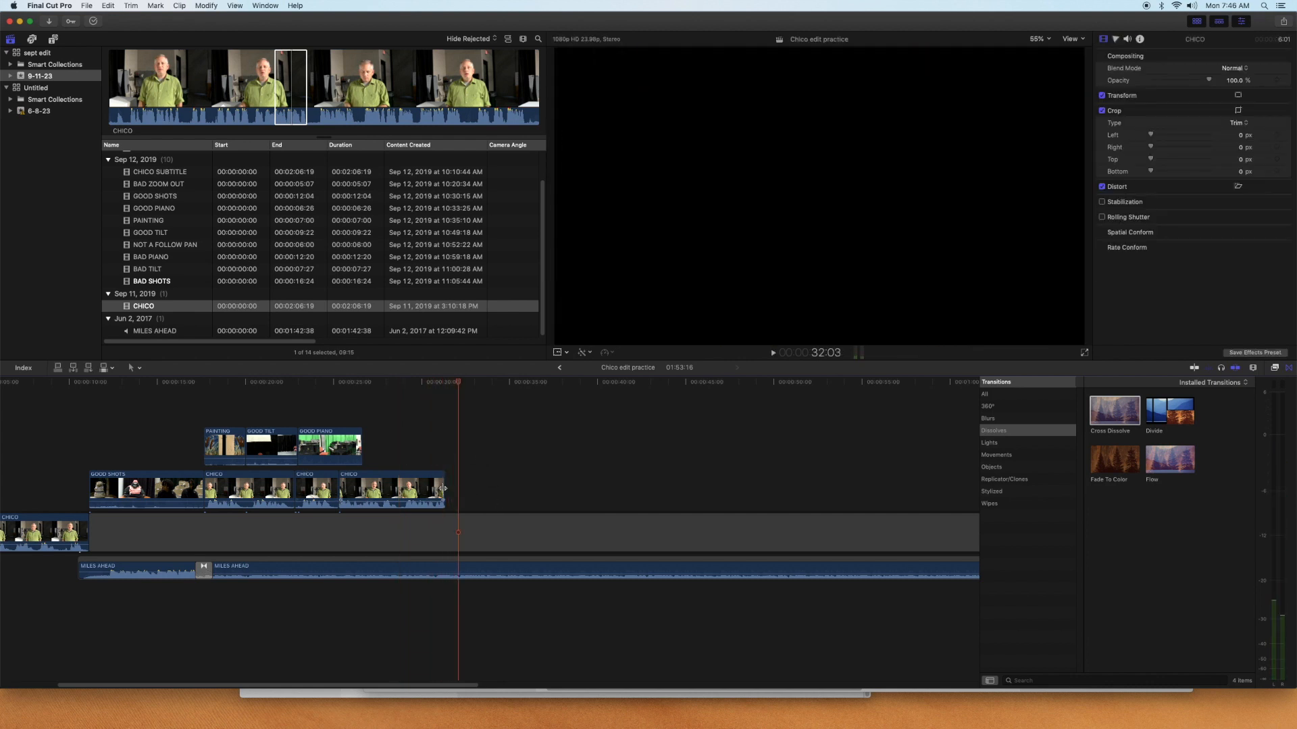
Undo the trim at the end of the last CHICO standup clip
click(444, 489)
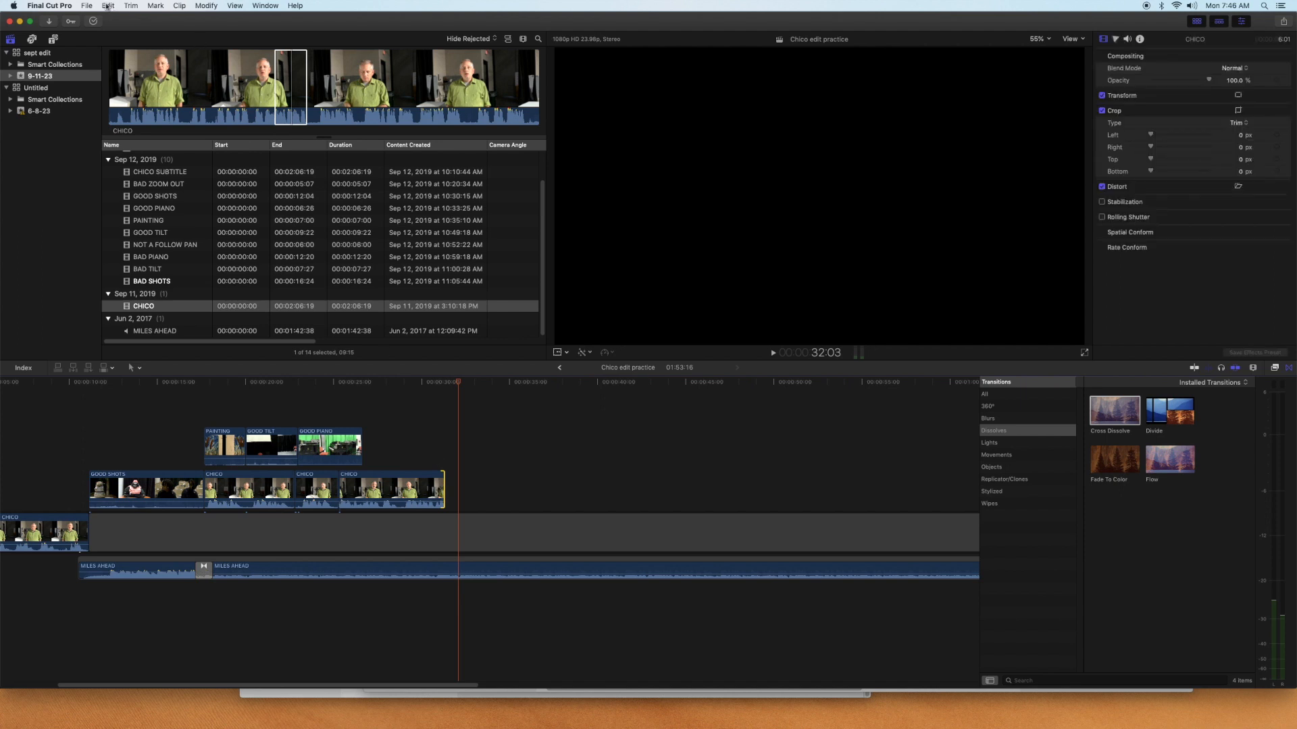
click(107, 6)
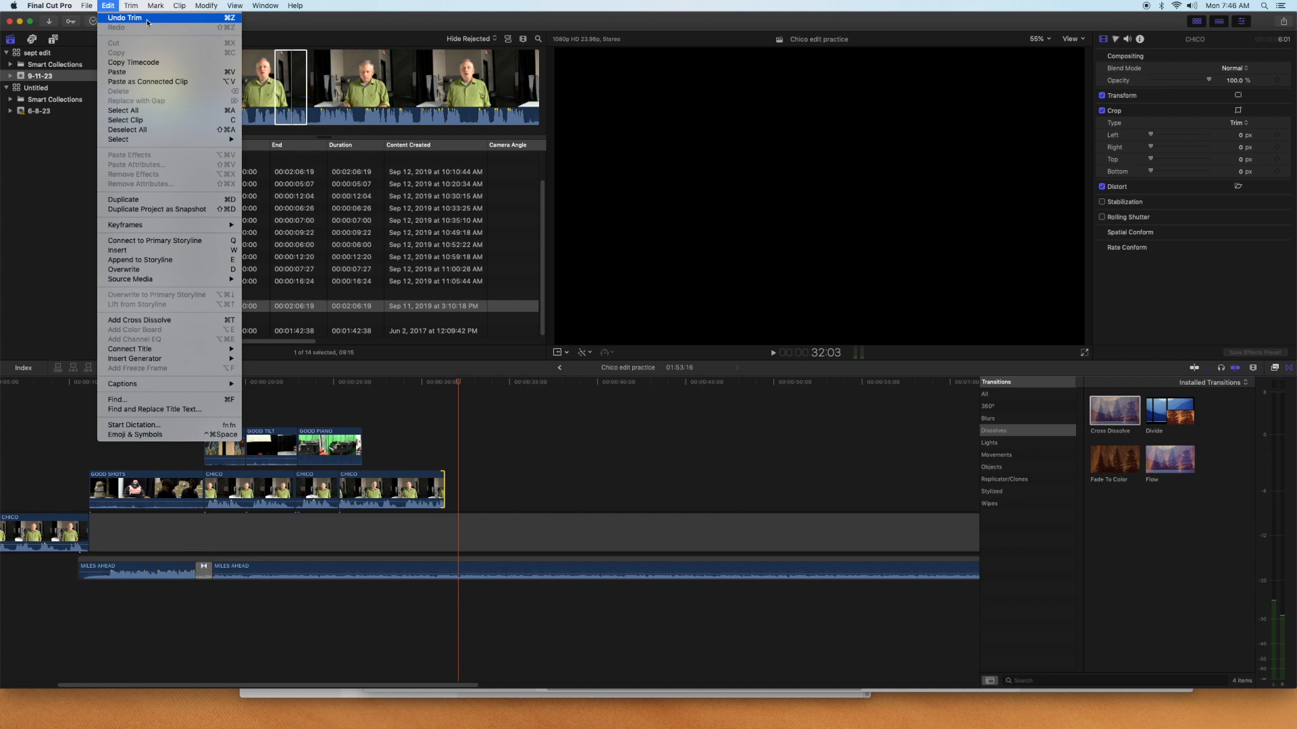
click(148, 22)
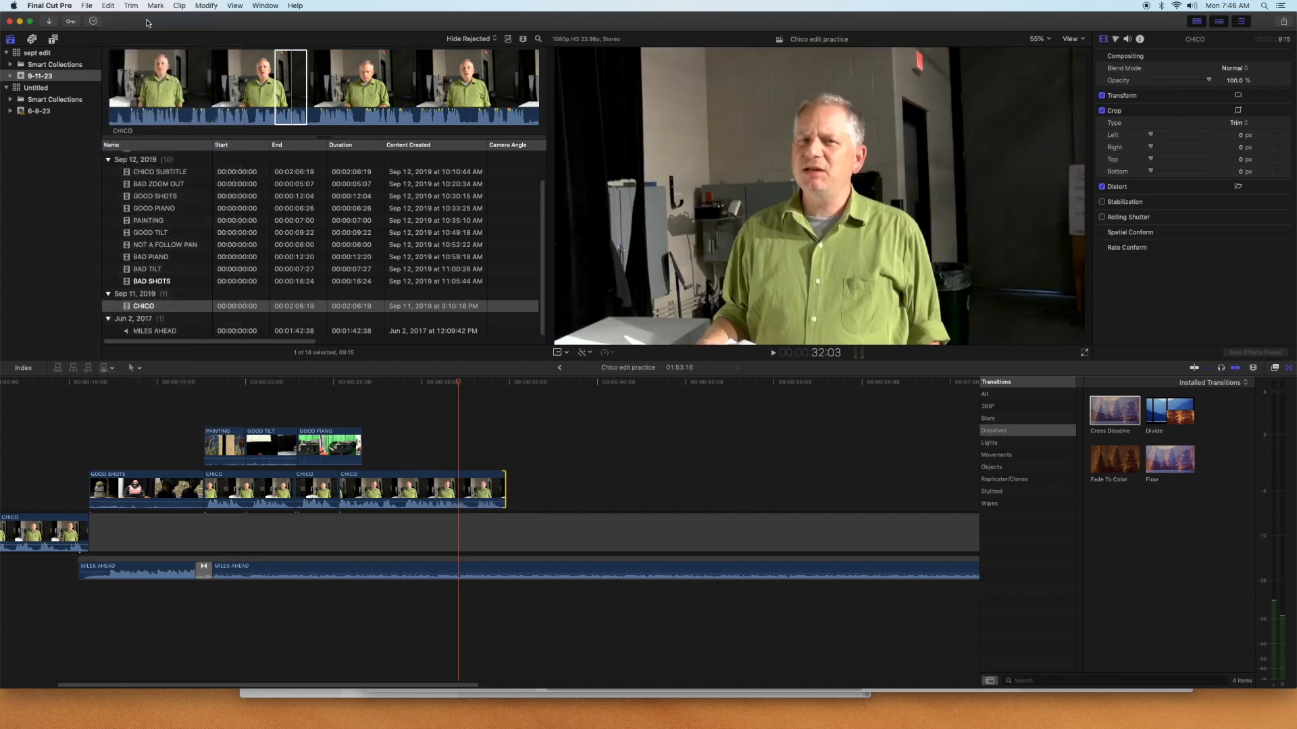
Undo the opacity change on the last CHICO standup clip and redo it
click(108, 5)
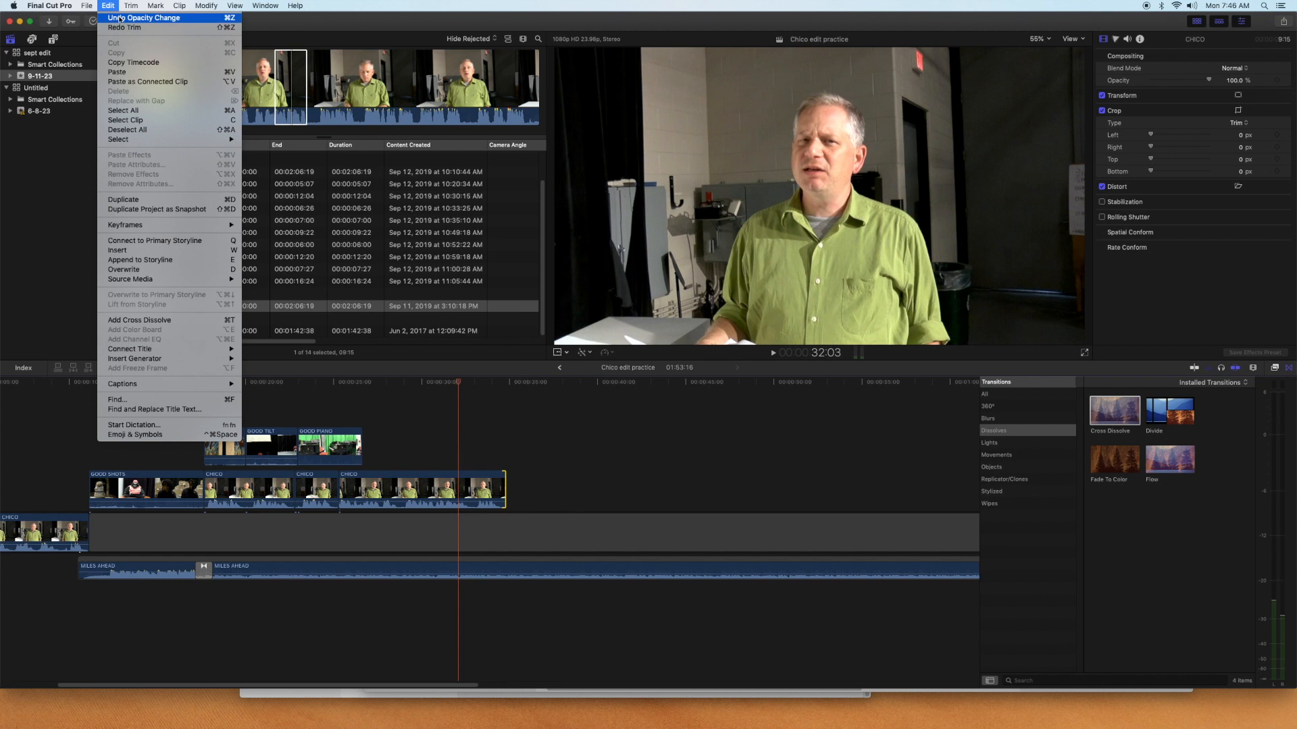
click(123, 17)
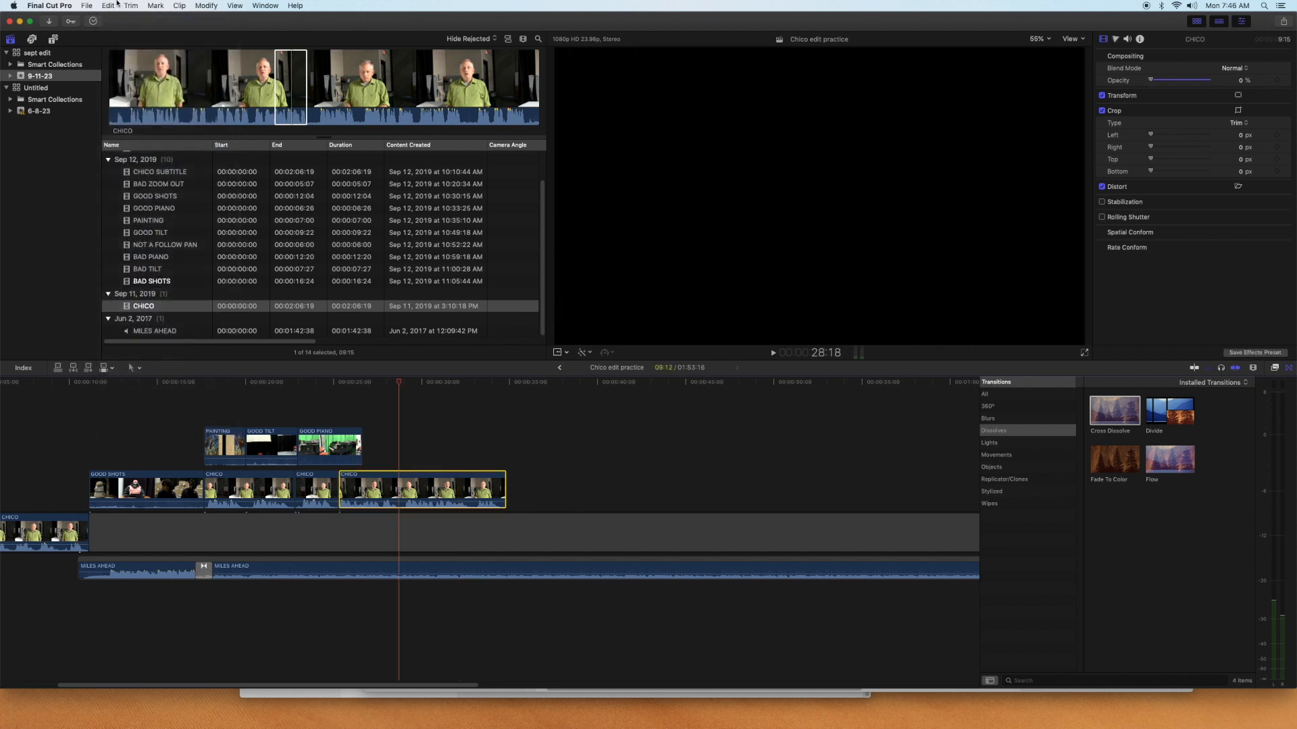
click(110, 5)
click(123, 29)
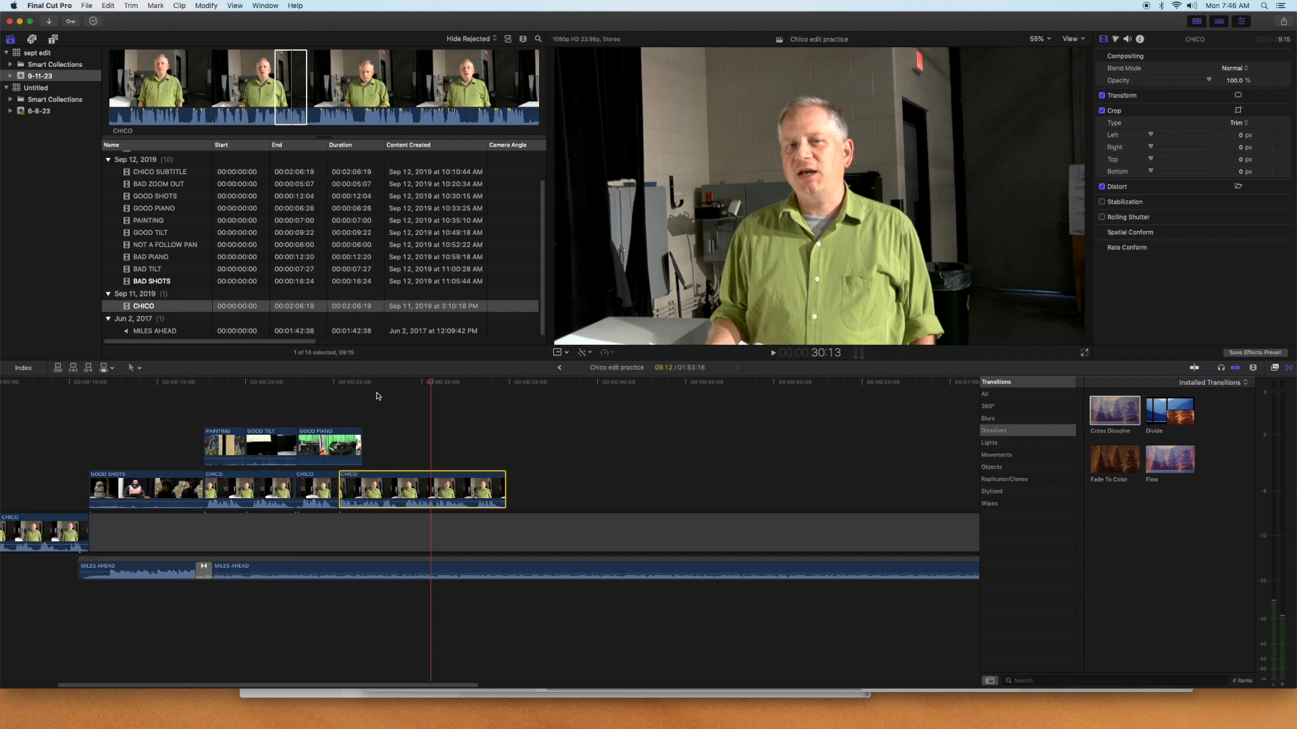
Browse all installed transitions beyond the Dissolves category and return to the start of the collection
click(458, 447)
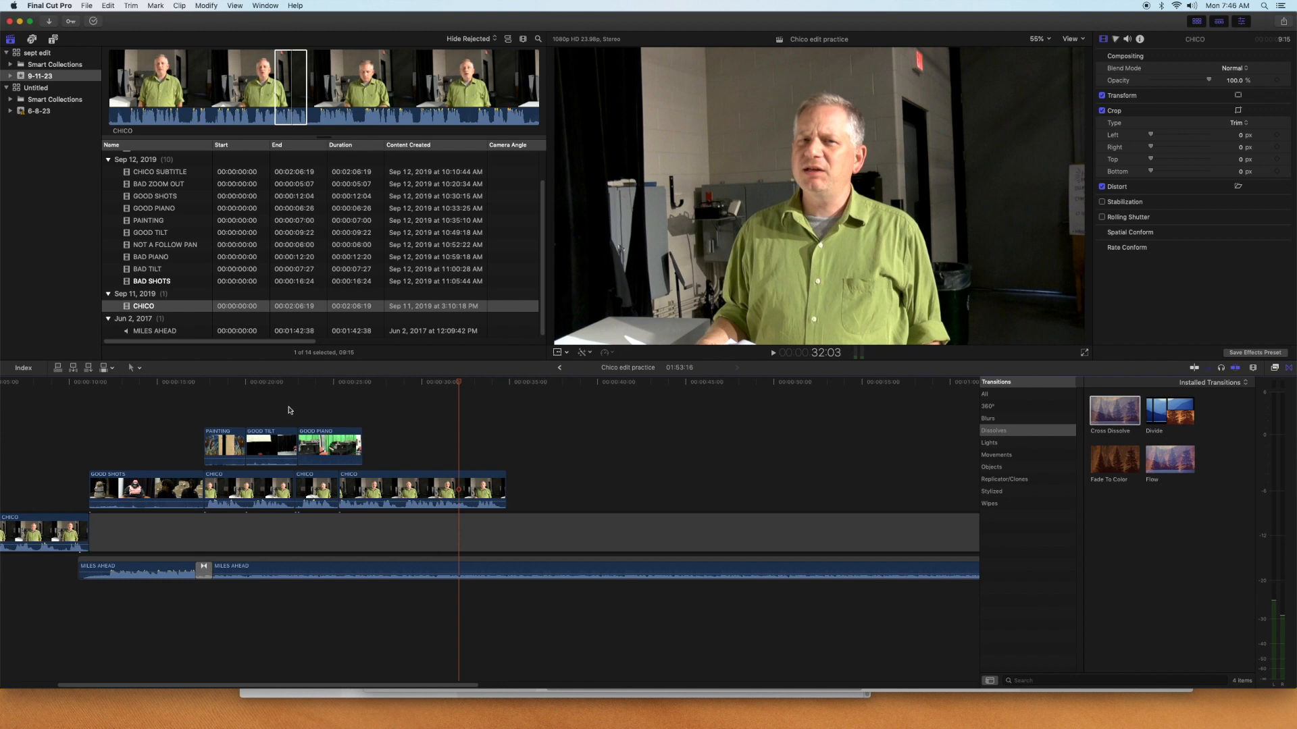
drag(349, 381, 337, 405)
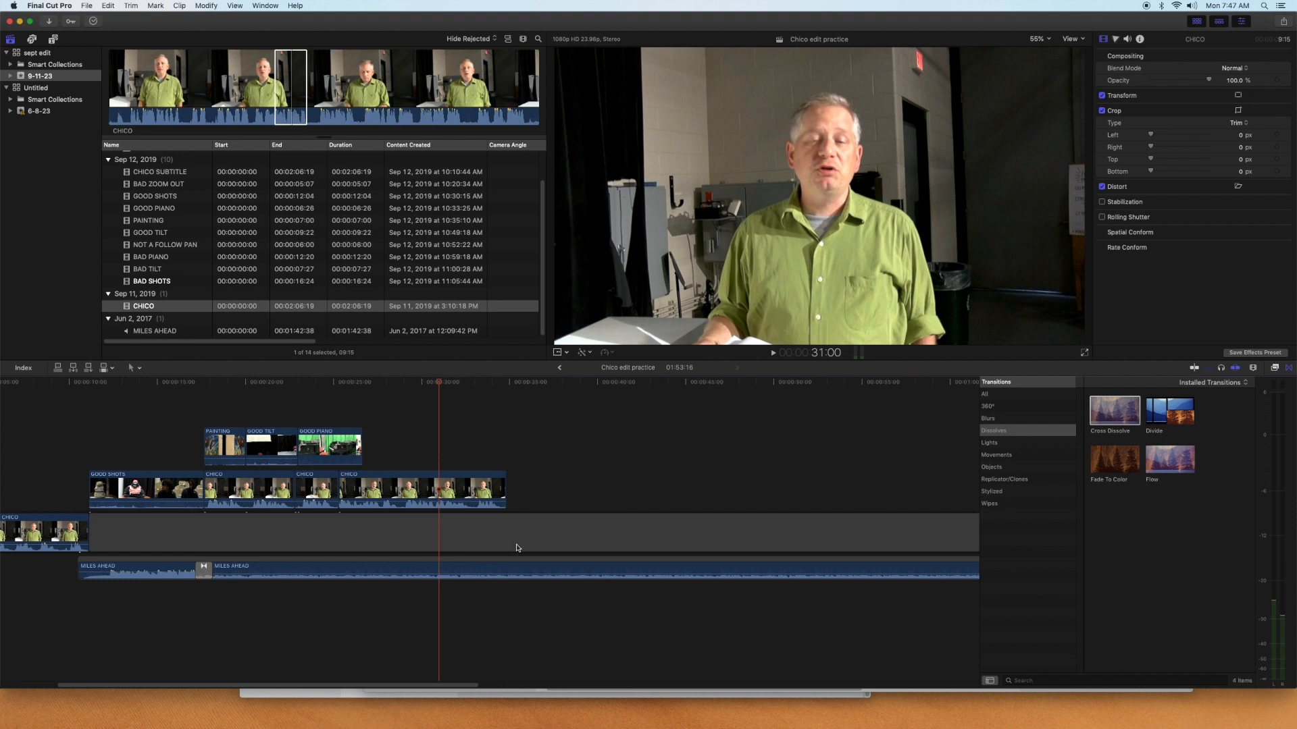
click(1288, 368)
click(1288, 368)
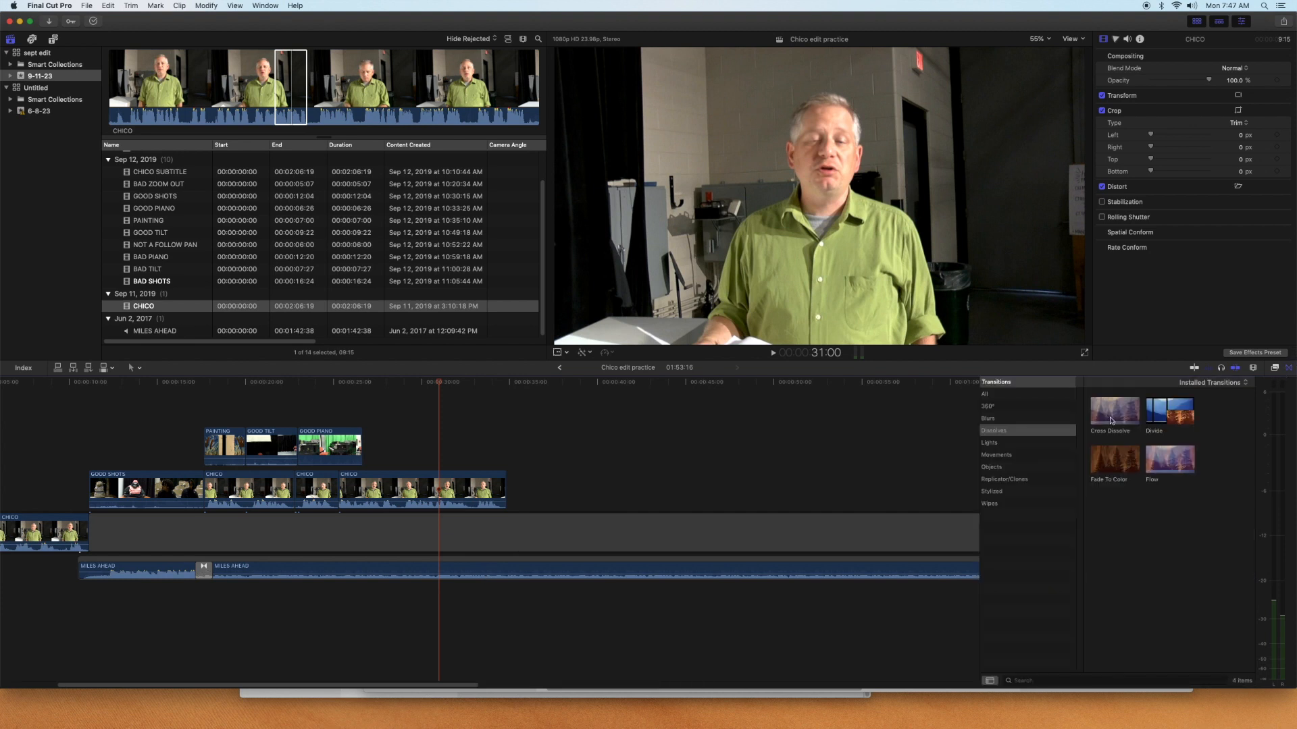
click(1111, 421)
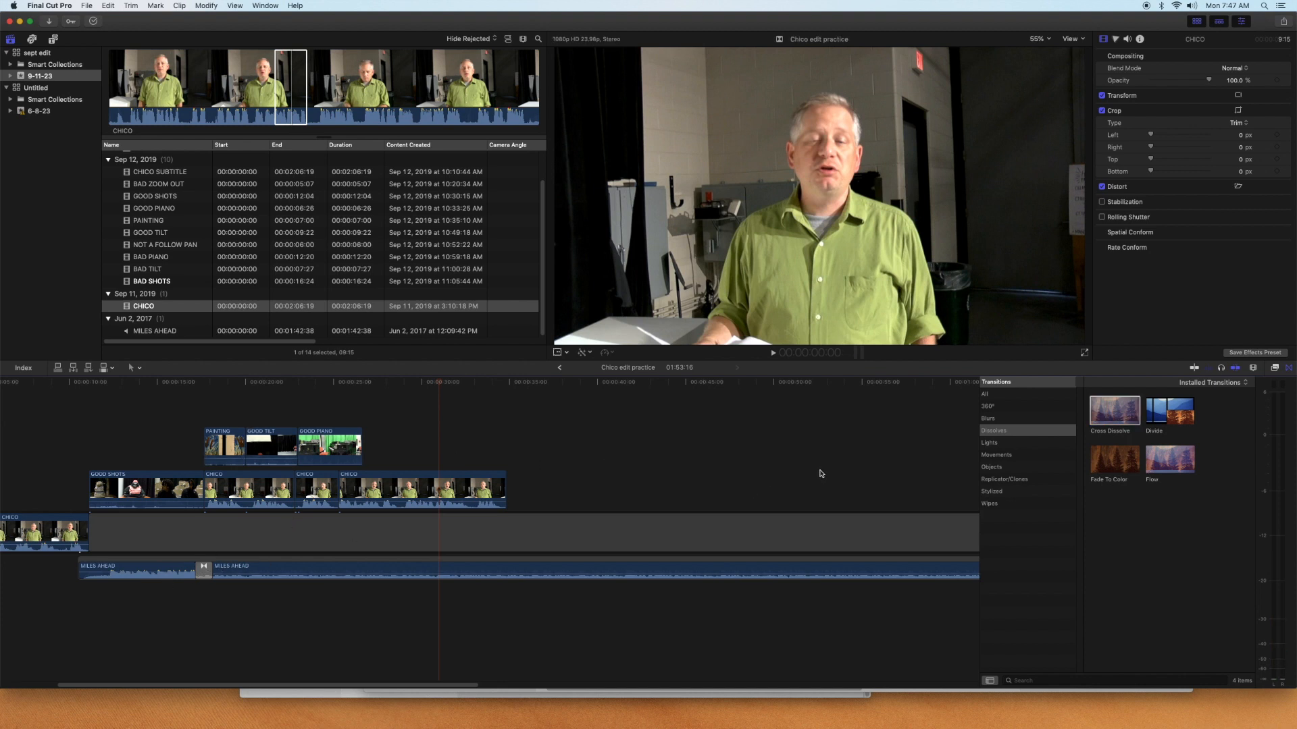
click(1021, 395)
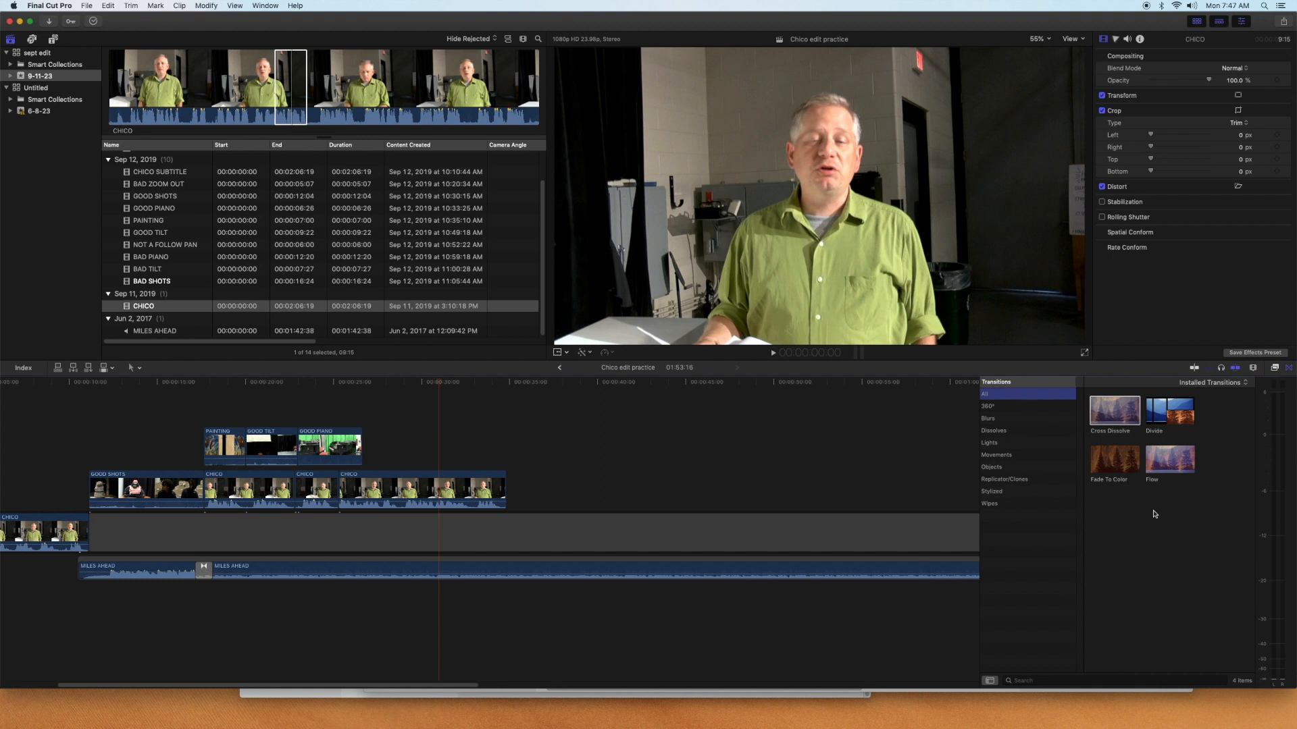
scroll(1153, 513, down, 10)
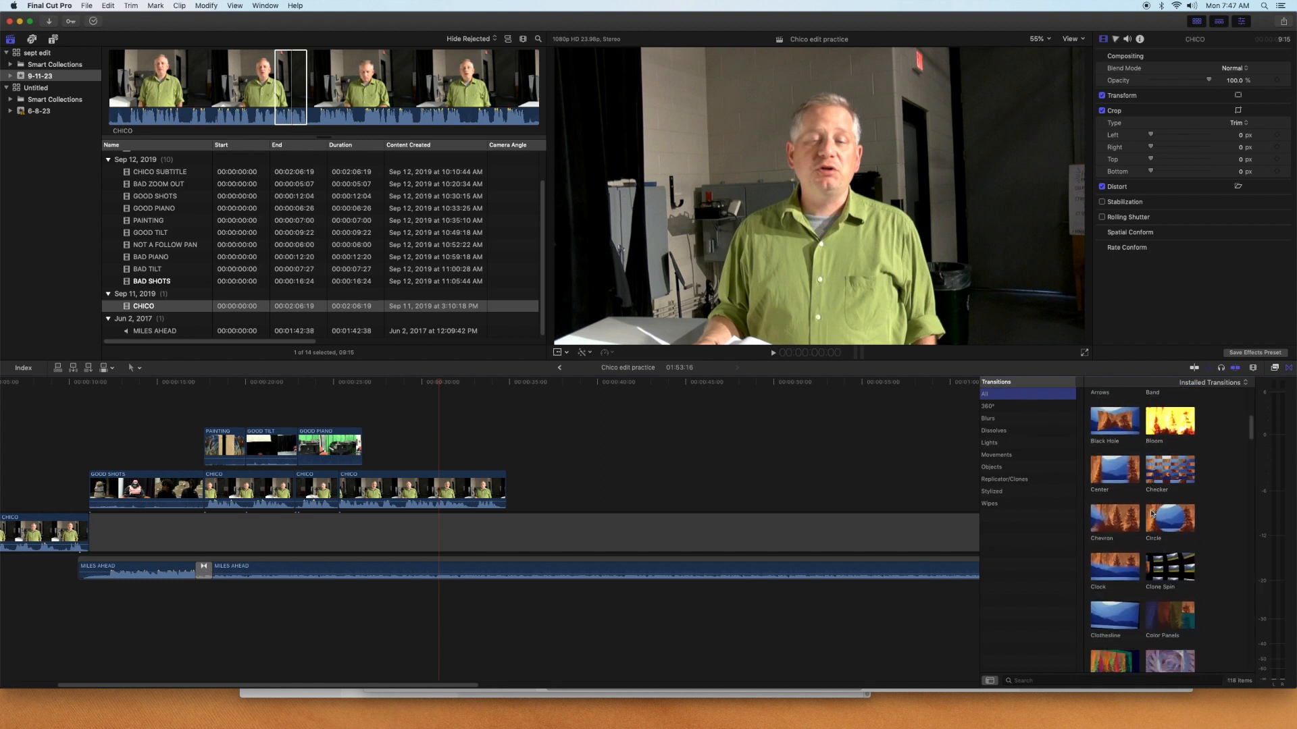
scroll(1153, 514, down, 10)
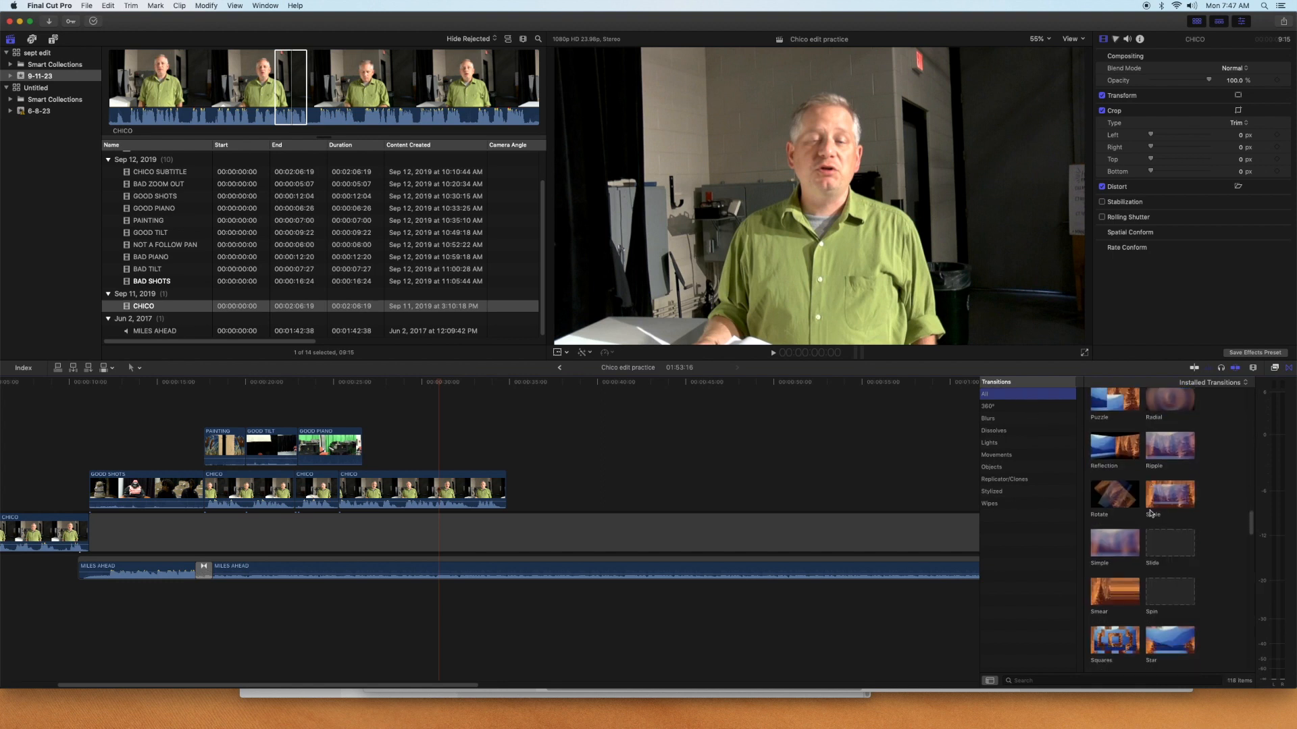
drag(1252, 550, 1227, 395)
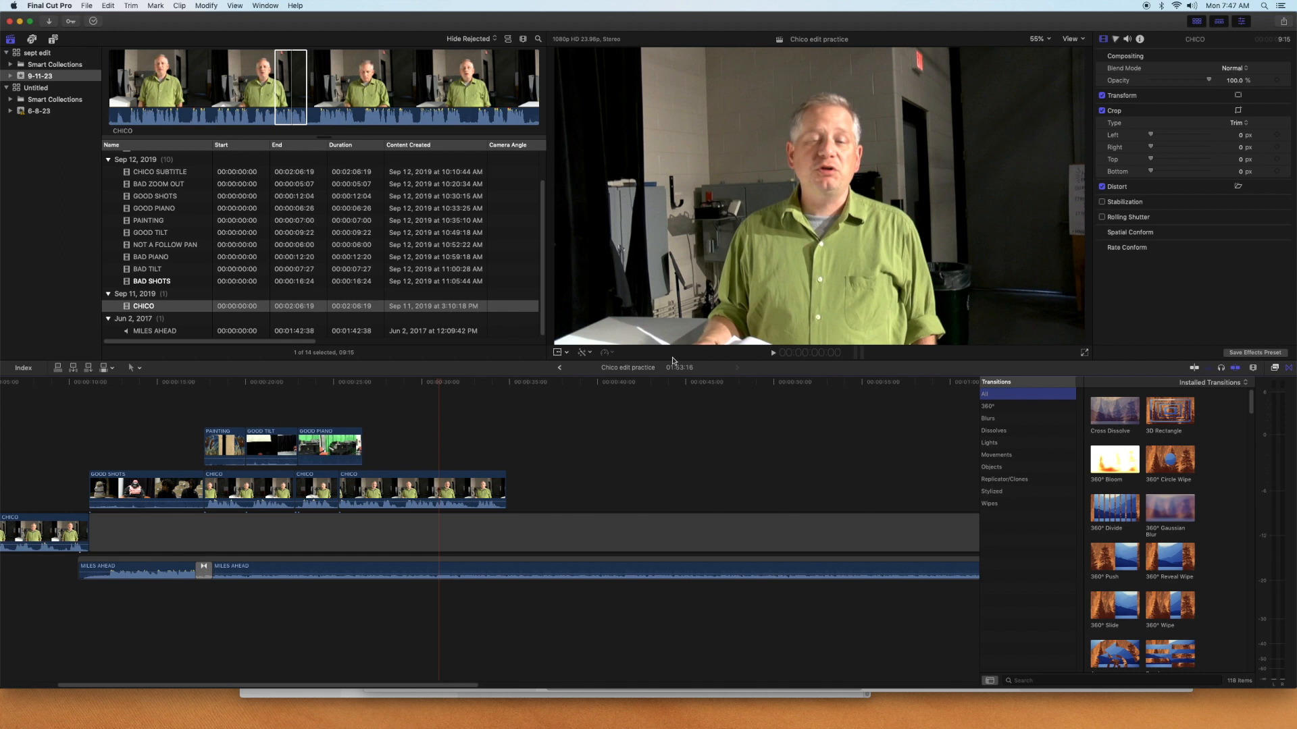
Apply the 360° Divide transition to both ends of the GOOD PIANO clip
click(441, 383)
drag(442, 387, 453, 386)
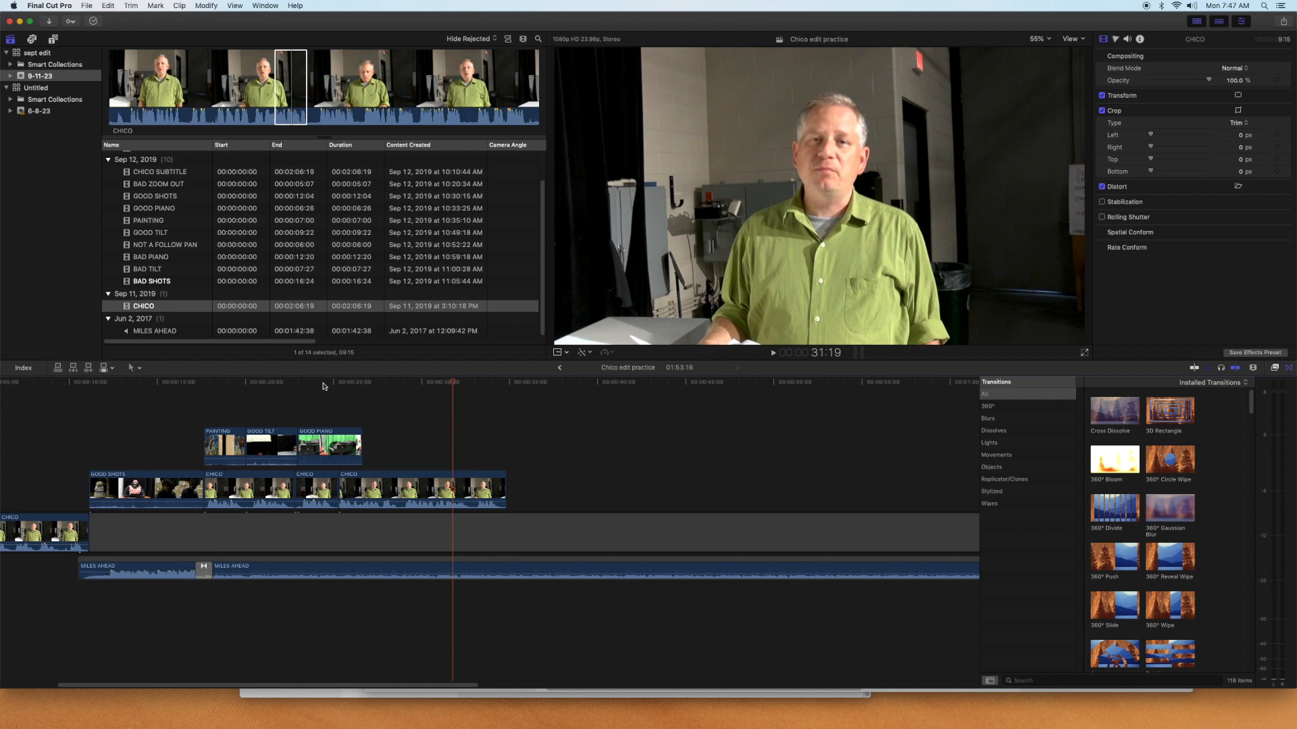
click(229, 387)
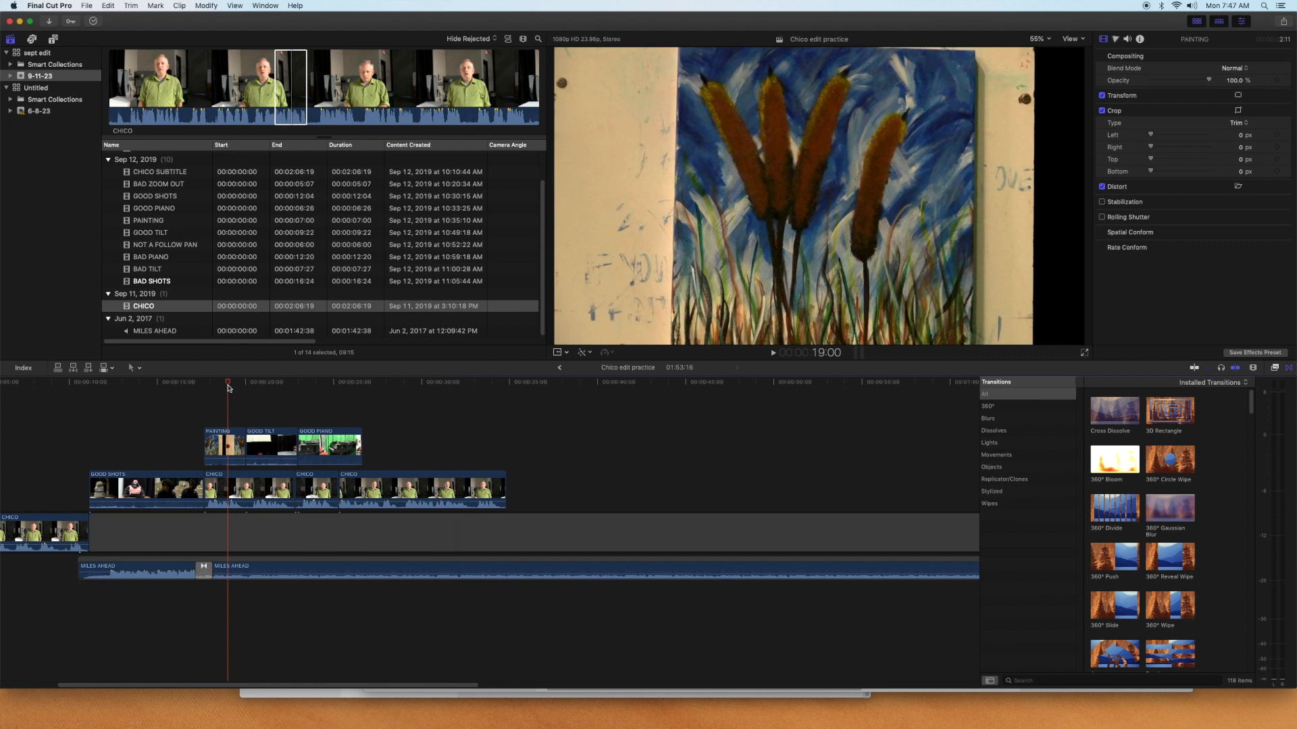
click(283, 387)
click(248, 383)
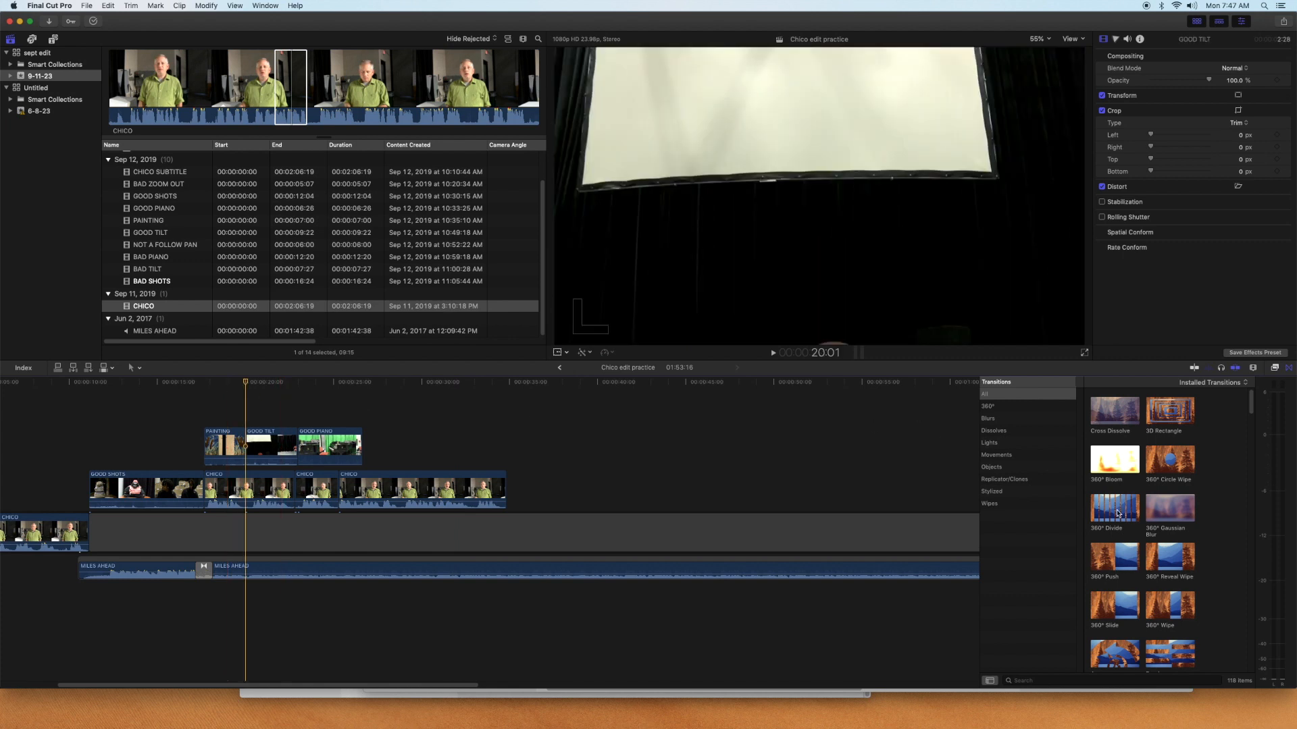
click(1116, 508)
click(227, 383)
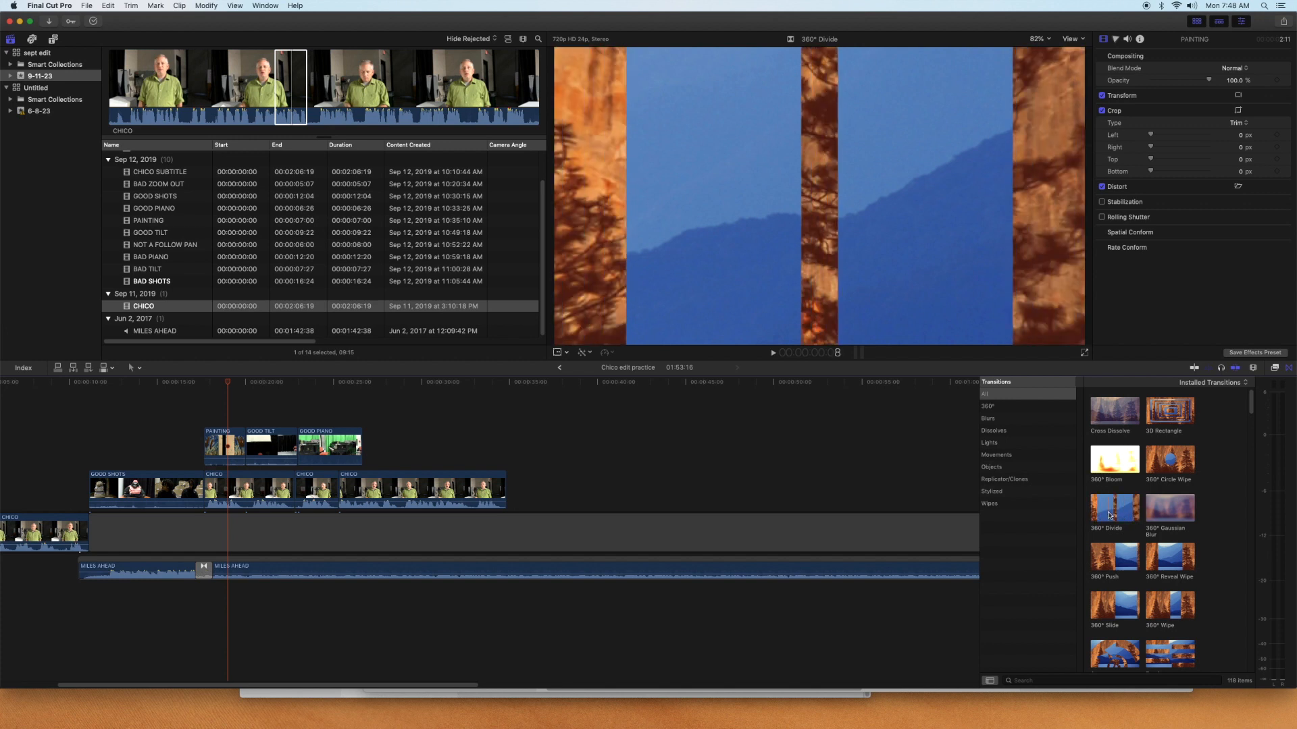
mouse_move(1123, 516)
mouse_down()
mouse_move(942, 481)
mouse_move(593, 482)
mouse_move(311, 445)
mouse_move(324, 445)
mouse_up()
Play from the end of GOOD TILT through the transitions at both ends of GOOD PIANO
click(285, 383)
key(space)
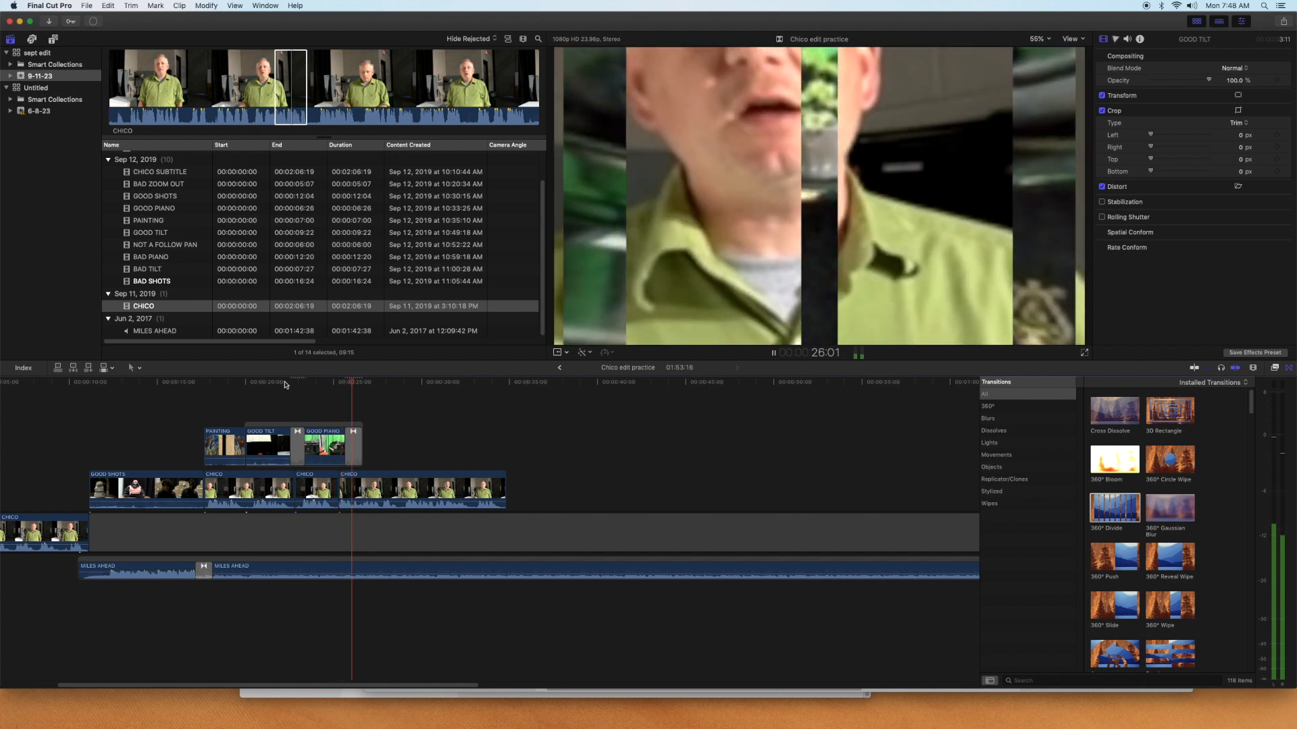
key(space)
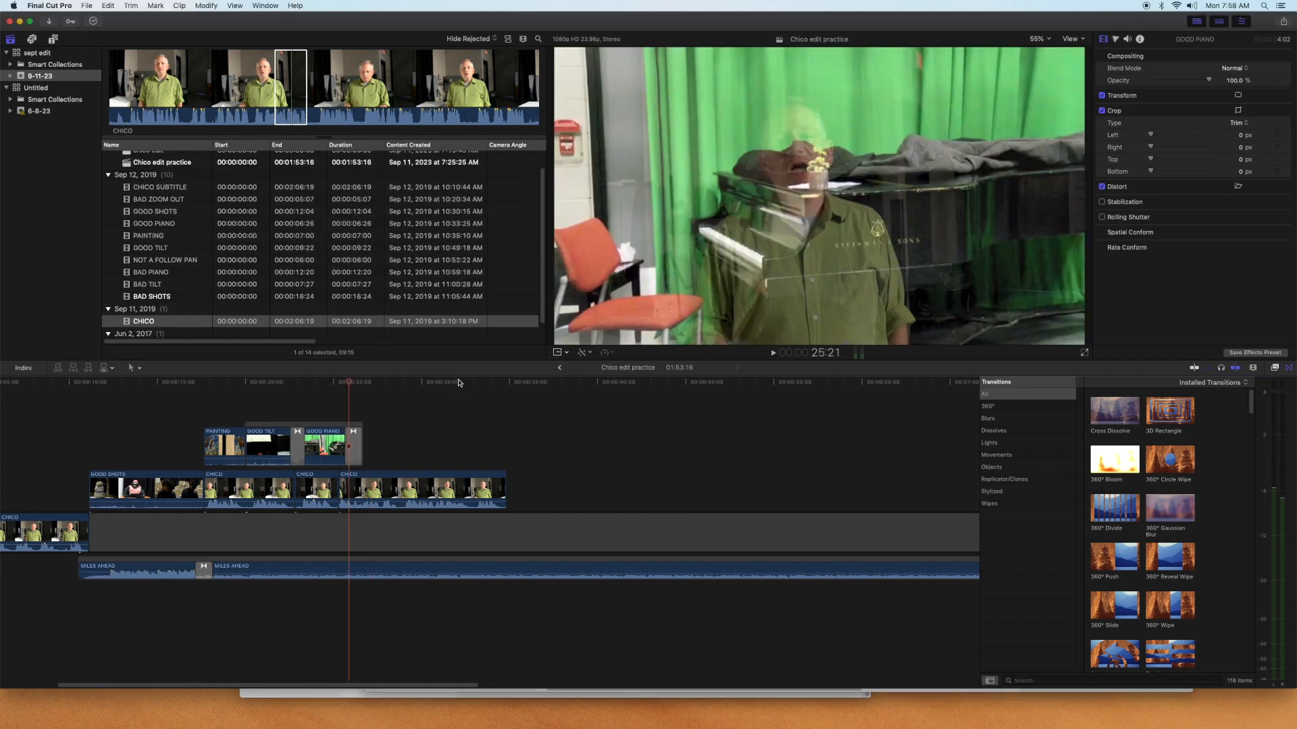
Replace the transition at the end of GOOD PIANO with a Cross Dissolve and play it from 25:08
click(458, 383)
drag(1106, 418, 350, 454)
click(339, 383)
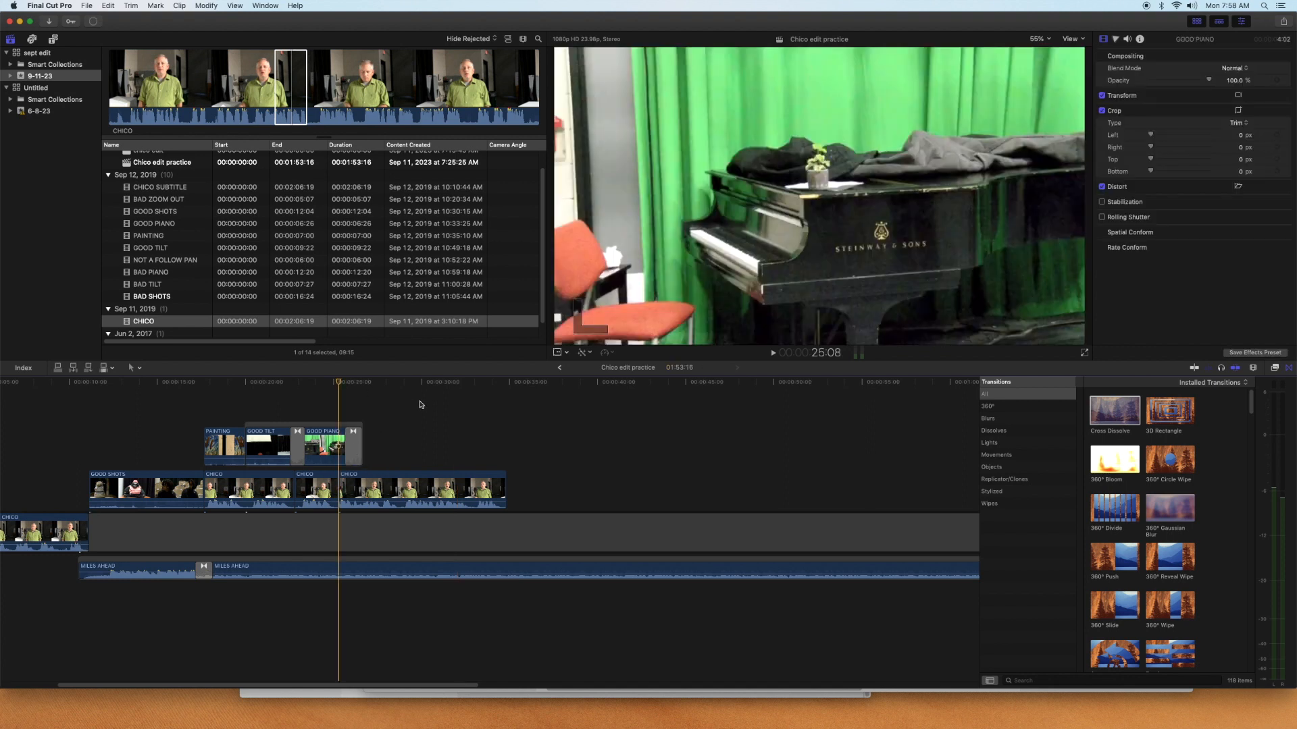
key(space)
key(space)
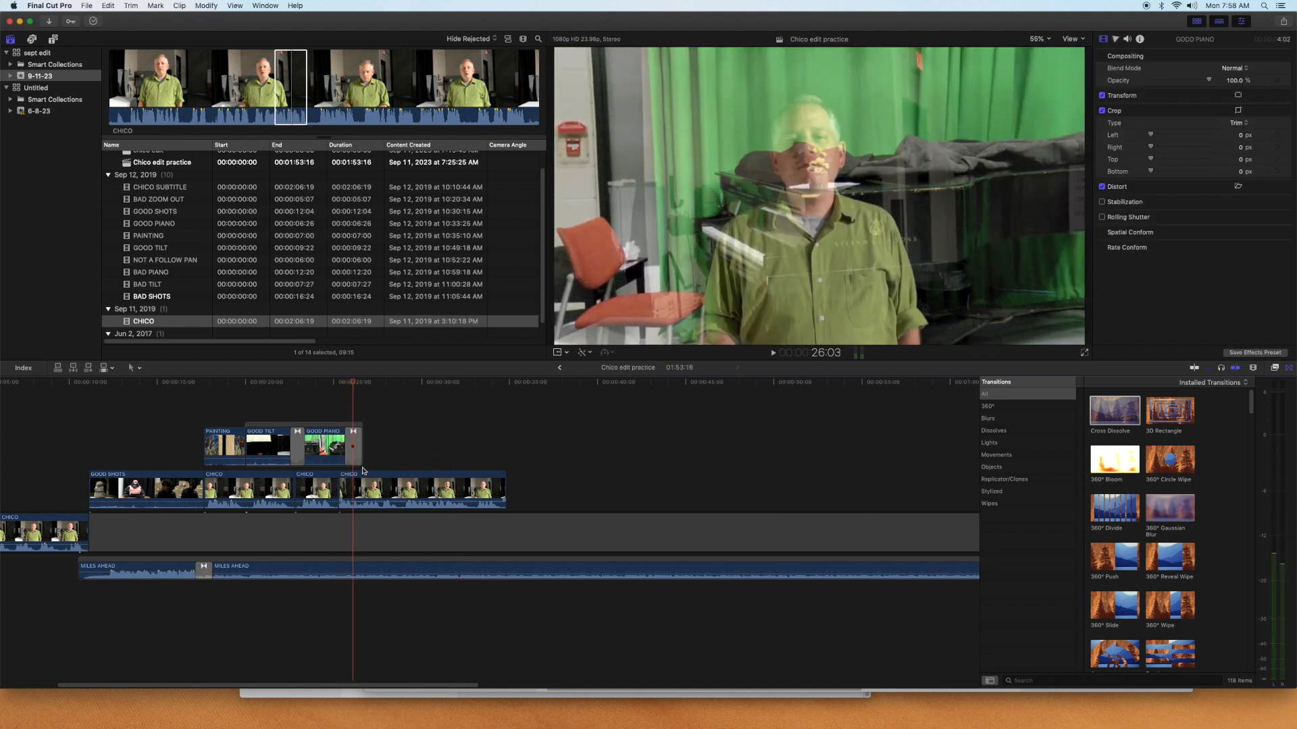
Review the Cross Dissolve between GOOD TILT and GOOD PIANO, playing the sequence from 21:07
click(299, 383)
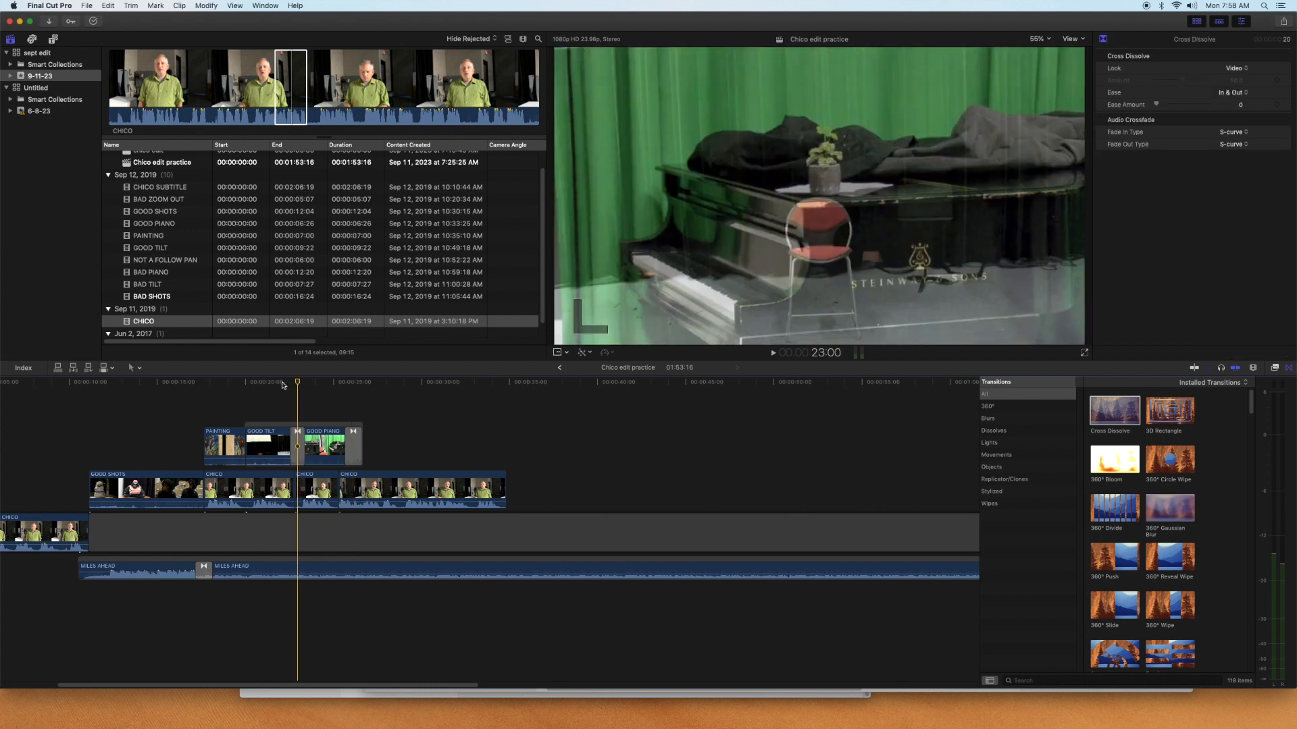
click(269, 383)
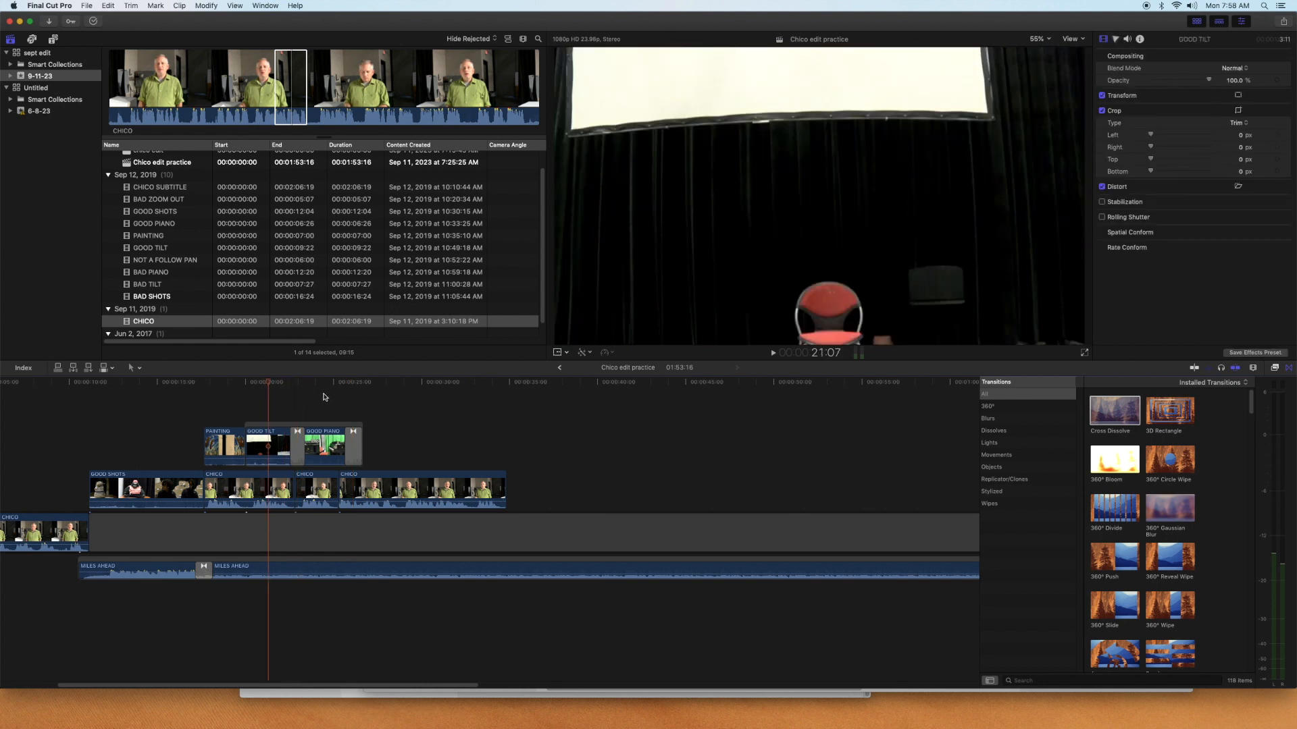
key(space)
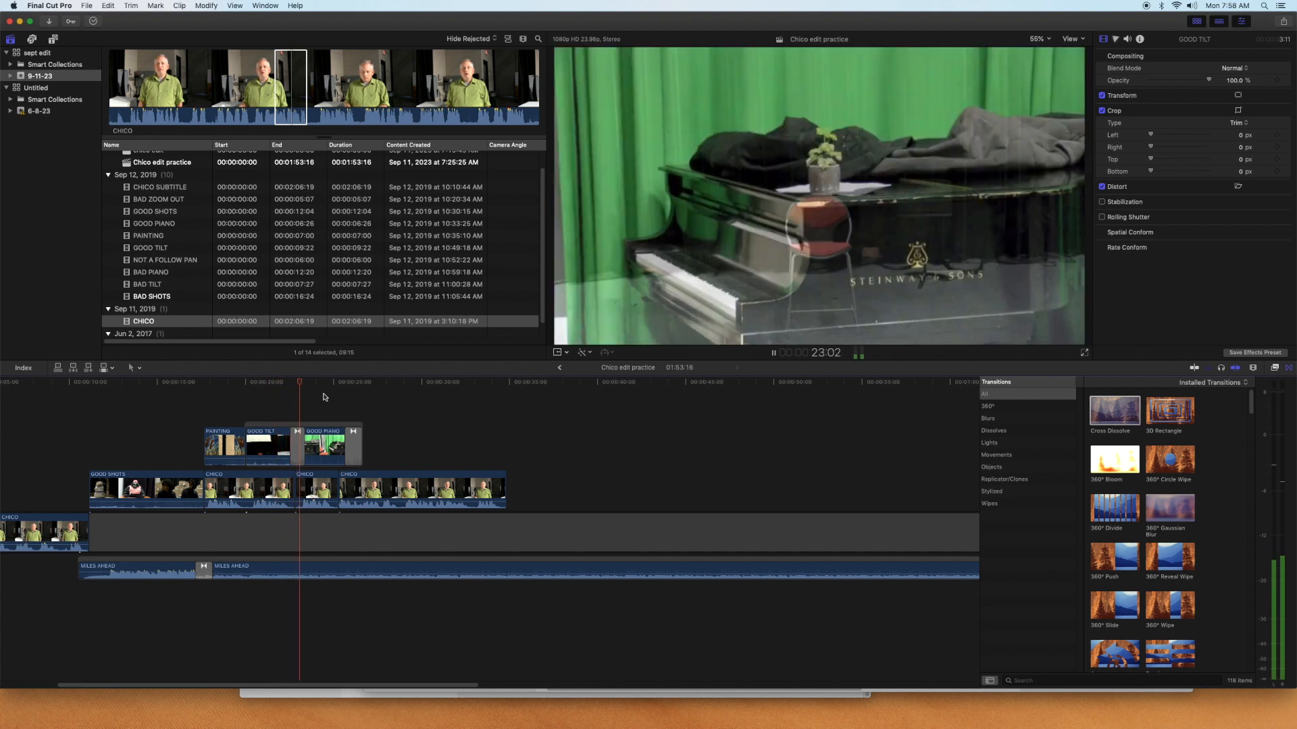
key(space)
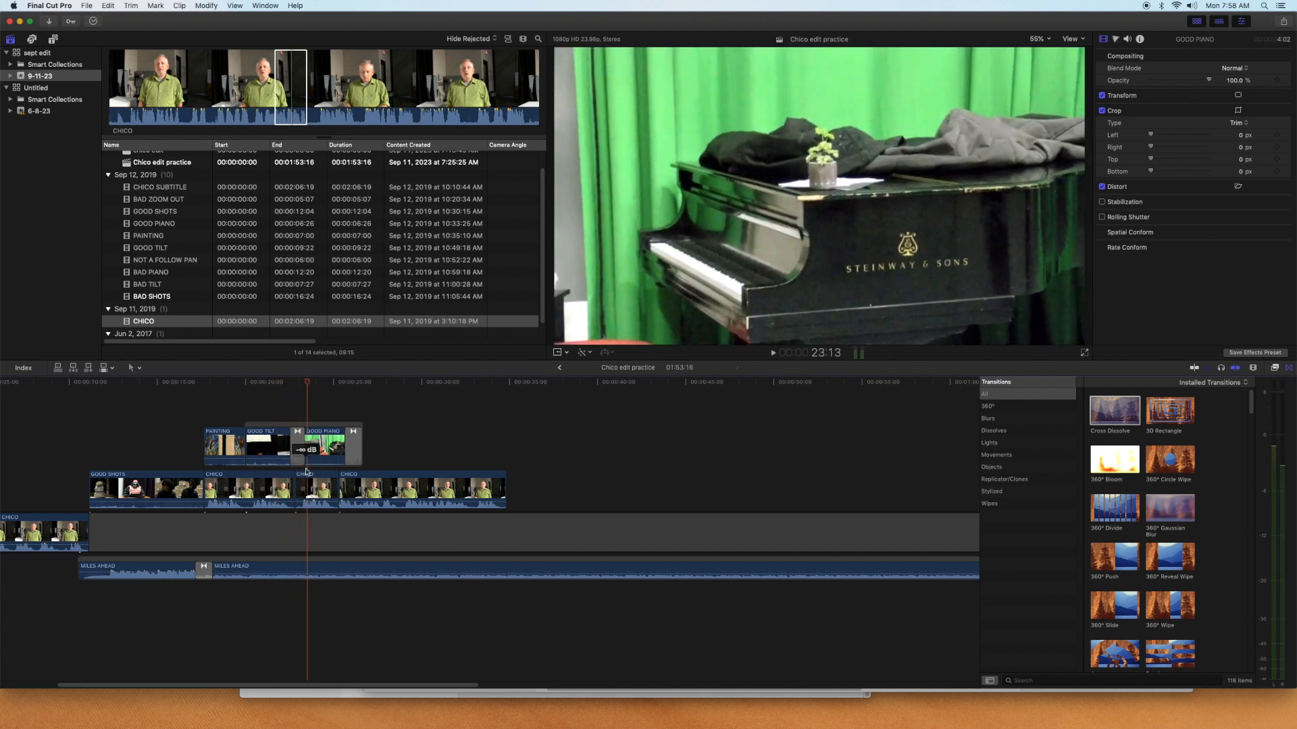
click(295, 383)
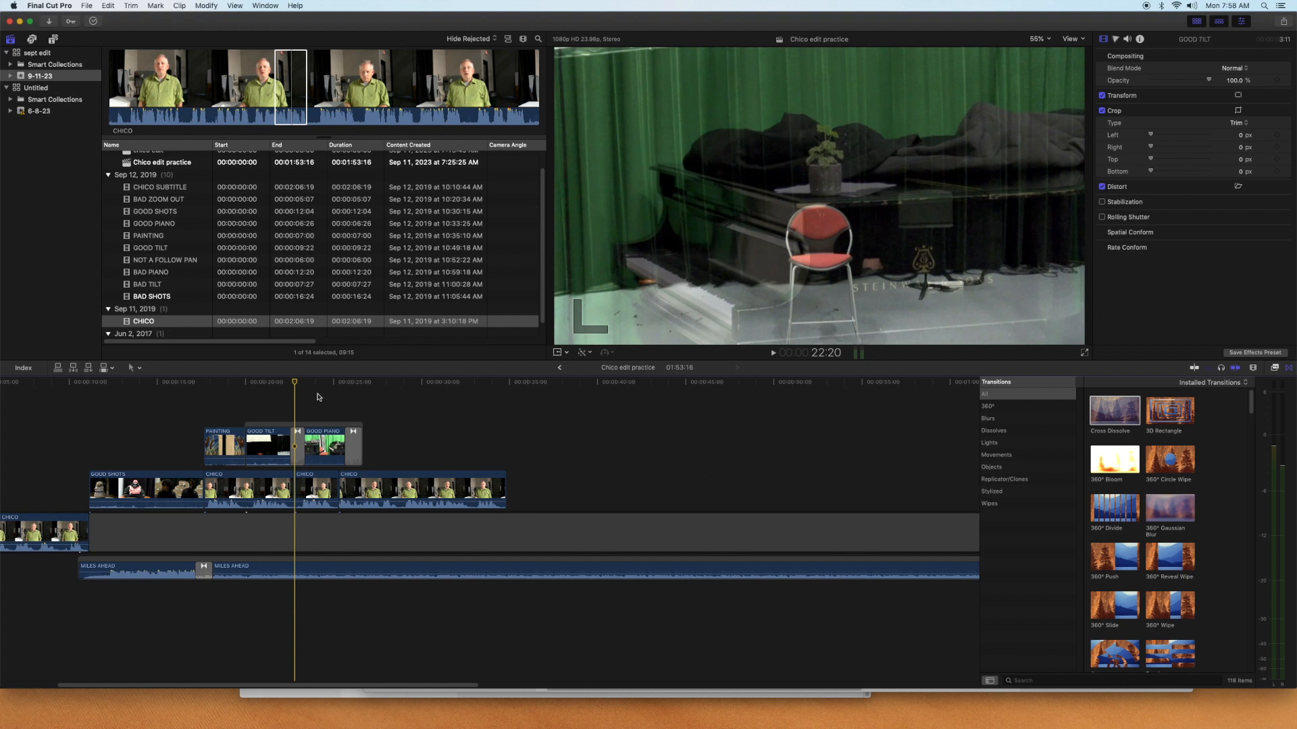
click(324, 398)
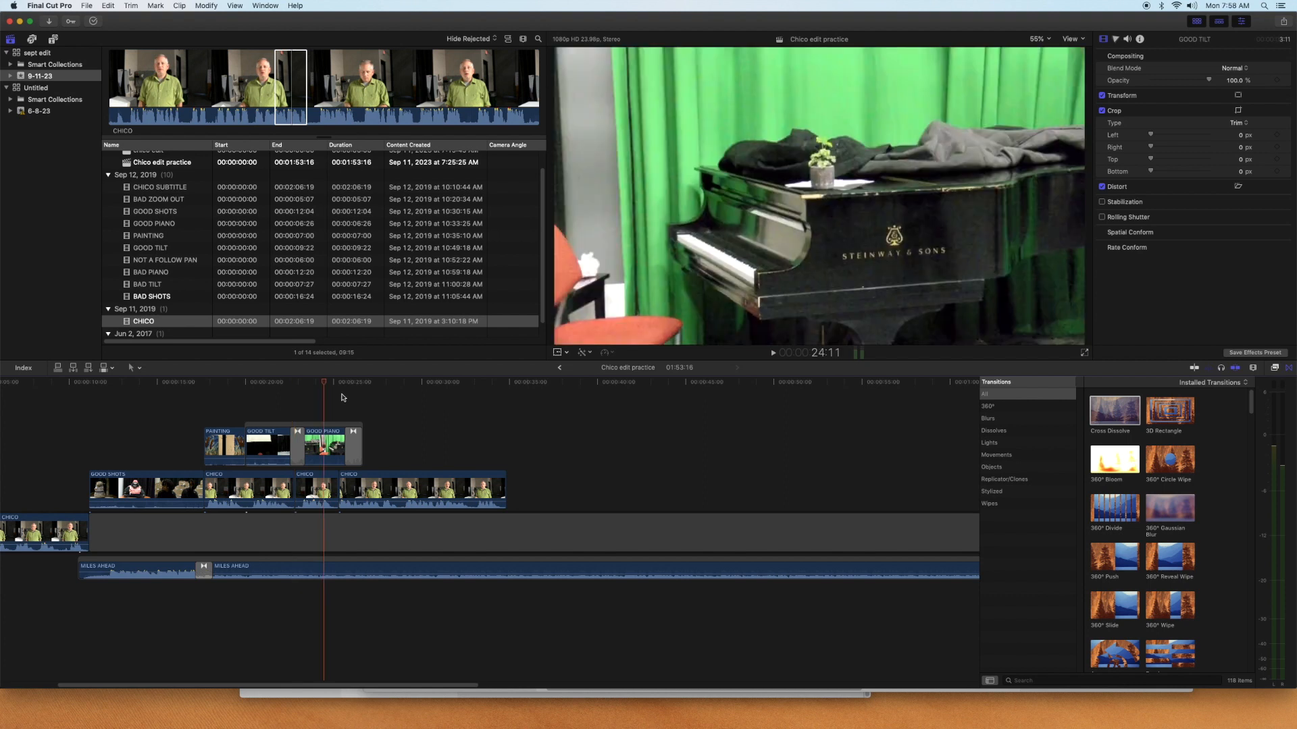
Try lowering the opacity of the short CHICO narration clip beneath GOOD PIANO, undo the change, and return to 26:16
click(318, 491)
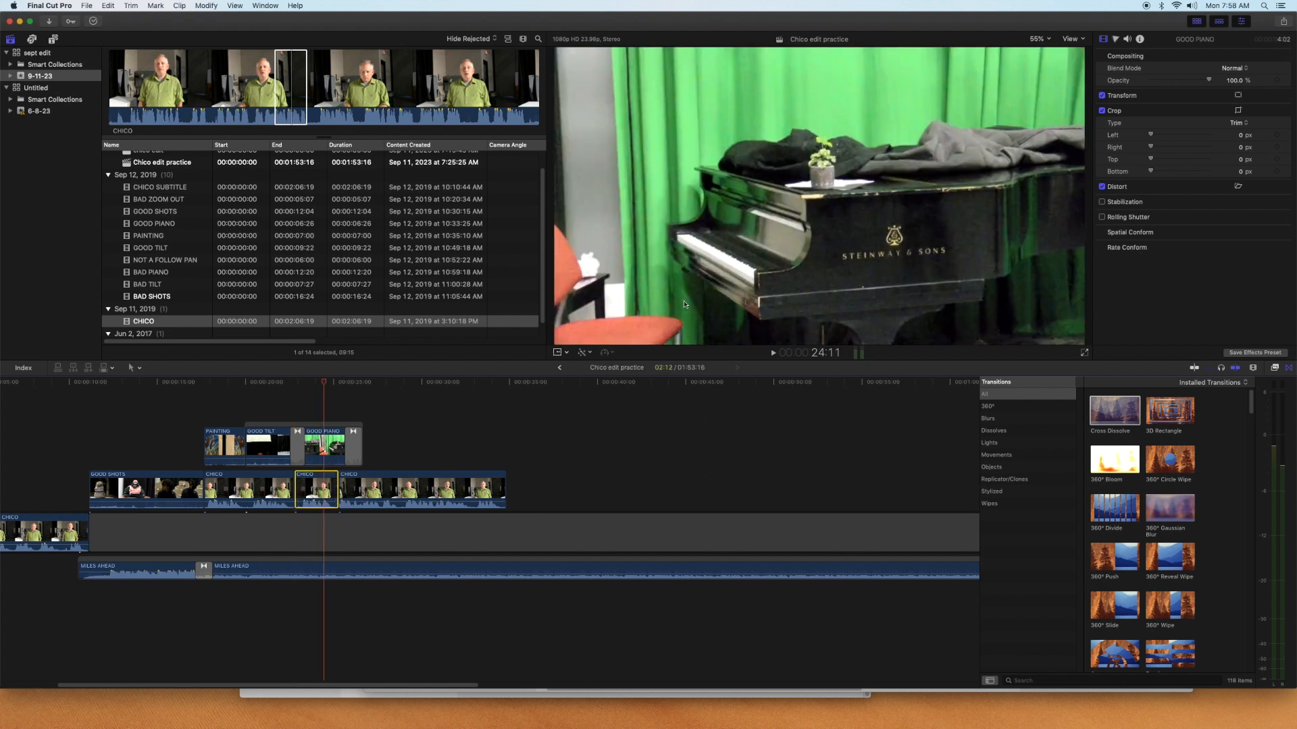
drag(1209, 79, 1146, 85)
key(super+z)
click(360, 398)
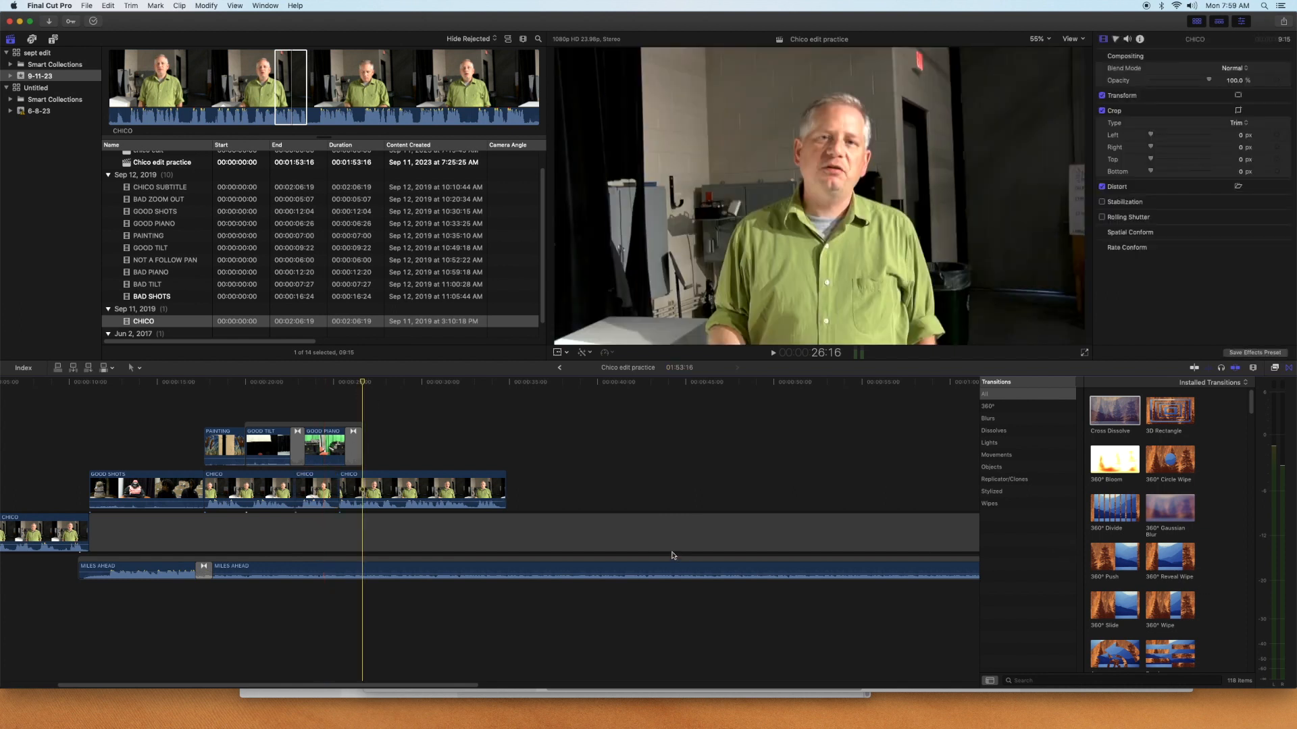
Replace the transition between GOOD TILT and GOOD PIANO with the Curtains transition from the Objects category
scroll(1177, 569, down, 10)
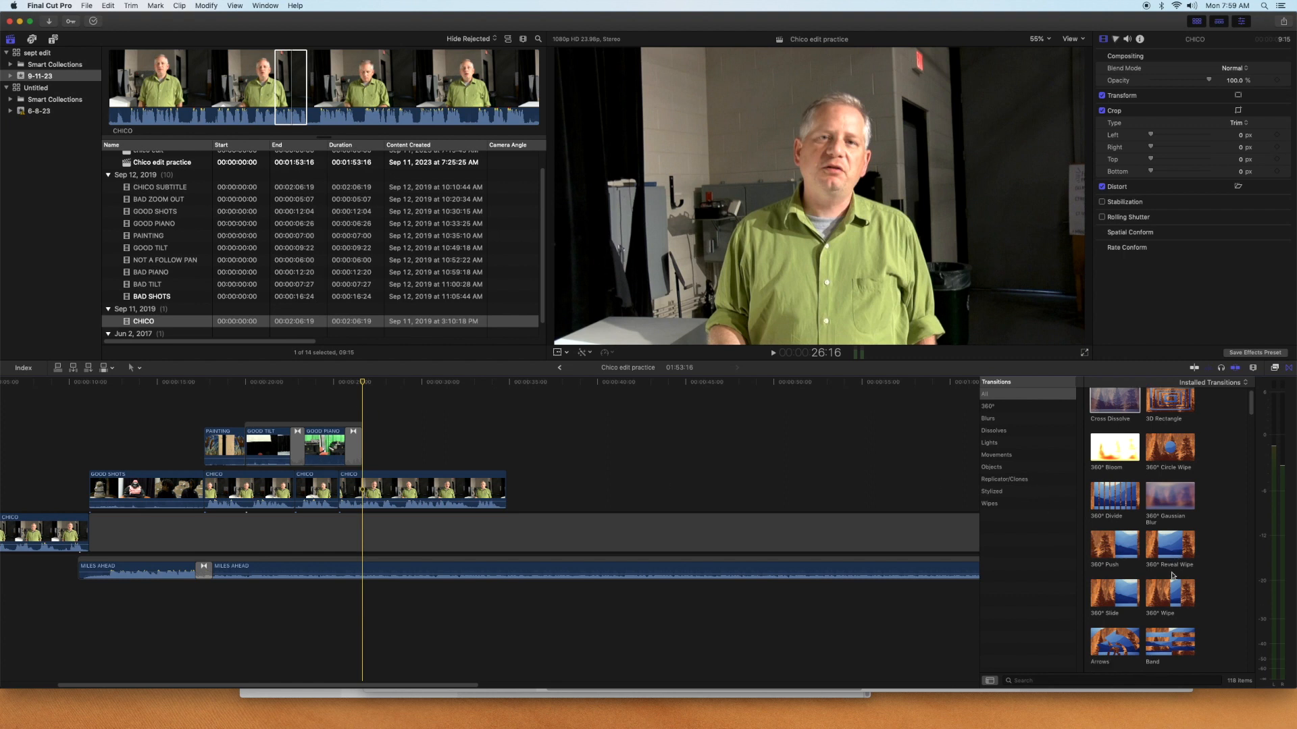
click(1028, 419)
click(1037, 431)
click(1035, 467)
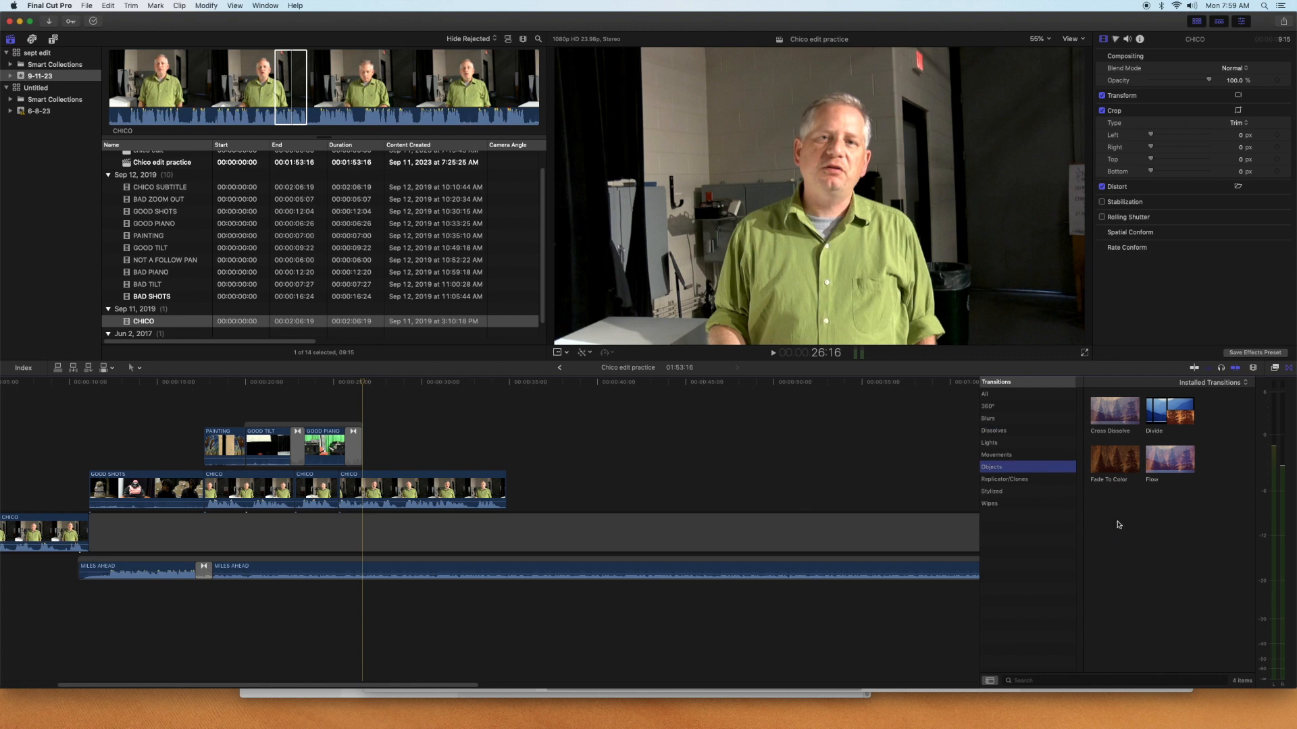
click(1121, 468)
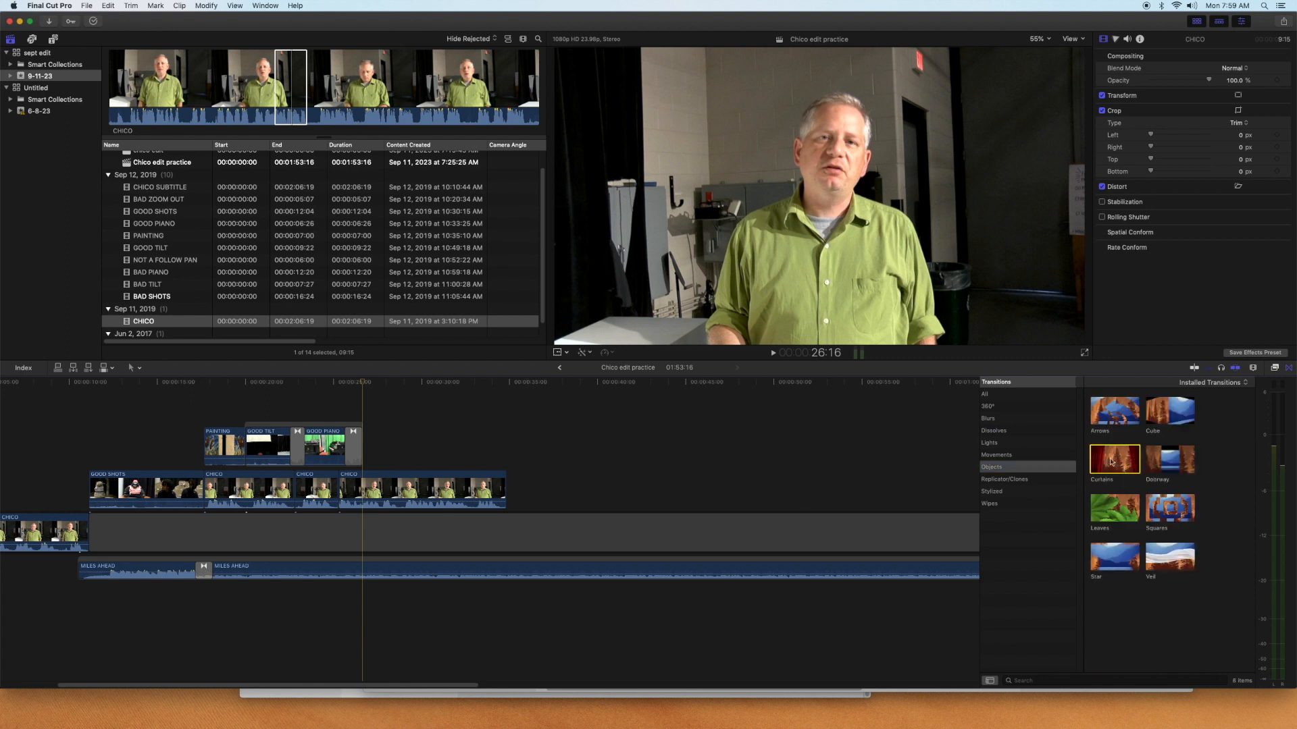
drag(1115, 462, 296, 449)
Play the Curtains transition between GOOD TILT and GOOD PIANO from 22:14, and move the playhead to 28:06
click(289, 382)
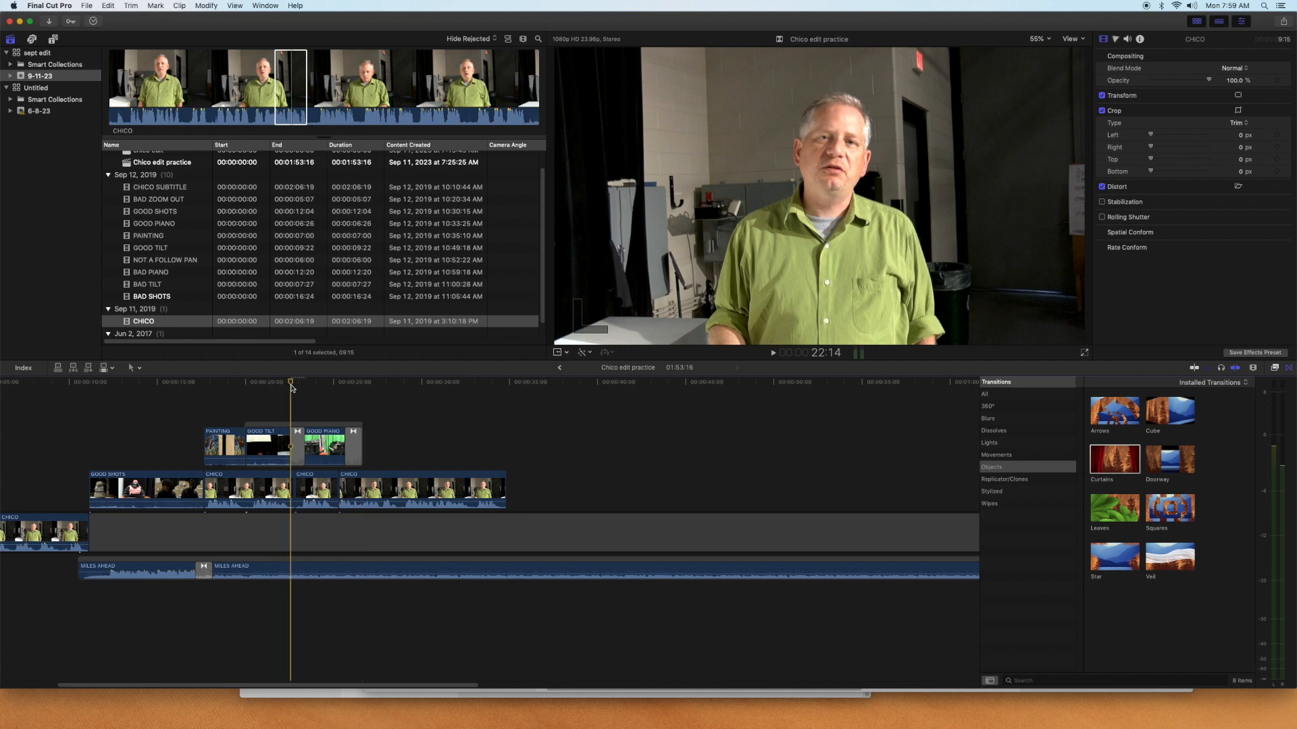
key(space)
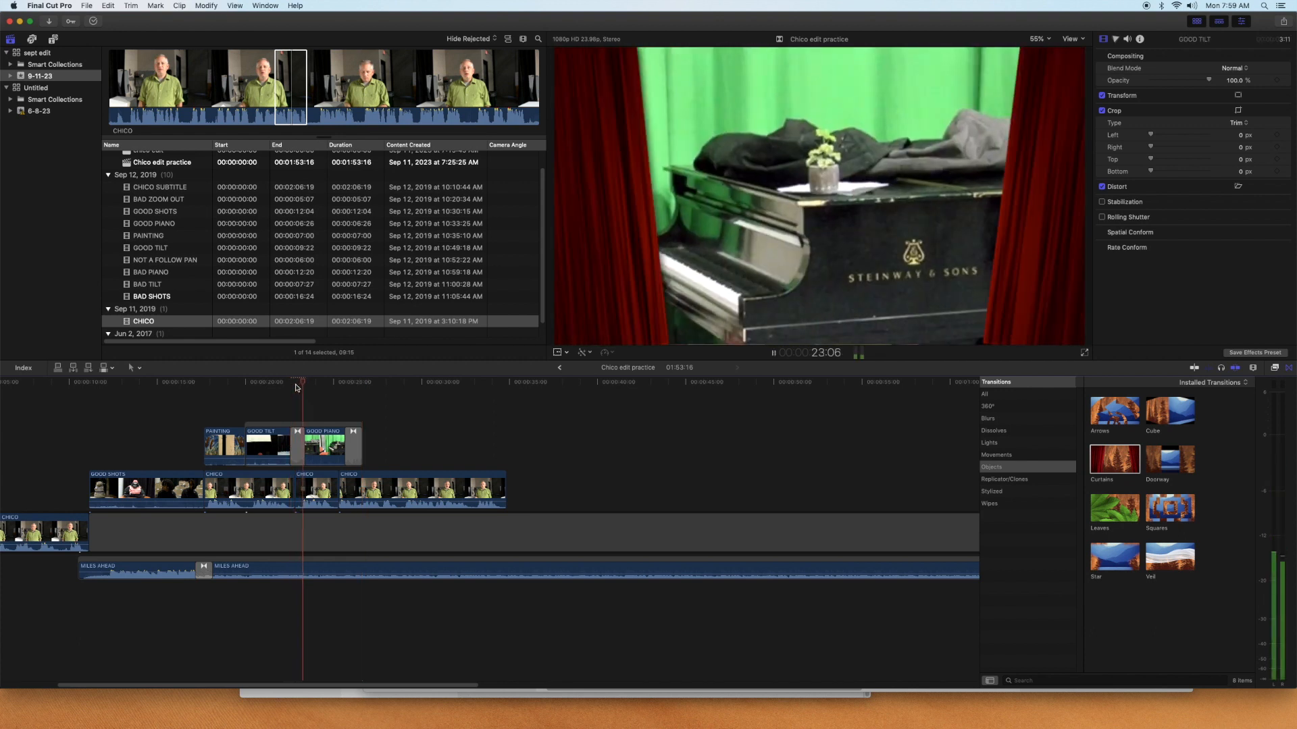
key(space)
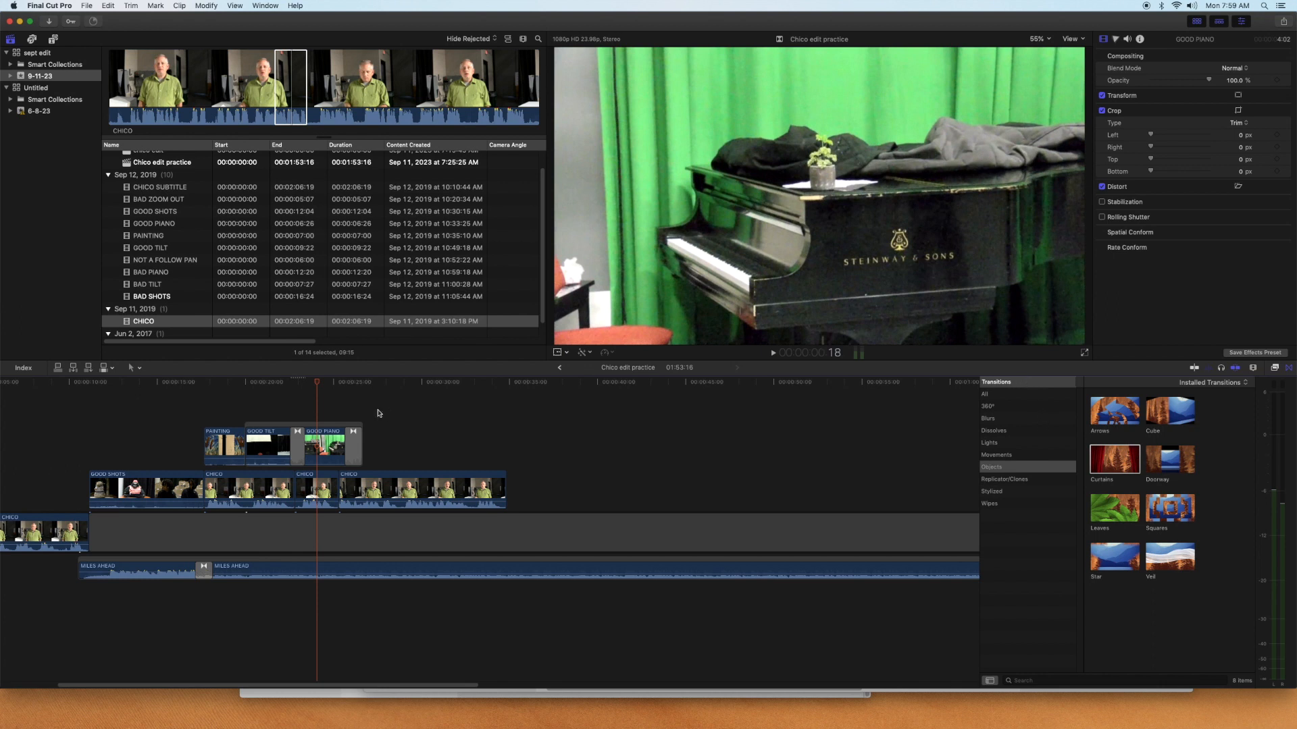
click(390, 383)
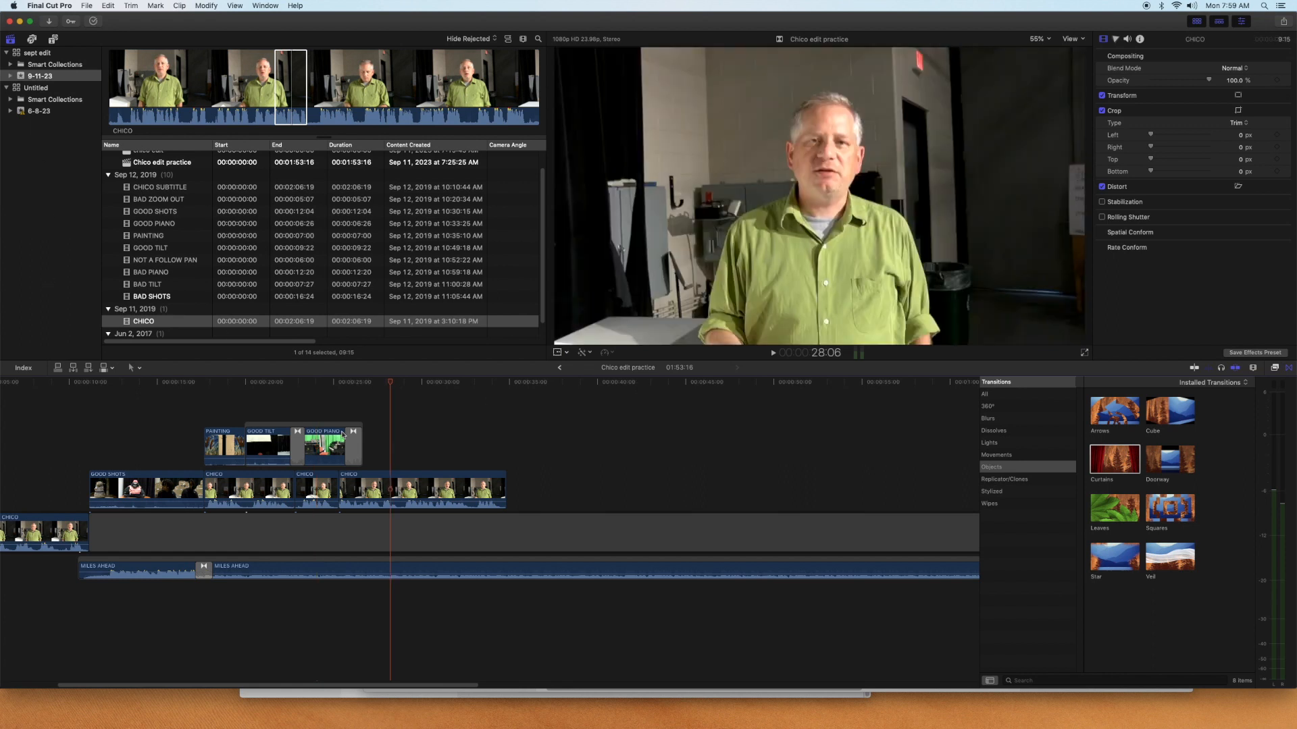
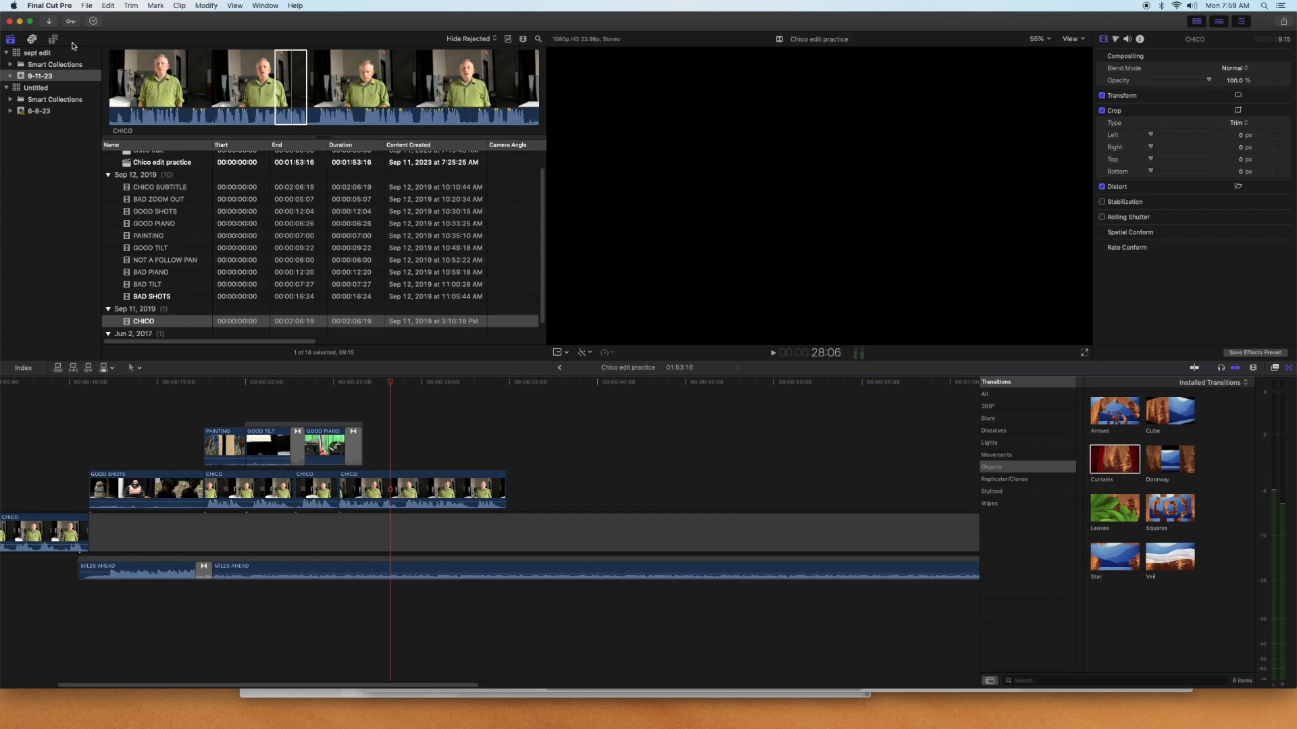
Browse the installed titles, including the Build In/Out, Bumper/Opener and Credits categories
key(alt+super+1)
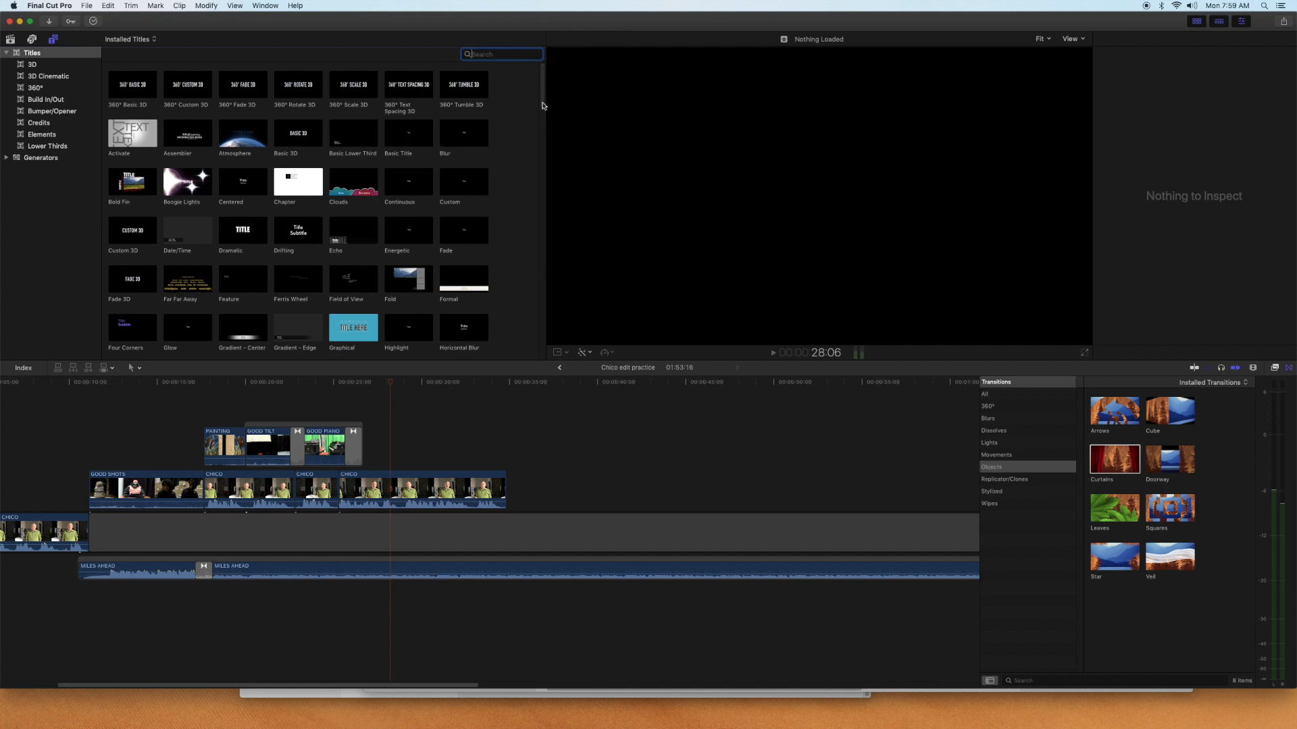
scroll(542, 115, down, 2)
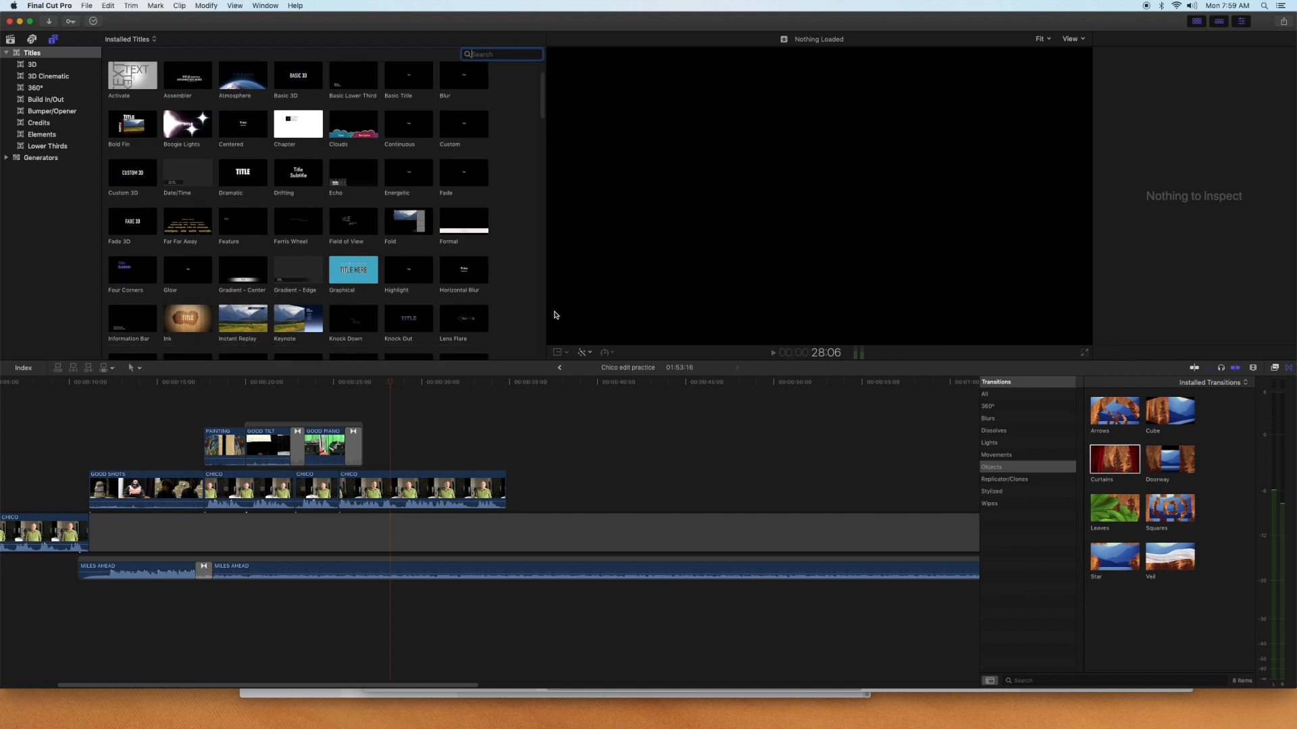
scroll(544, 328, down, 15)
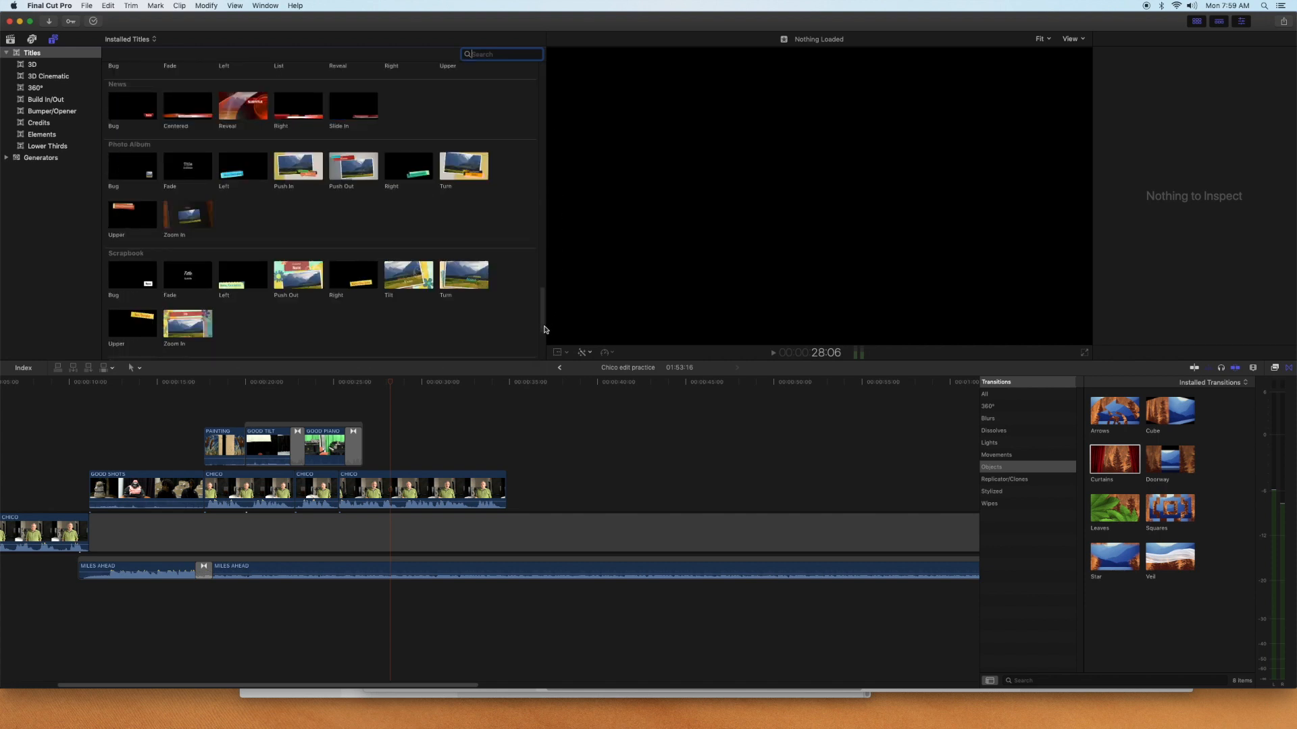
scroll(534, 184, up, 5)
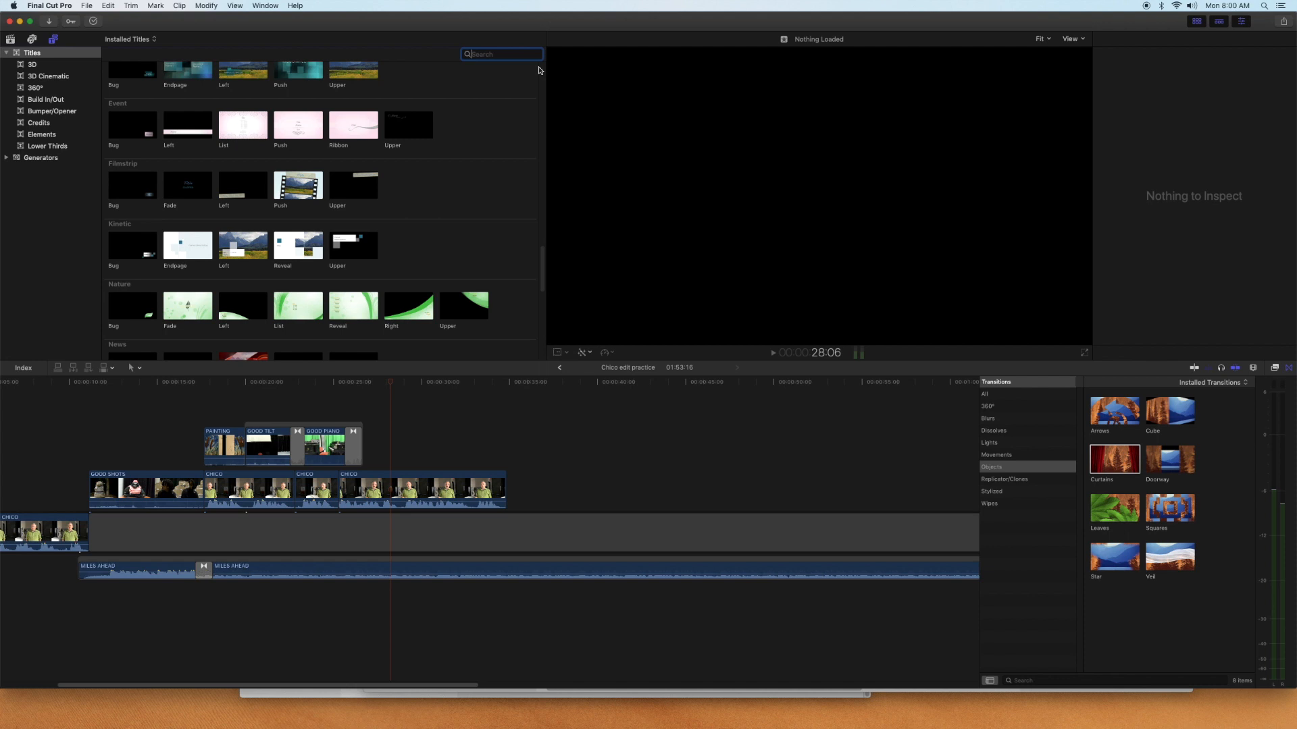
scroll(540, 69, up, 10)
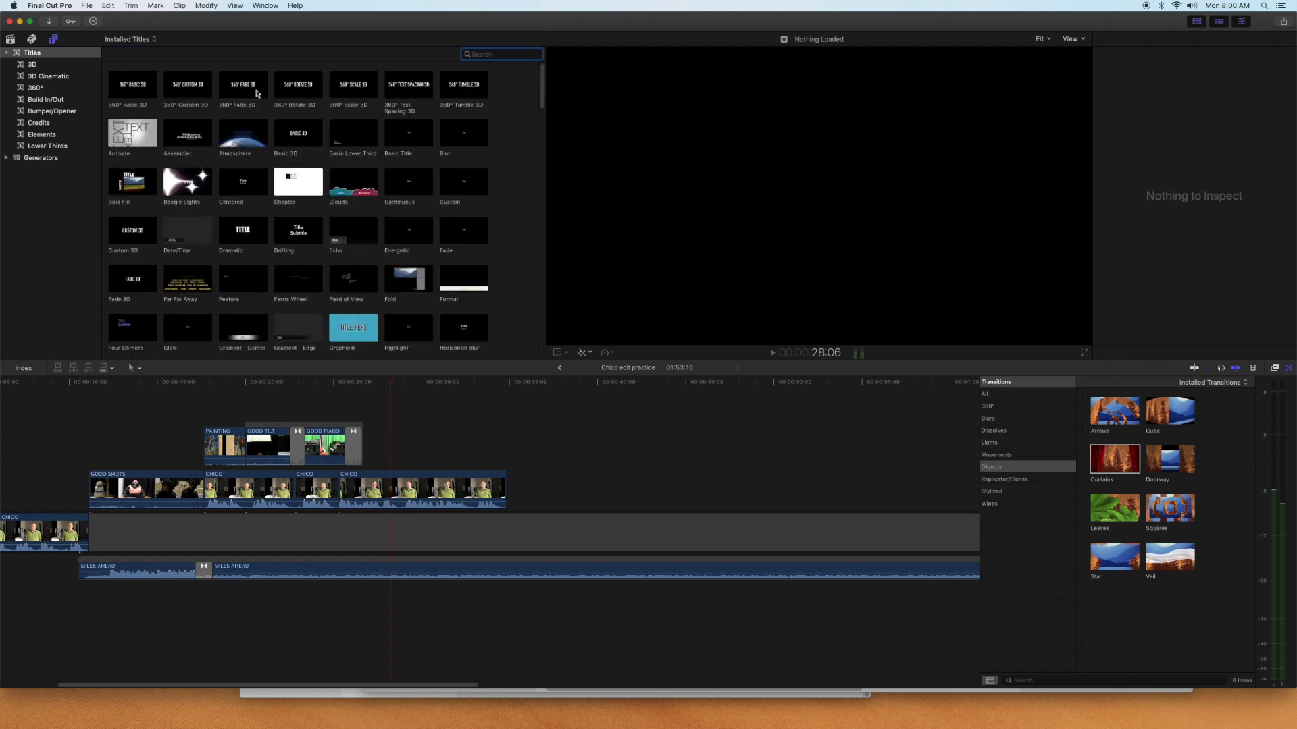
click(46, 99)
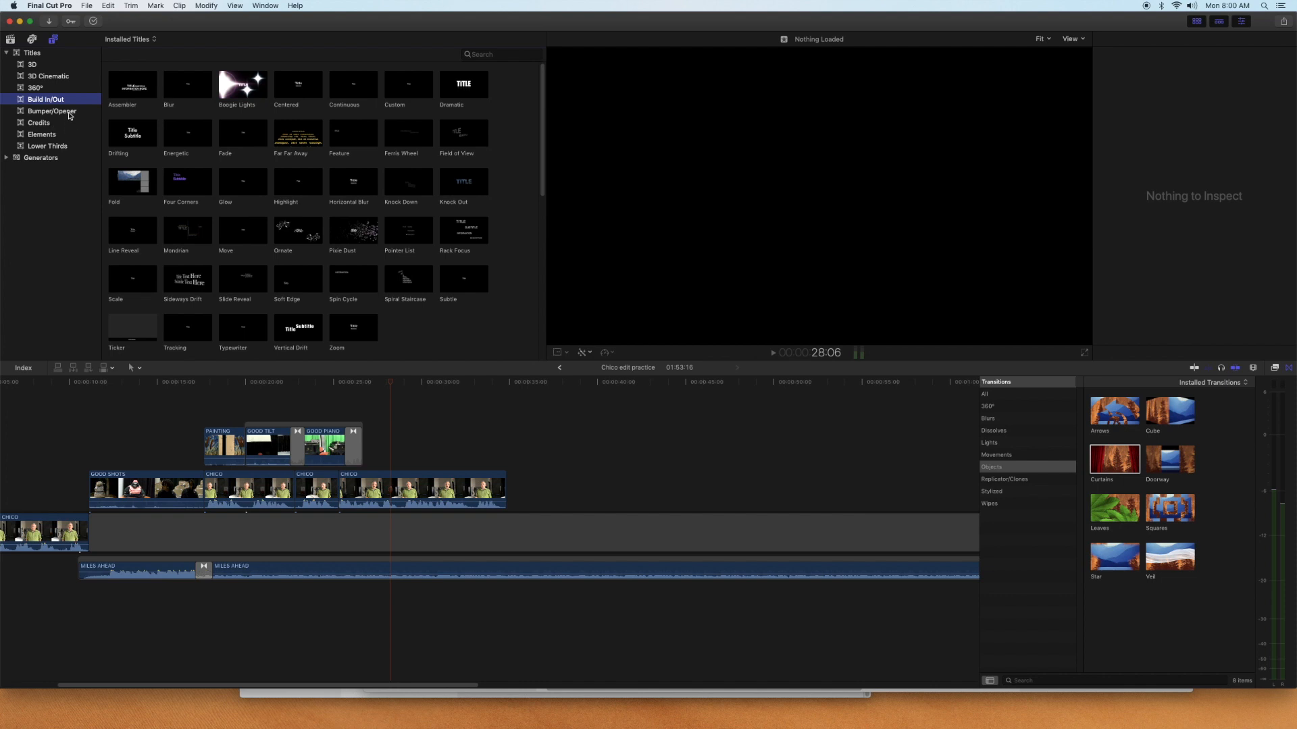
click(70, 112)
click(75, 124)
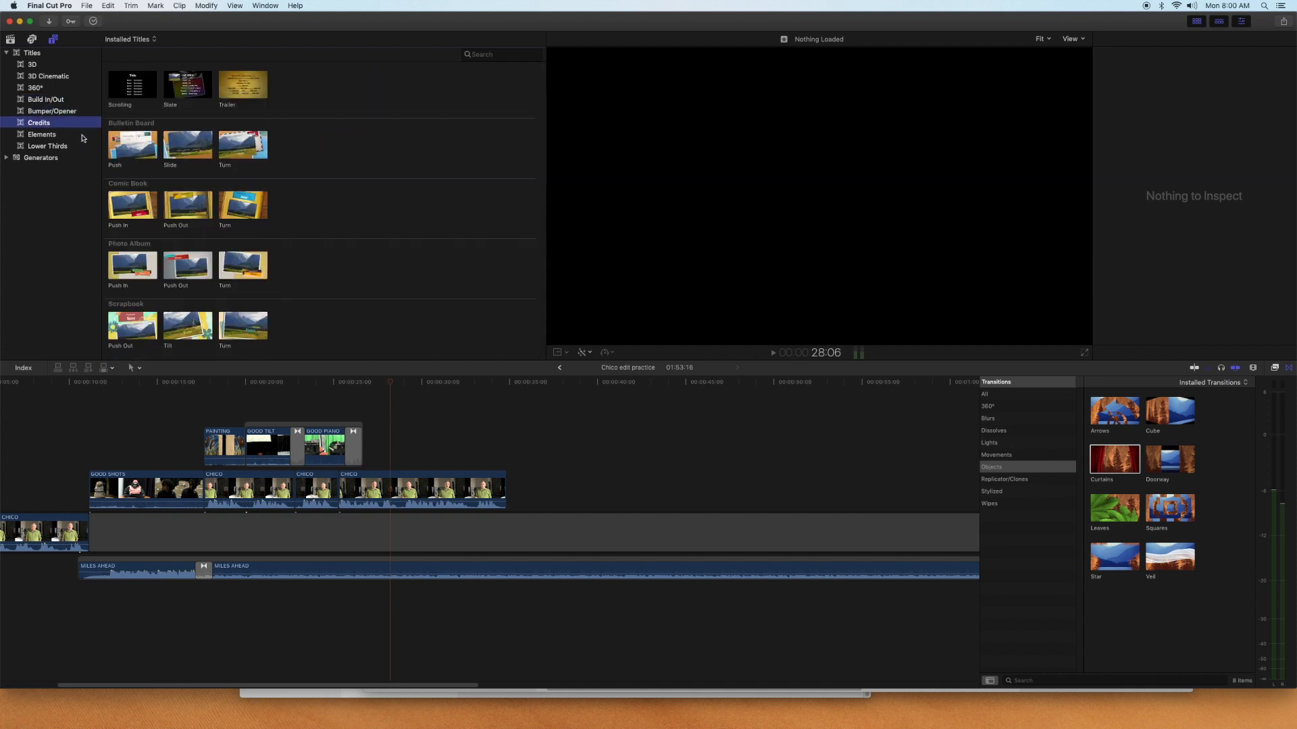
click(73, 88)
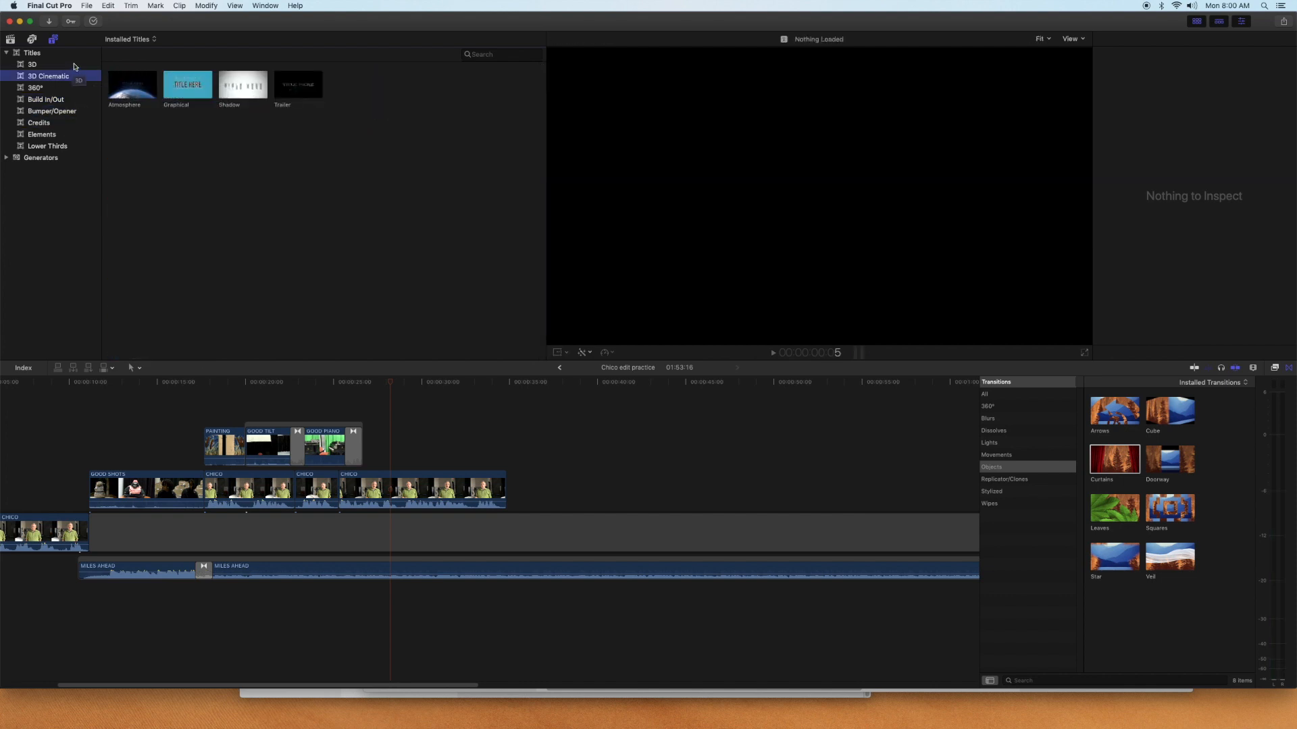
Add the 3D Cinematic Graphical title above the last CHICO clip and play it from 28:06
click(76, 65)
click(82, 76)
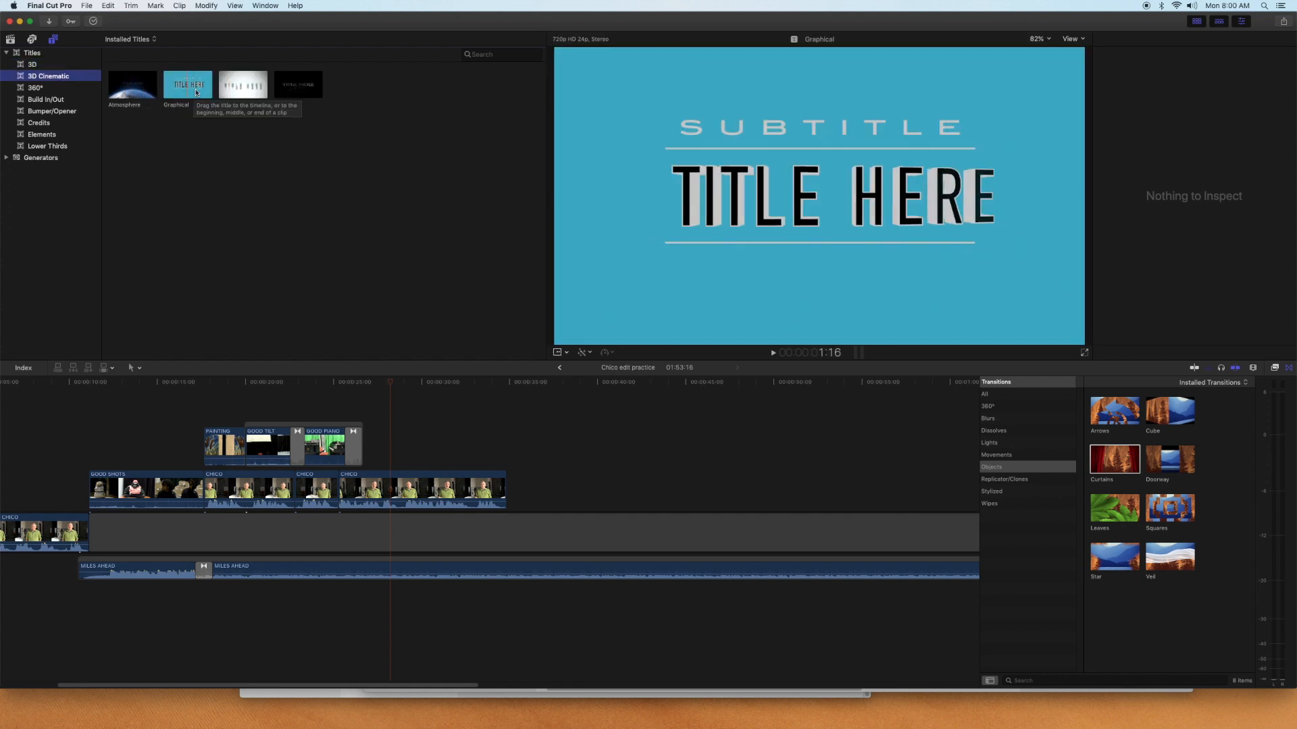
drag(206, 92, 373, 447)
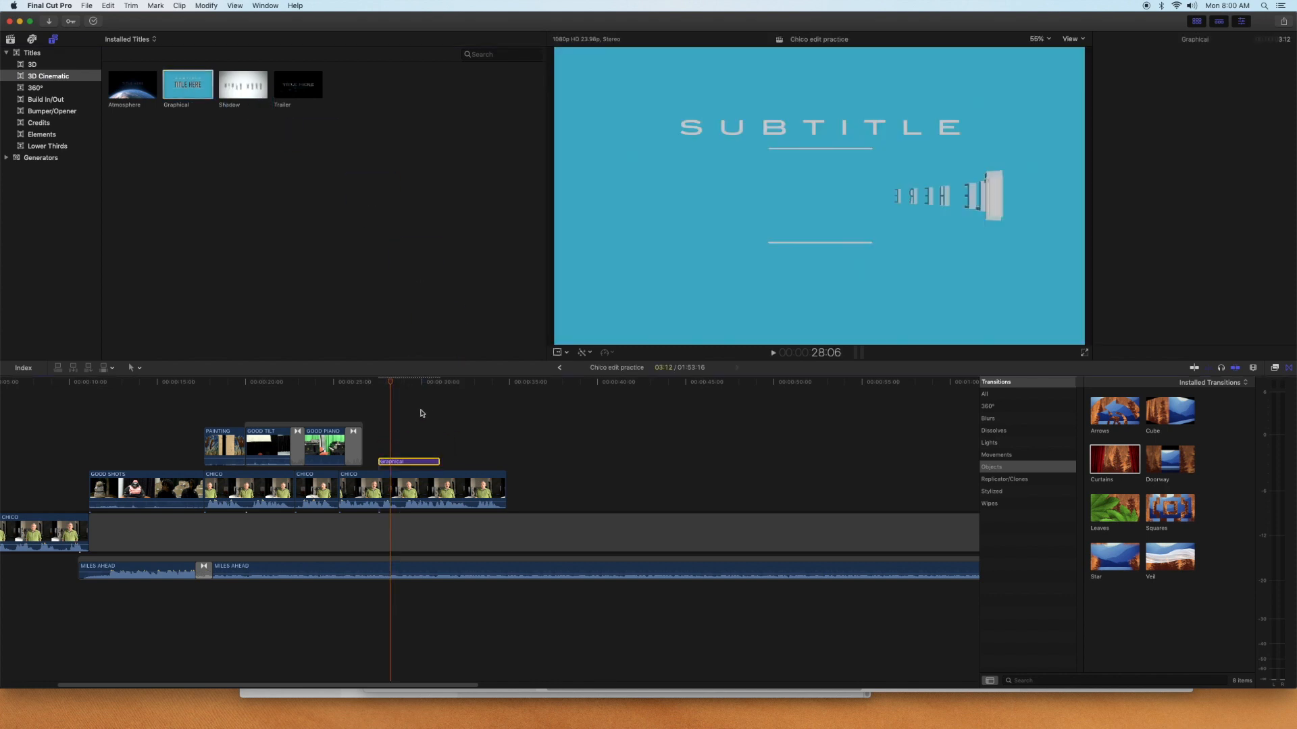
key(super+4)
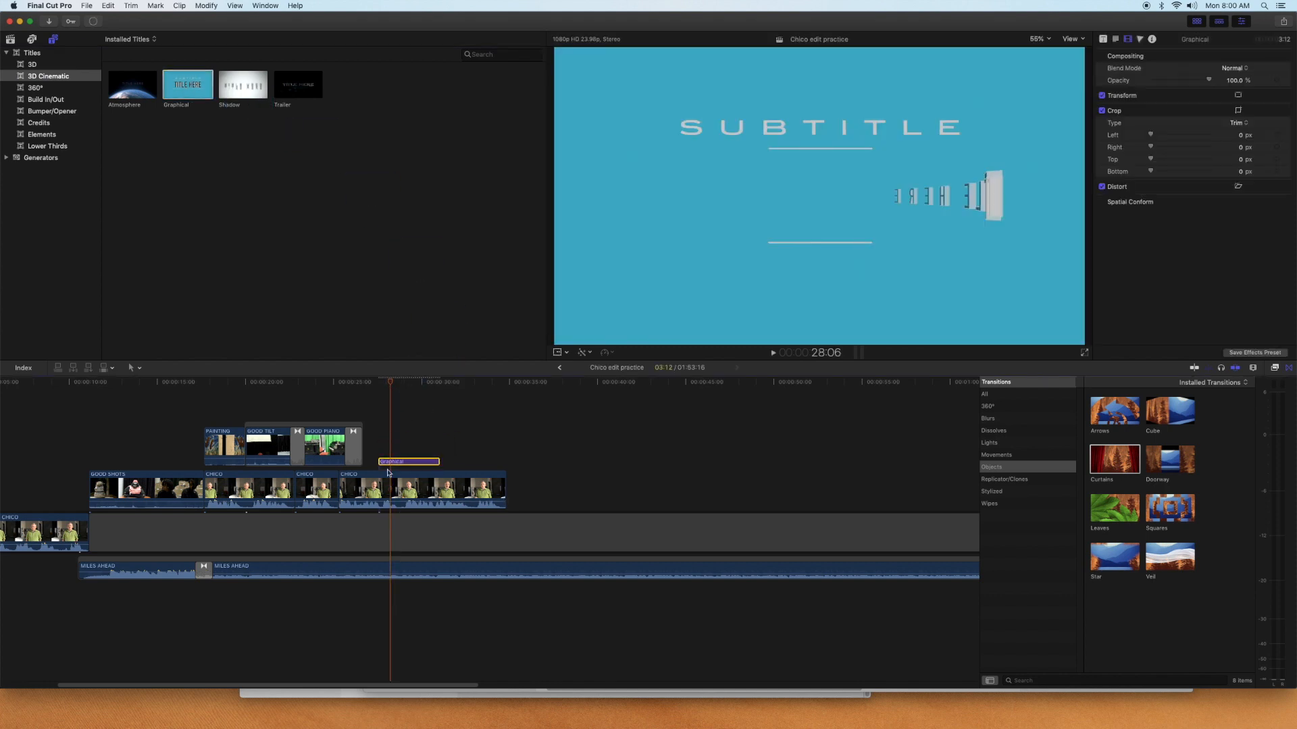
key(space)
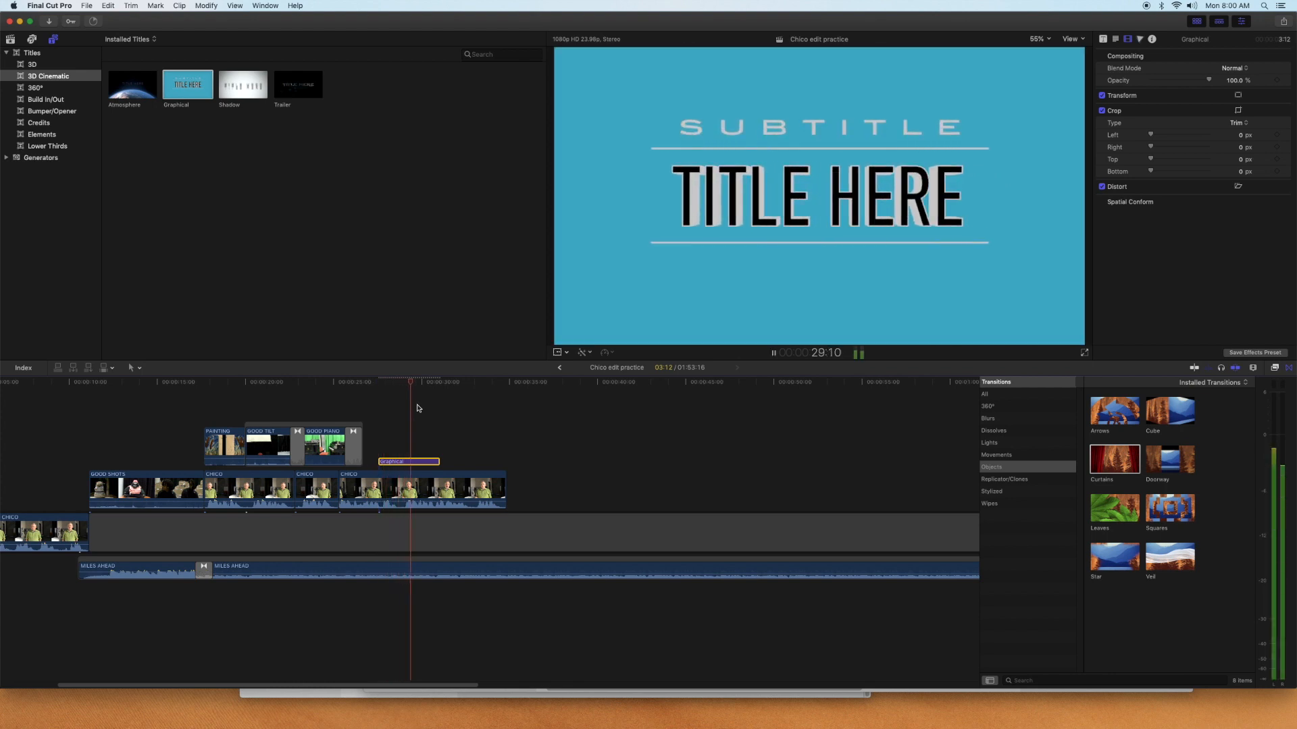
key(space)
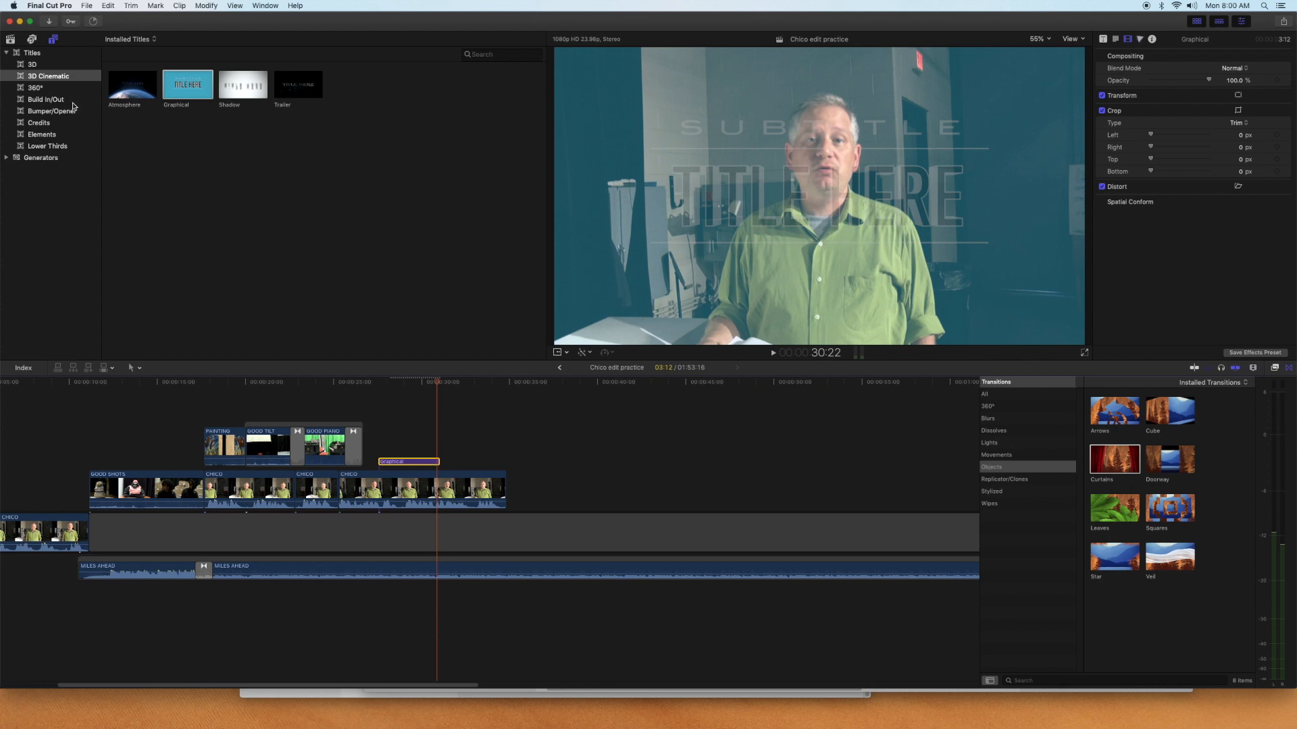
Try the Build In/Out Pixie Dust title after the last CHICO clip, play it, and delete it
click(46, 99)
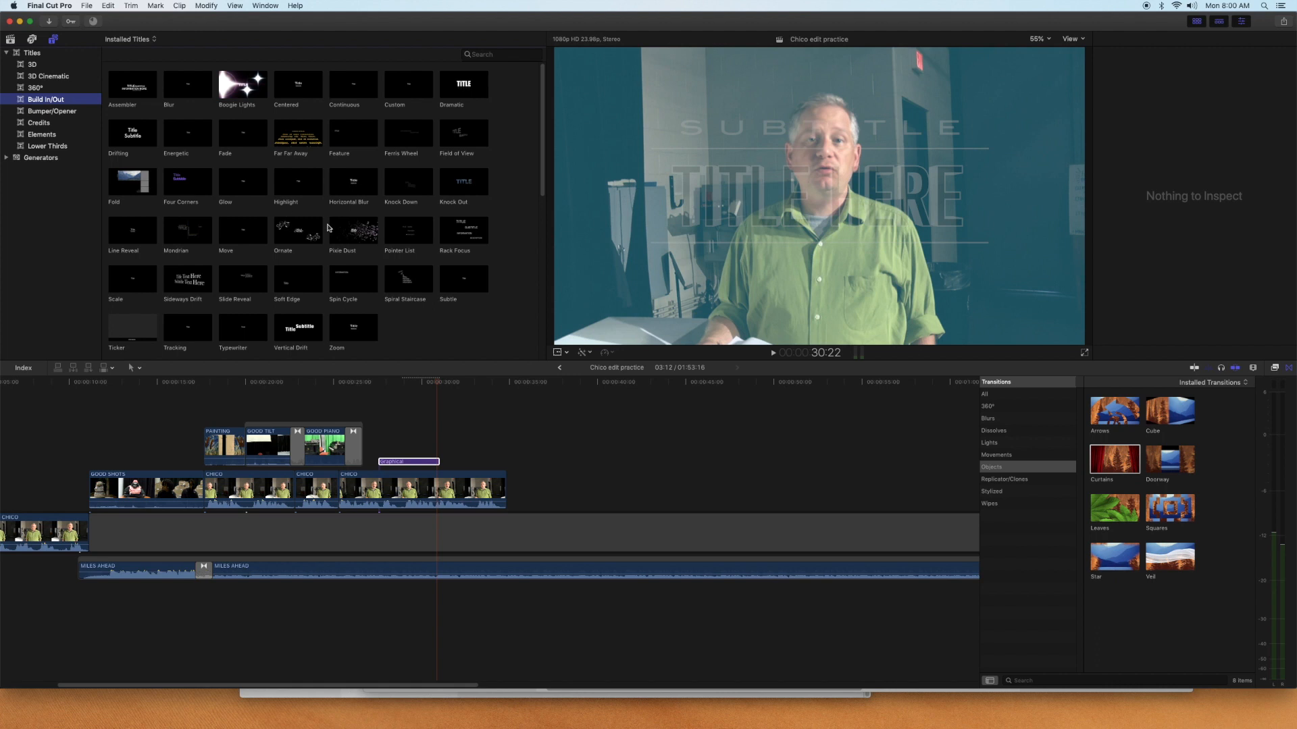
drag(344, 233, 598, 521)
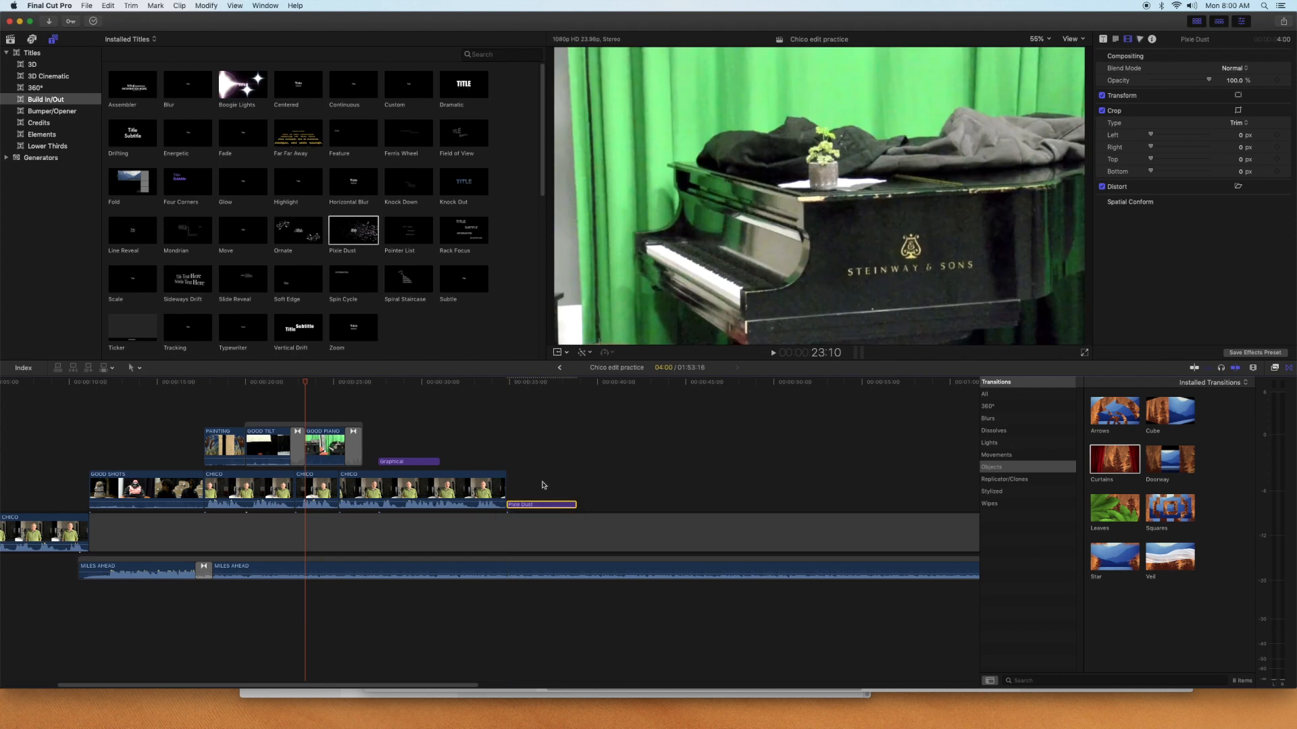
click(512, 384)
key(space)
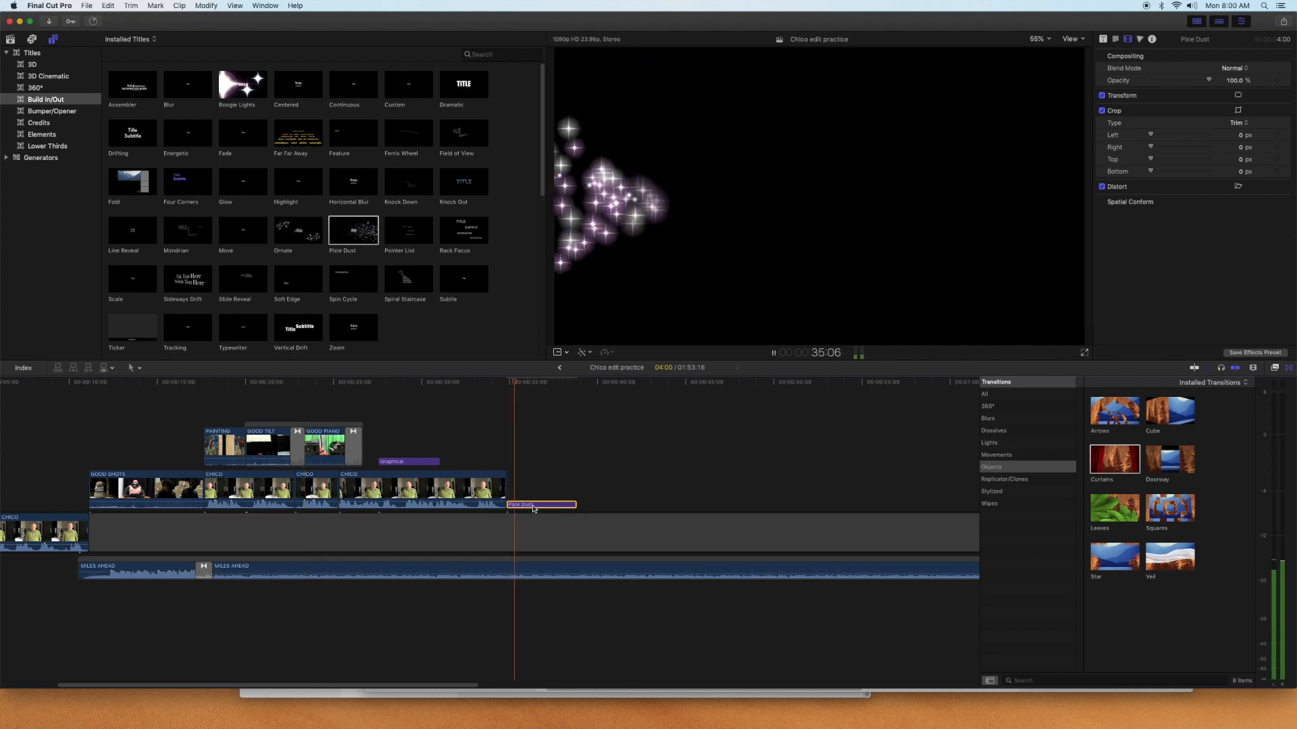
key(space)
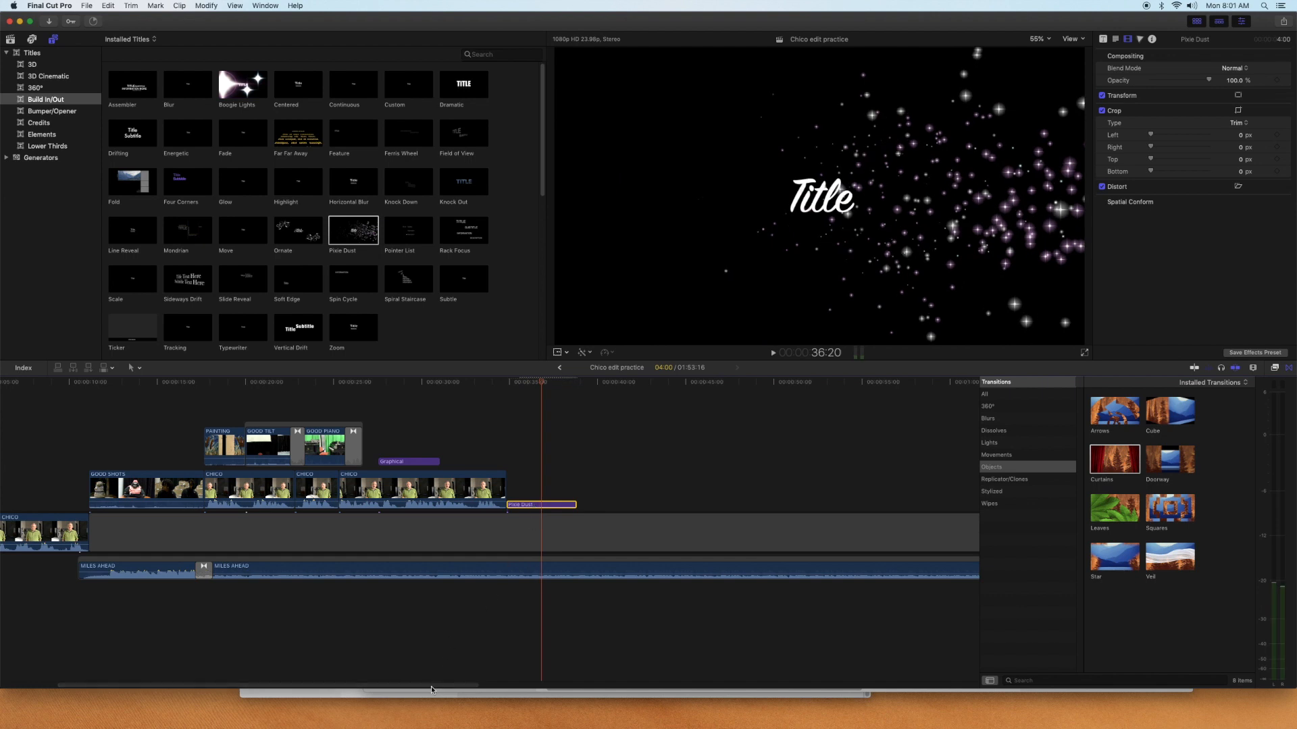
scroll(530, 567, left, 1)
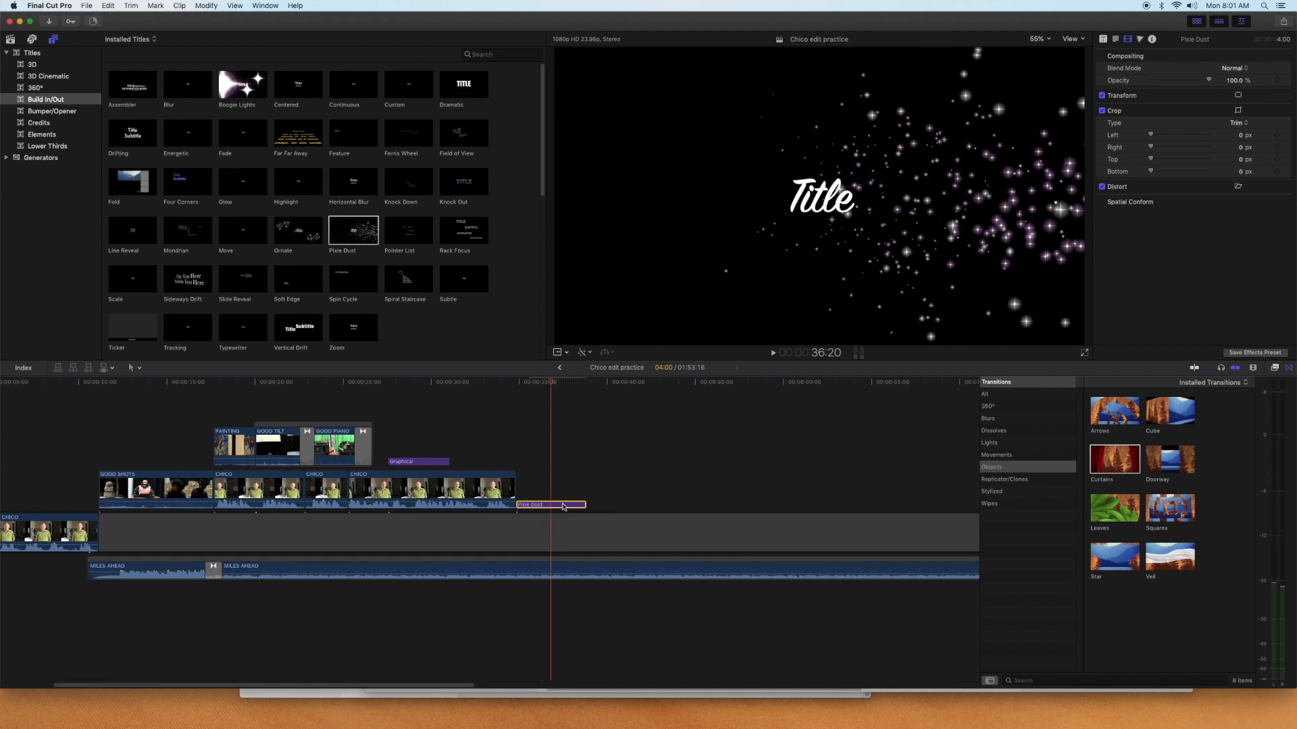
key(Delete)
Try inserting the Pixie Dust title before the opening CHICO clip, play it, and delete it
drag(345, 686, 275, 688)
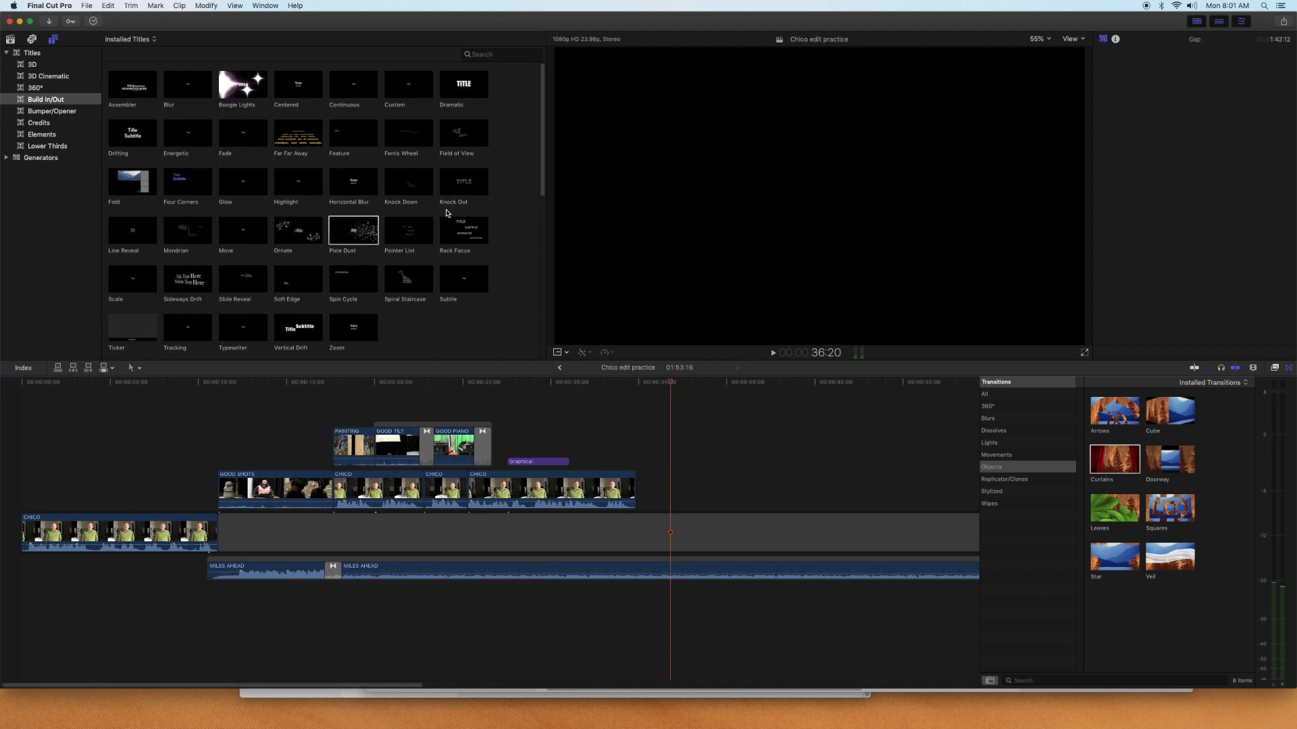
drag(339, 250, 38, 531)
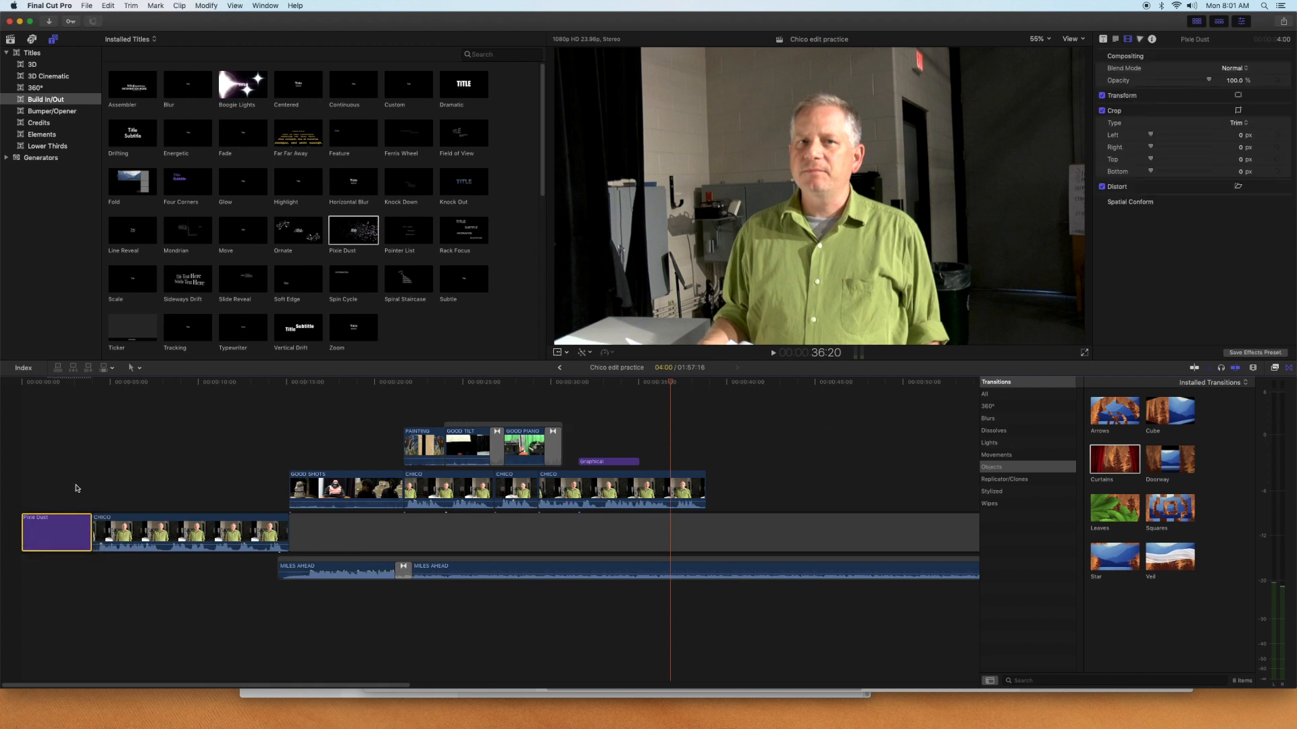
click(53, 454)
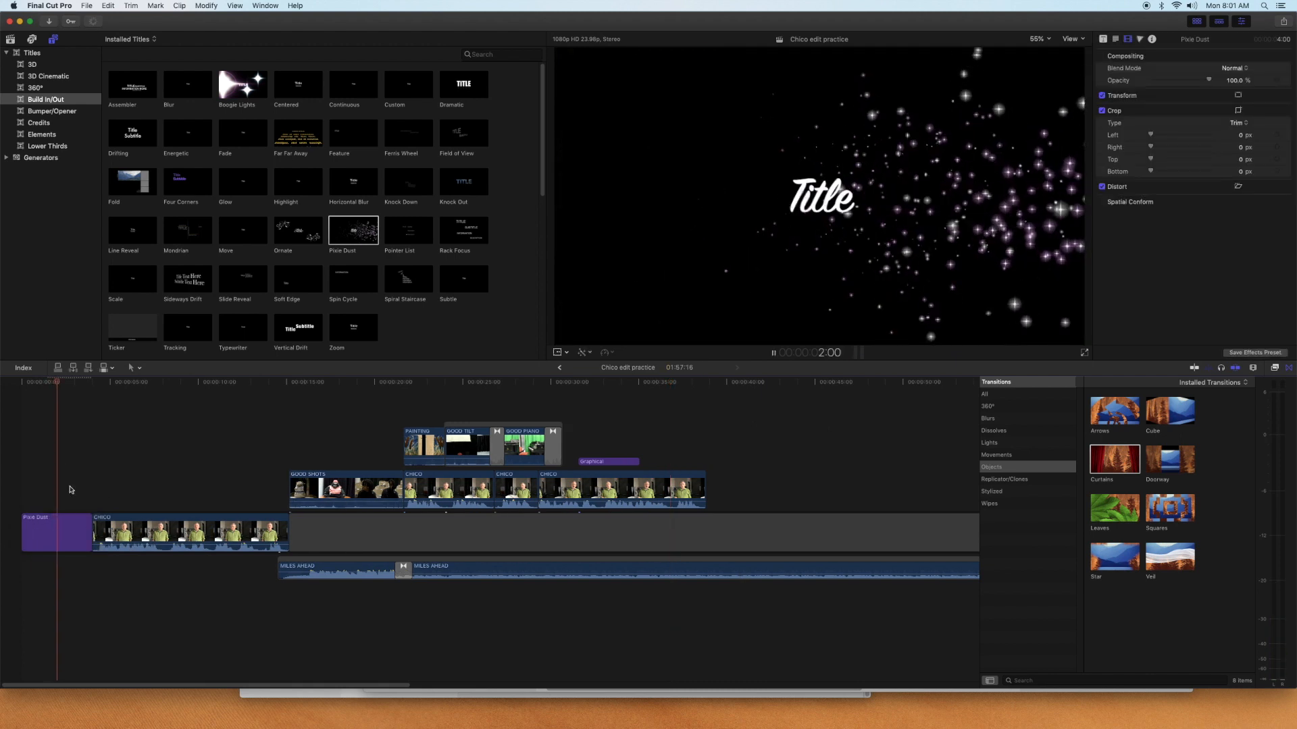
click(65, 522)
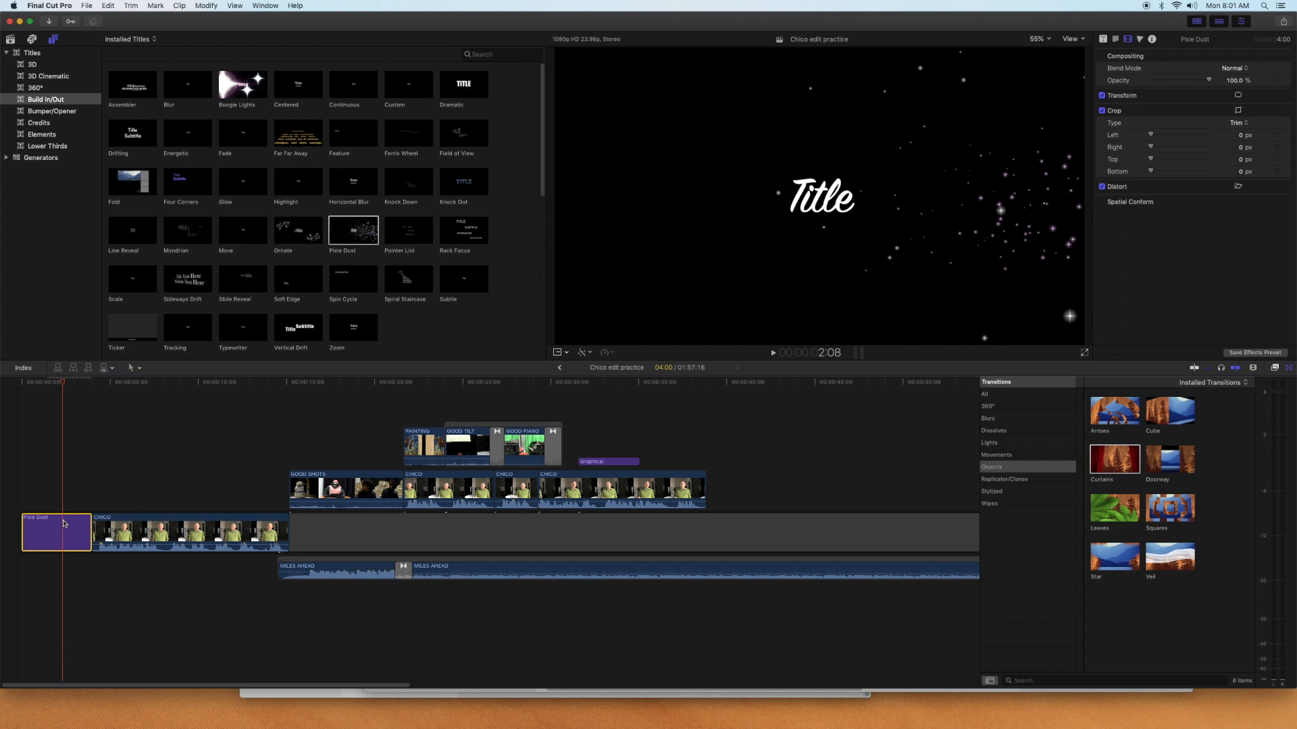
key(Delete)
Replace the subtitle text of the Graphical title above the last CHICO clip with MY NAME
click(531, 383)
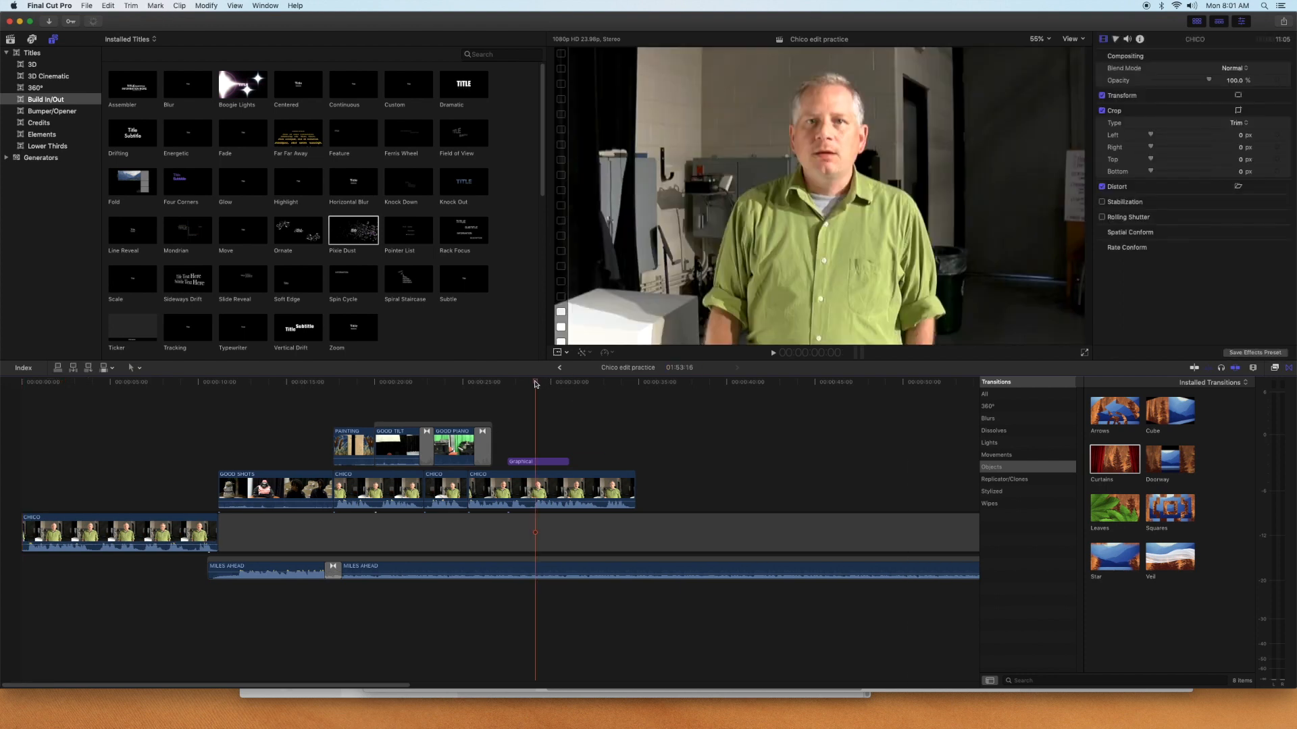
click(541, 463)
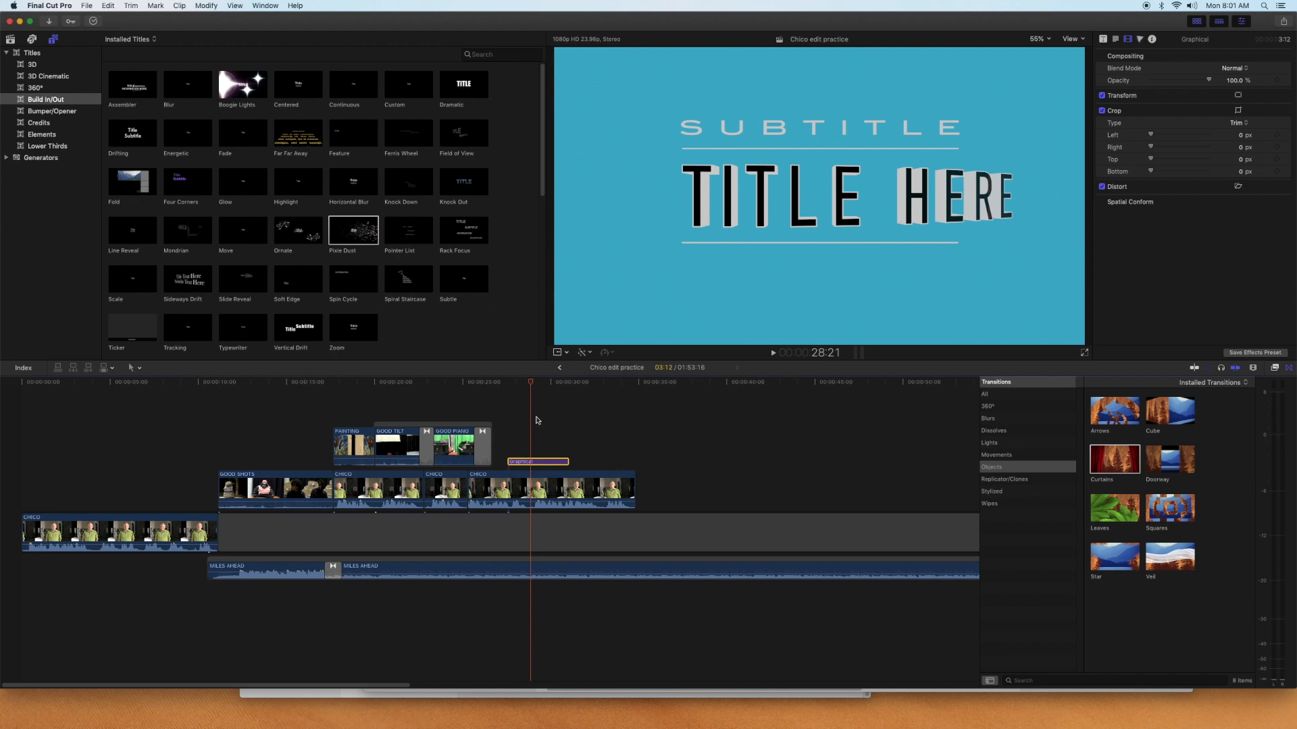
click(74, 75)
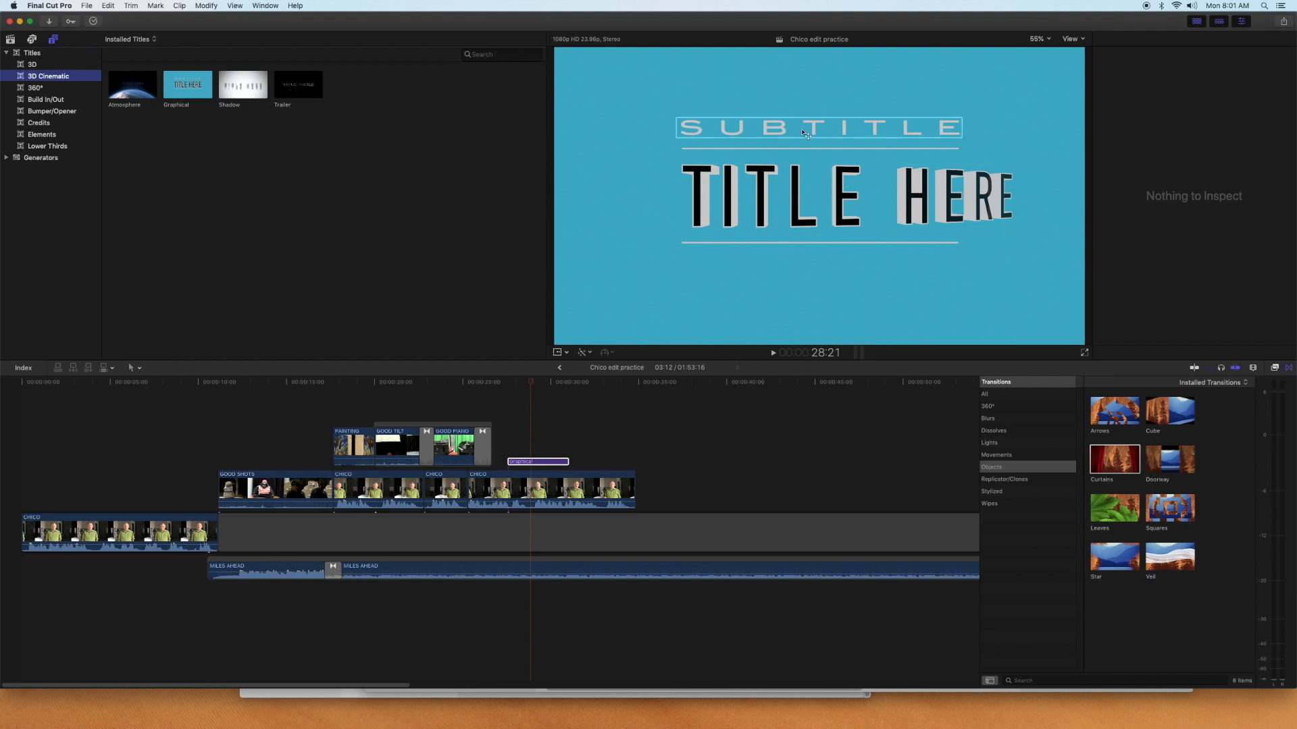
click(551, 466)
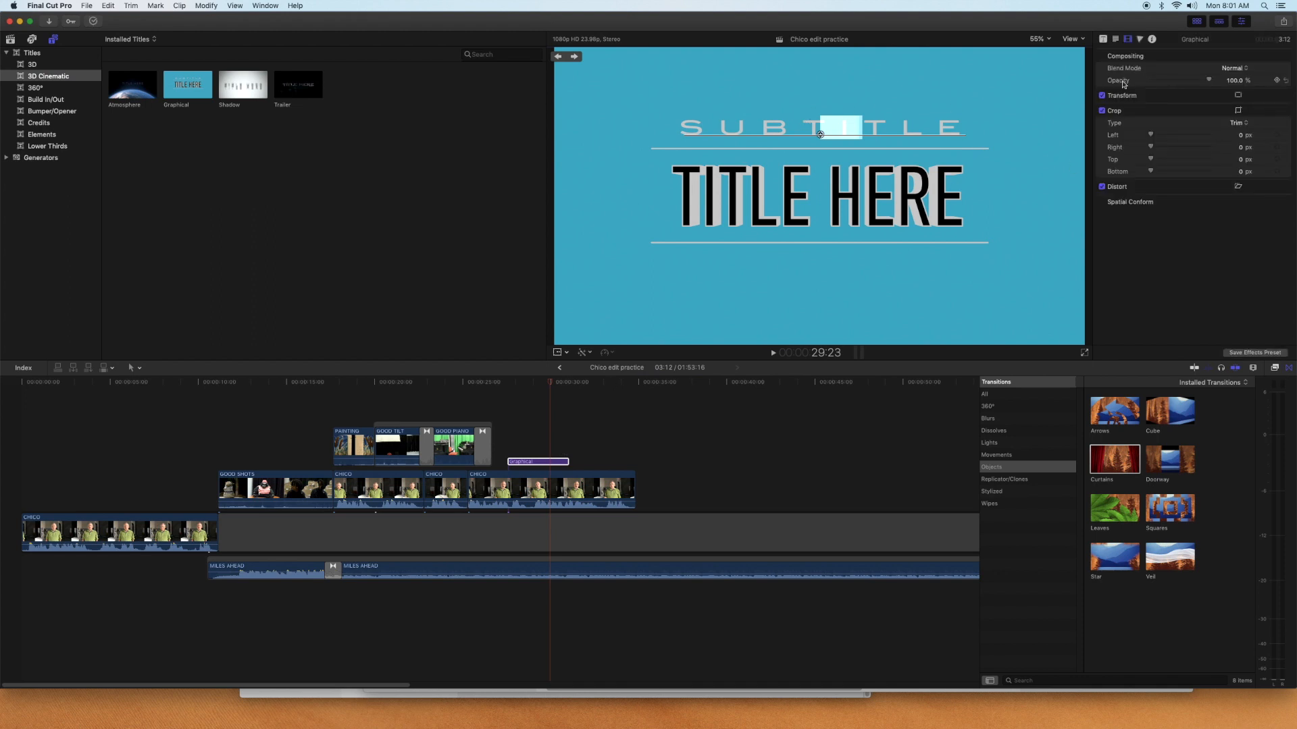
click(1103, 39)
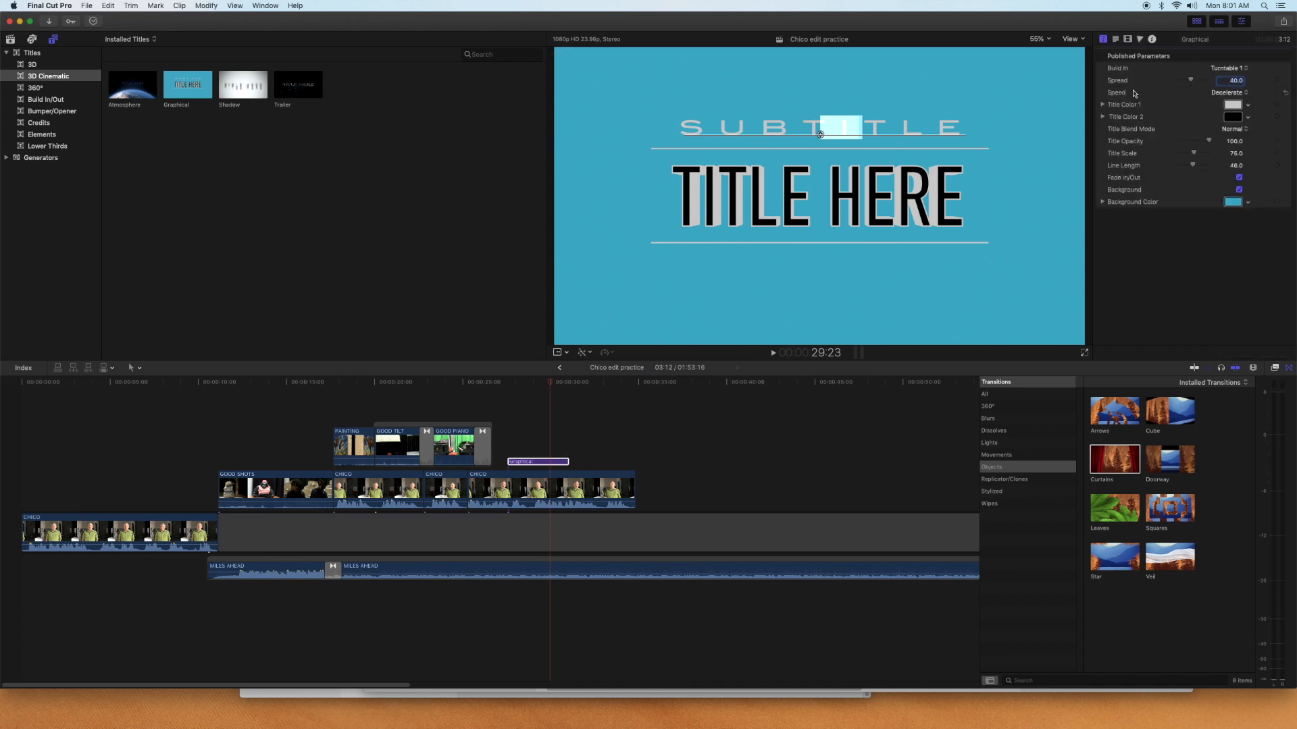
click(1115, 40)
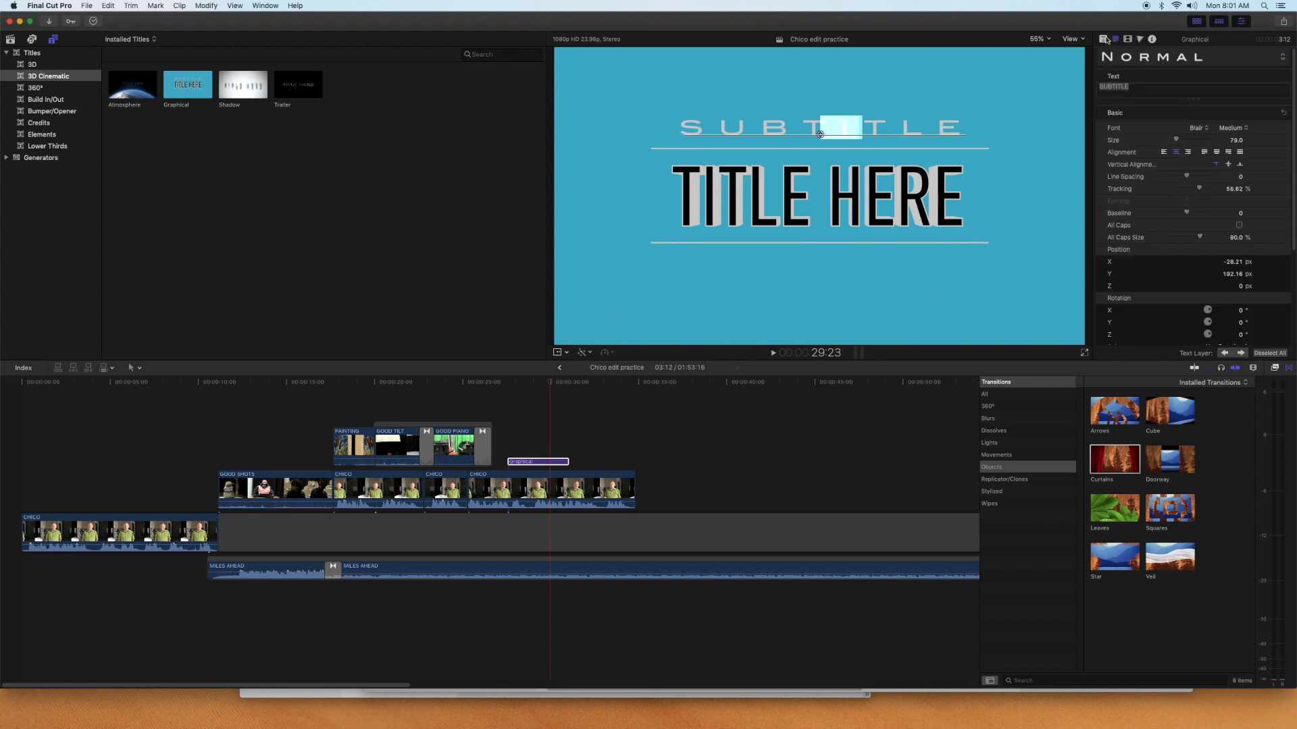
double_click(1133, 87)
text(MY NAME)
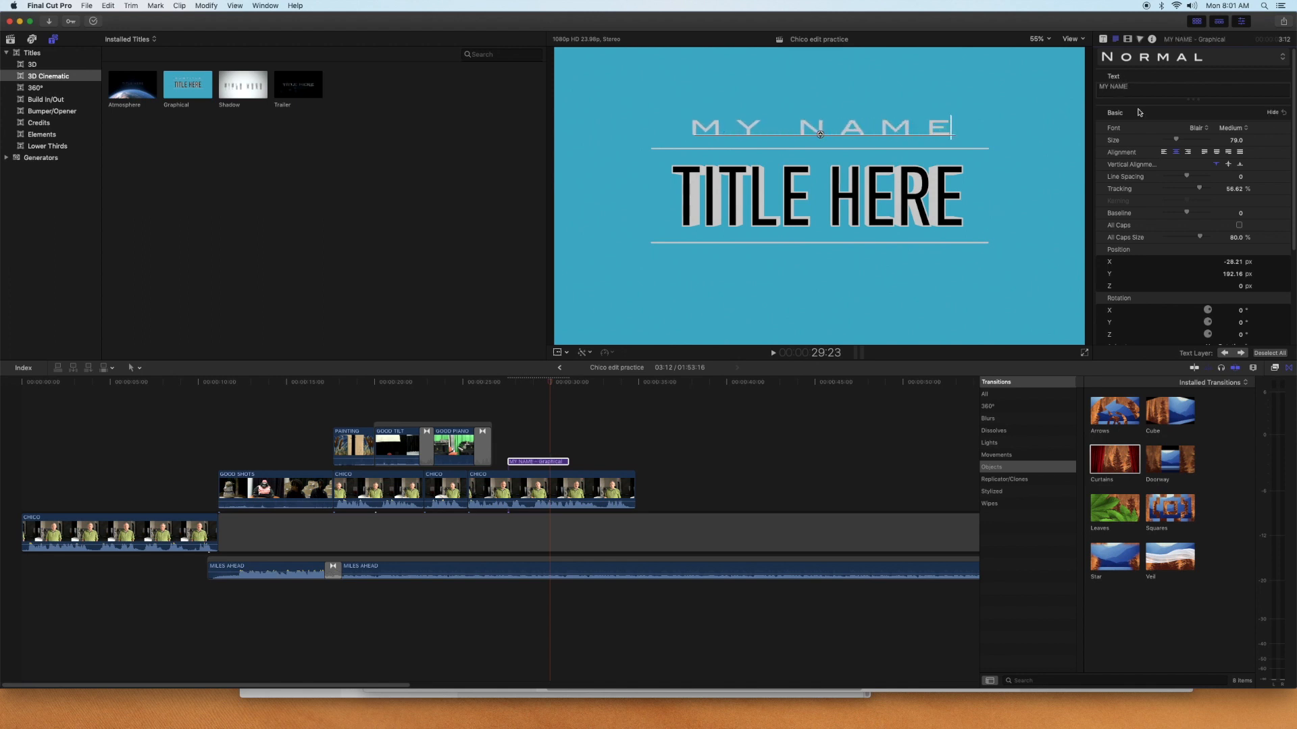
Replace the Graphical title's main TITLE HERE text with MY PROJECT
click(892, 189)
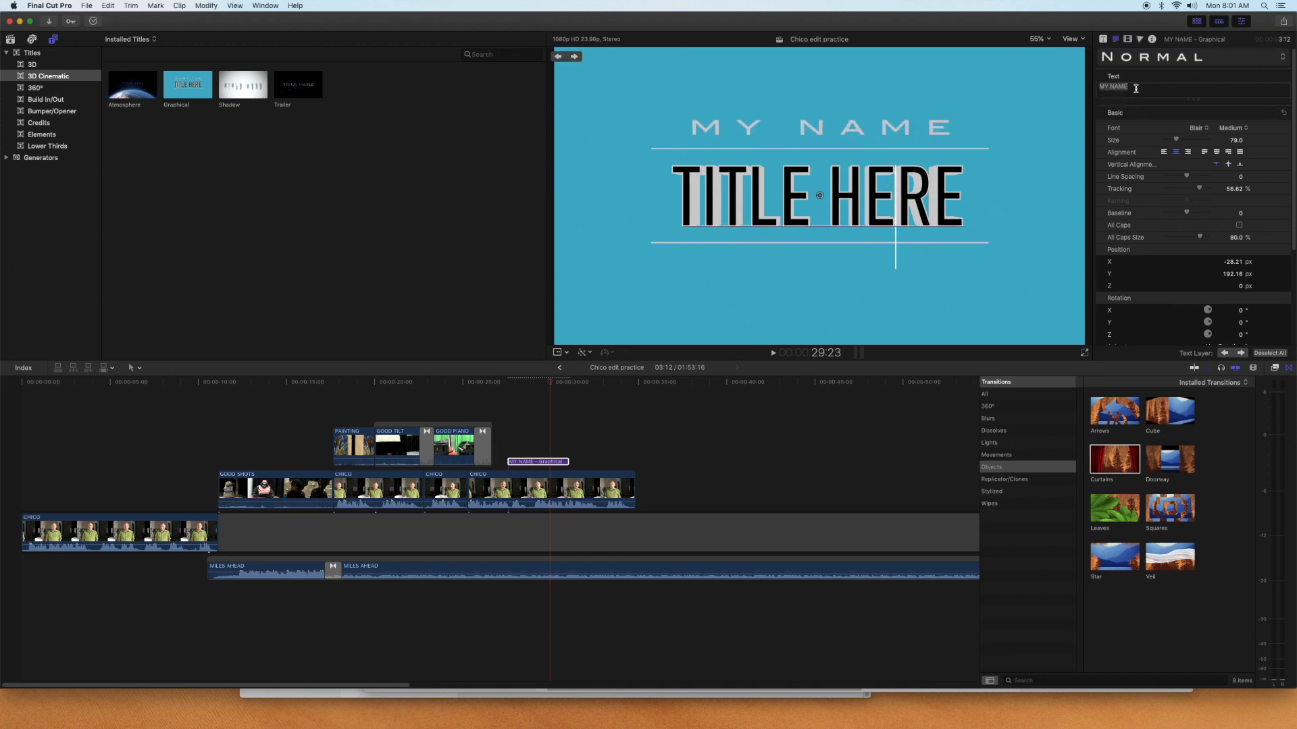
drag(1136, 88, 1096, 89)
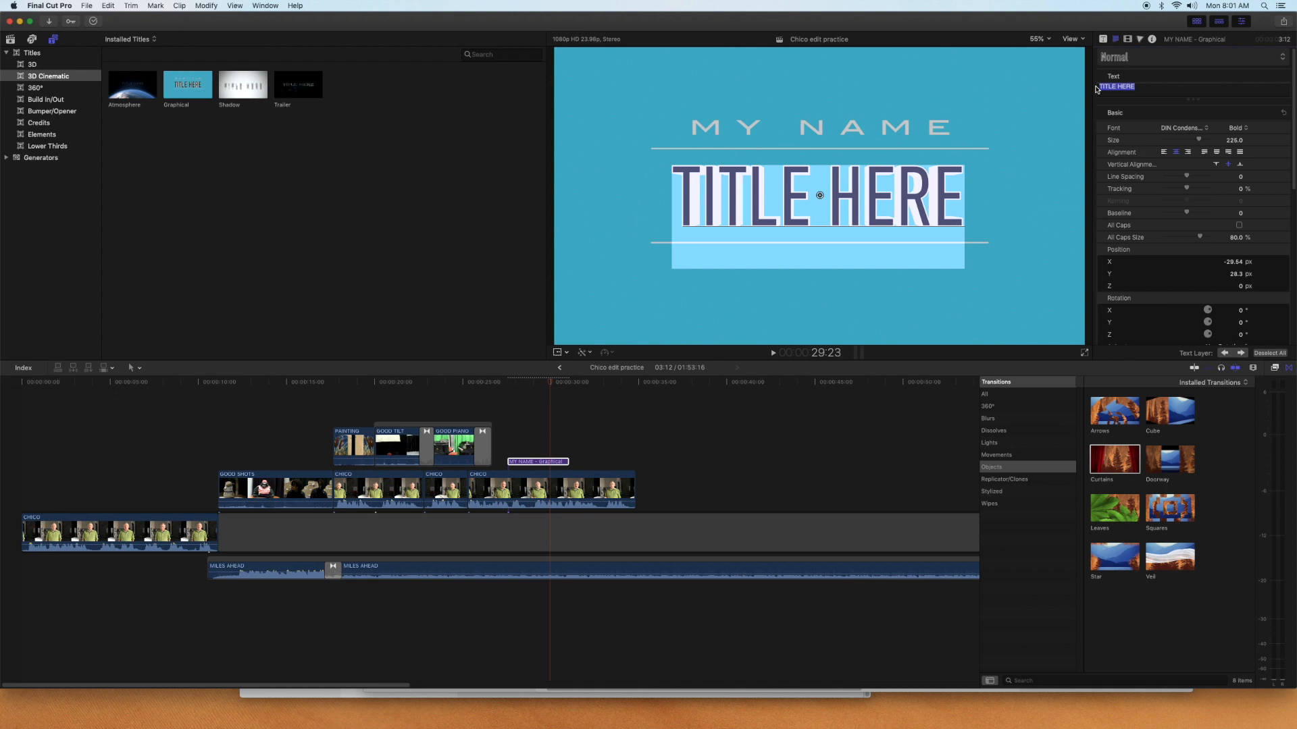
text(MY PROJECT)
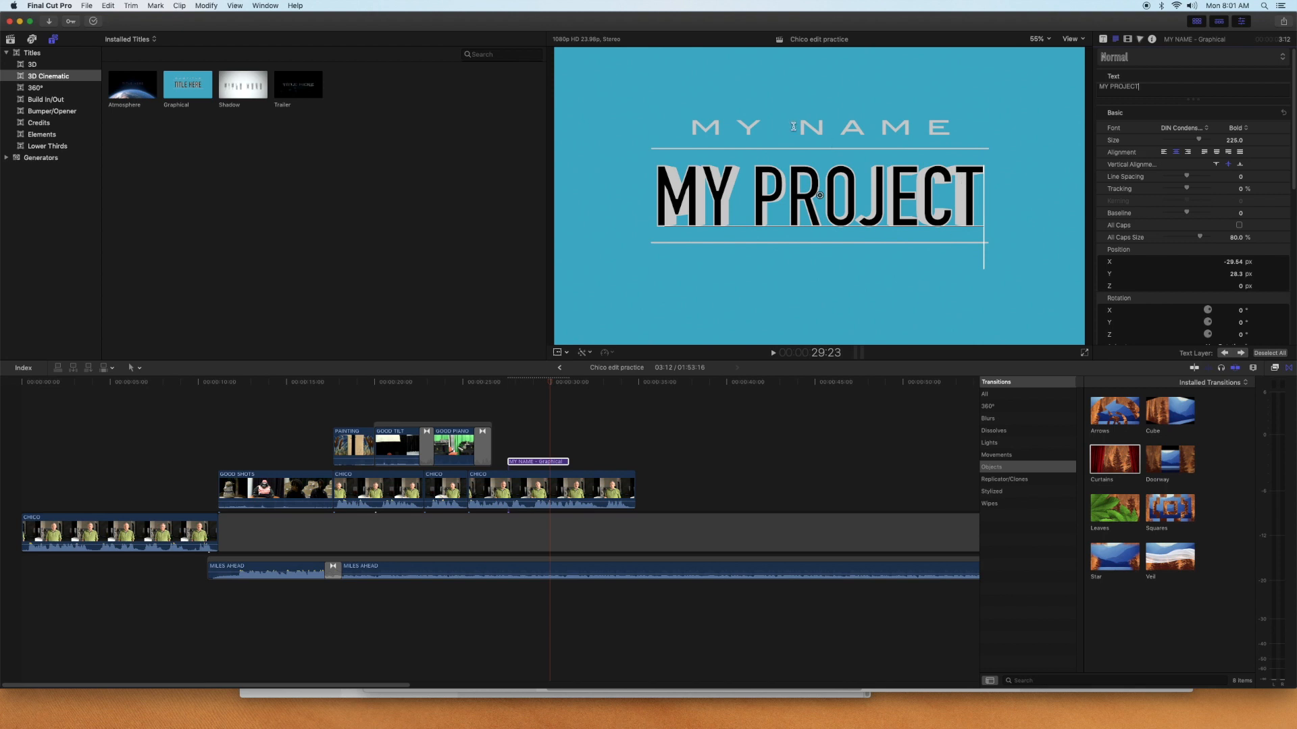
Set the MY PROJECT text to the STIXSizeThreeSym font at size 158
triple_click(1154, 87)
click(1206, 129)
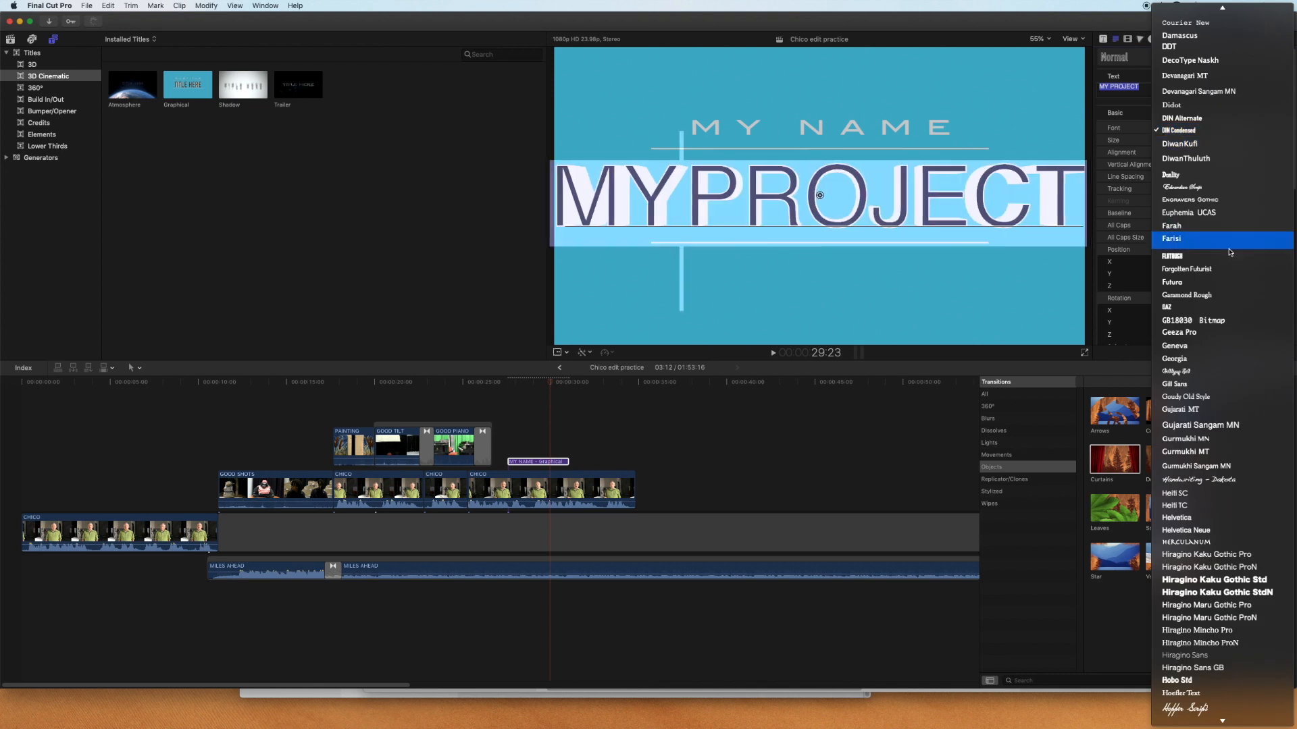
scroll(1226, 250, down, 10)
scroll(1229, 252, down, 20)
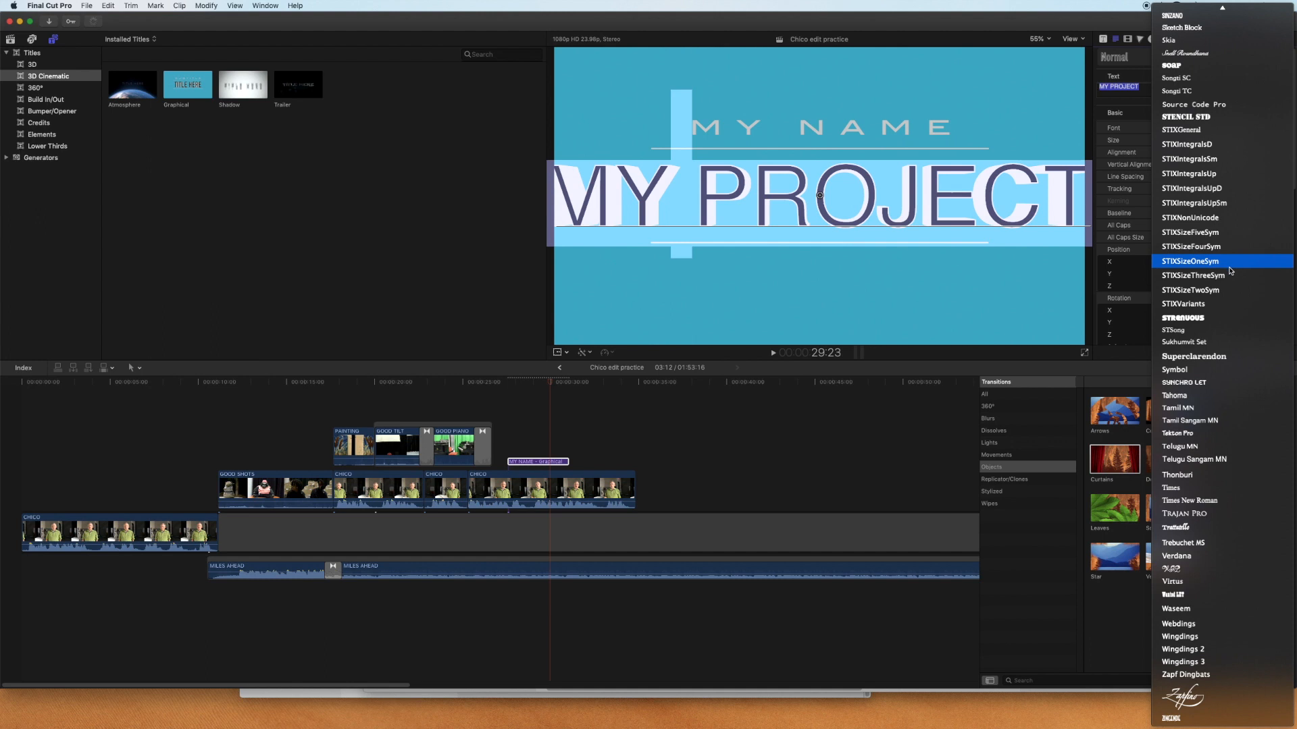
click(1226, 275)
drag(1203, 144, 1190, 144)
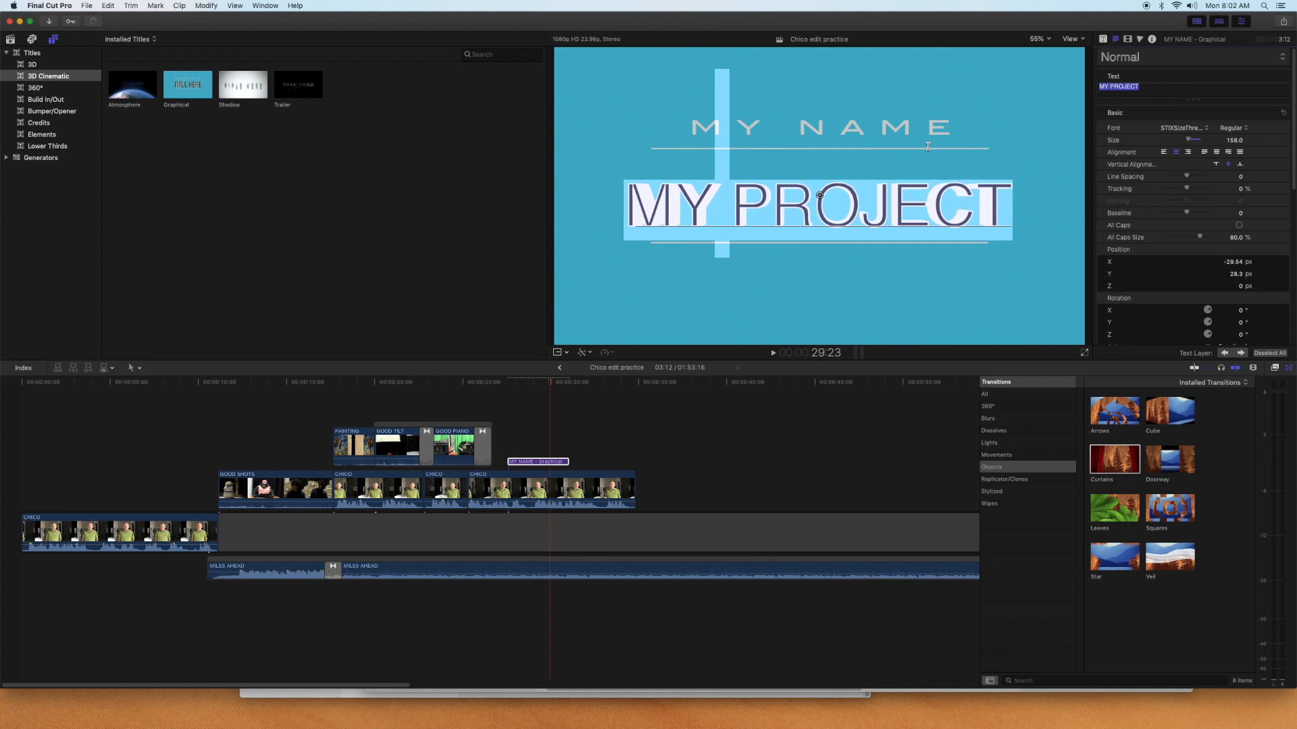
Change the font of the MY NAME line to Bodoni 72
click(945, 128)
drag(951, 128, 695, 125)
click(1206, 130)
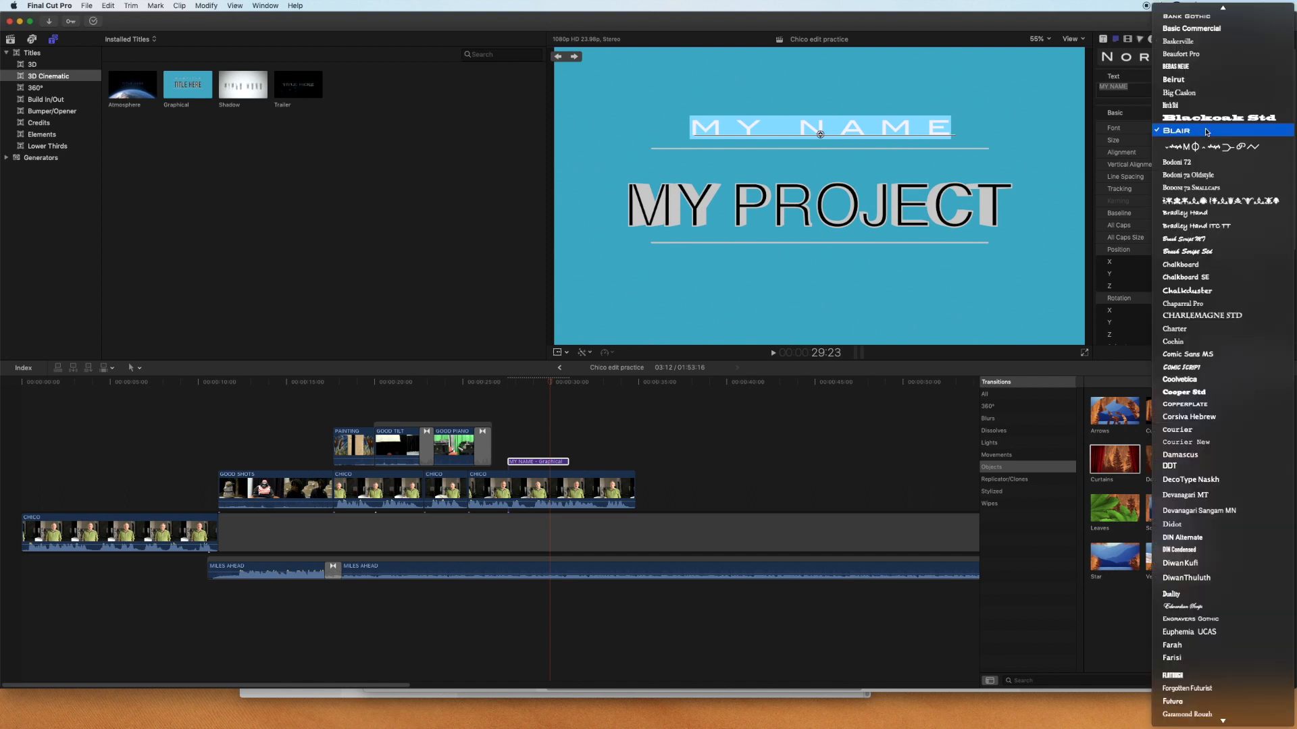
click(1183, 162)
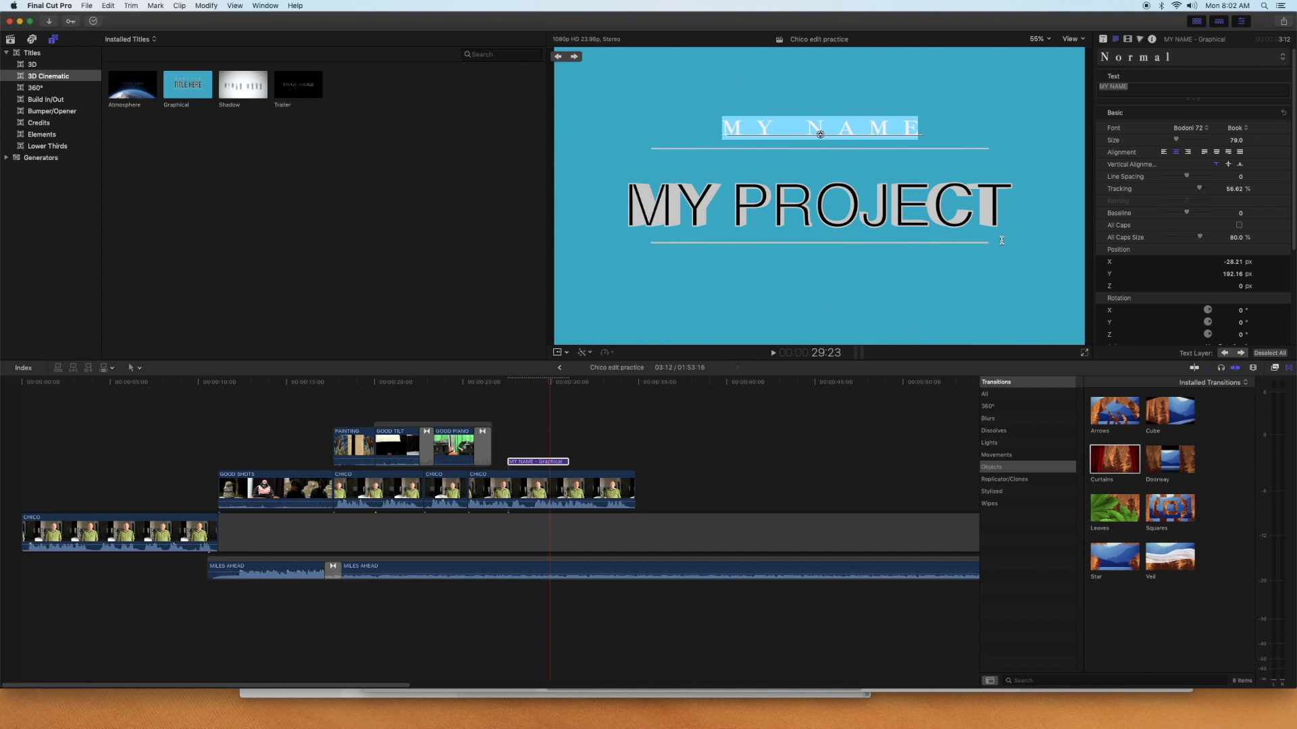
click(907, 98)
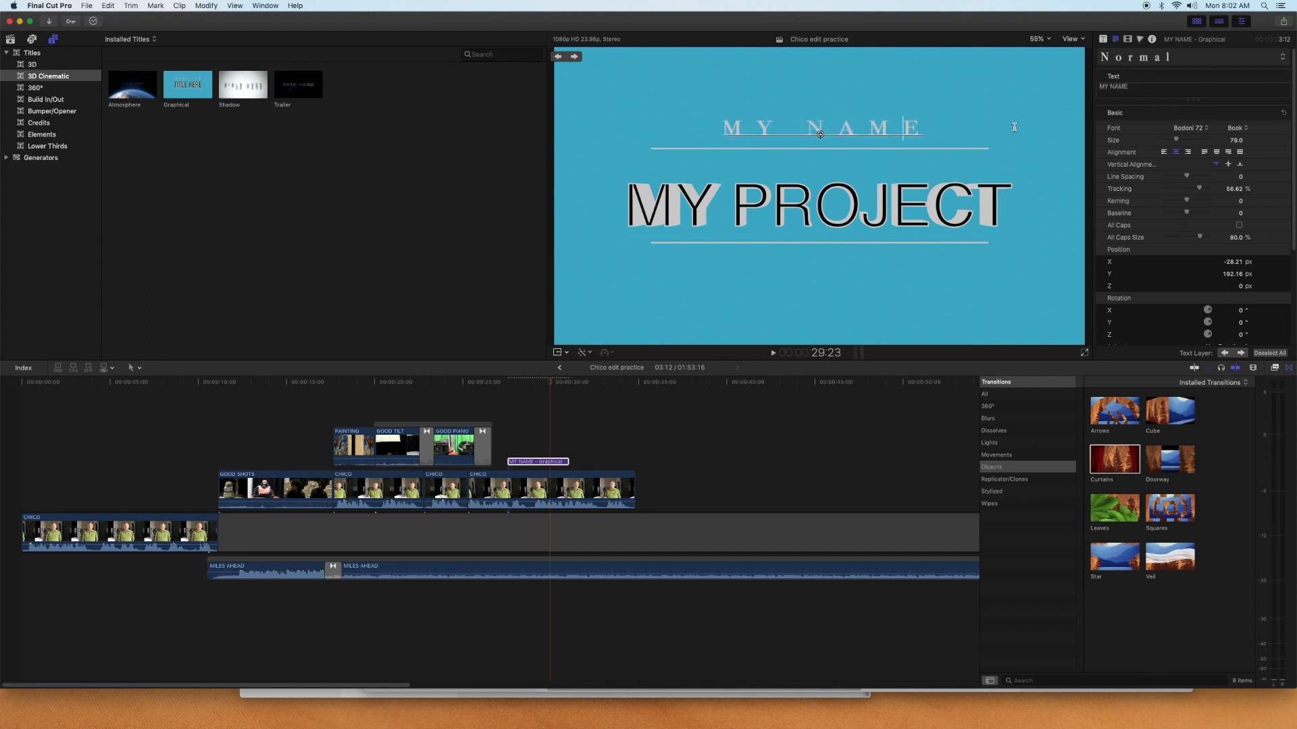
Review the title's Build In options and play the title with its Turntable 1 animation
click(1102, 40)
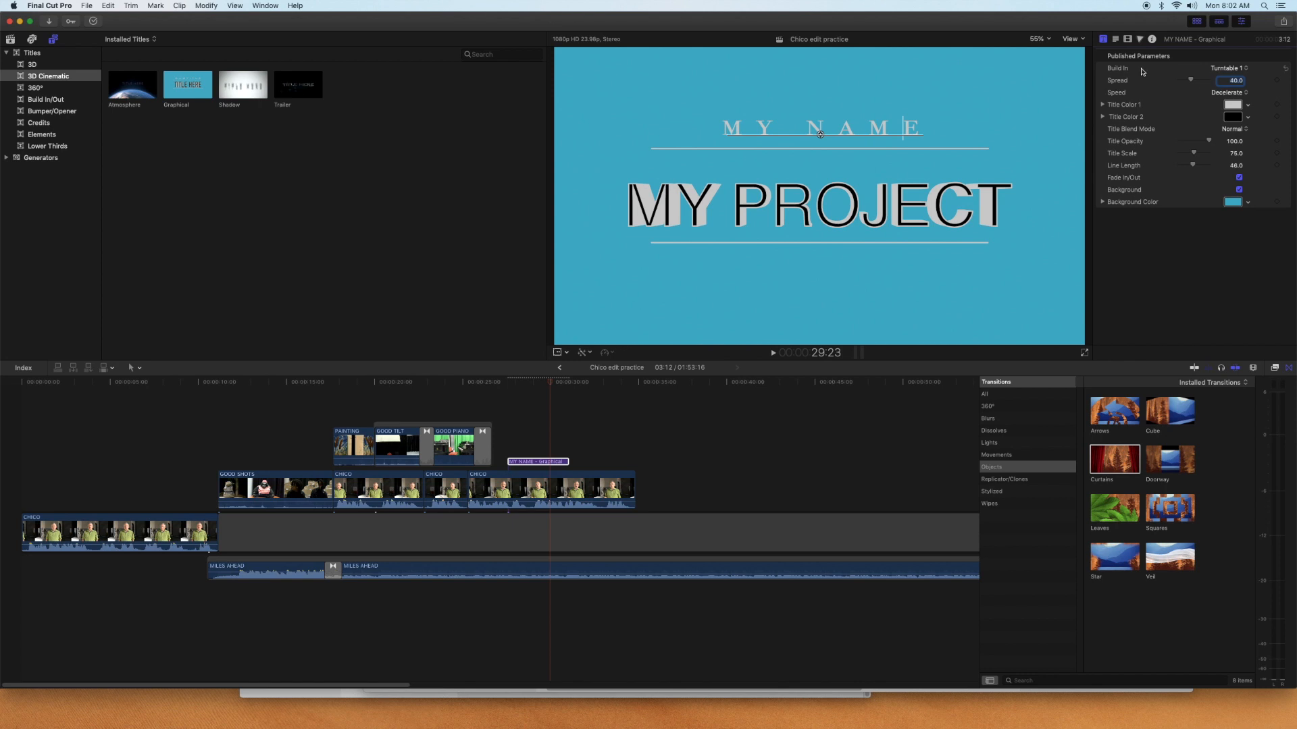
click(1246, 69)
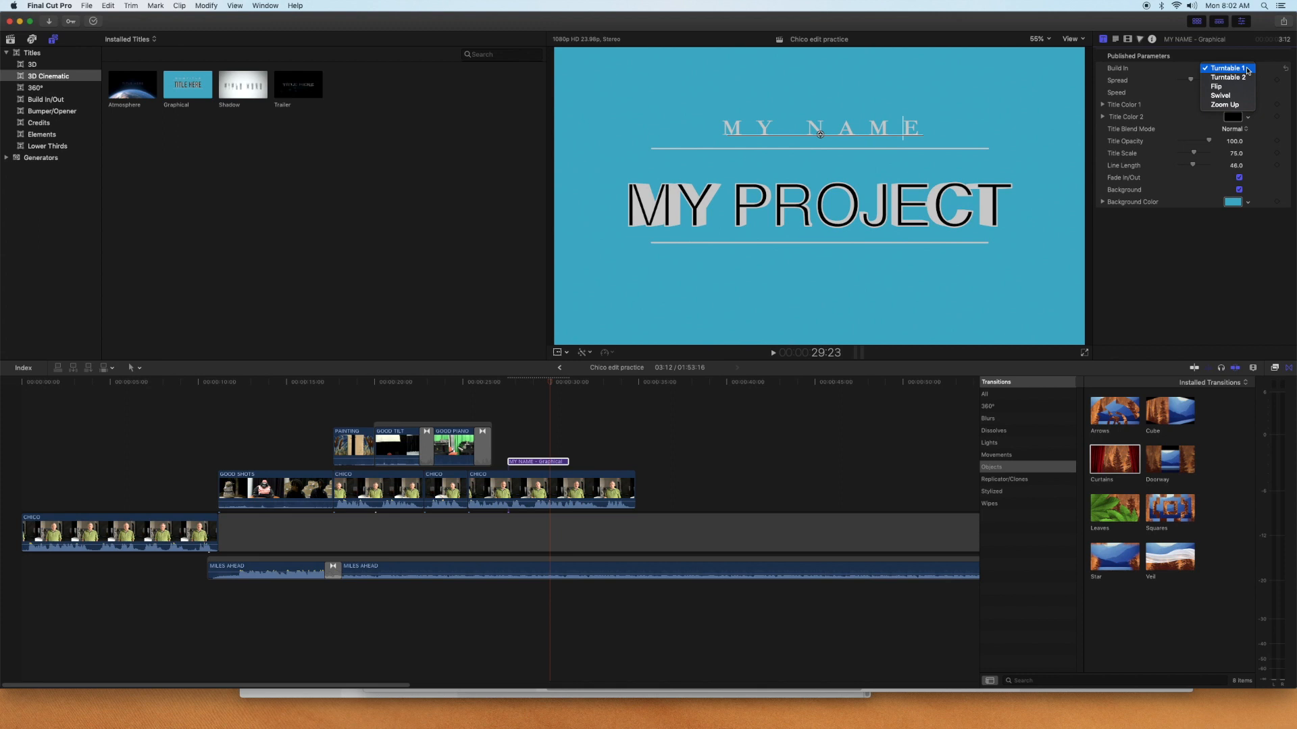
click(1245, 69)
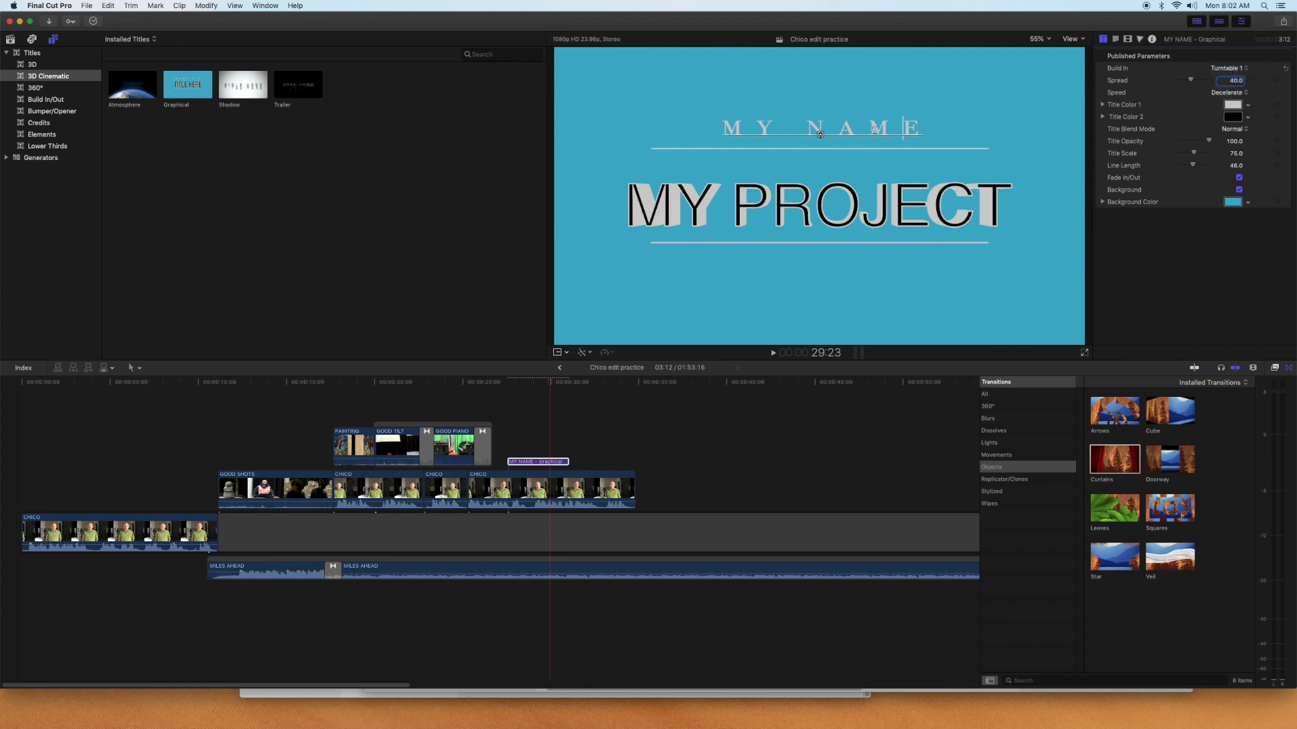
click(508, 383)
key(space)
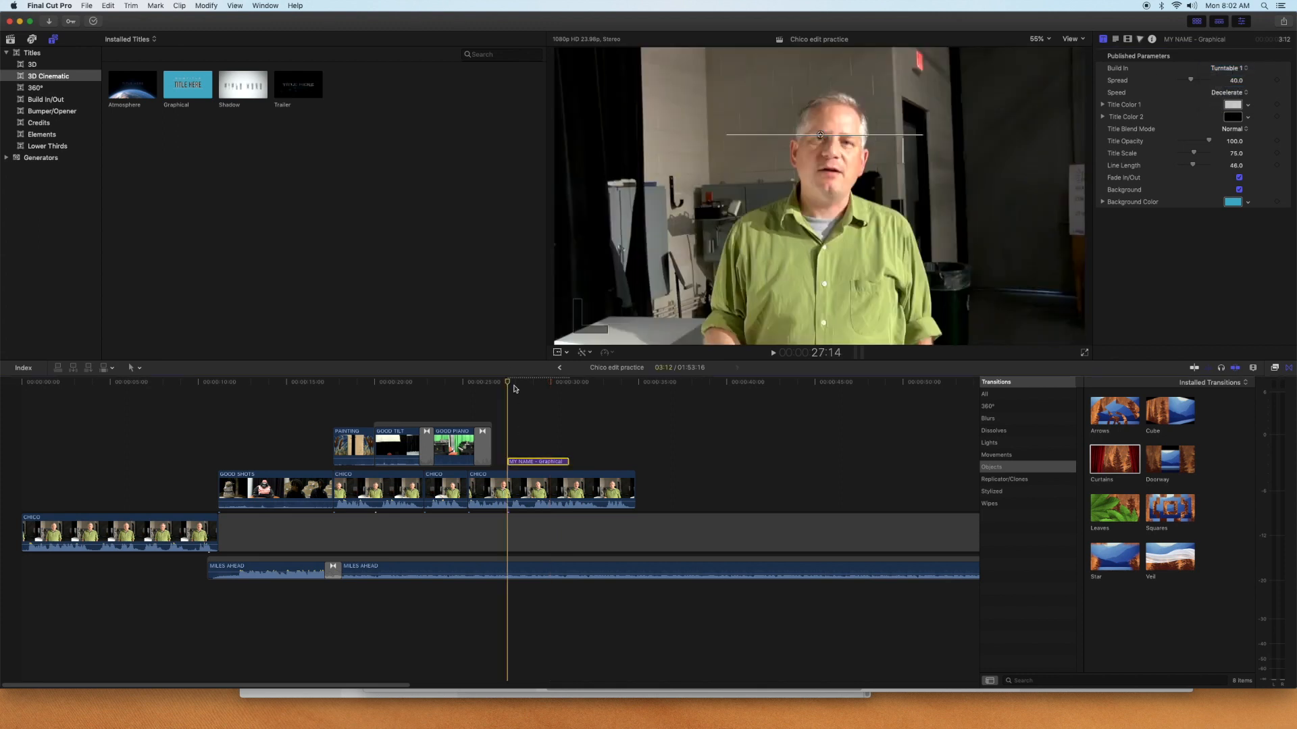
key(space)
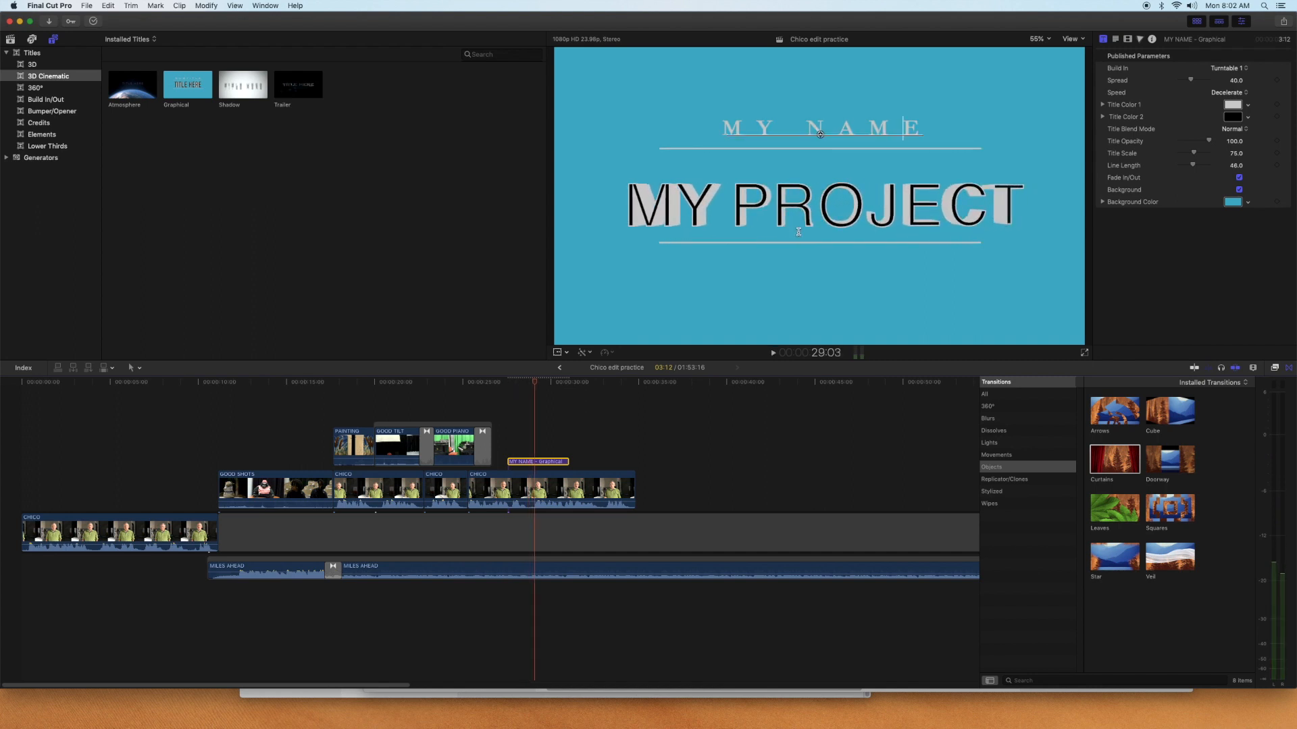
Try the Turntable 2 Build In animation on the Graphical title and play it from its start
click(1246, 69)
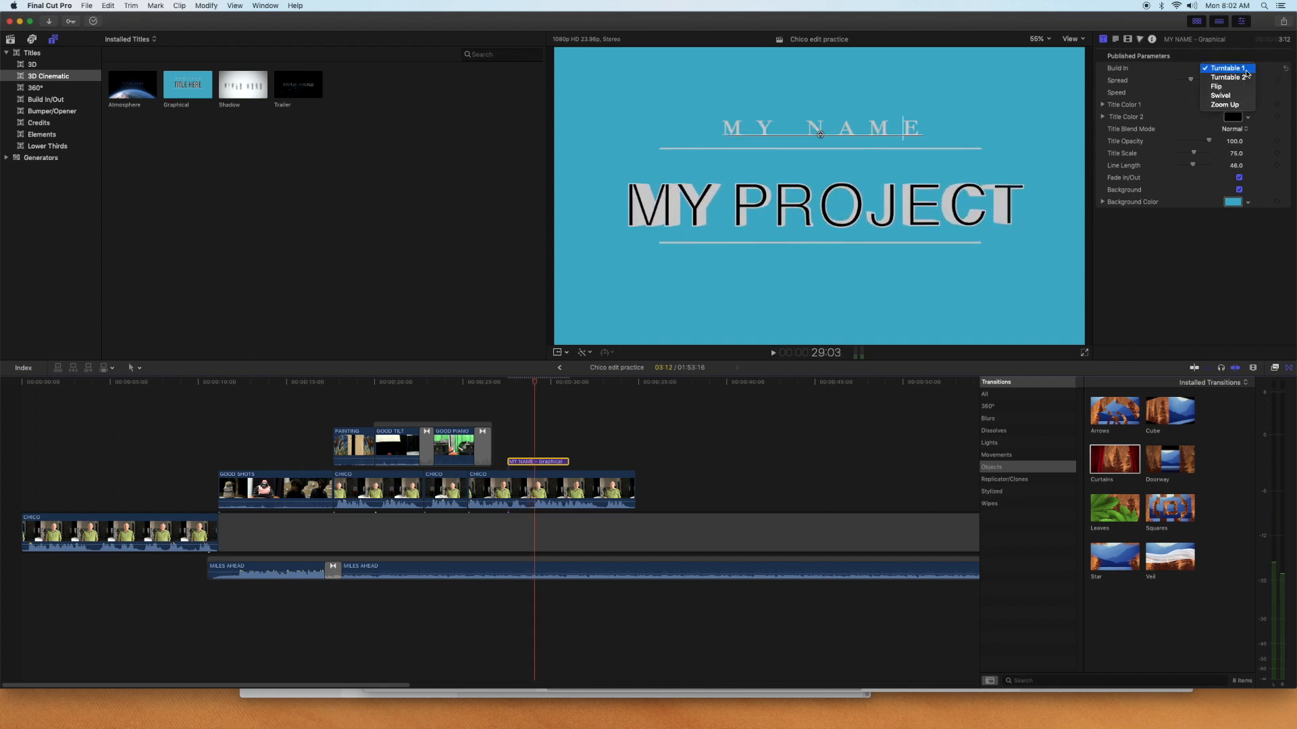
click(1227, 80)
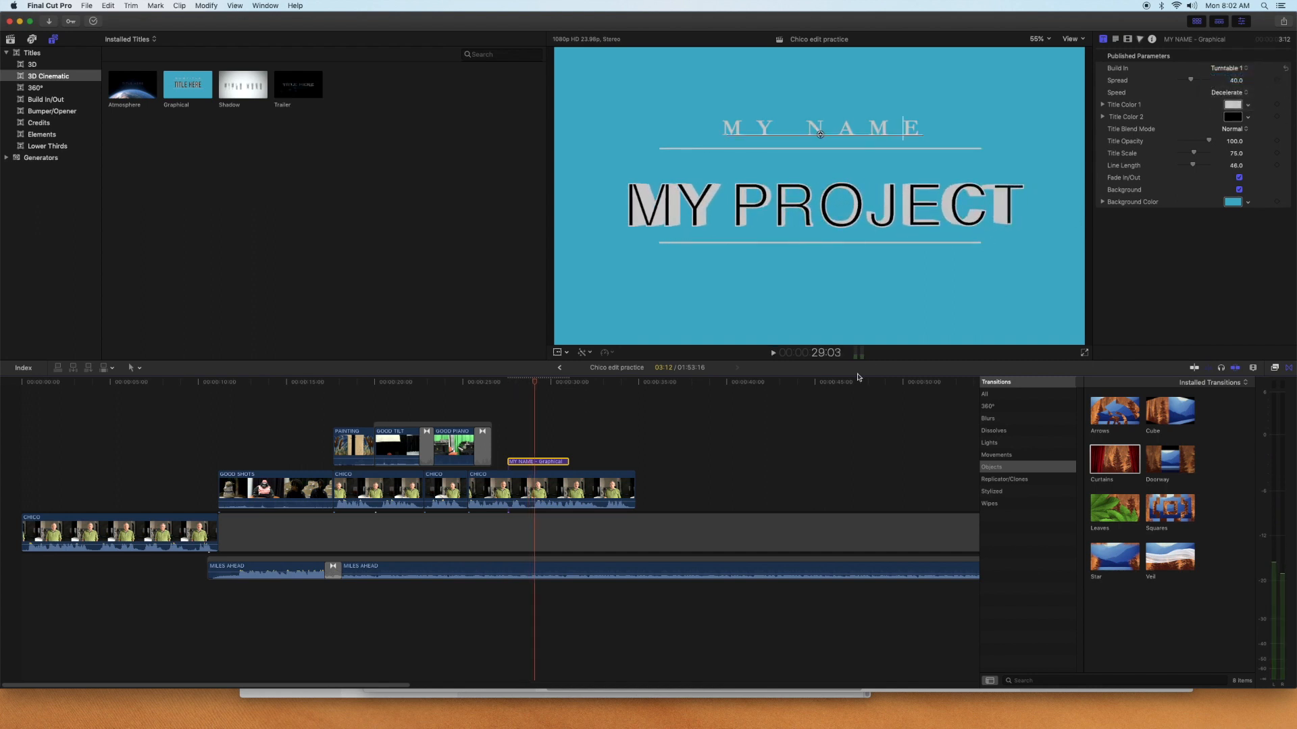
click(503, 382)
key(space)
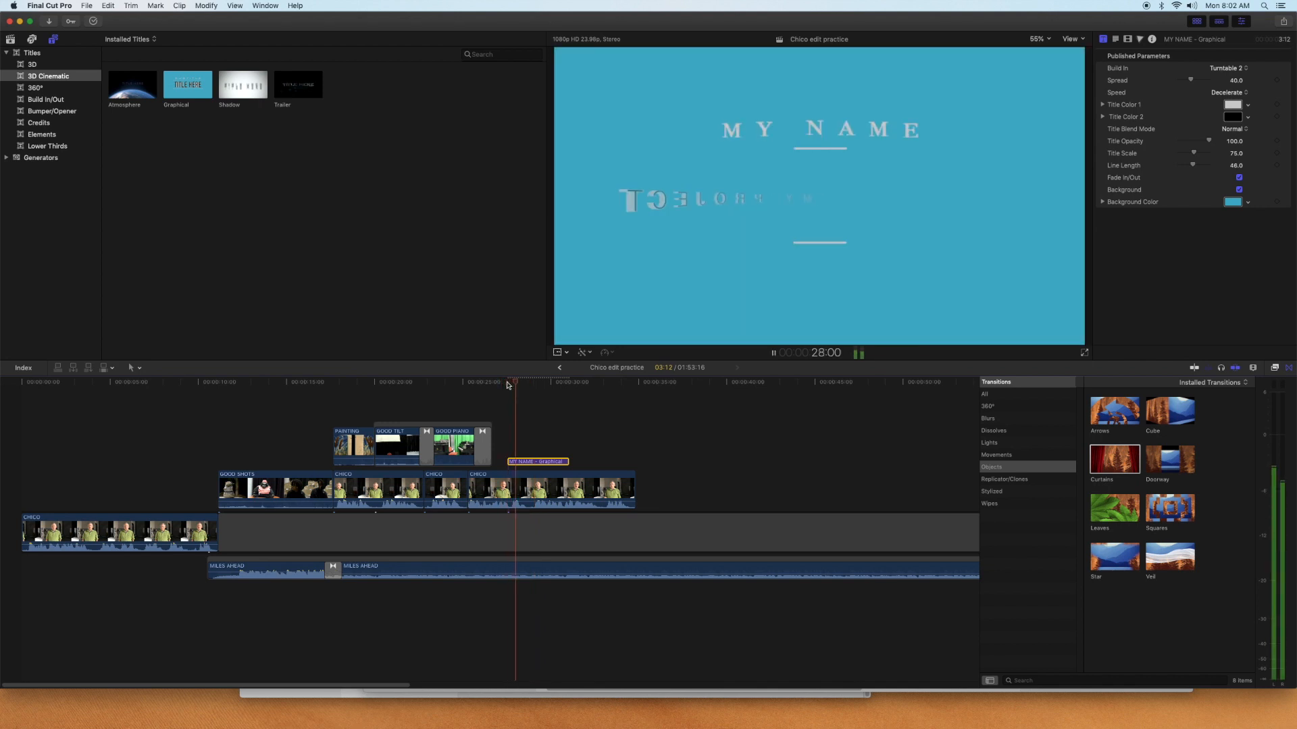
key(space)
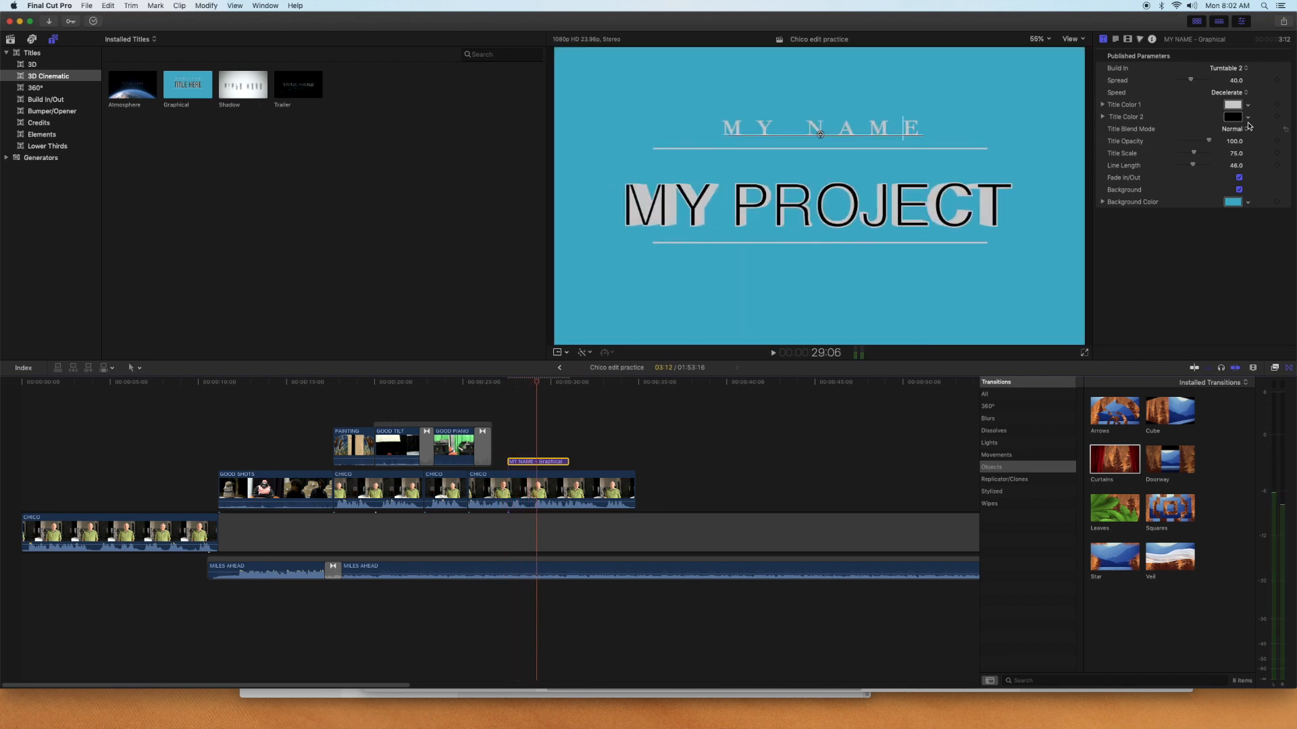
Try the Flip Build In animation on the Graphical title and play it from its start
click(1245, 70)
click(1226, 80)
click(507, 382)
key(space)
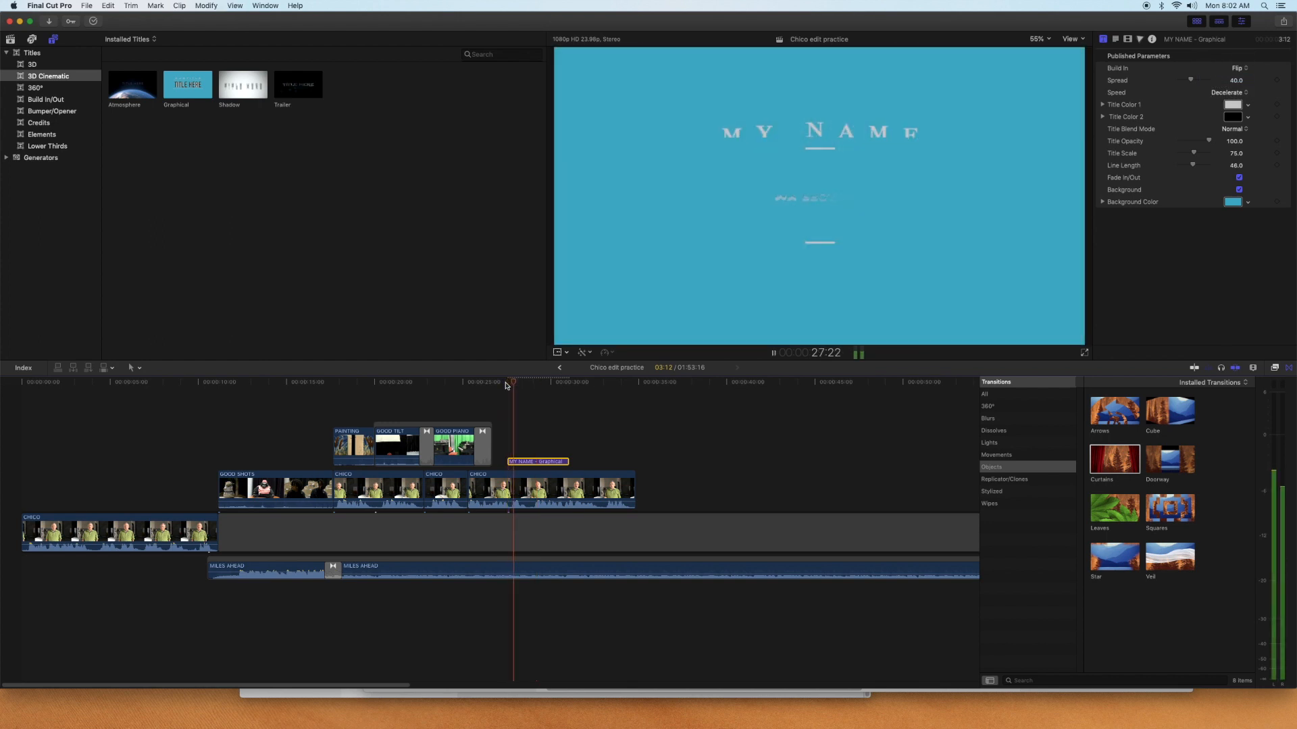
key(space)
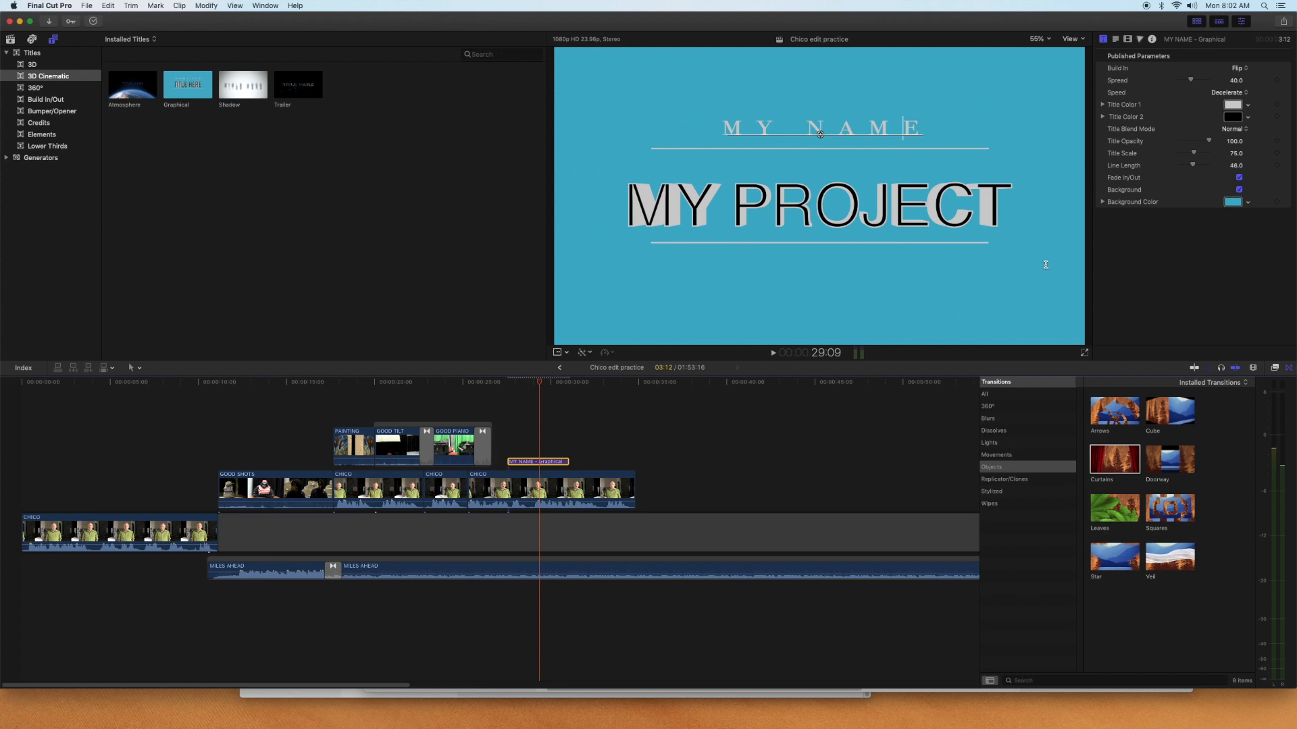
mouse_move(538, 383)
mouse_down()
mouse_move(518, 384)
mouse_move(540, 392)
mouse_up()
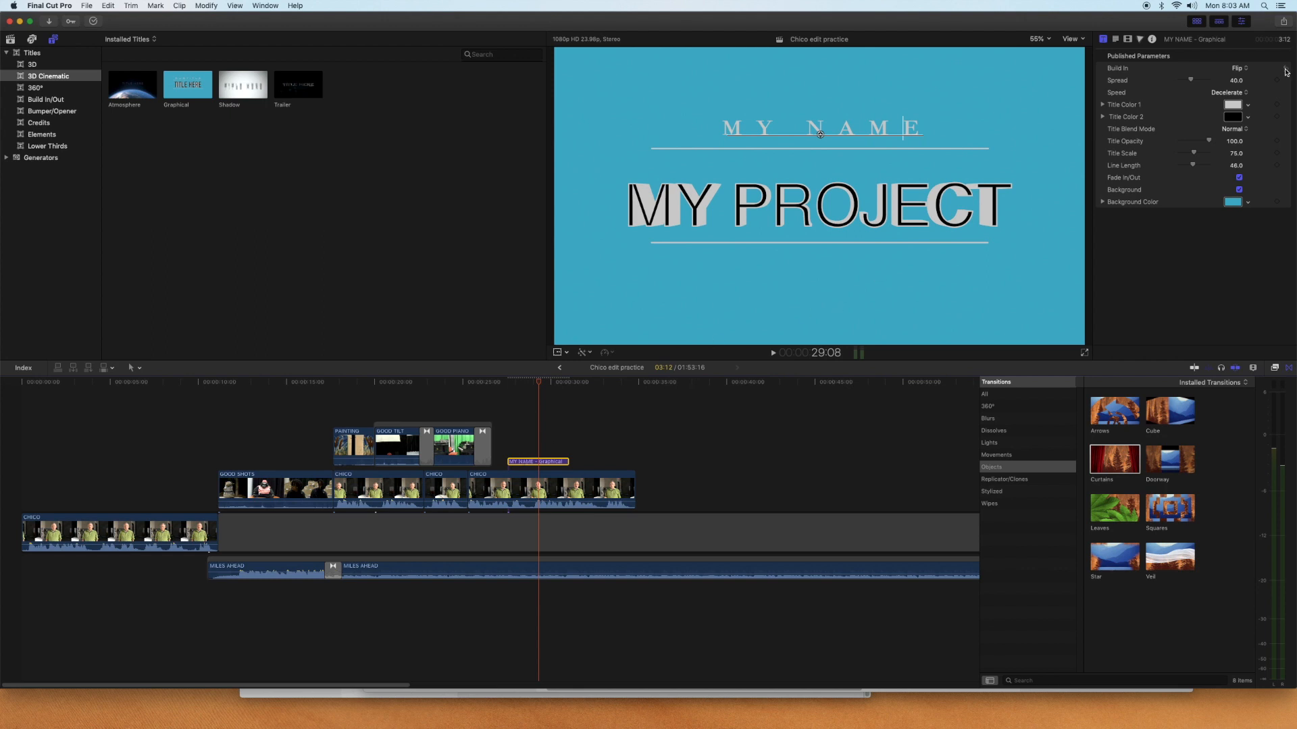
Try the Swivel and Zoom Up Build In animations, and set Build In back to Turntable 1
click(1245, 69)
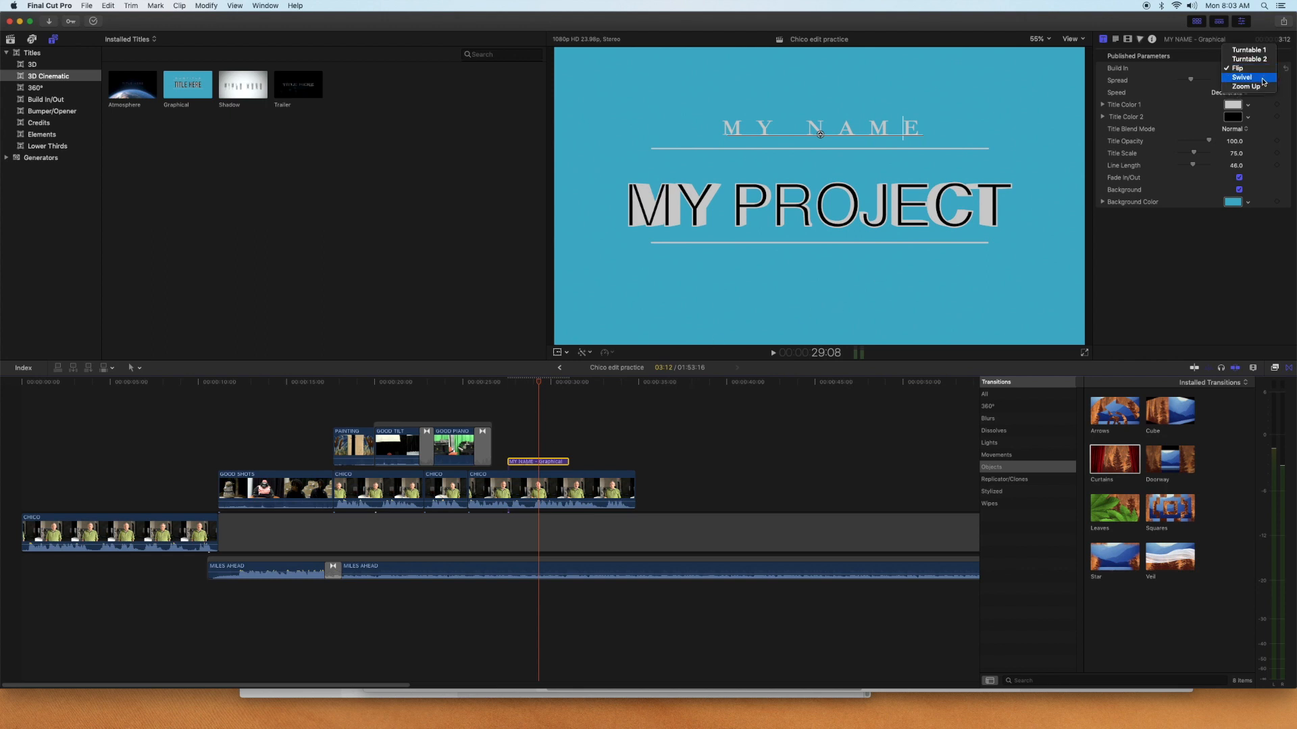
click(1262, 82)
click(1248, 70)
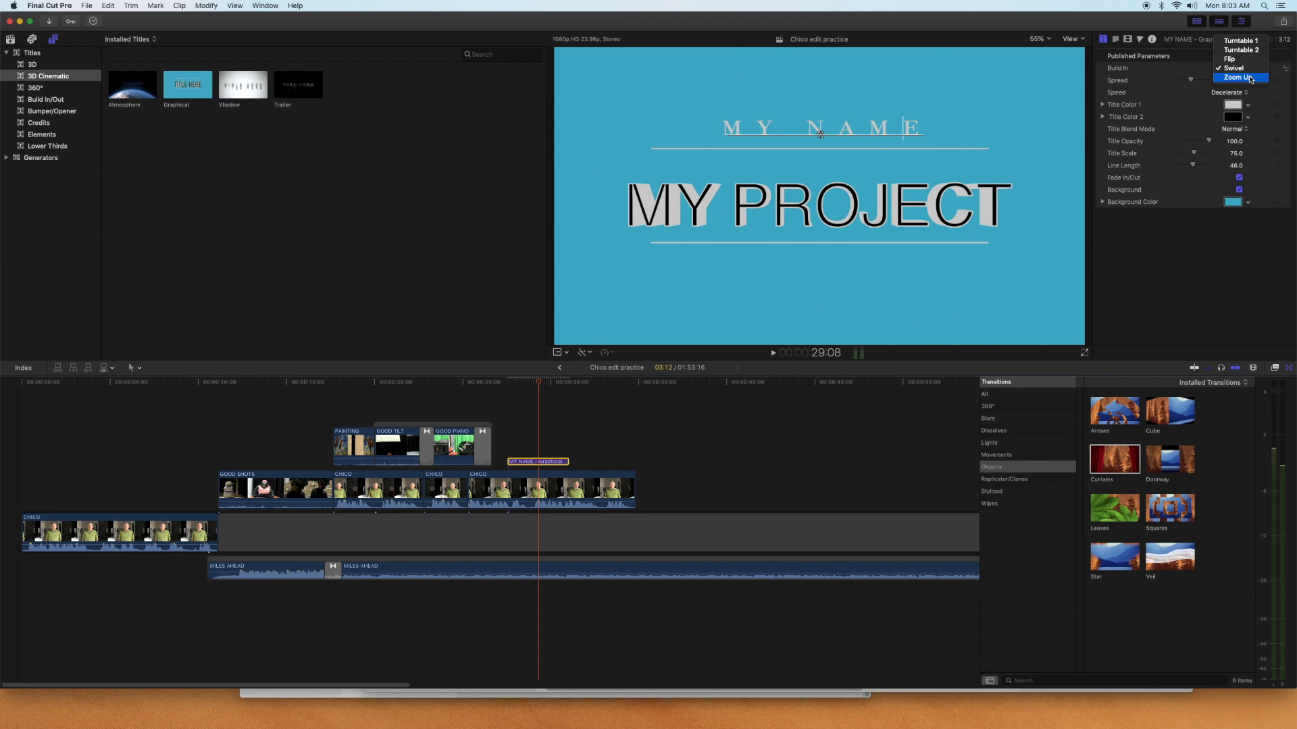
click(1250, 81)
click(1244, 70)
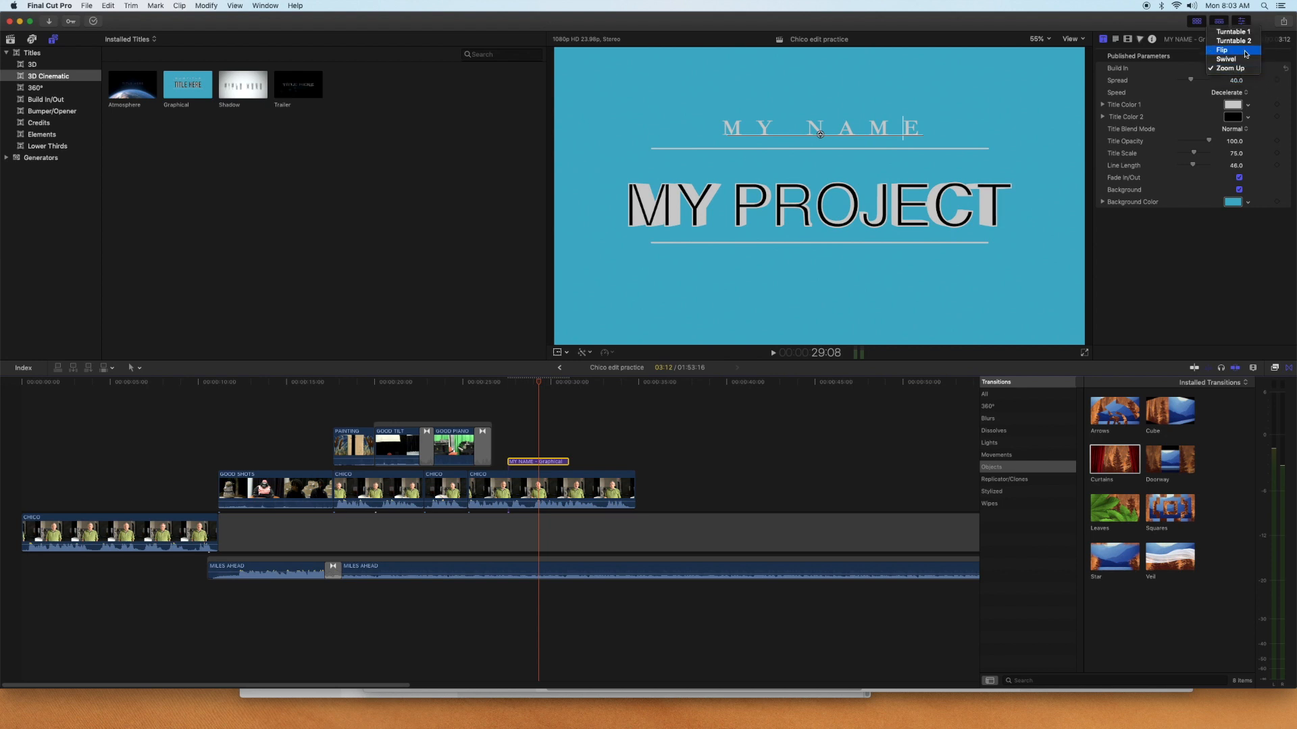
click(1240, 30)
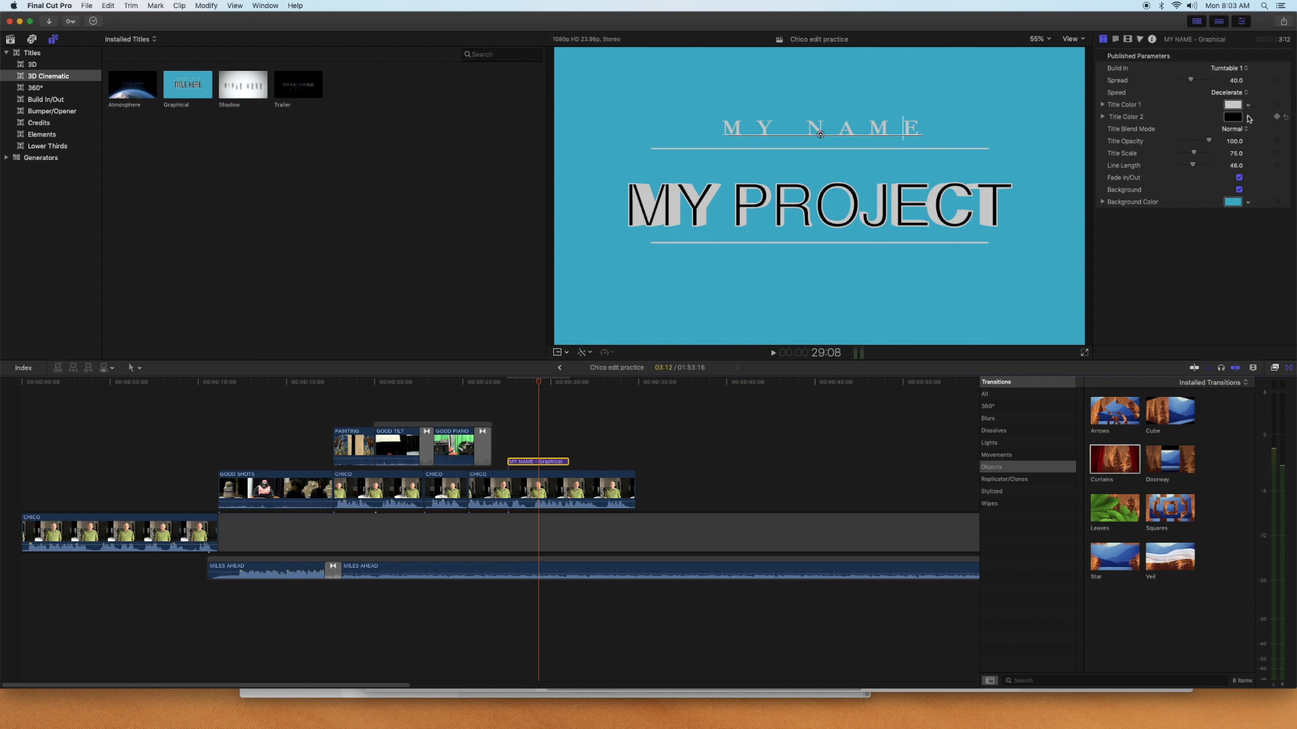
Set the Graphical title's Title Color 2 to green and its Background Color to bright green
click(1247, 117)
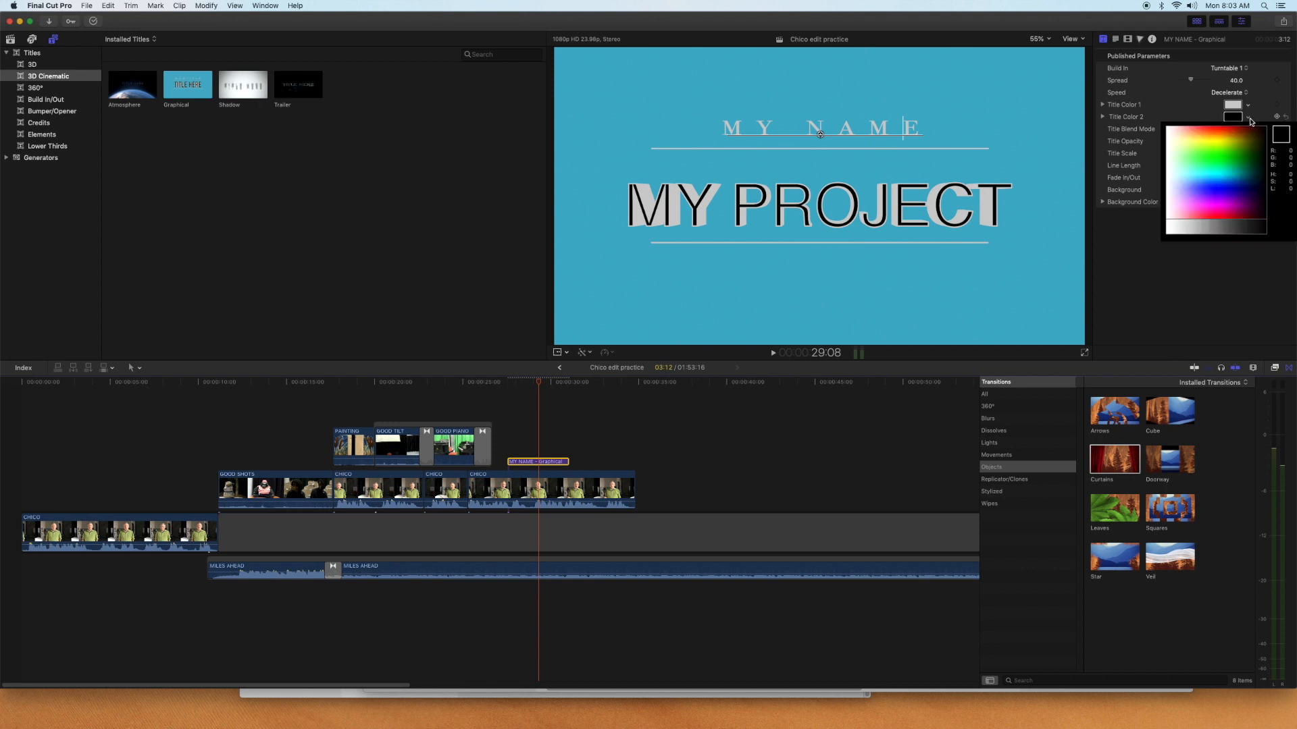
click(1228, 157)
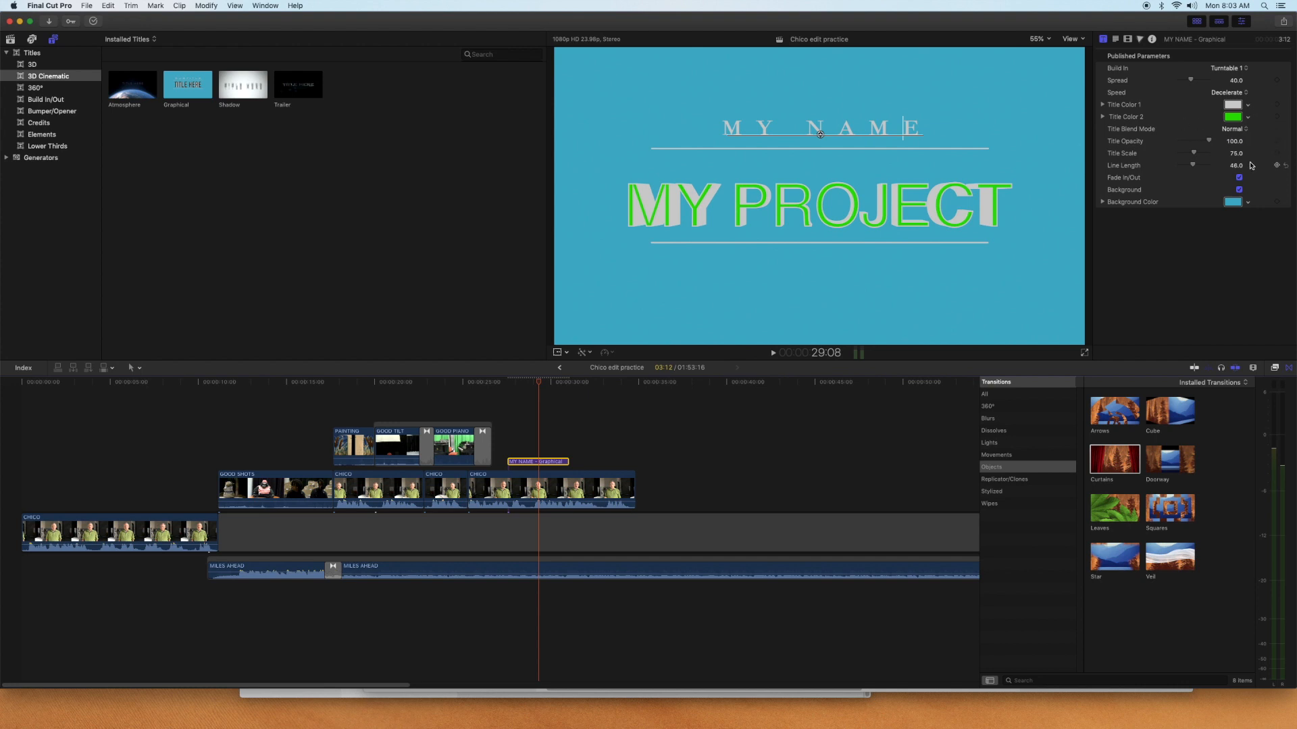
click(1244, 202)
mouse_move(1224, 226)
mouse_down()
mouse_move(1218, 261)
mouse_move(1226, 233)
mouse_move(1219, 245)
mouse_up()
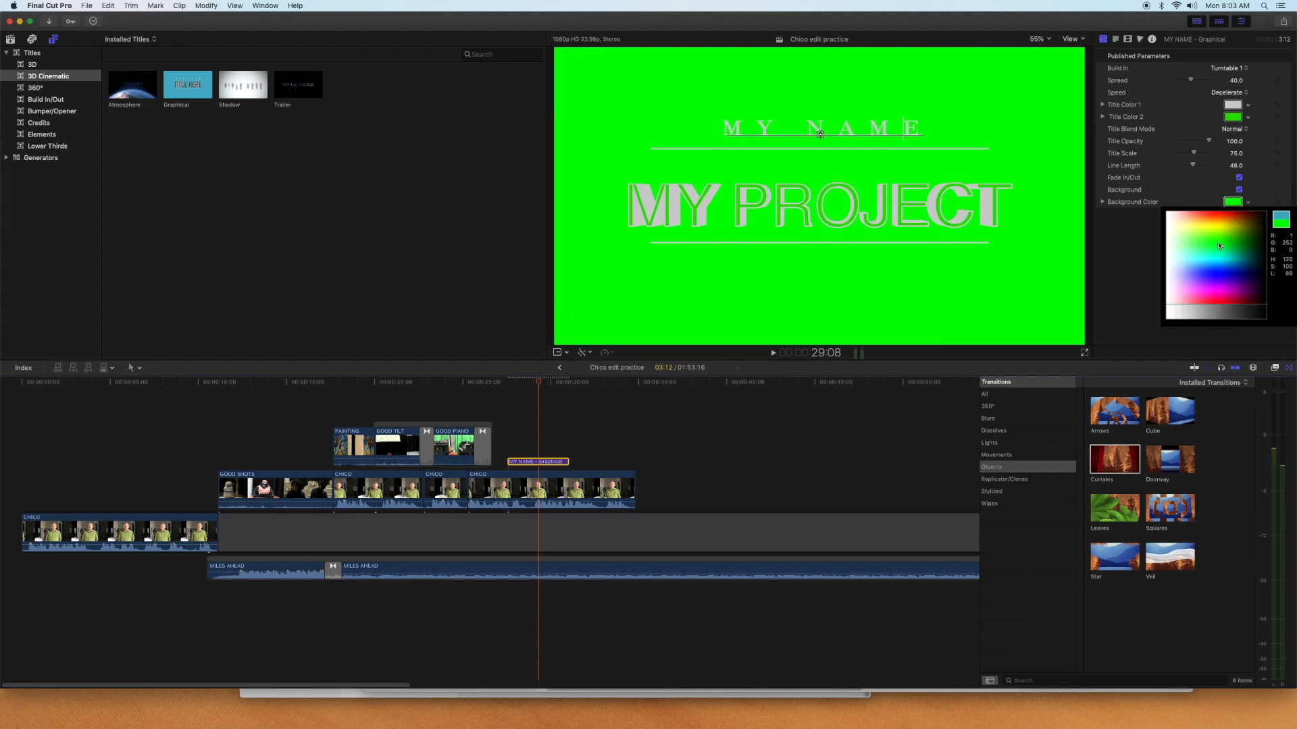
Set the Graphical title's Background Color to blue, switch its Background off, and toggle Fade In/Out off and back on
click(1229, 279)
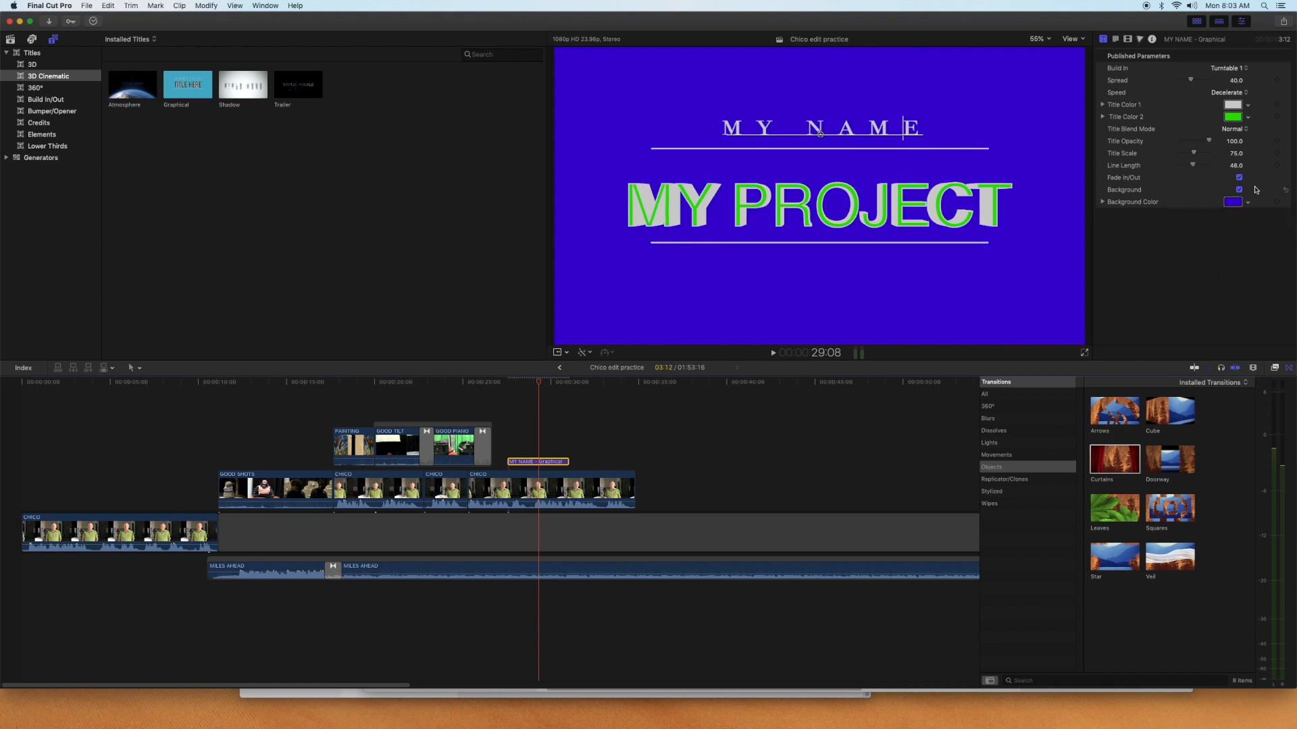
click(1285, 190)
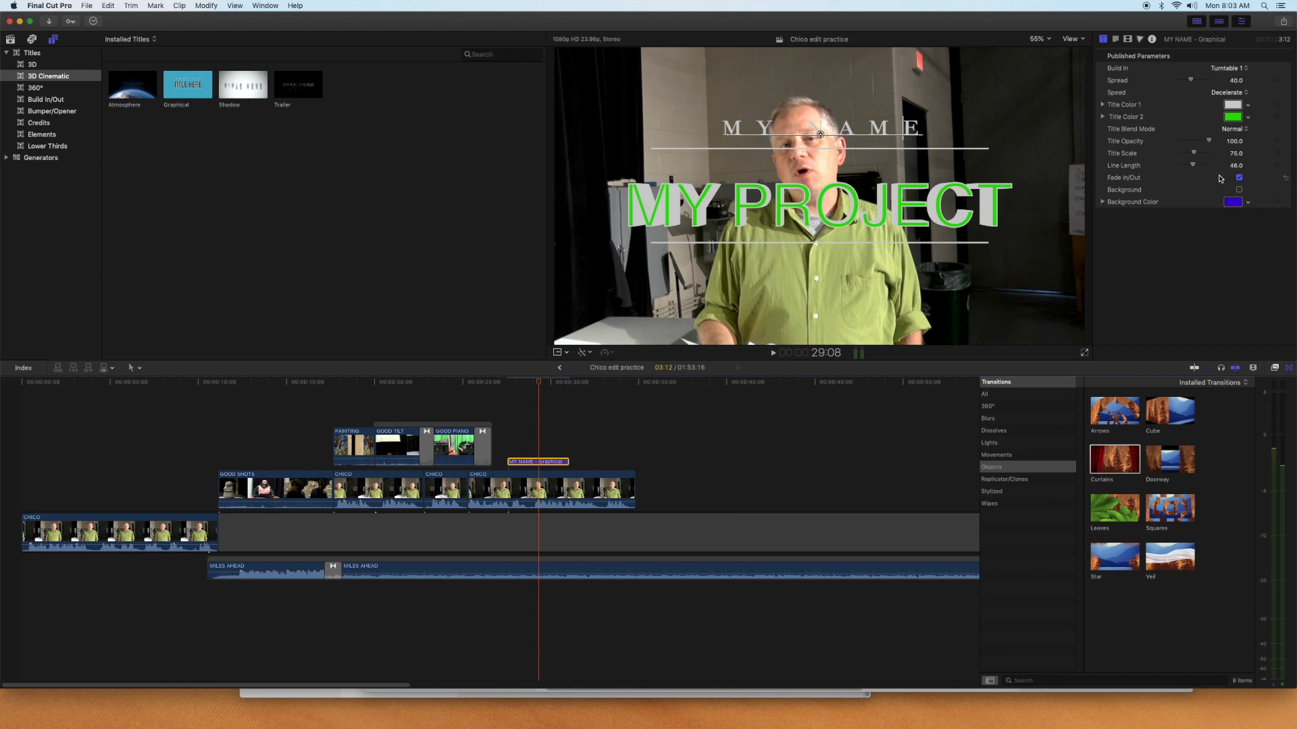
click(1239, 178)
click(1240, 178)
Preview the Graphical title over the CHICO footage and switch its Background on again
click(502, 383)
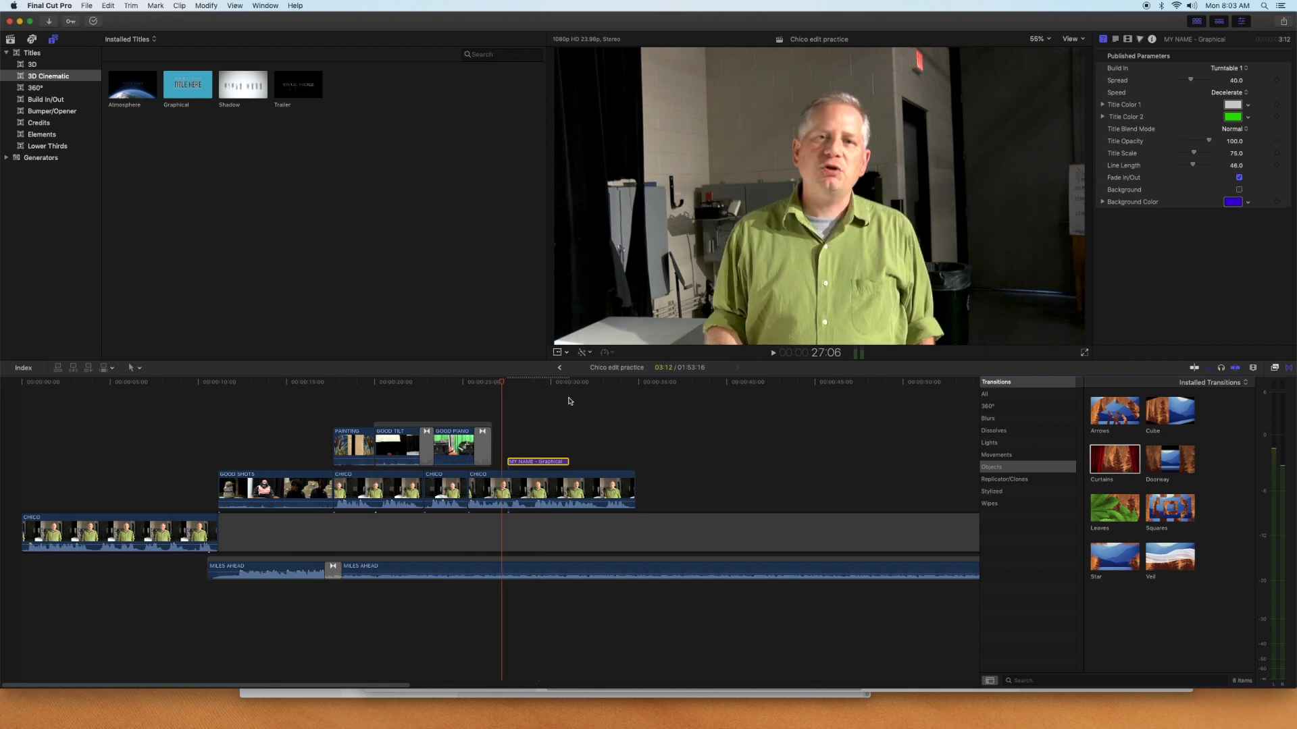
click(559, 390)
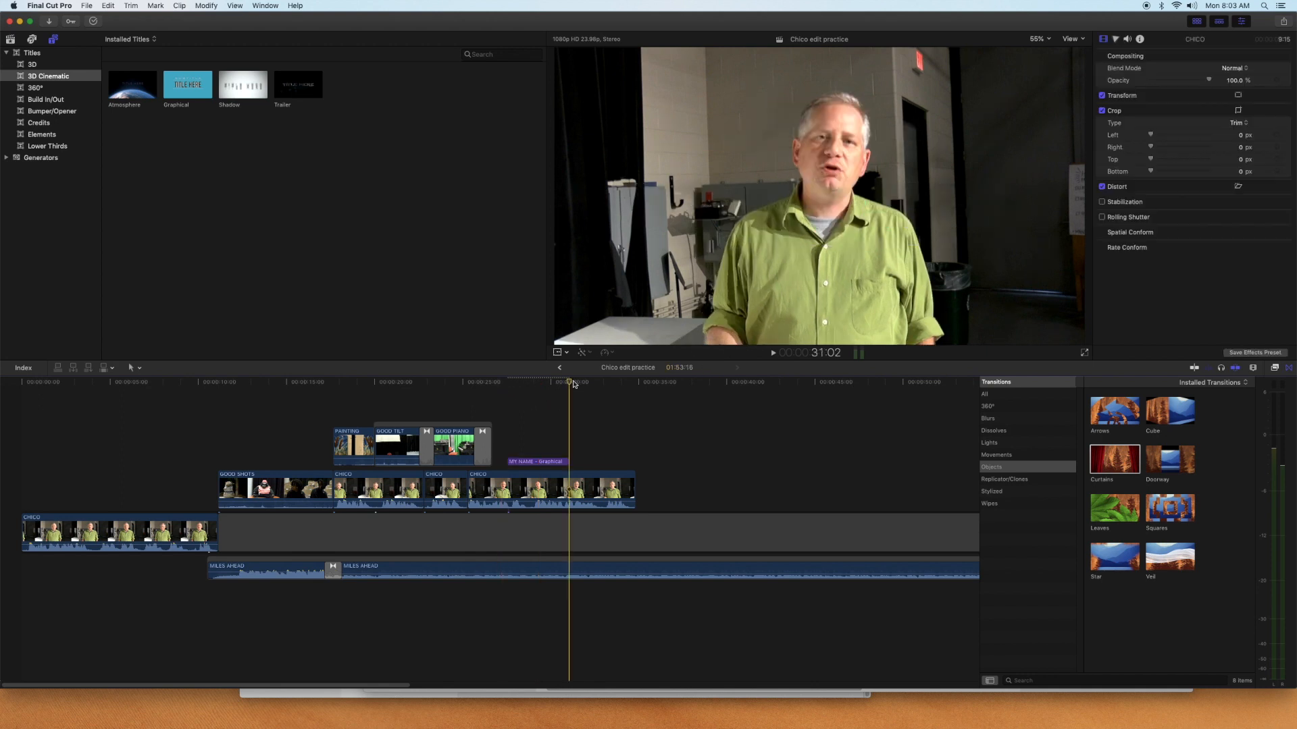
click(586, 384)
click(535, 383)
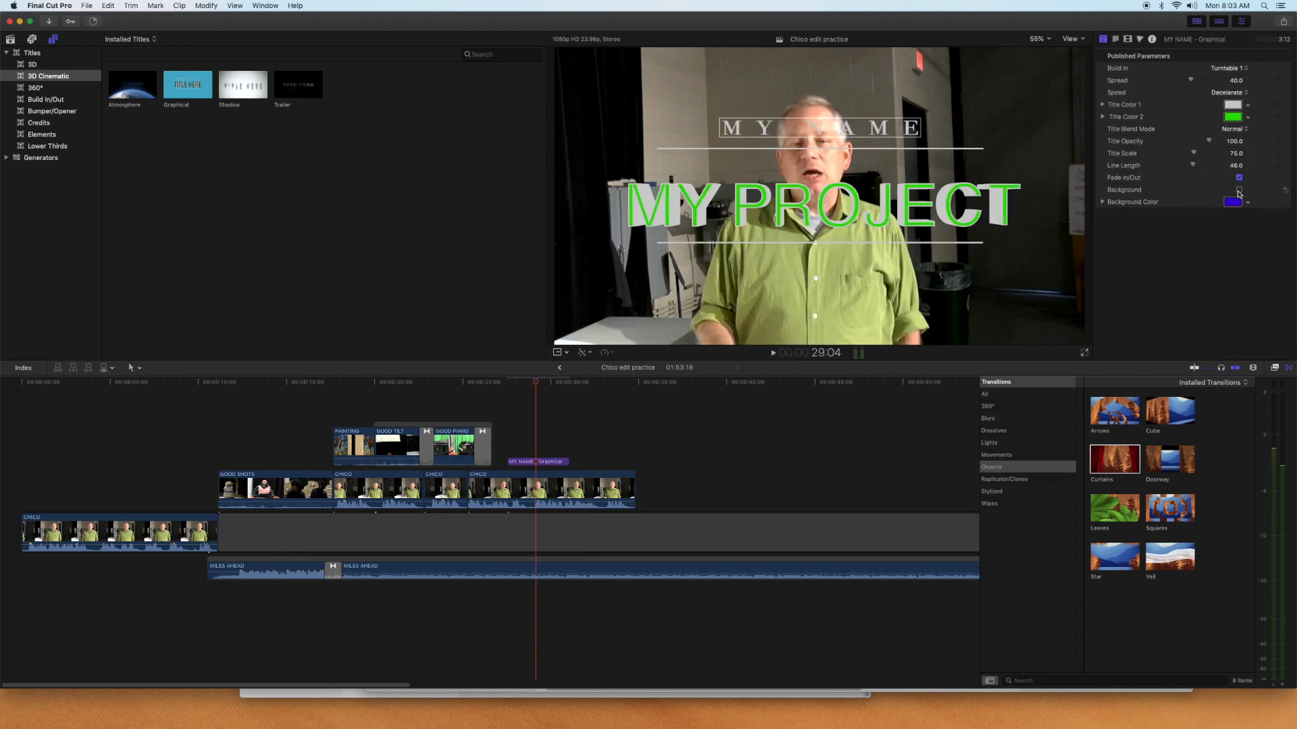
click(1238, 190)
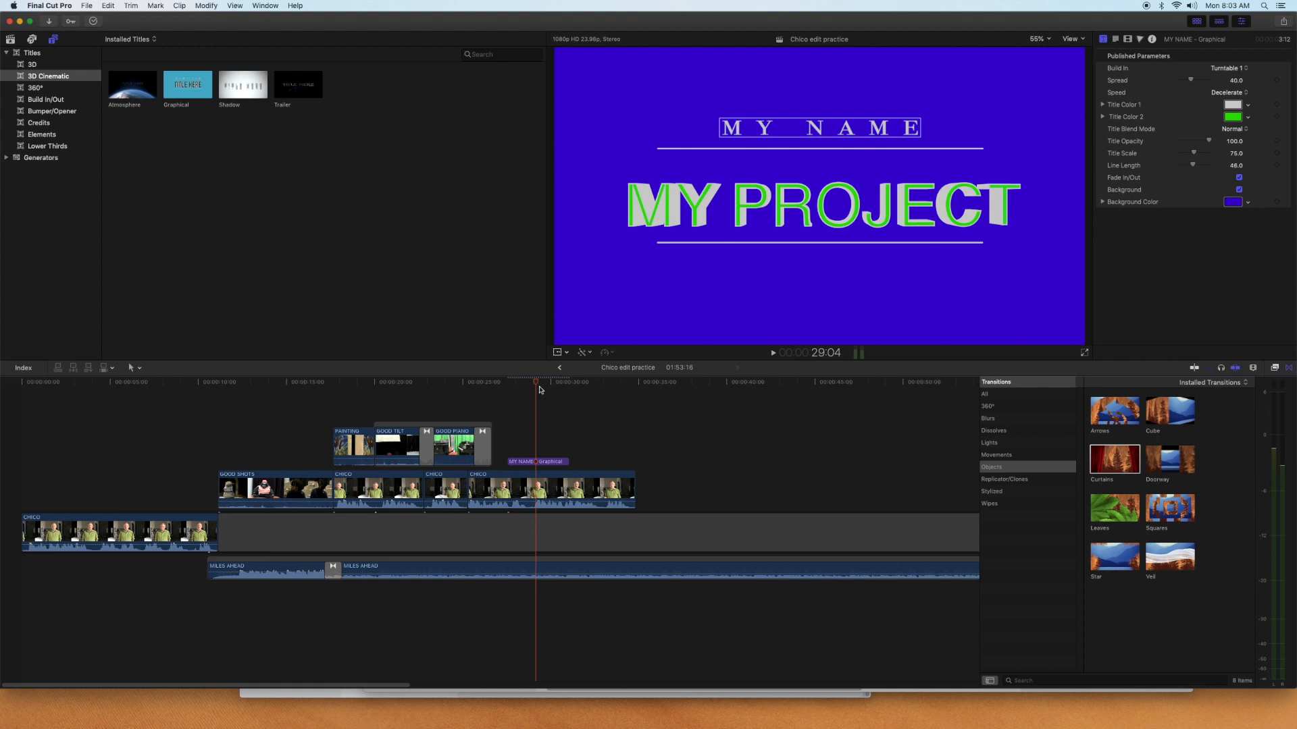
Delete the Graphical title from the timeline
click(552, 462)
key(Delete)
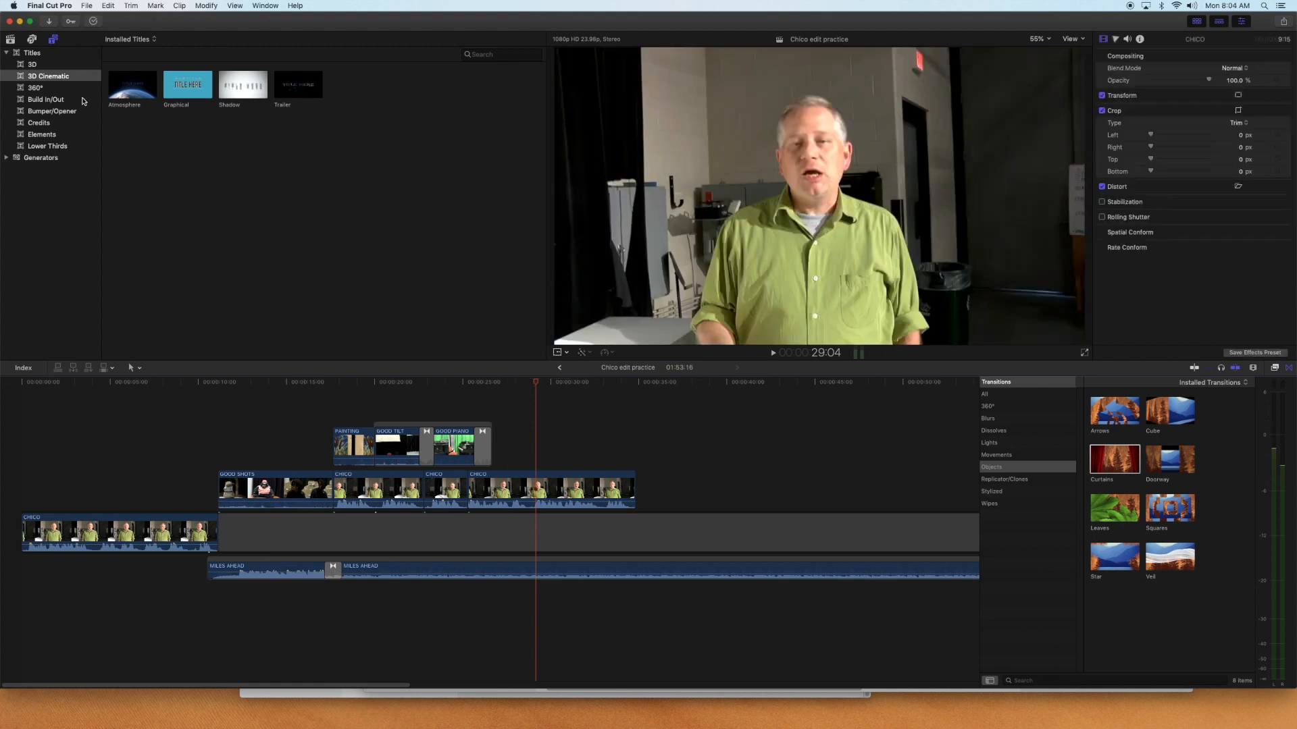
Add the Assembler title from the Build In/Out category above the last CHICO clip
click(84, 100)
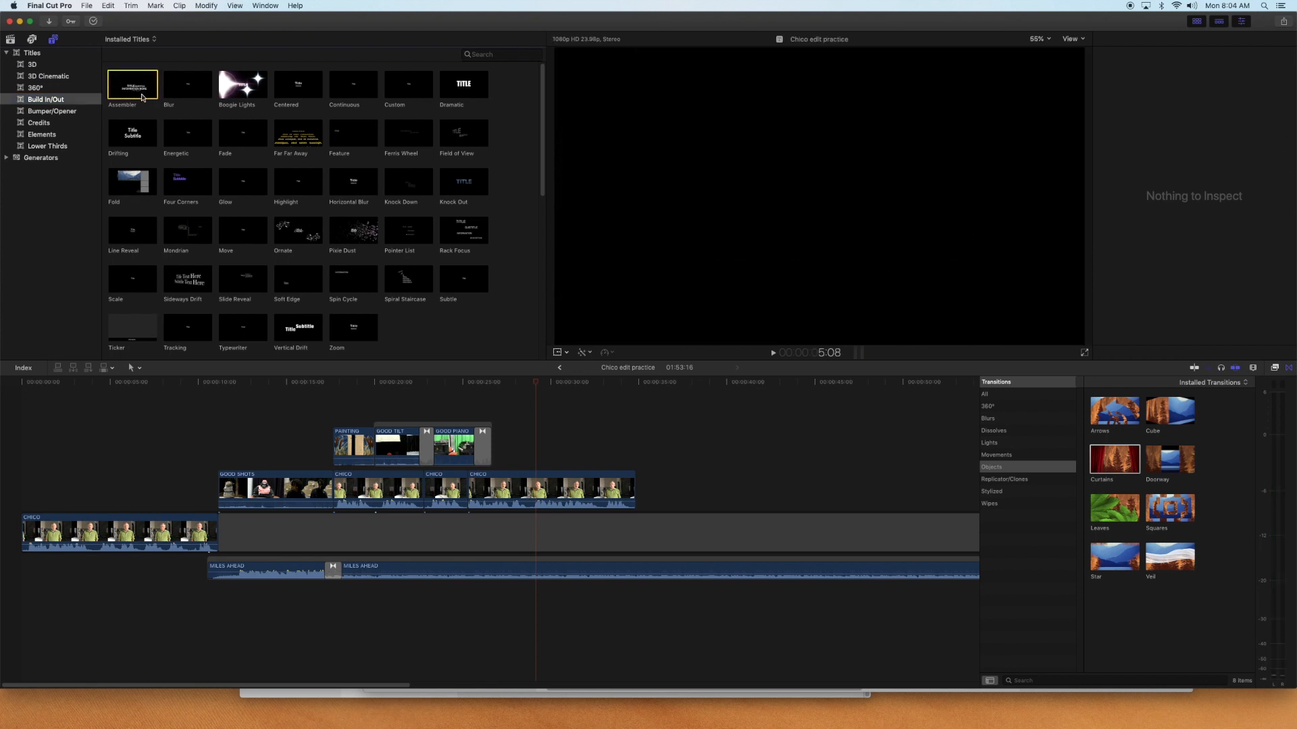
drag(131, 87, 508, 462)
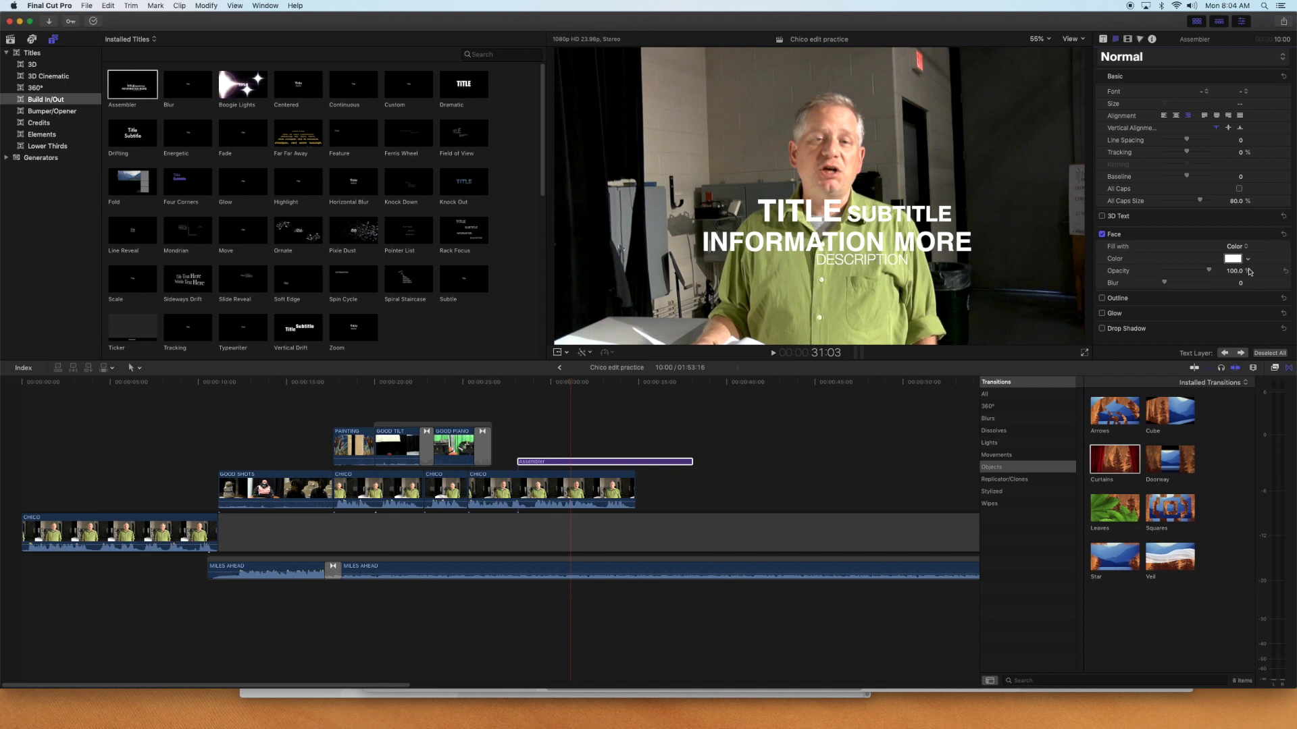
Turn off Face and turn on 3D Text for the Assembler title, and try another font
click(1101, 234)
click(1101, 217)
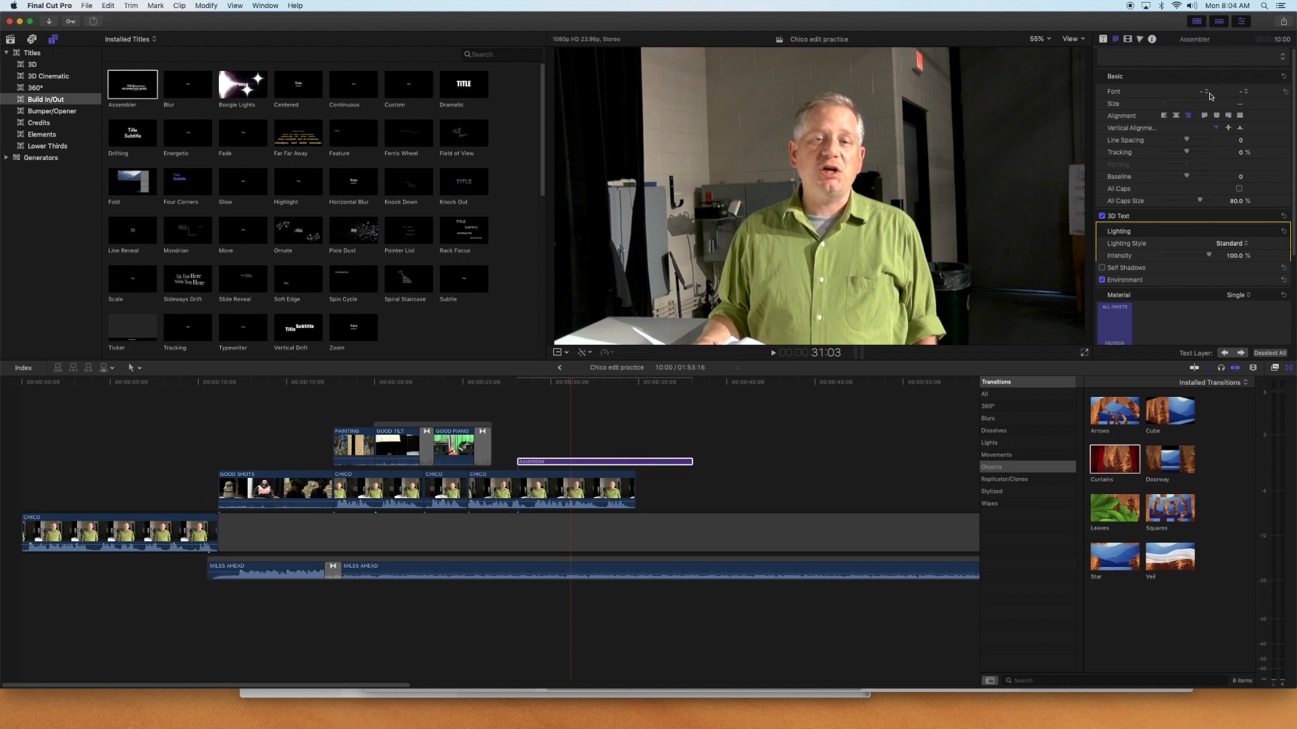
click(1175, 96)
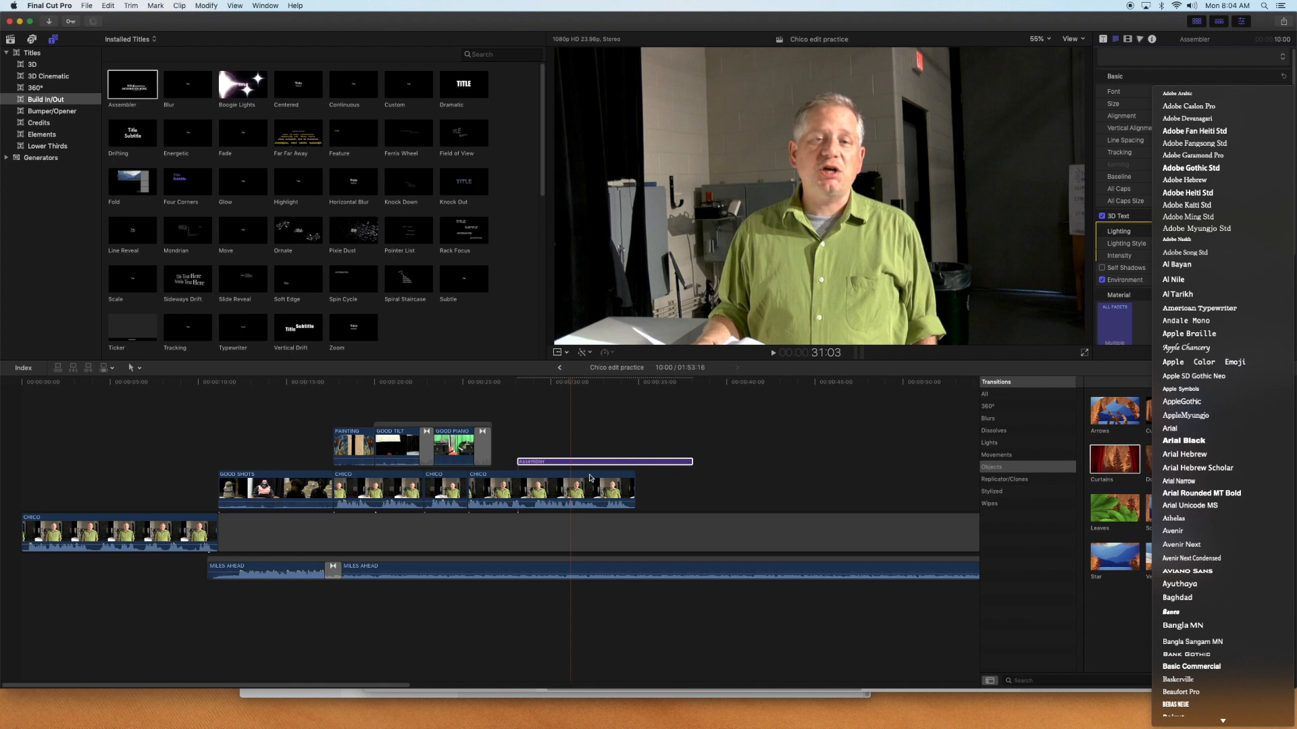
click(721, 441)
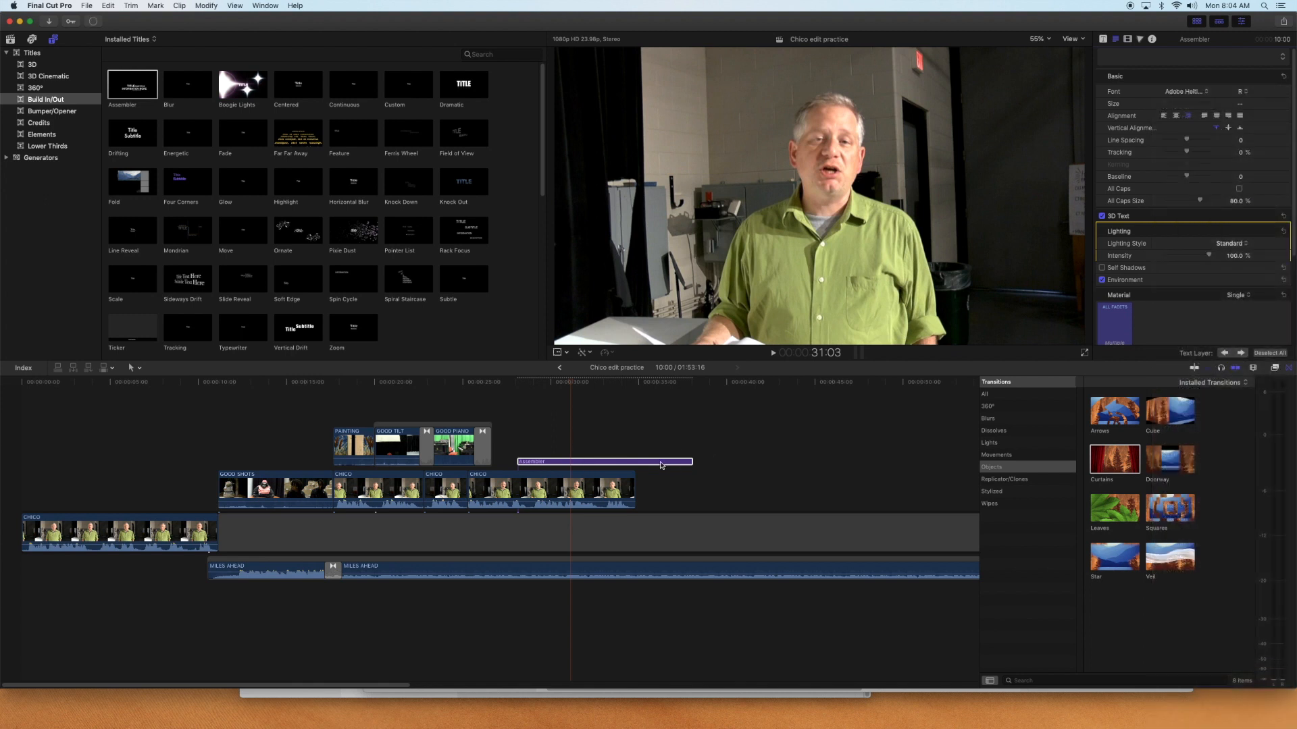
Extend the Assembler title to about 18 seconds and delete it from the timeline
drag(660, 465, 838, 461)
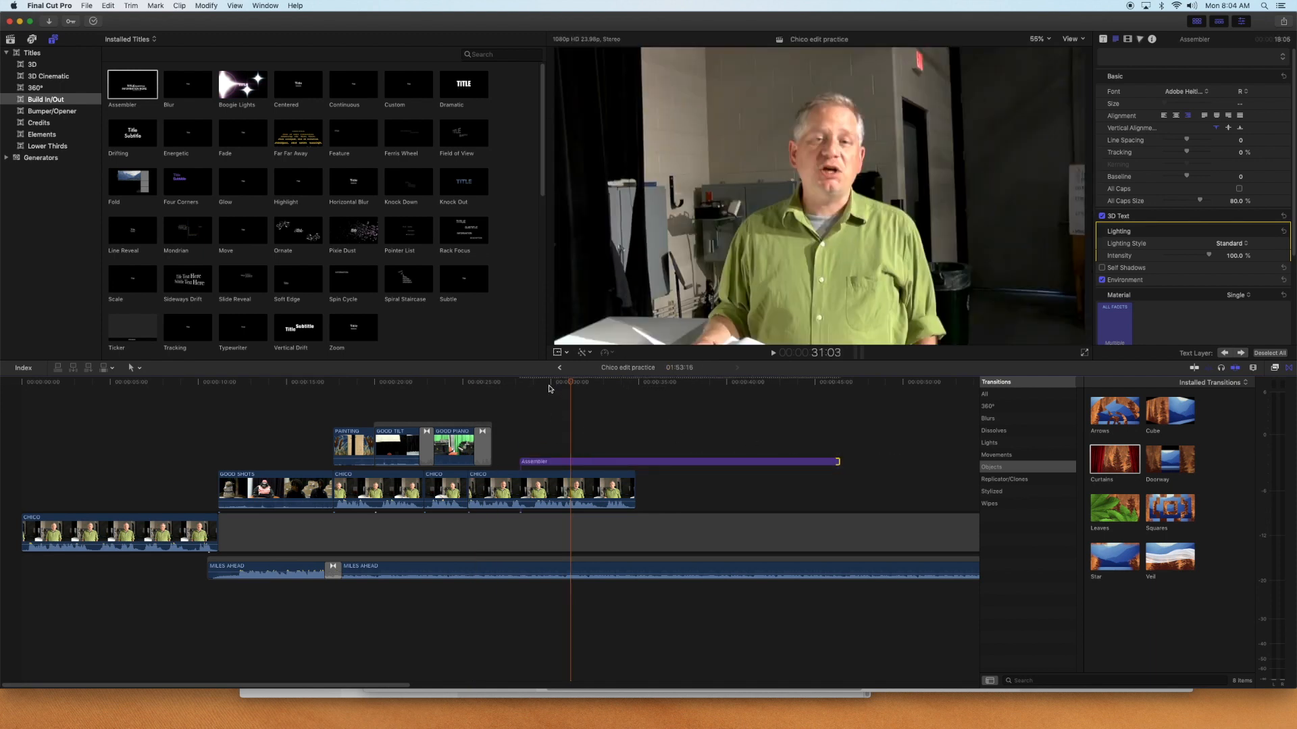
click(601, 461)
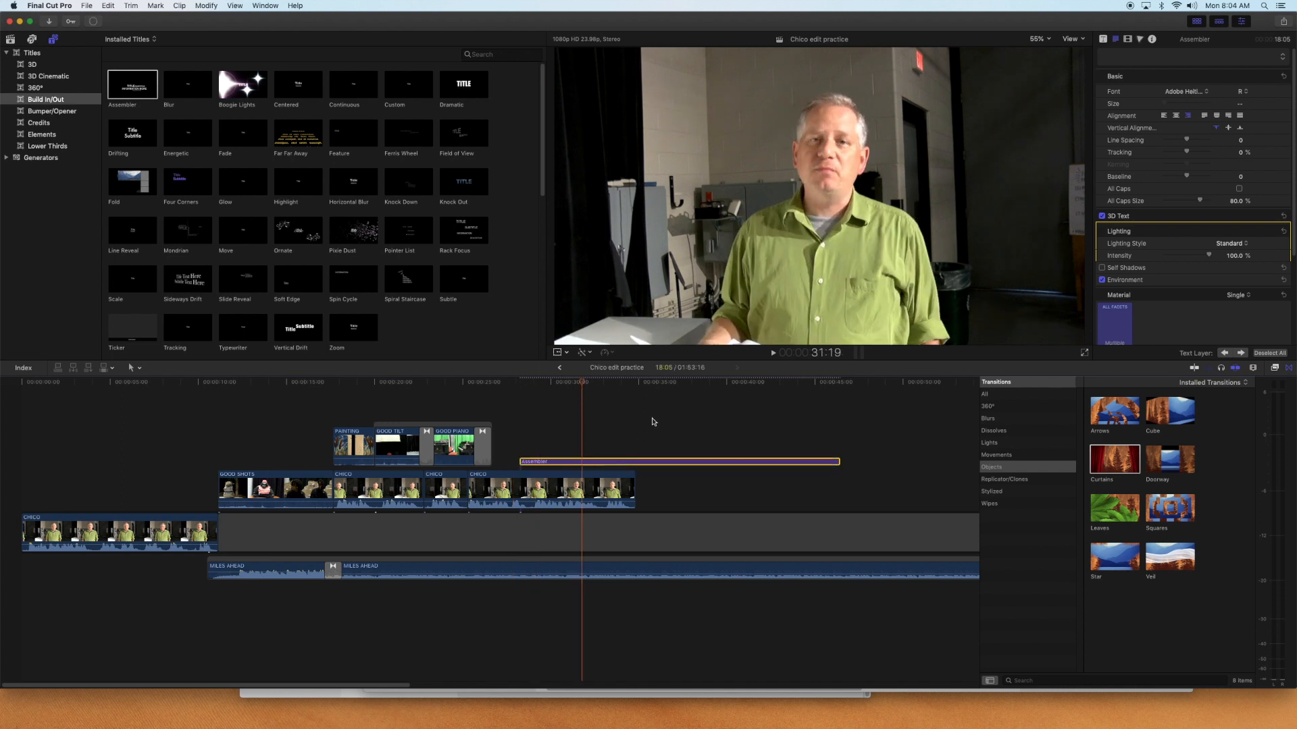
key(Delete)
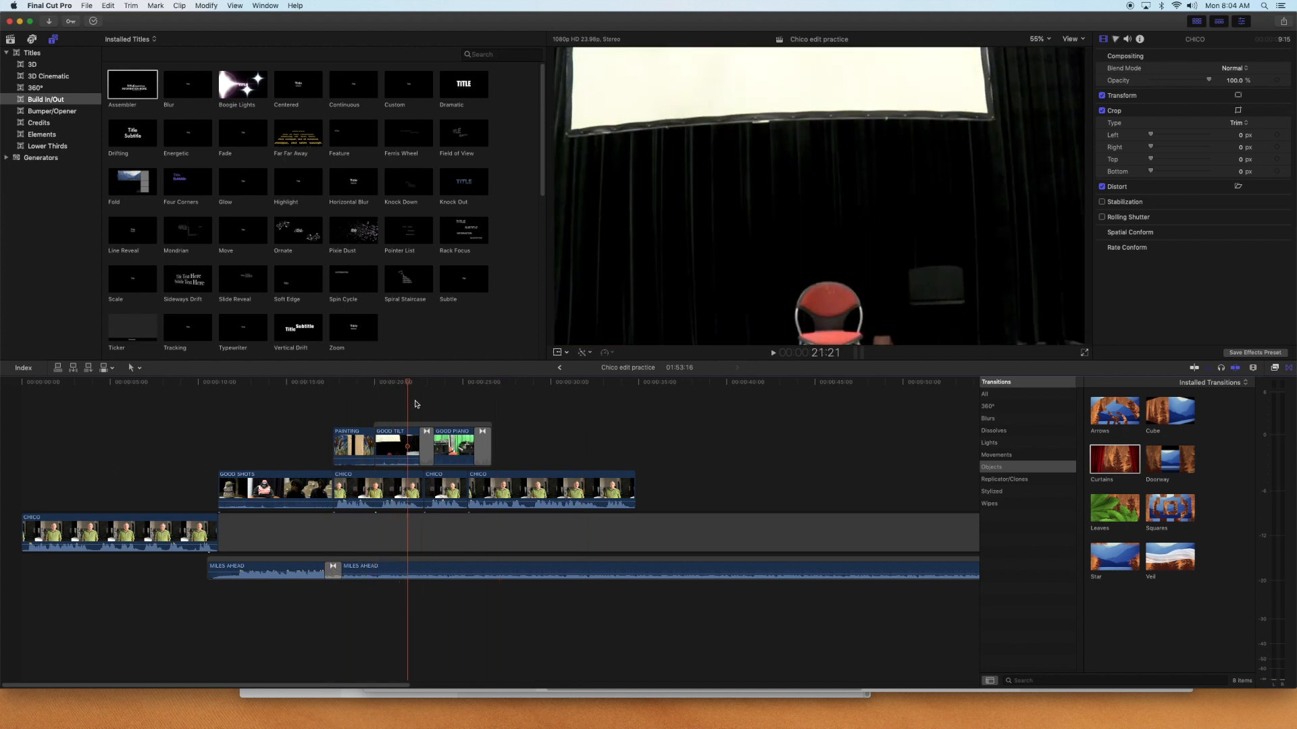
Put the playhead at about 29:11 and look through the Build In/Out titles and the complete title collection
drag(504, 403, 541, 403)
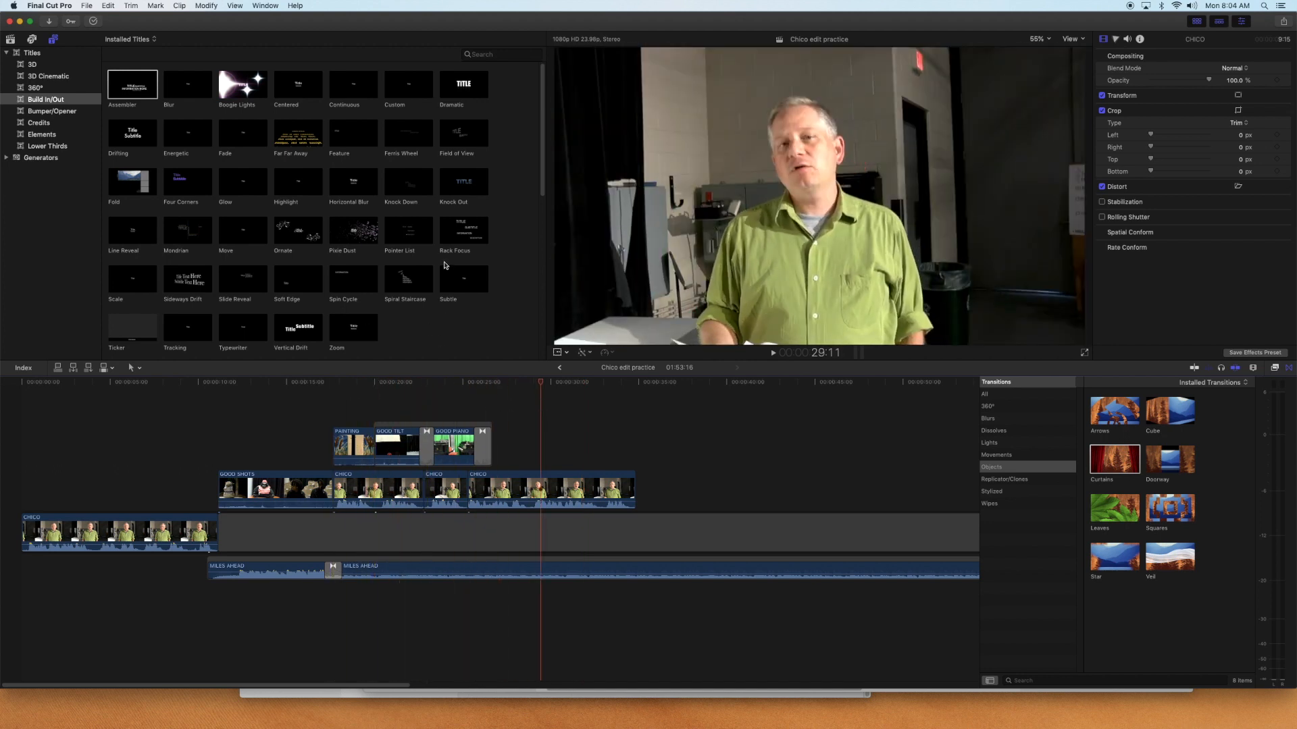
scroll(443, 266, down, 15)
scroll(210, 272, up, 15)
click(32, 52)
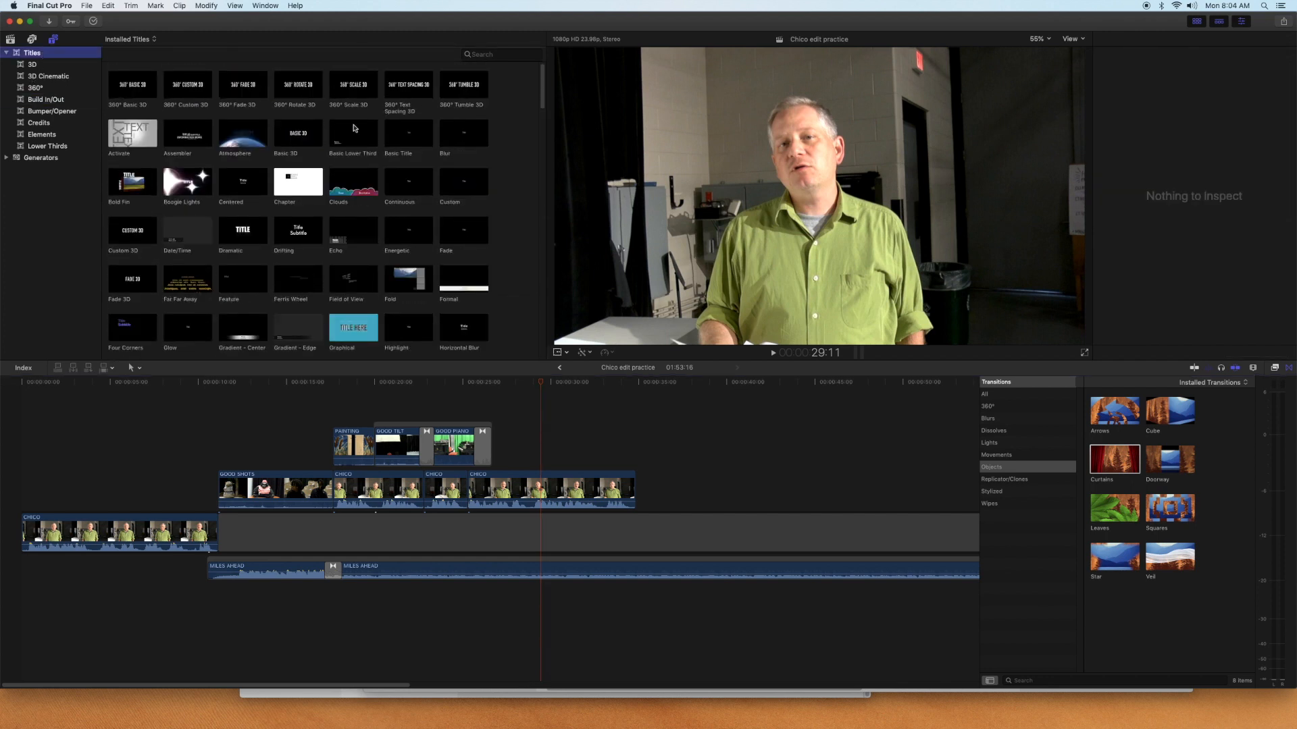
scroll(465, 201, down, 10)
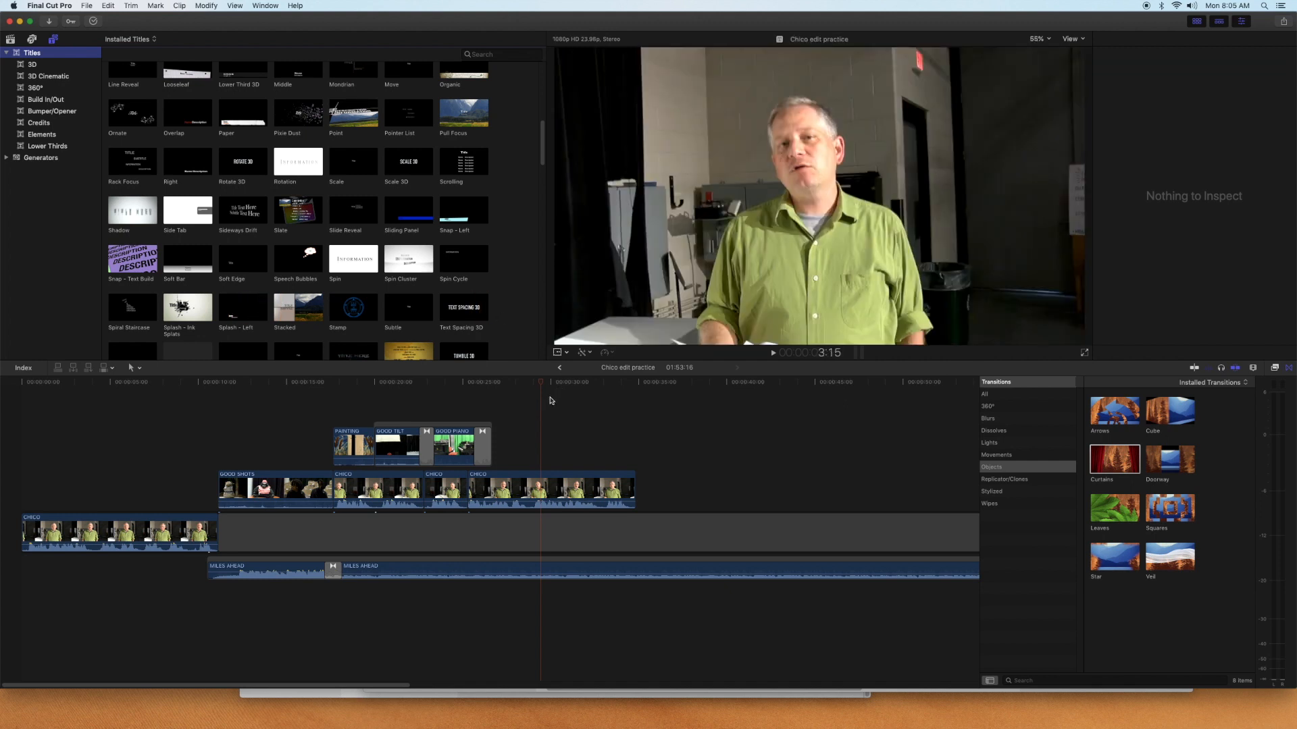
Show the installed effects and look through the video categories All, Blur, Color and Comic Looks
key(super+4)
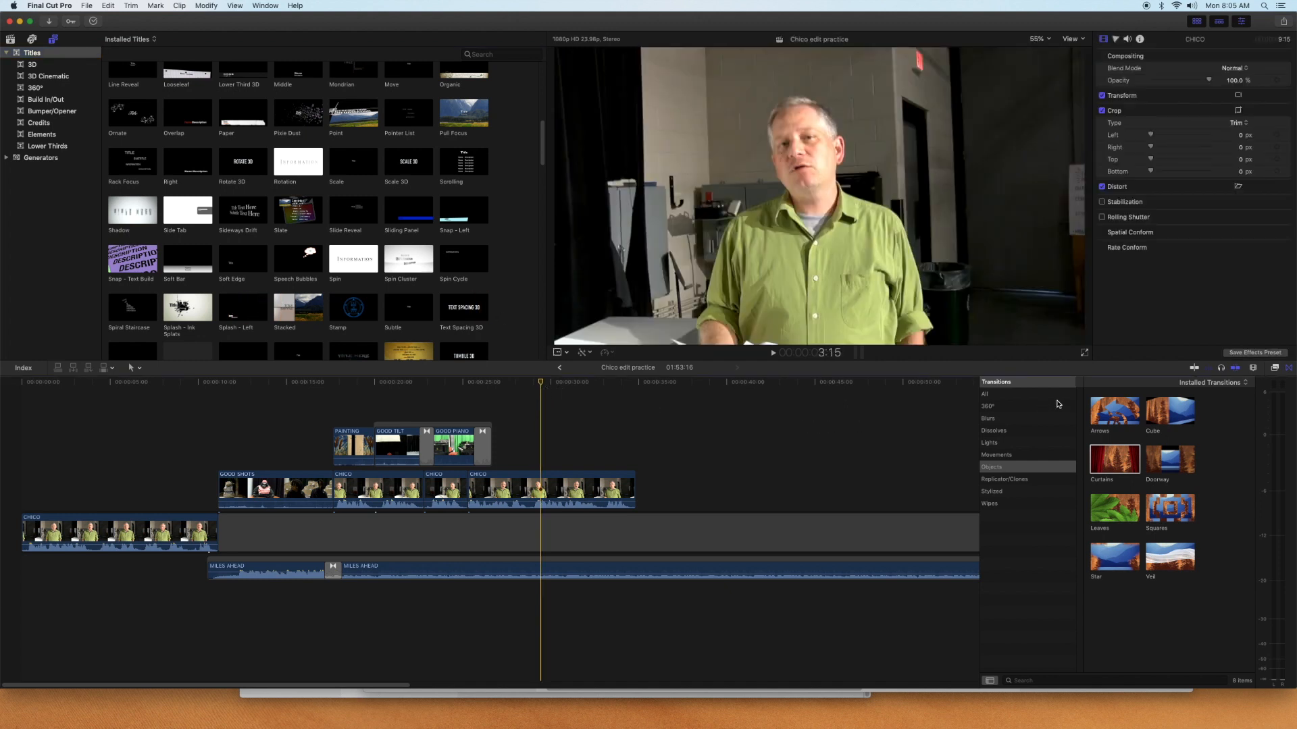
click(1275, 368)
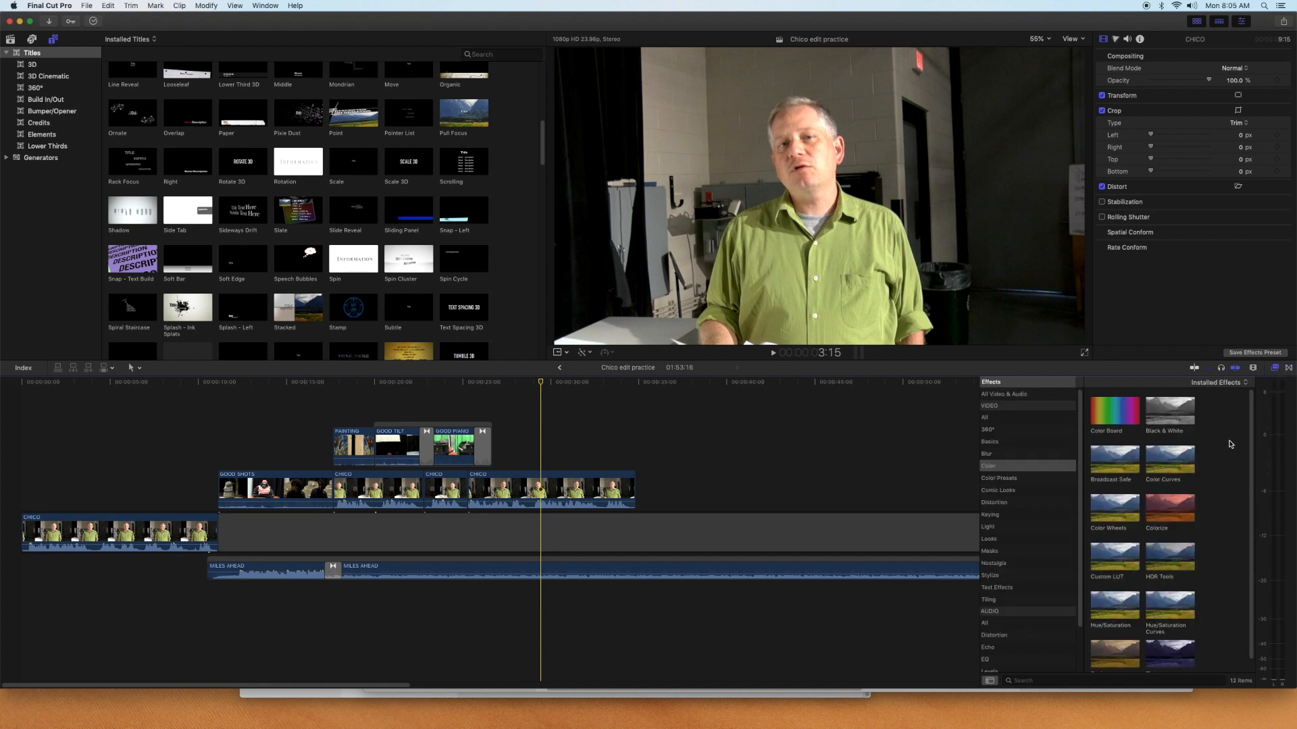
click(1063, 416)
scroll(1037, 443, down, 4)
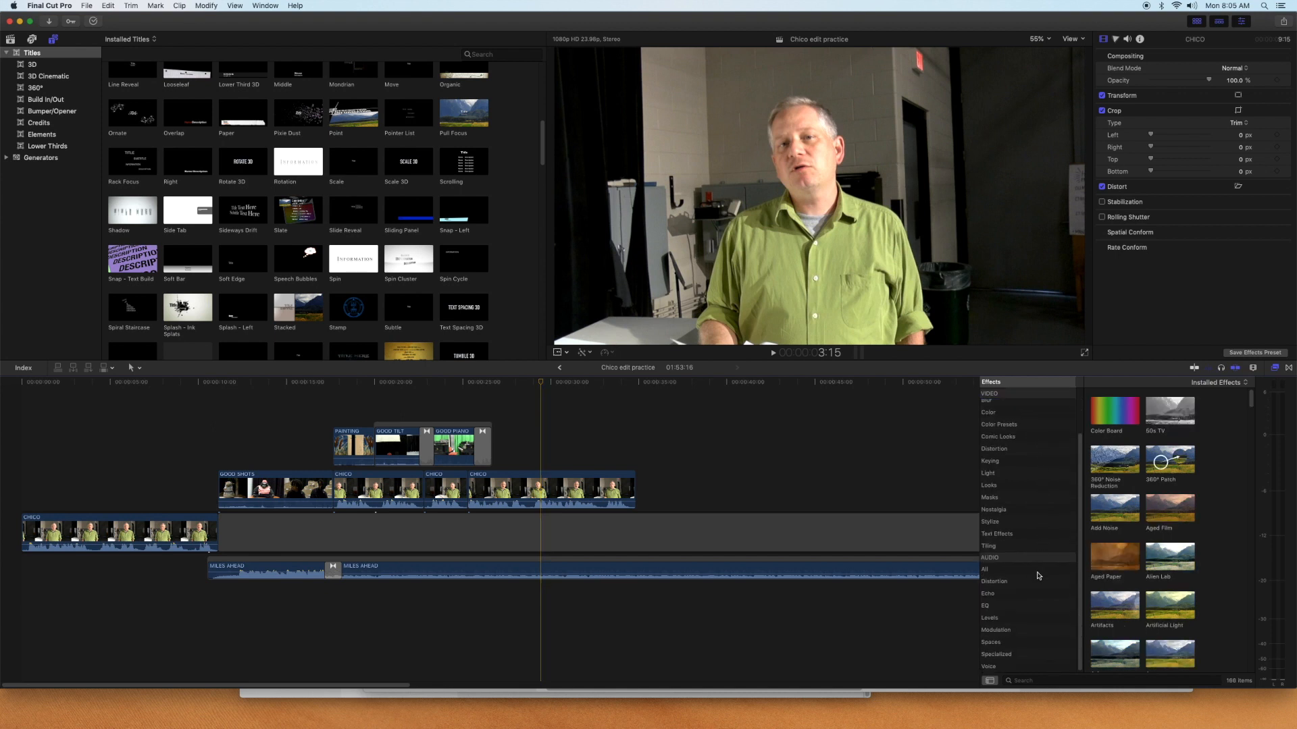
scroll(1038, 575, up, 3)
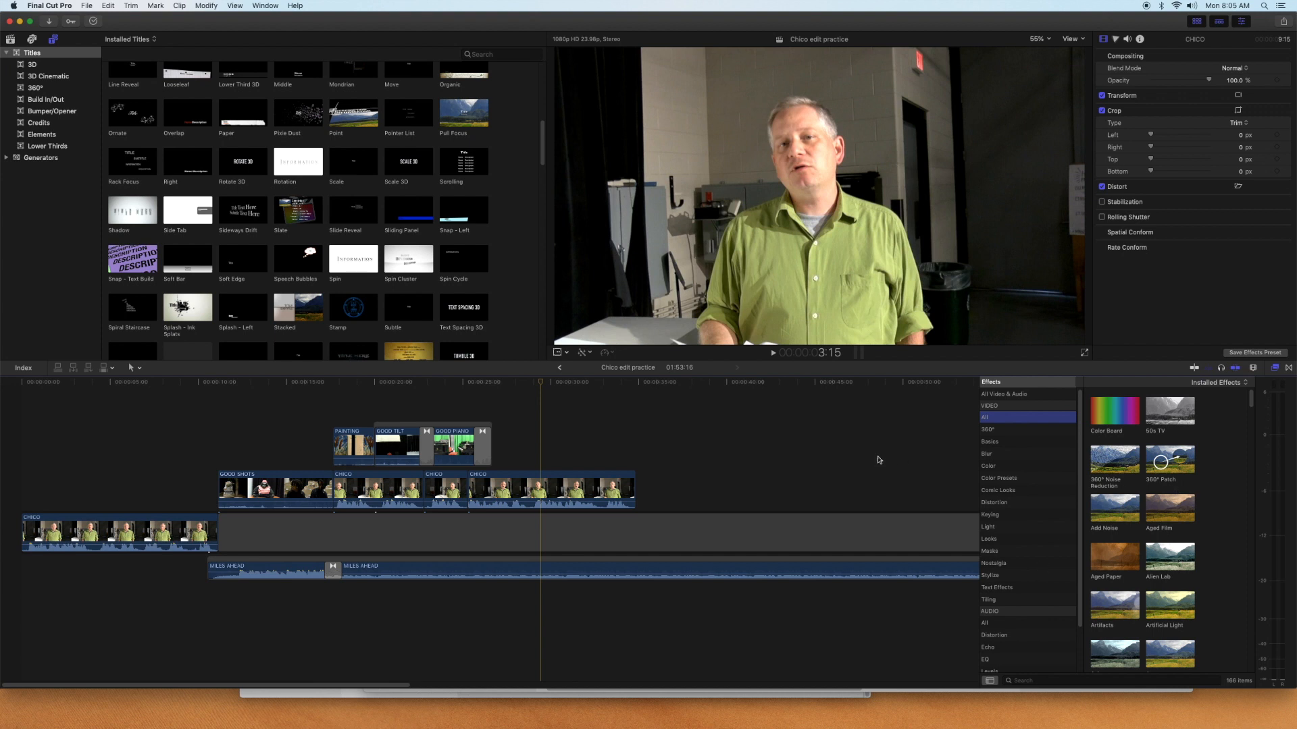
click(1051, 458)
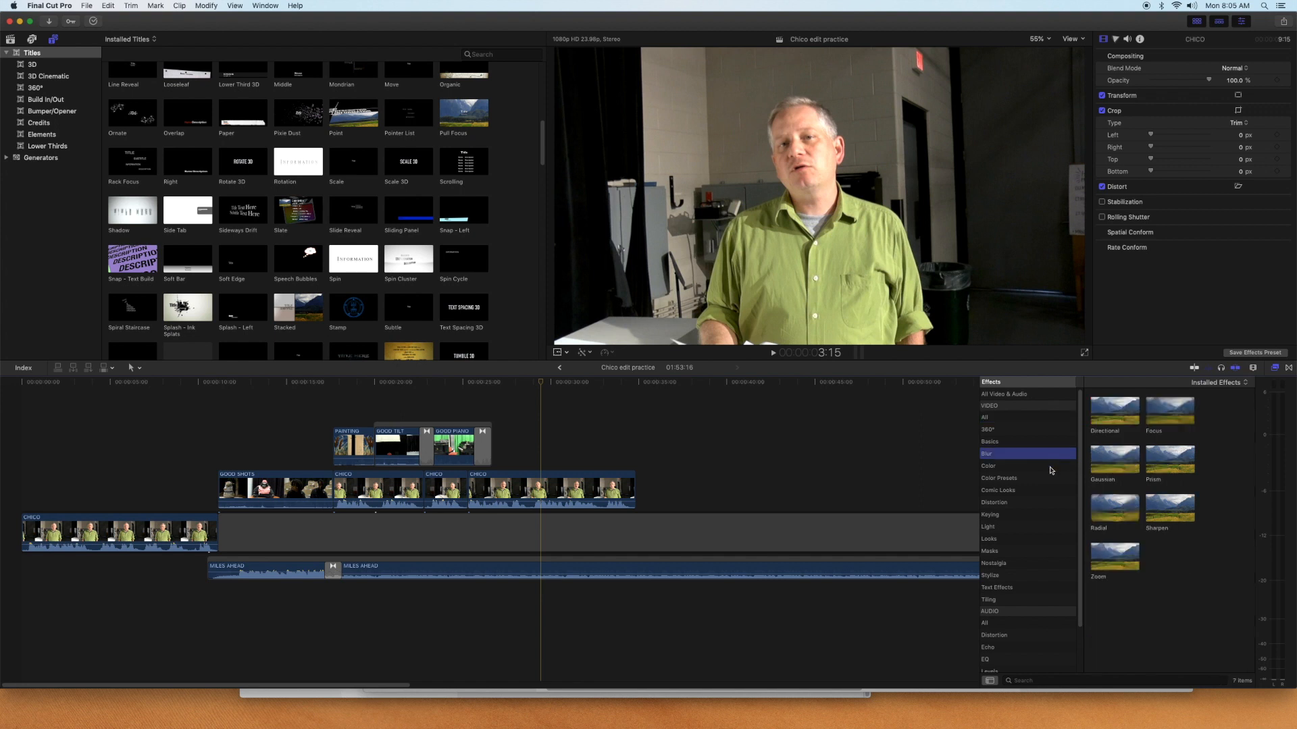
click(1050, 470)
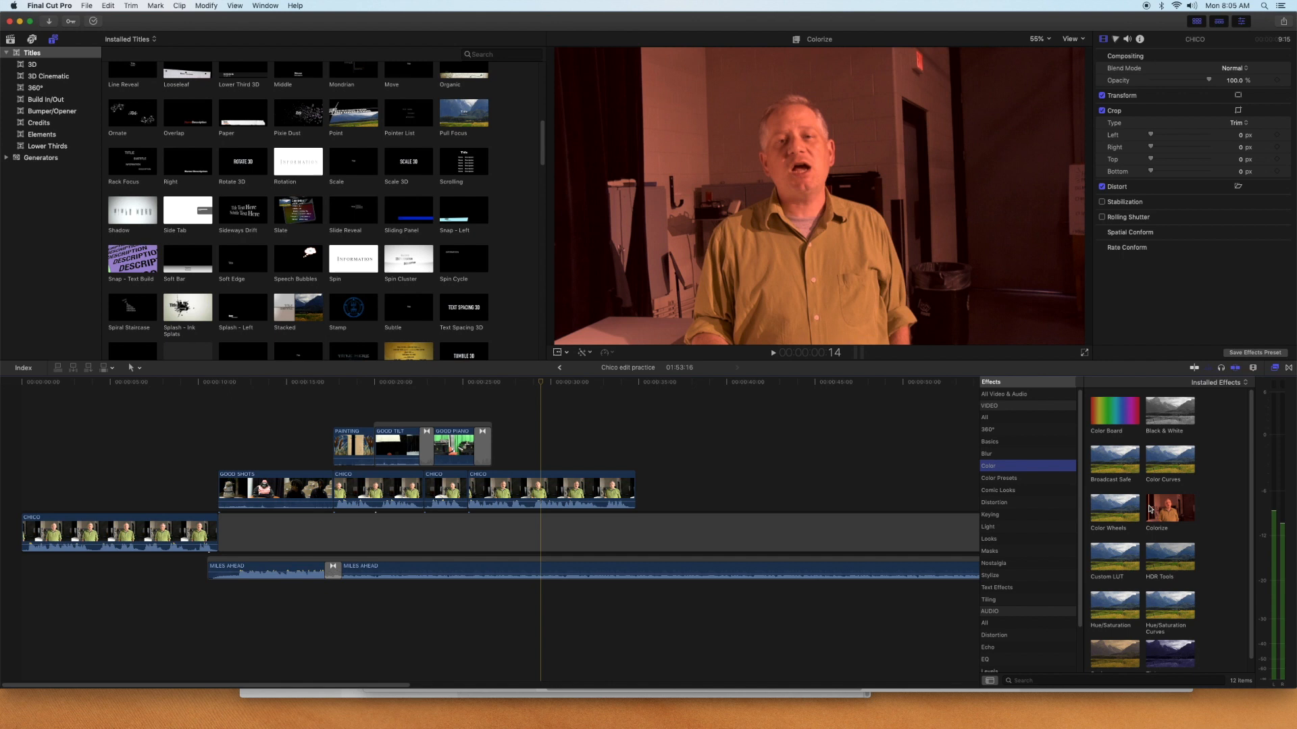
click(1033, 454)
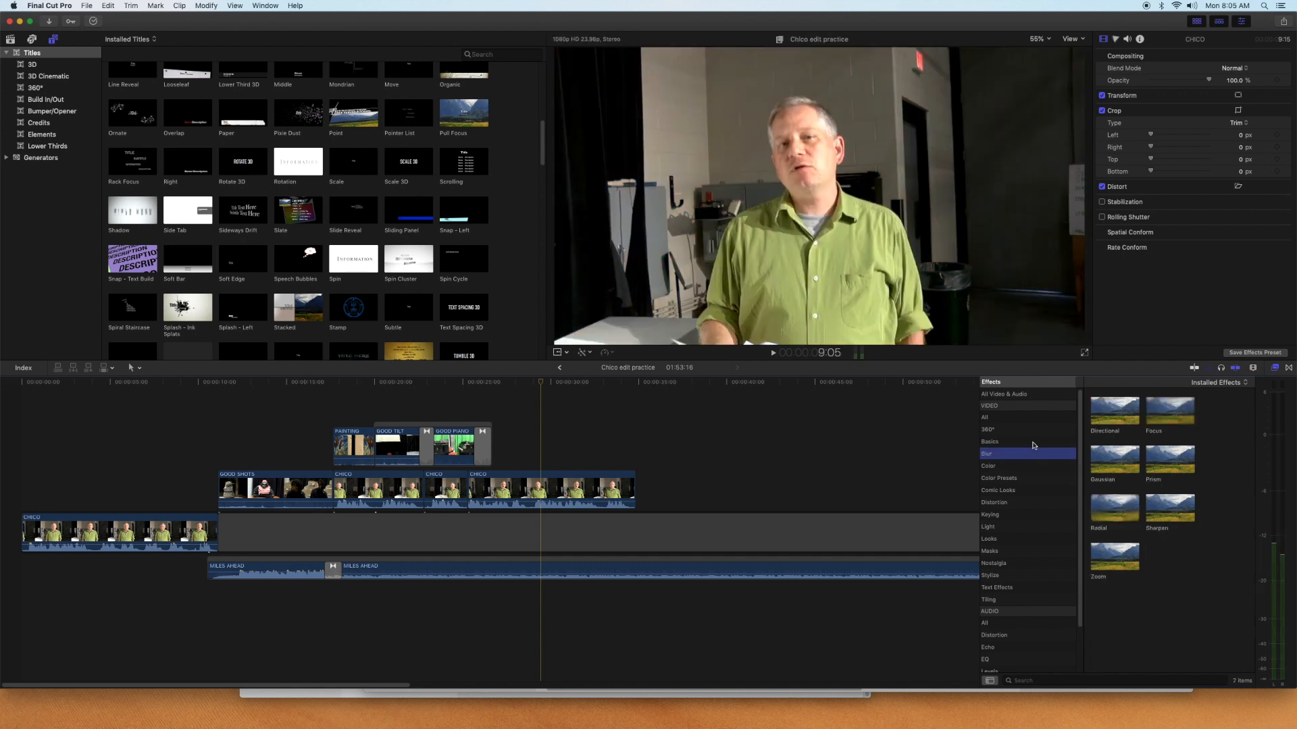
click(1031, 489)
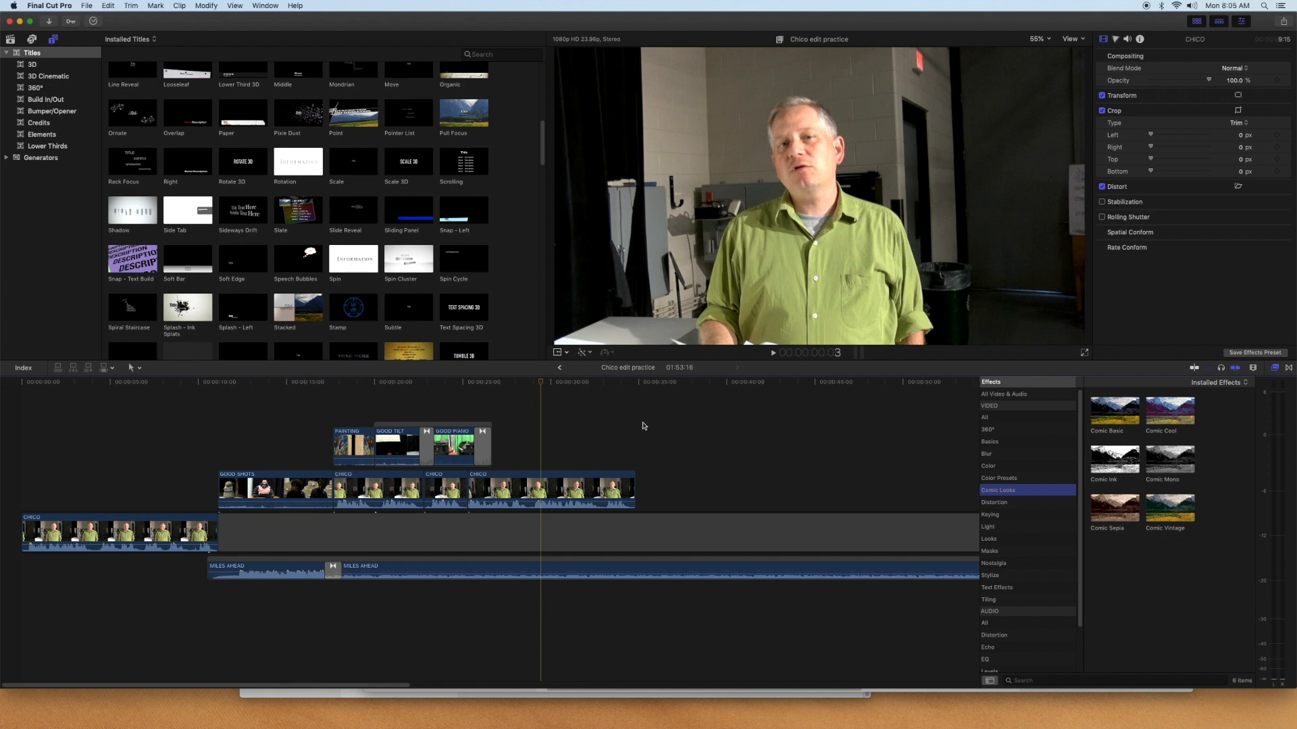
Try the Comic Cool effect on the last CHICO clip with Mix at 0% and 100%, and remove the effect
drag(1170, 410, 601, 499)
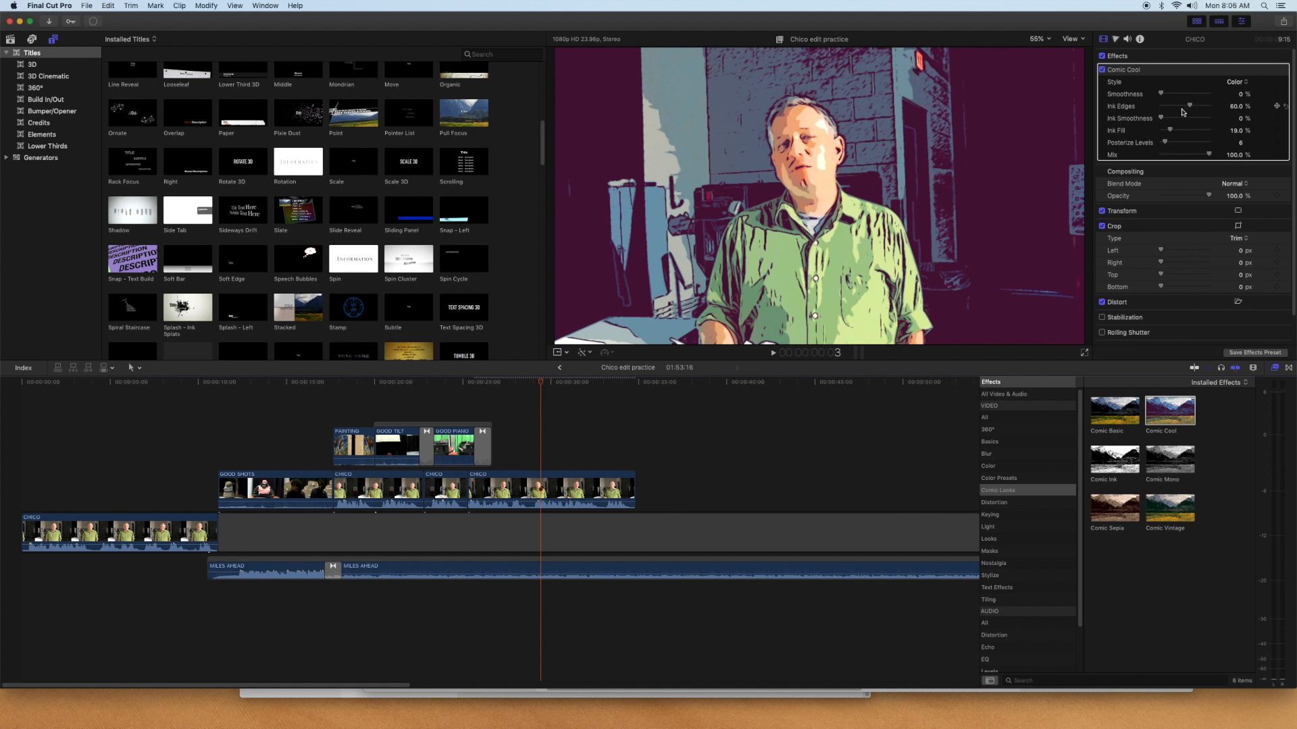
drag(1209, 155, 1156, 162)
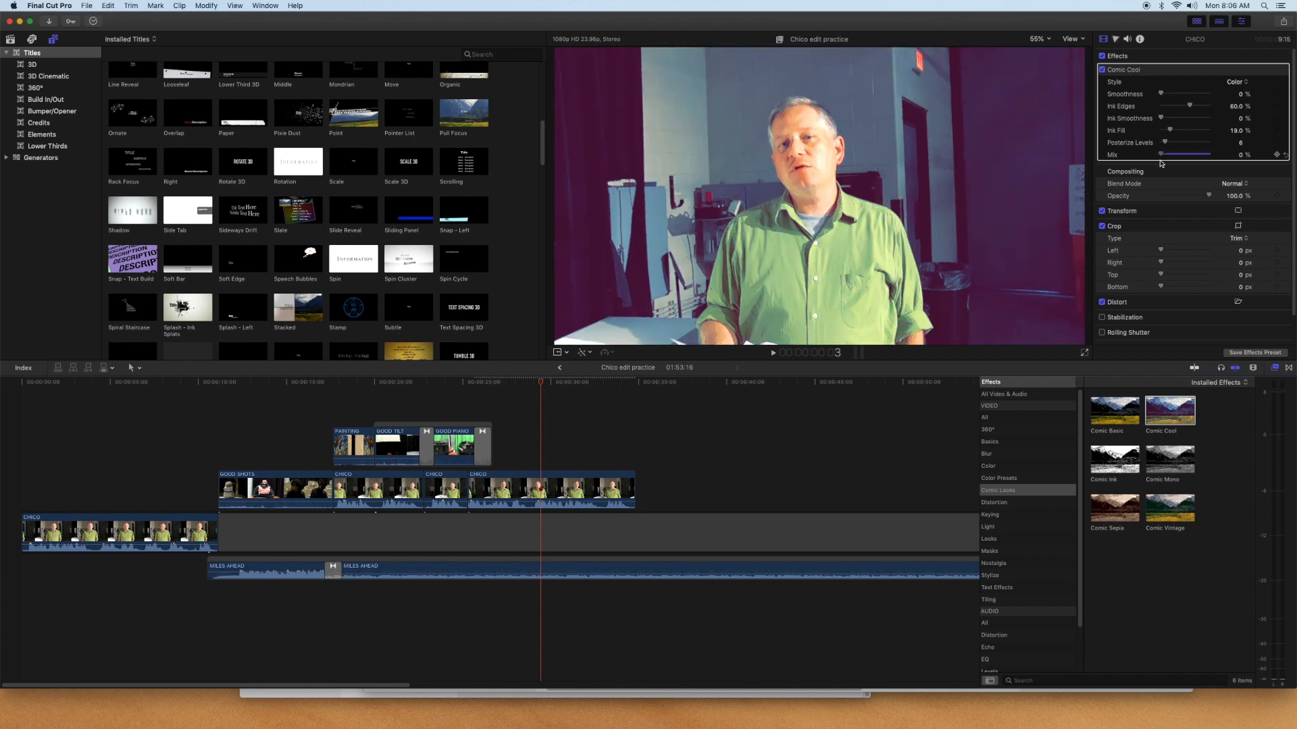
drag(1162, 164, 1215, 162)
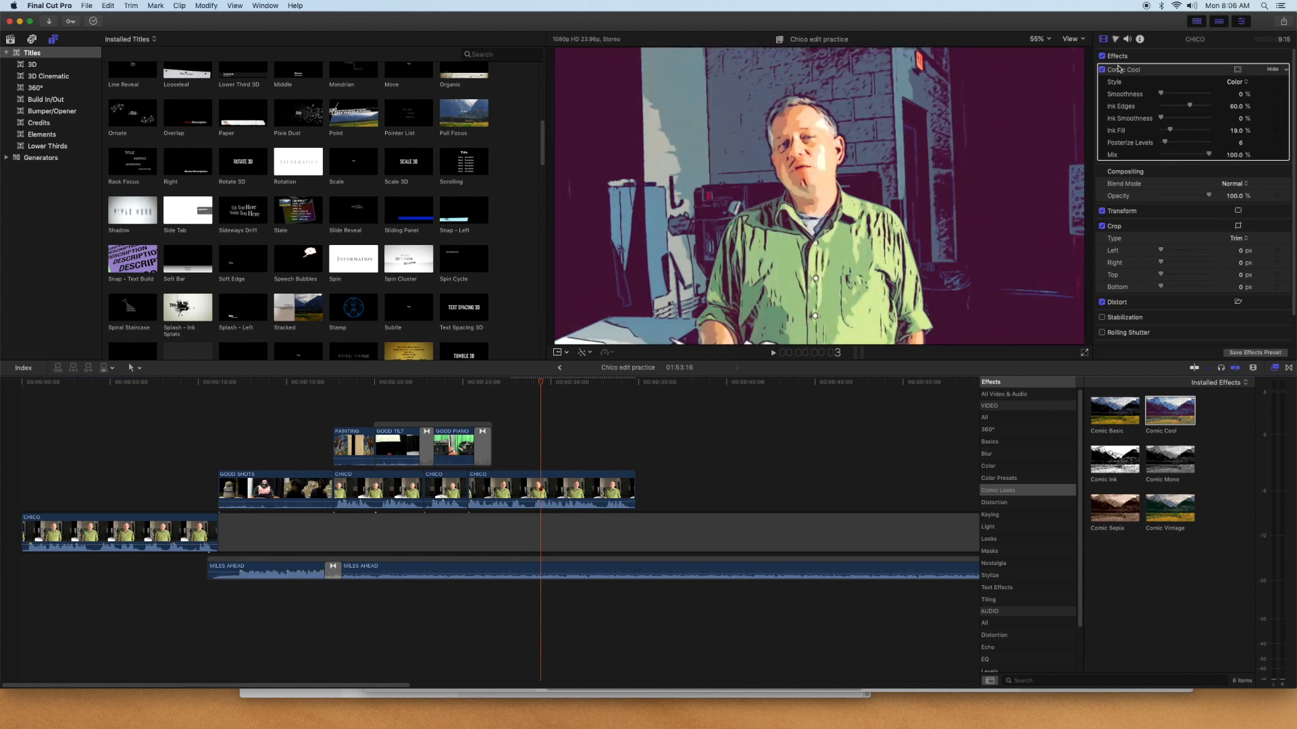
click(1159, 80)
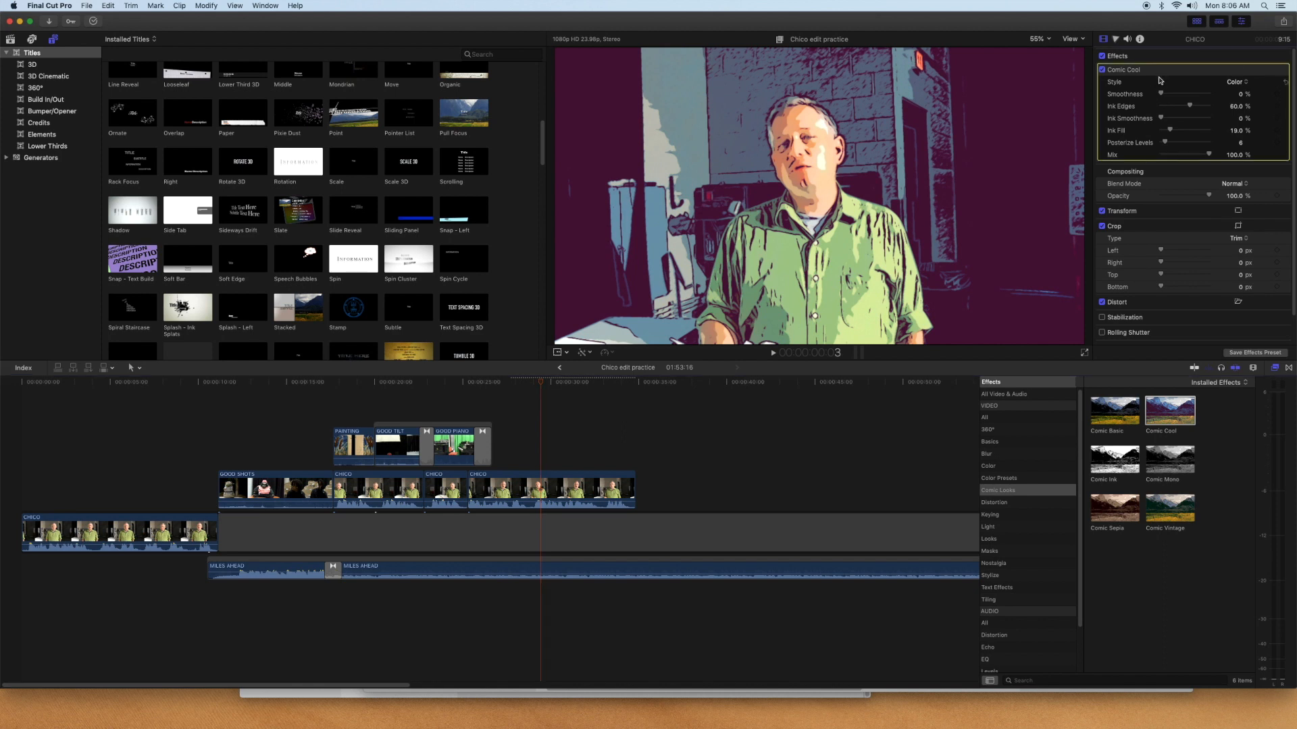
key(Delete)
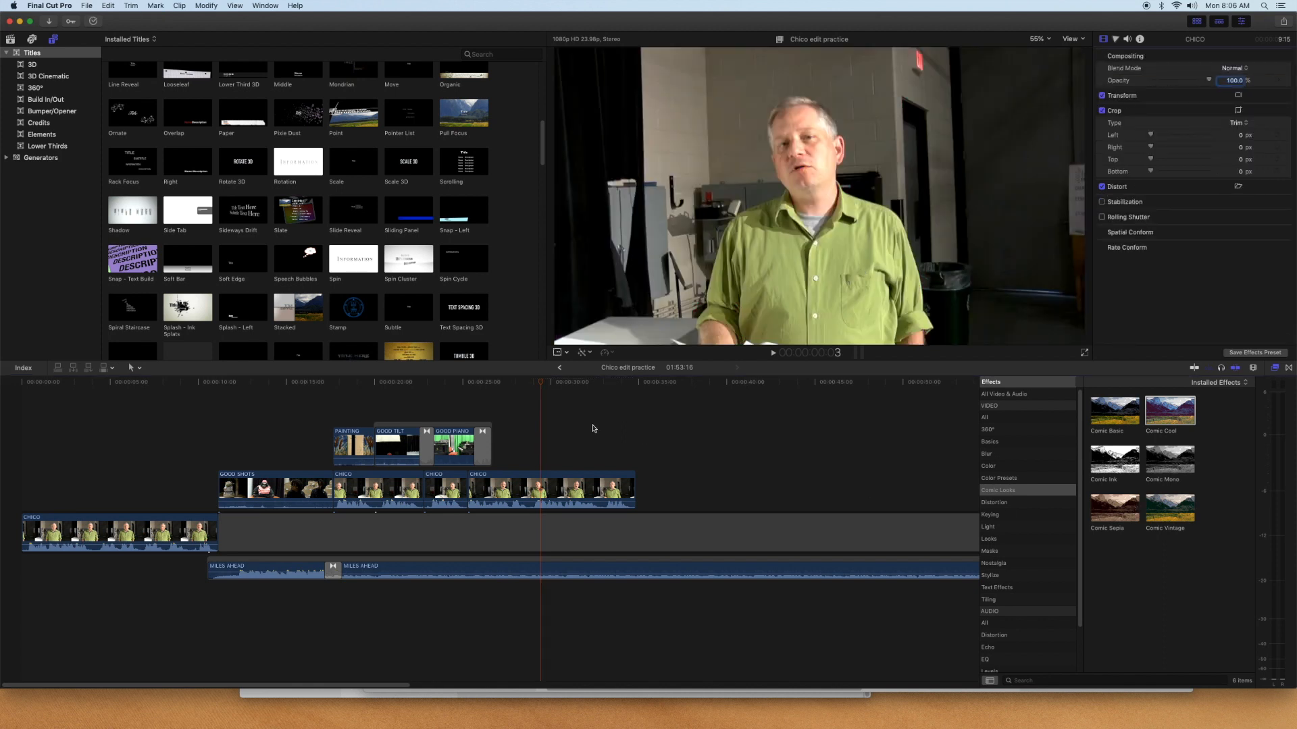
Look through the Keying, Light, Looks, Masks and Stylize effect categories, and return to Masks
click(1046, 514)
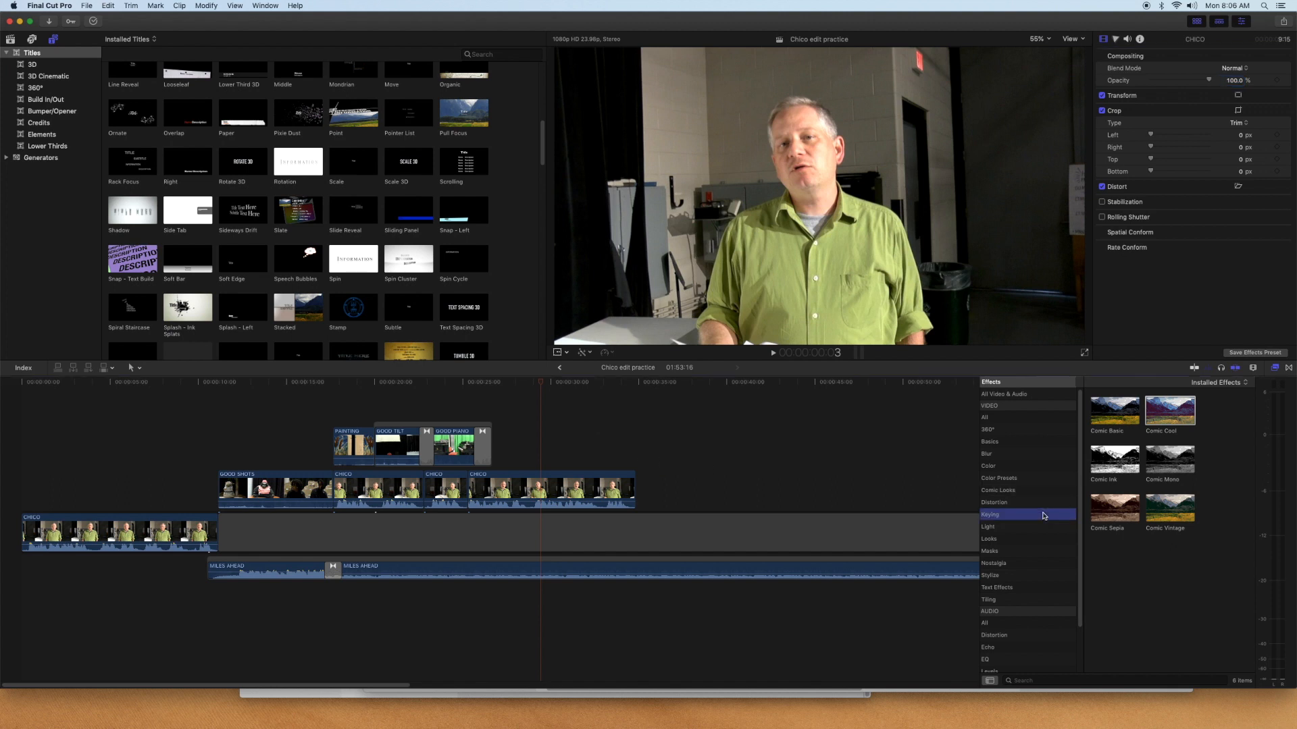
click(1041, 530)
click(1044, 542)
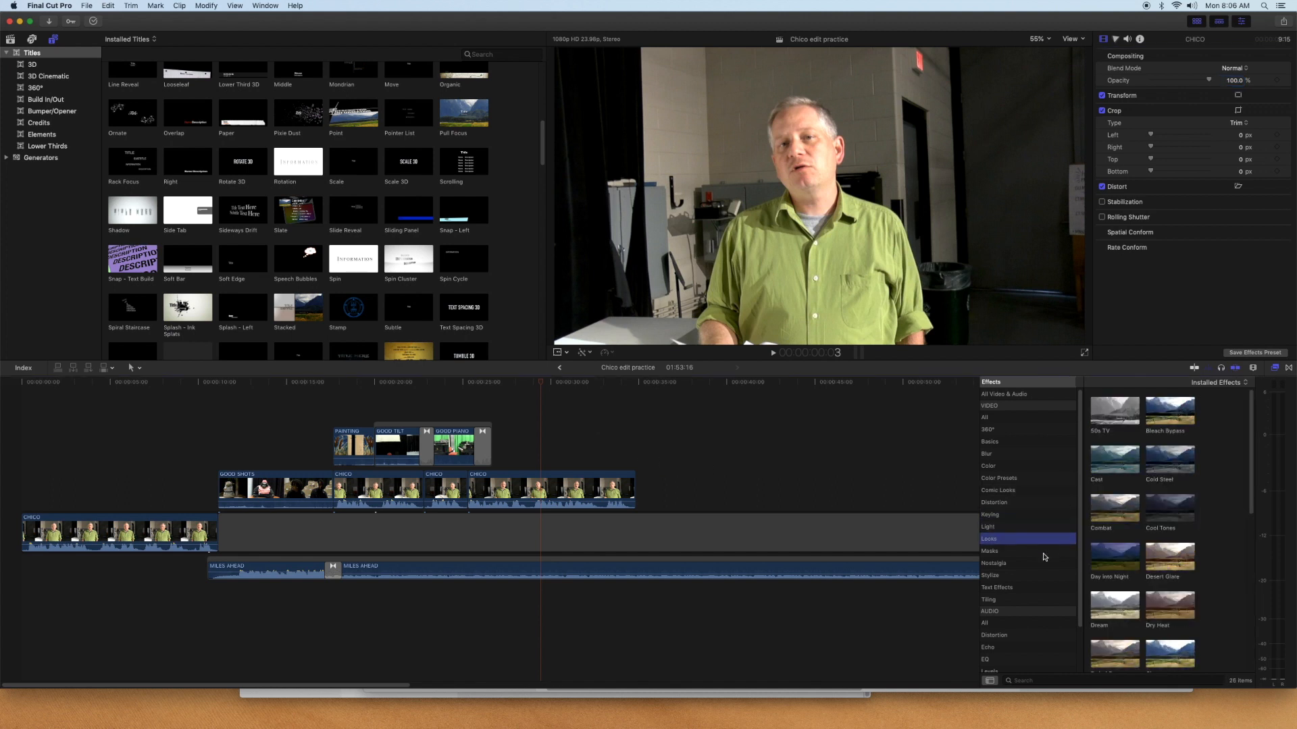
click(1042, 554)
click(1040, 576)
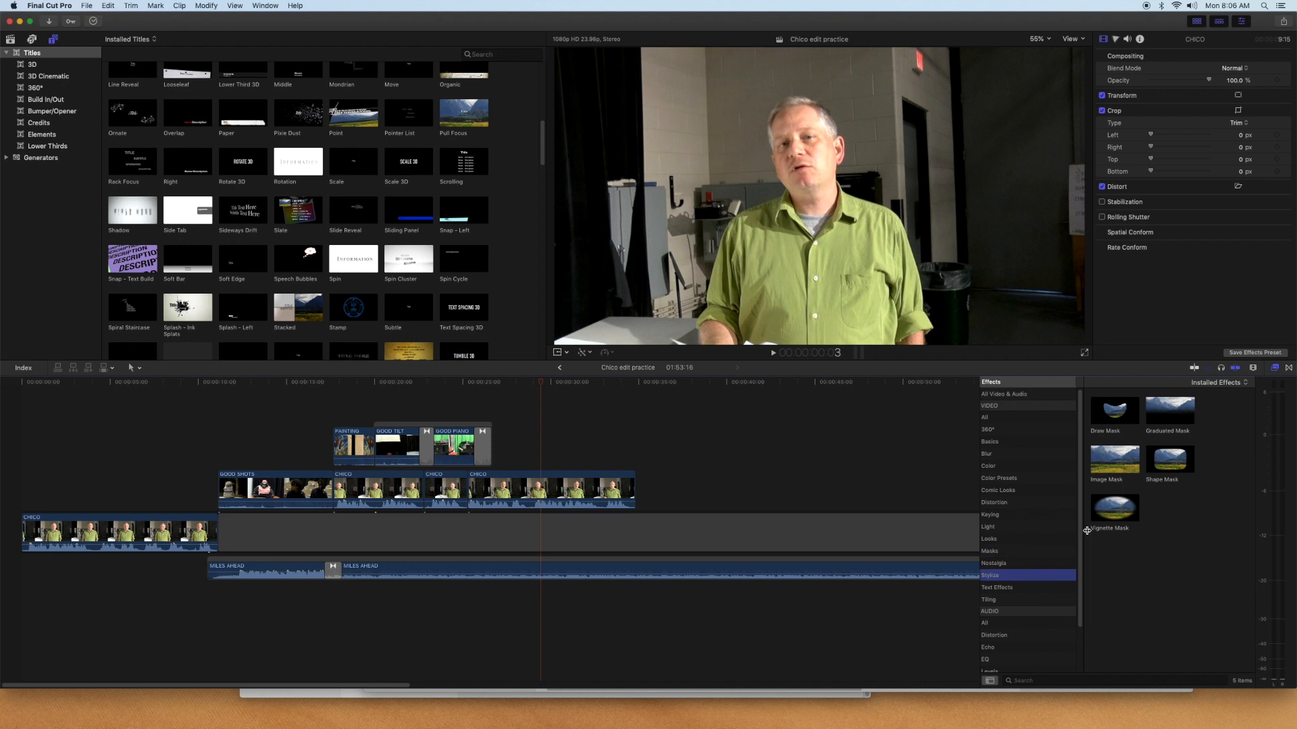
key(Up)
key(Up)
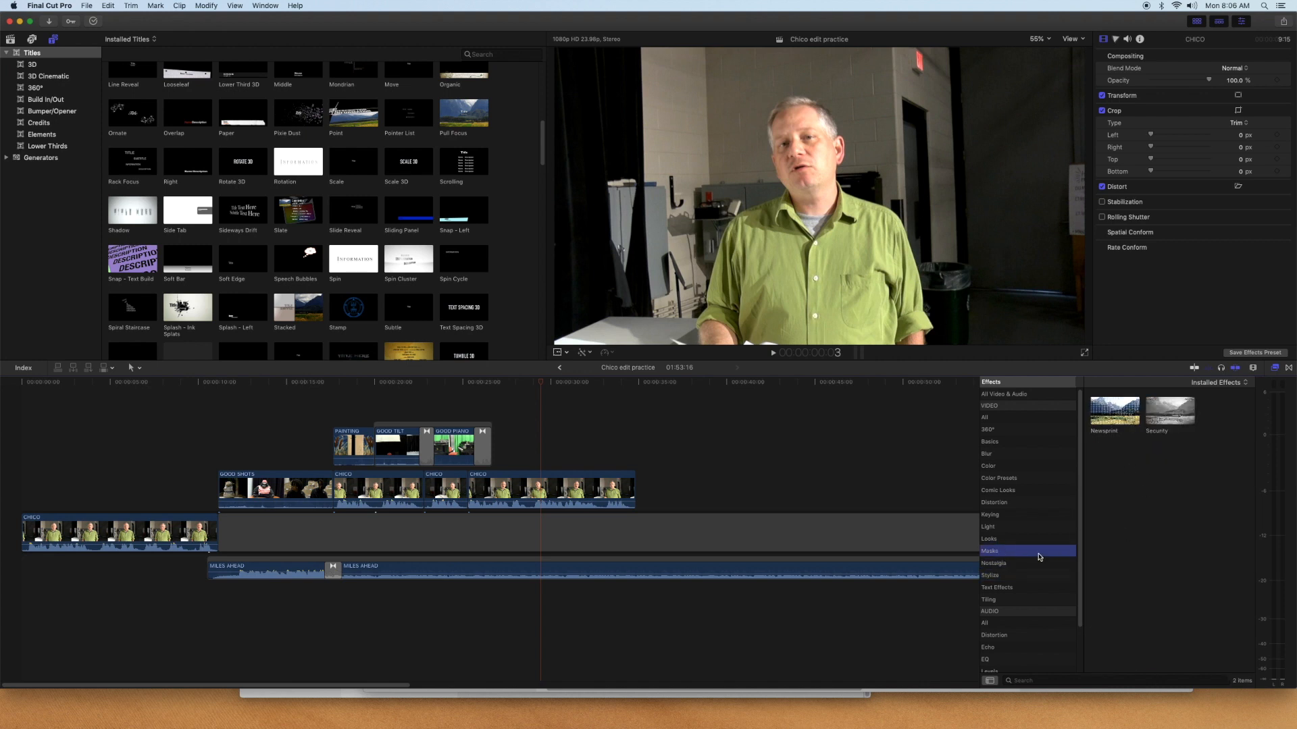
Apply the Vignette Mask and Comic Basic effects to the last CHICO clip and switch both effects off
drag(1112, 507, 632, 499)
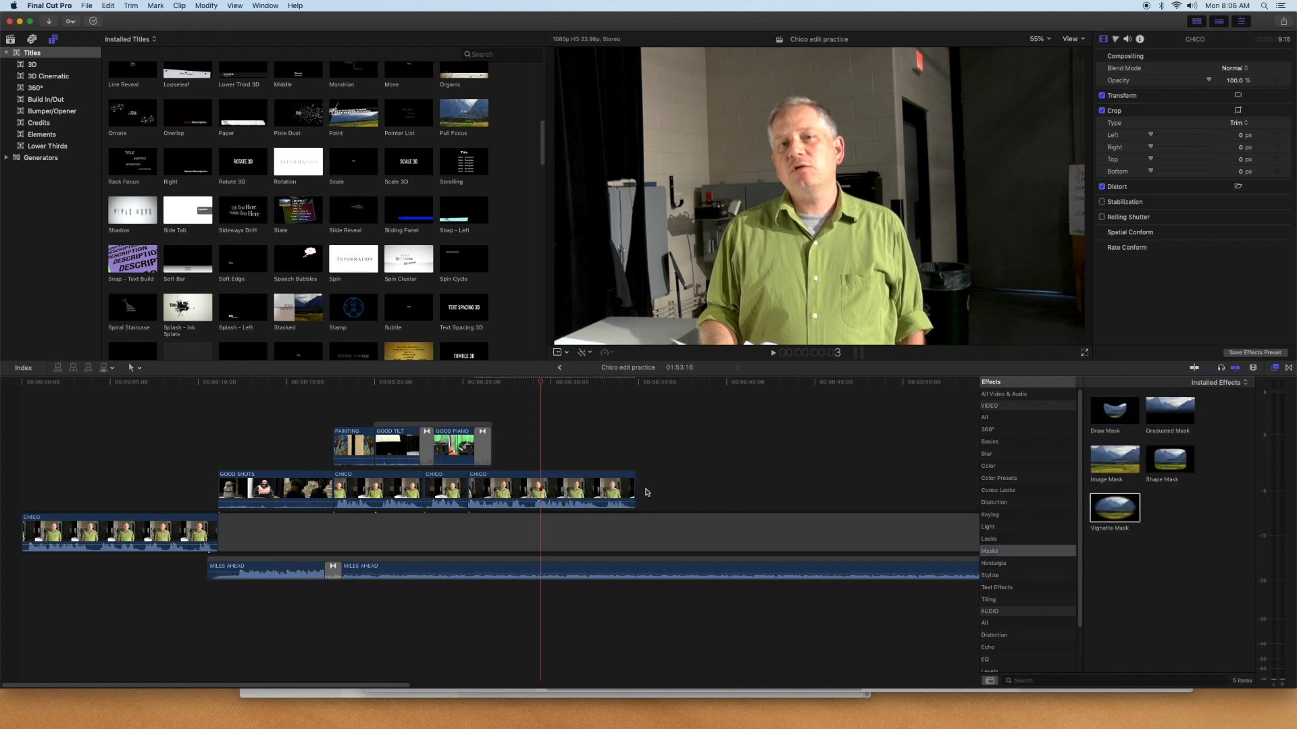
click(1032, 491)
drag(1118, 416, 560, 480)
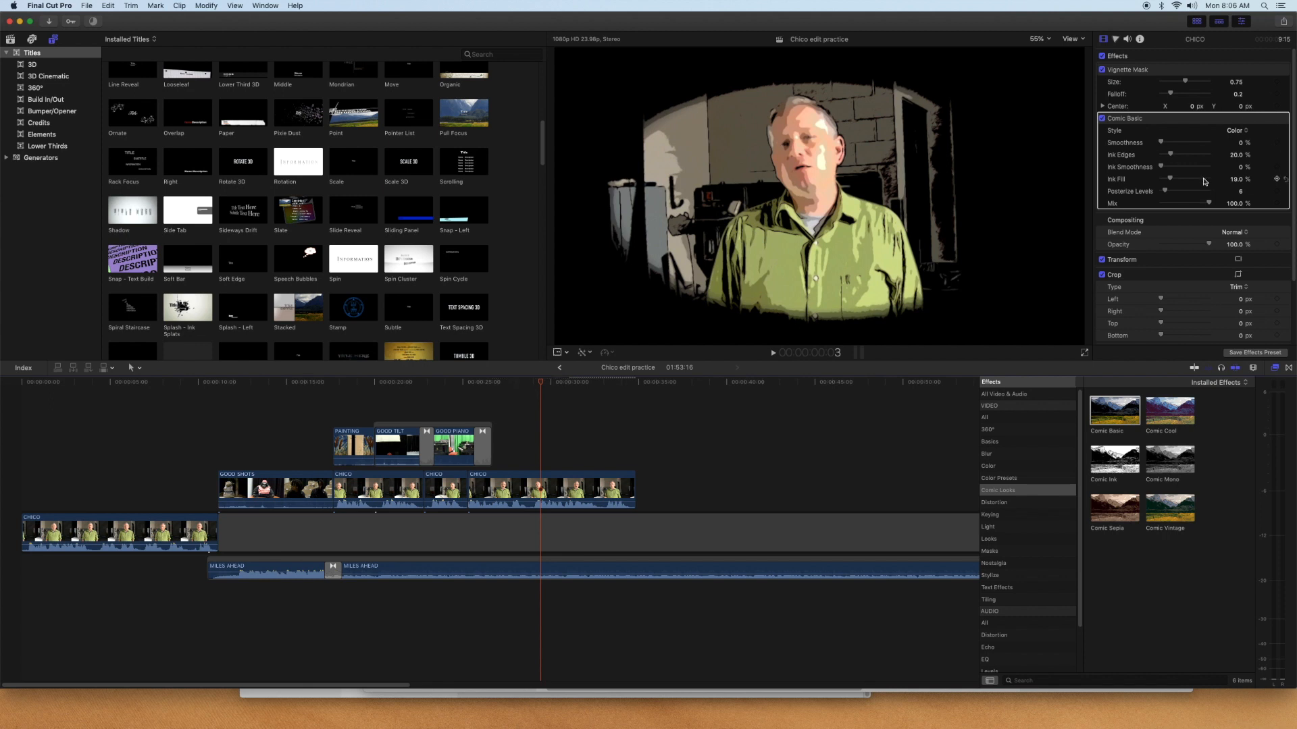
click(1101, 119)
click(1101, 69)
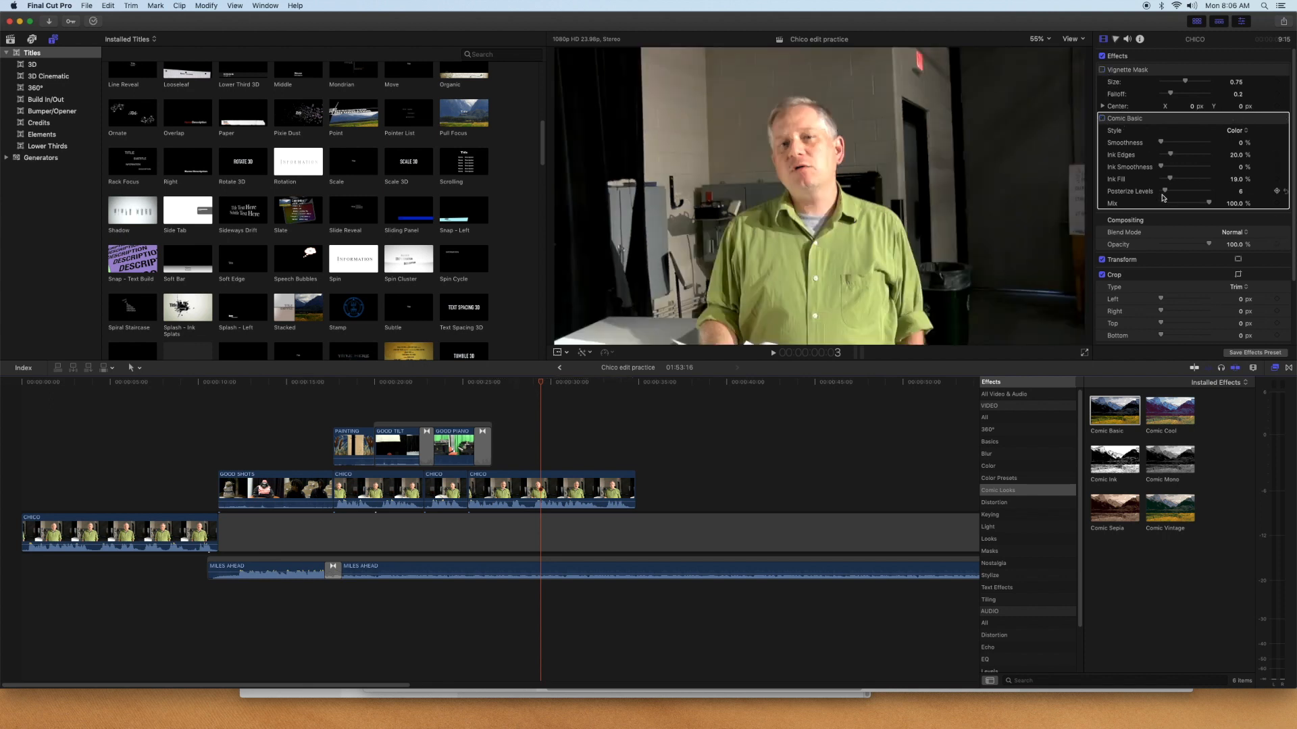
Scrub the last CHICO clip to about 32:17, and play the edit from 11:14 to about 24:23 while watching the audio meters
click(468, 383)
drag(509, 385, 601, 409)
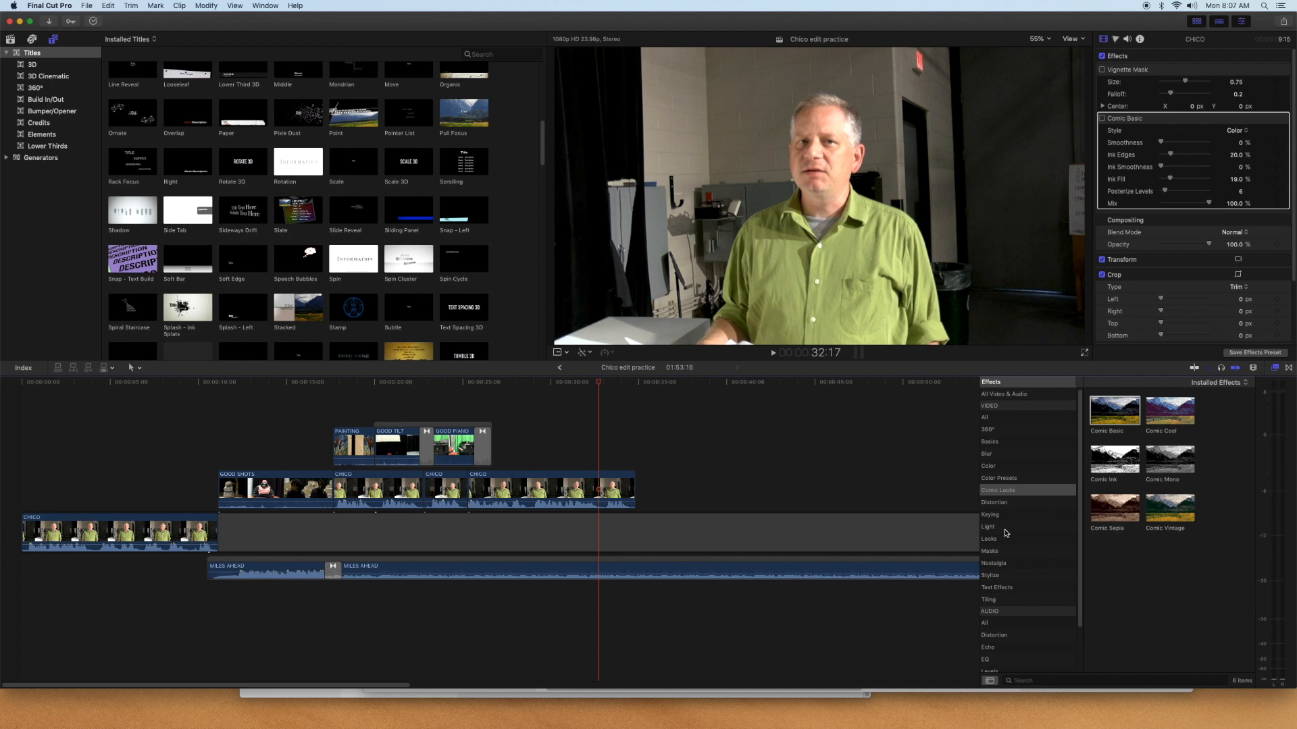
click(227, 384)
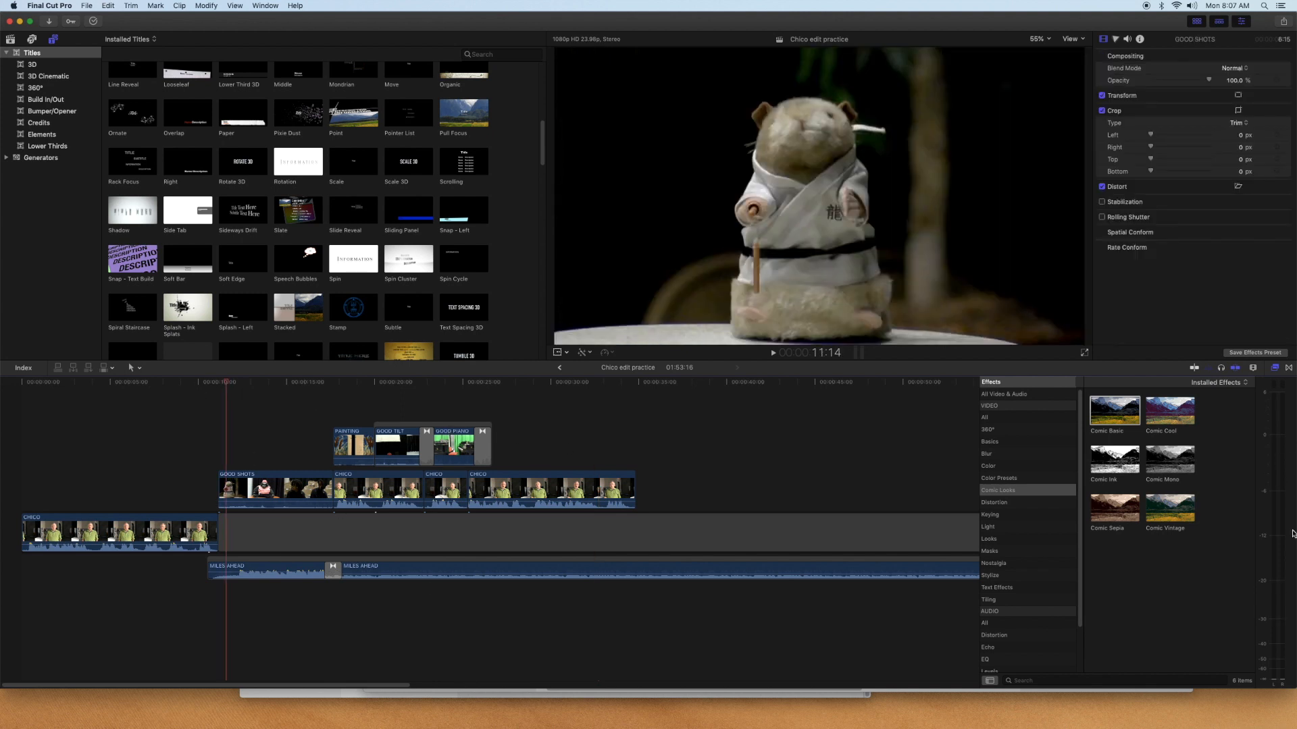
key(space)
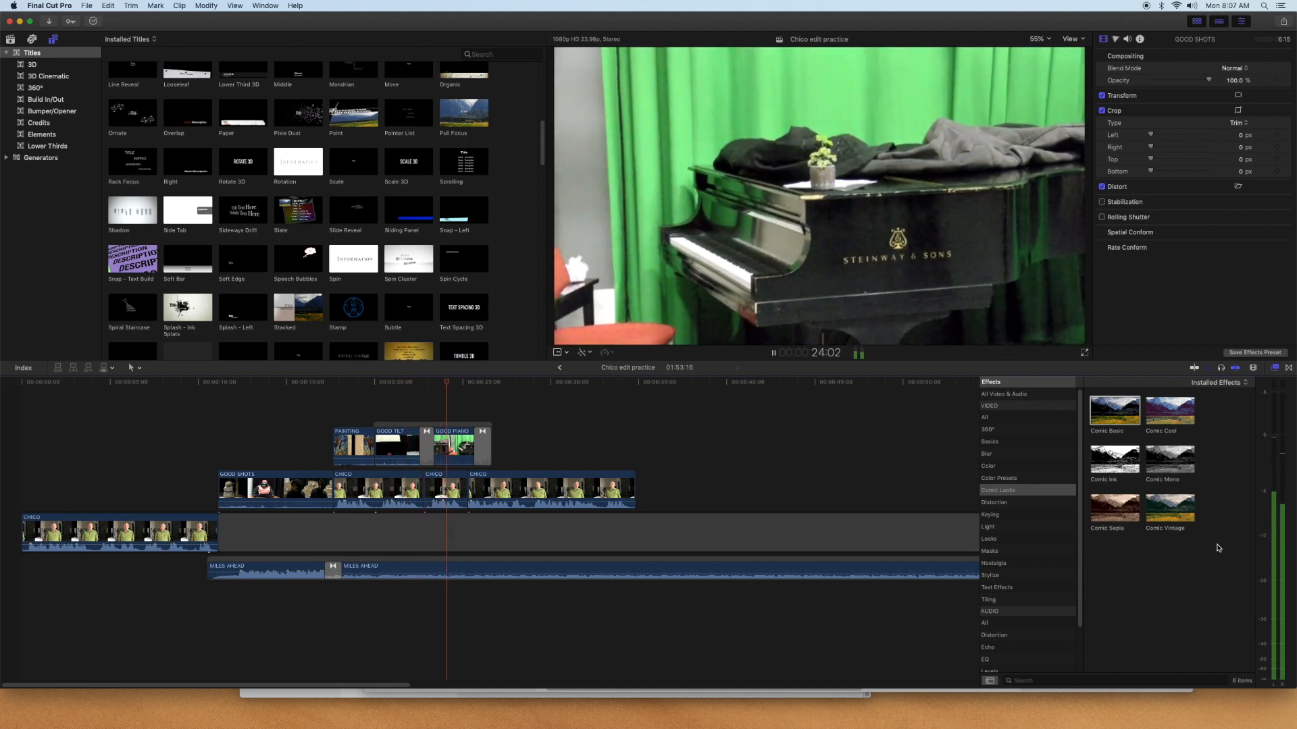
key(space)
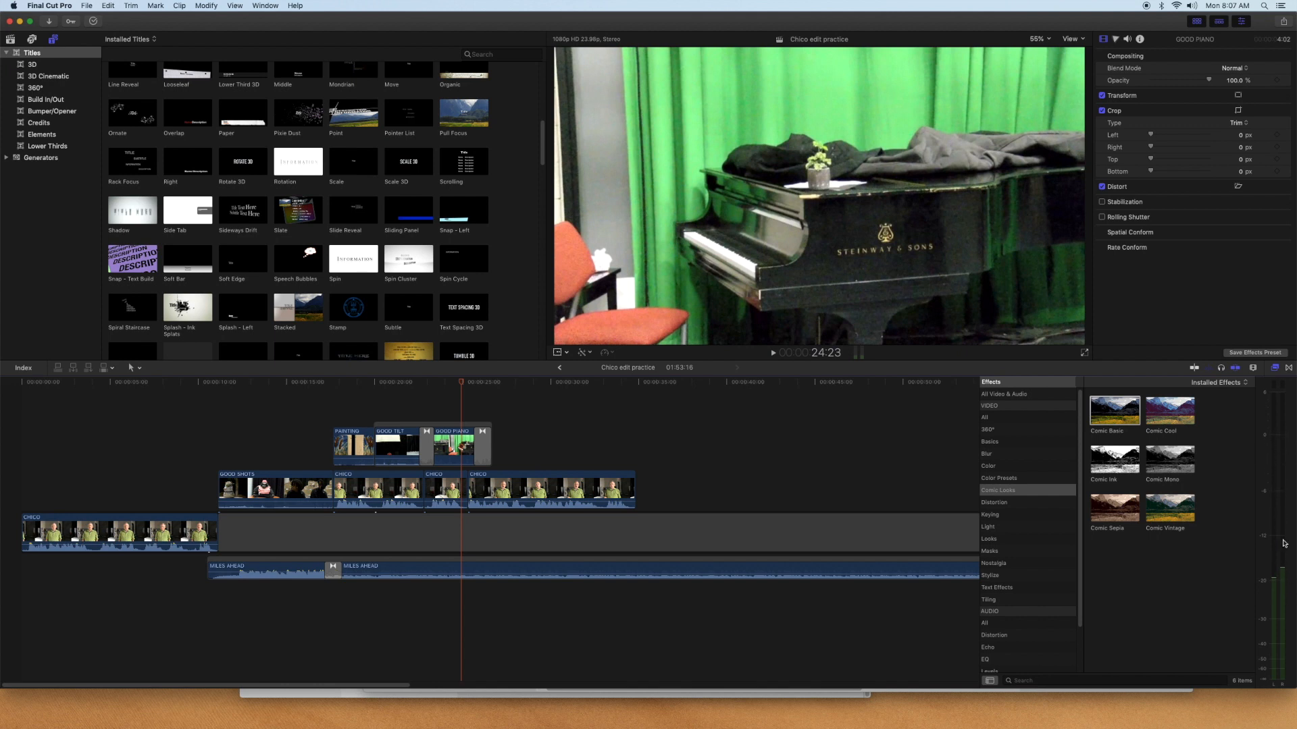
Try a louder level for the MILES AHEAD music, play from 21:03 to check the meters, and lower the music again
drag(616, 582, 589, 546)
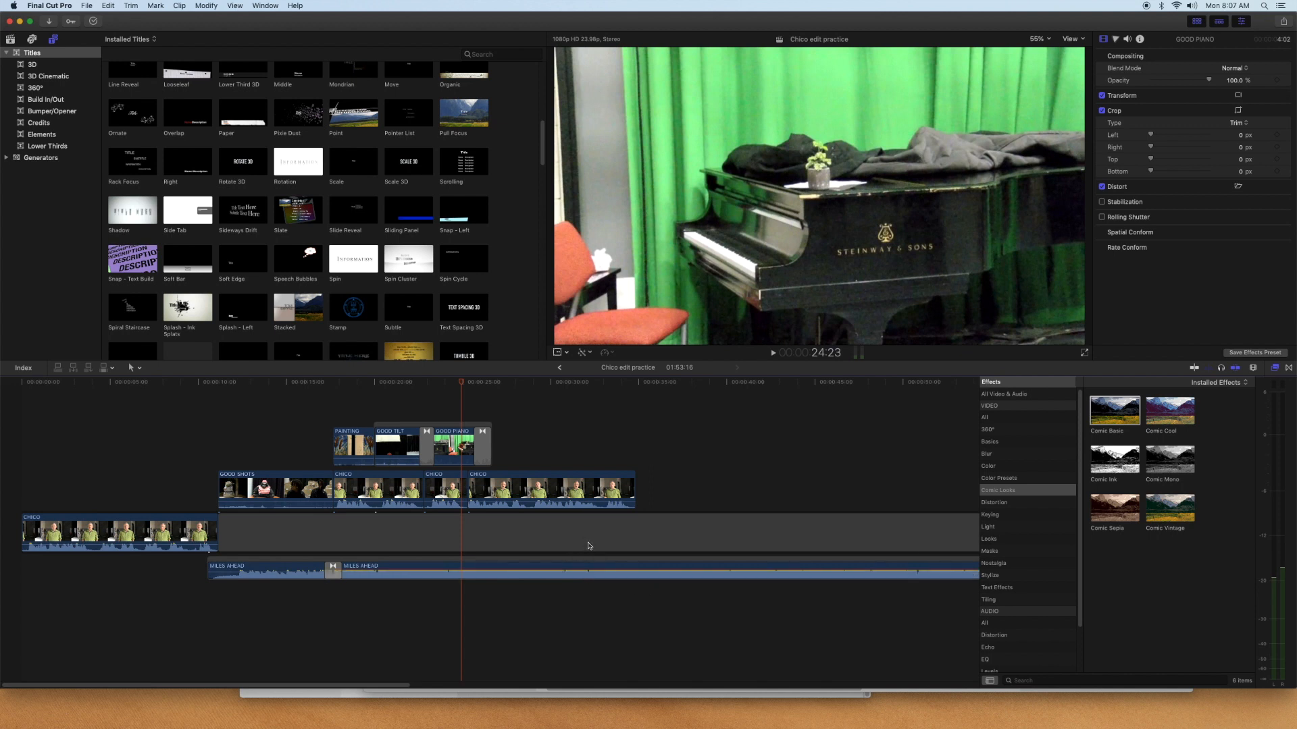
click(395, 385)
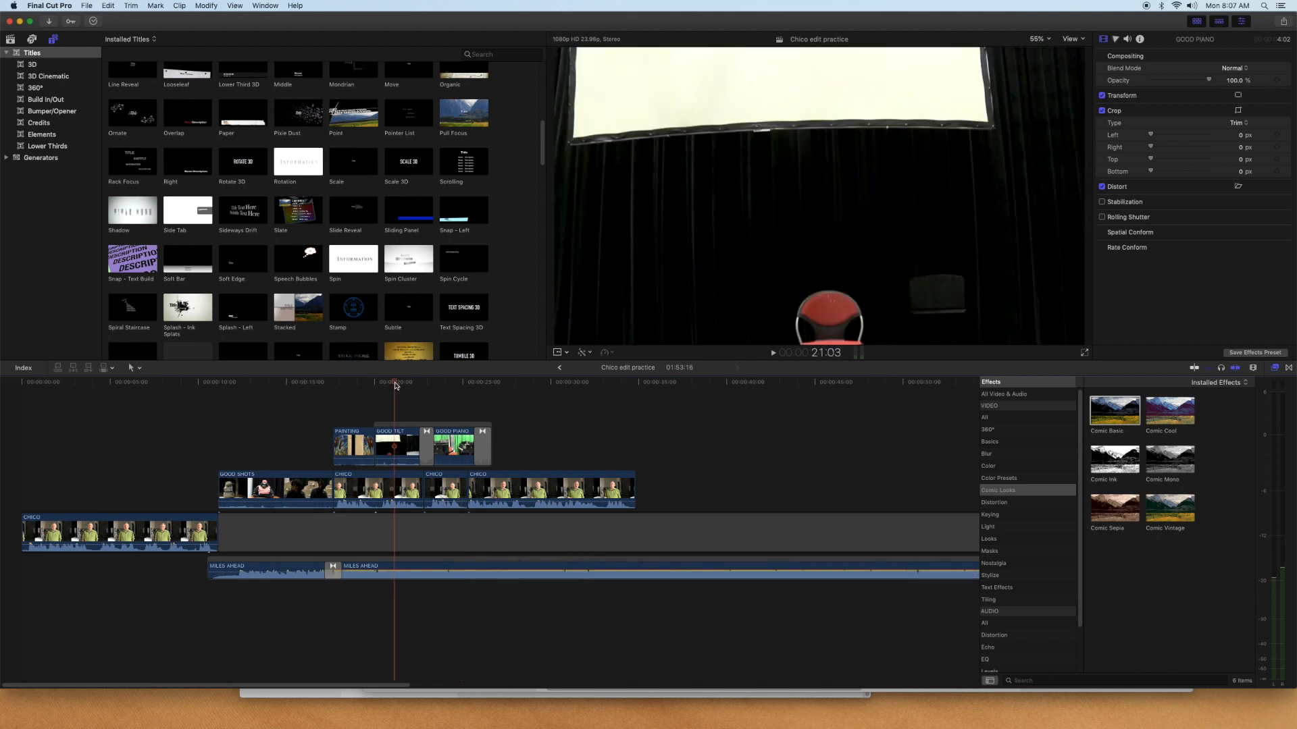
key(space)
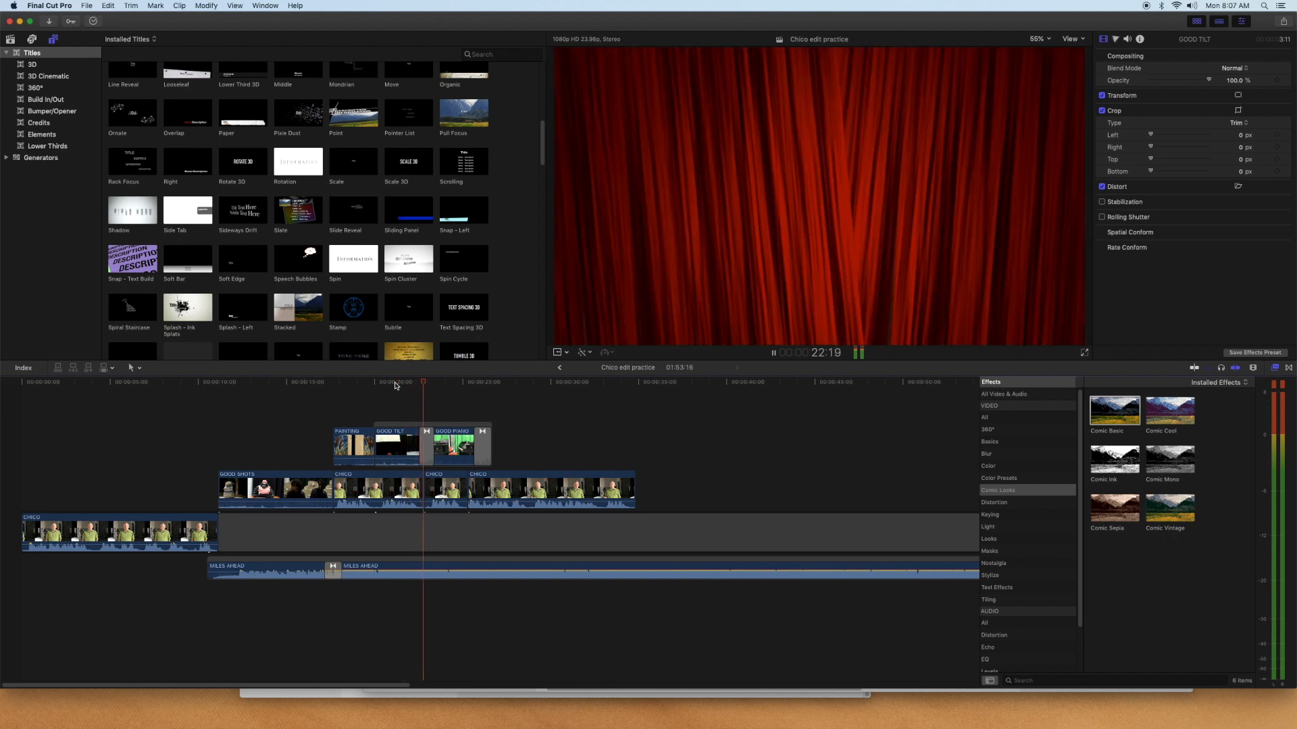
key(space)
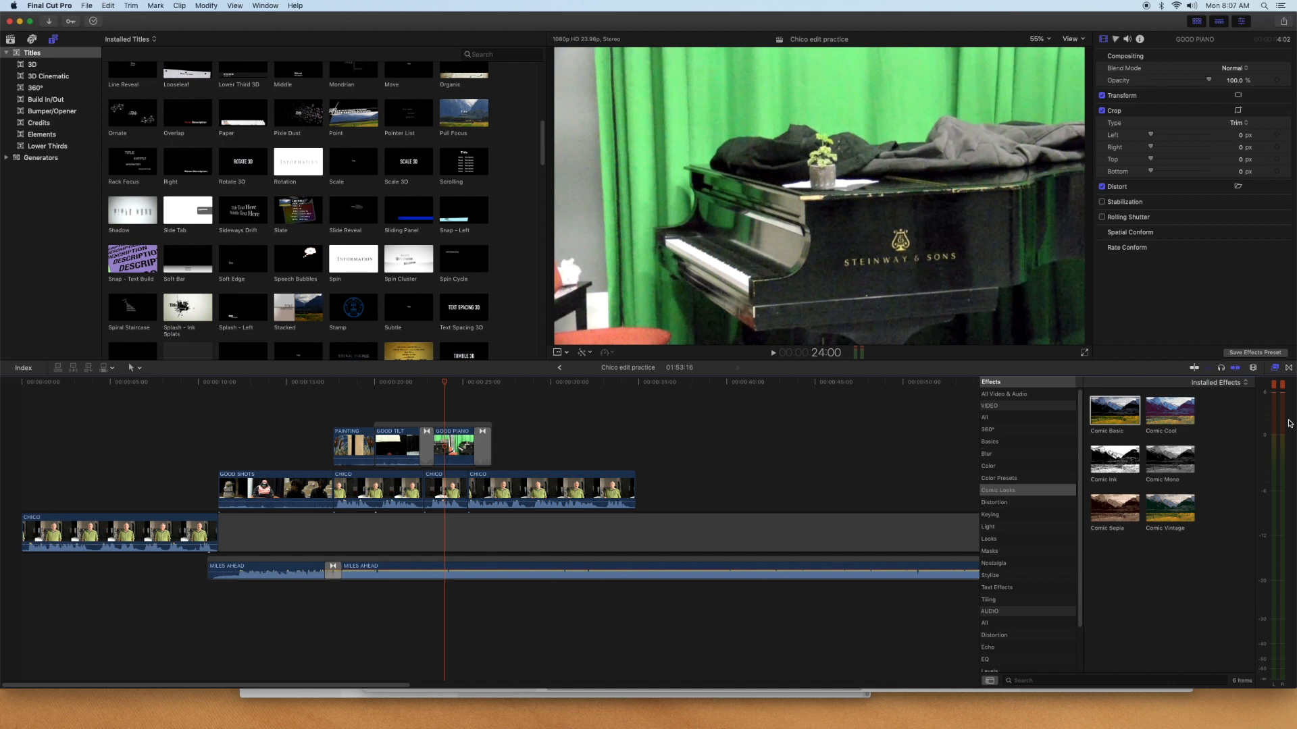
mouse_move(693, 571)
drag(691, 570, 692, 574)
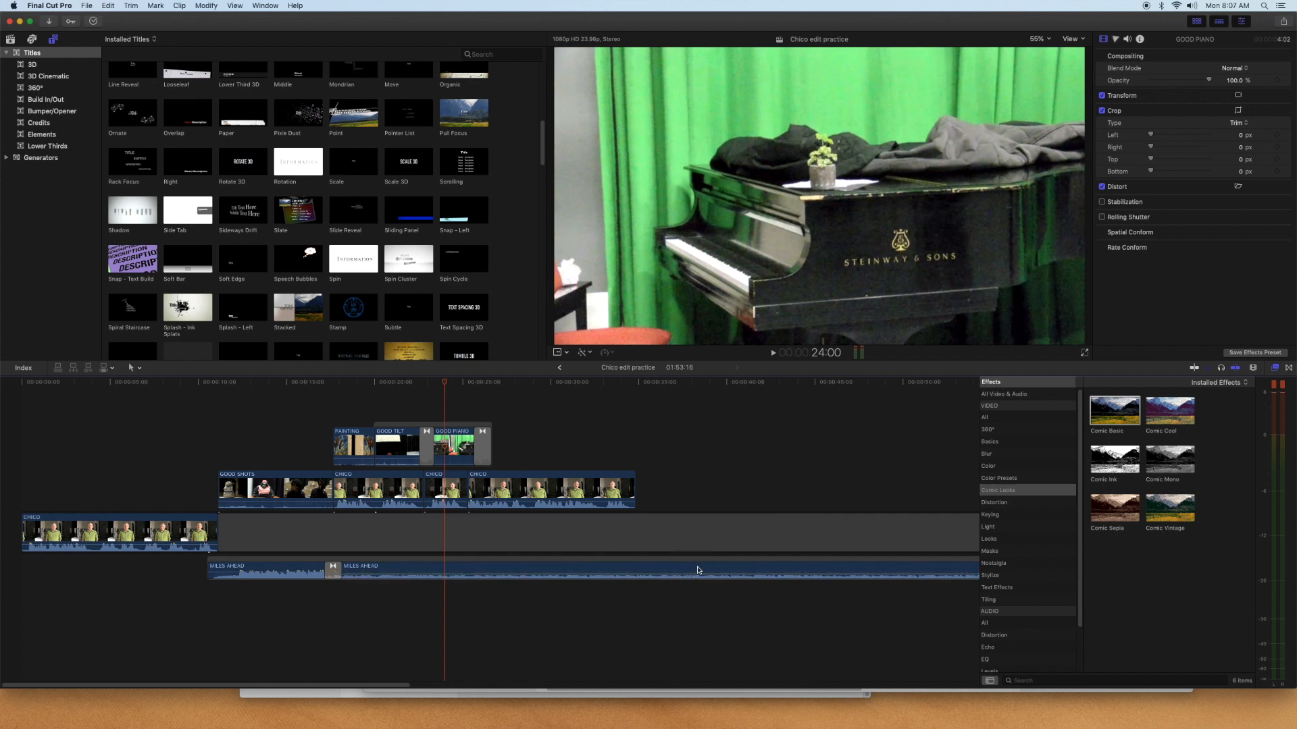
Adjust the audio level of the last CHICO clip, checking the meters by playing from about 25 seconds to 32:20
mouse_move(518, 506)
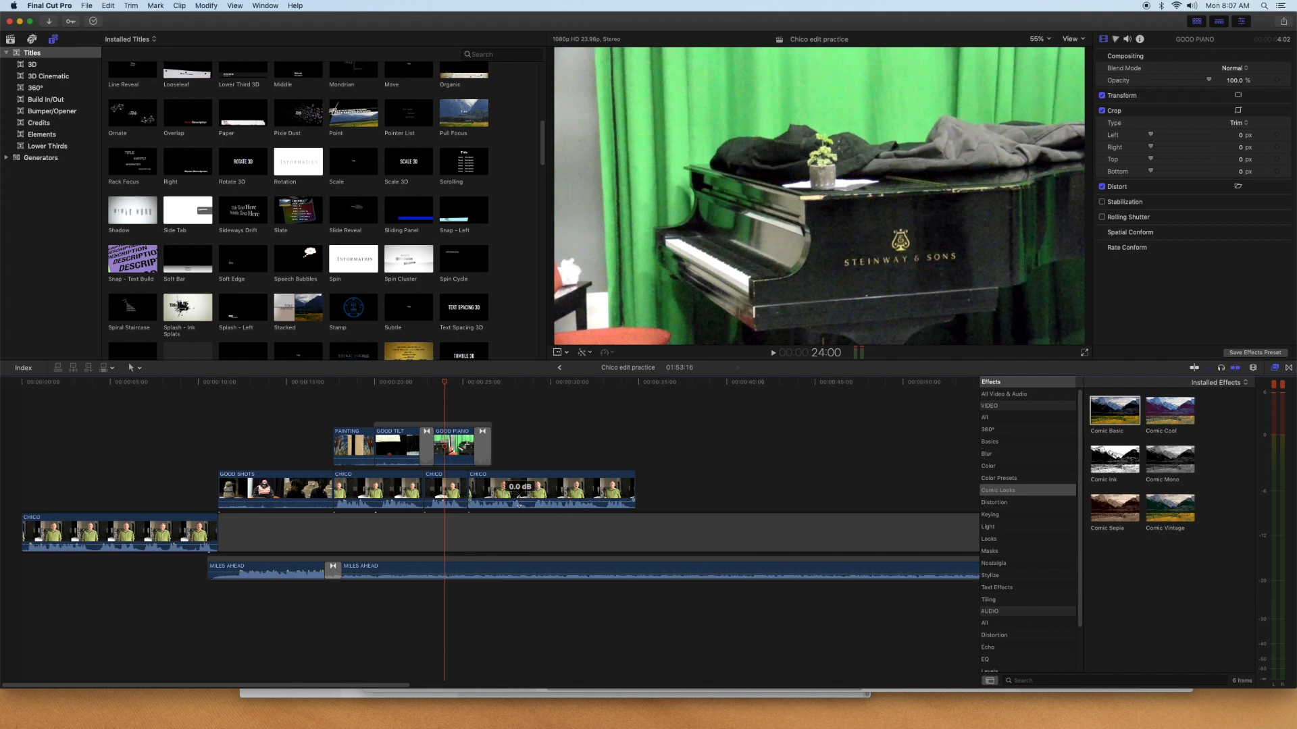
drag(518, 506, 519, 502)
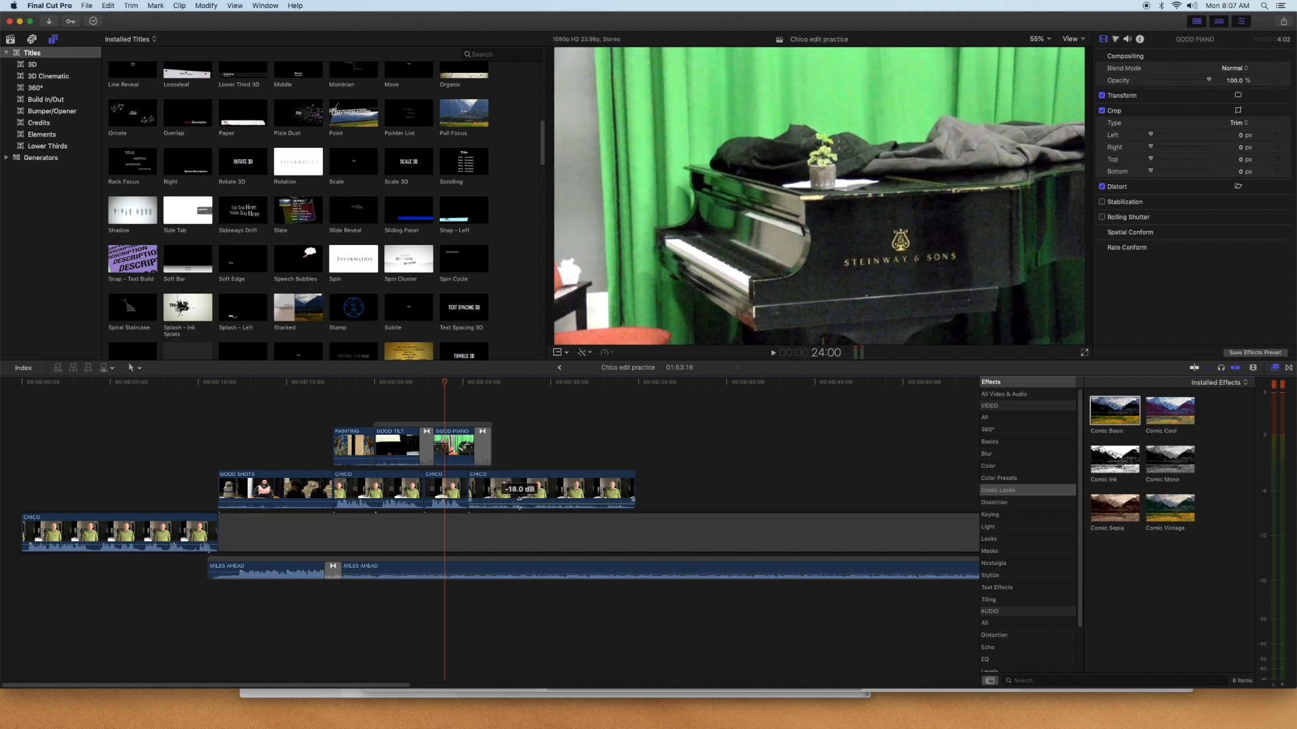
click(459, 382)
key(space)
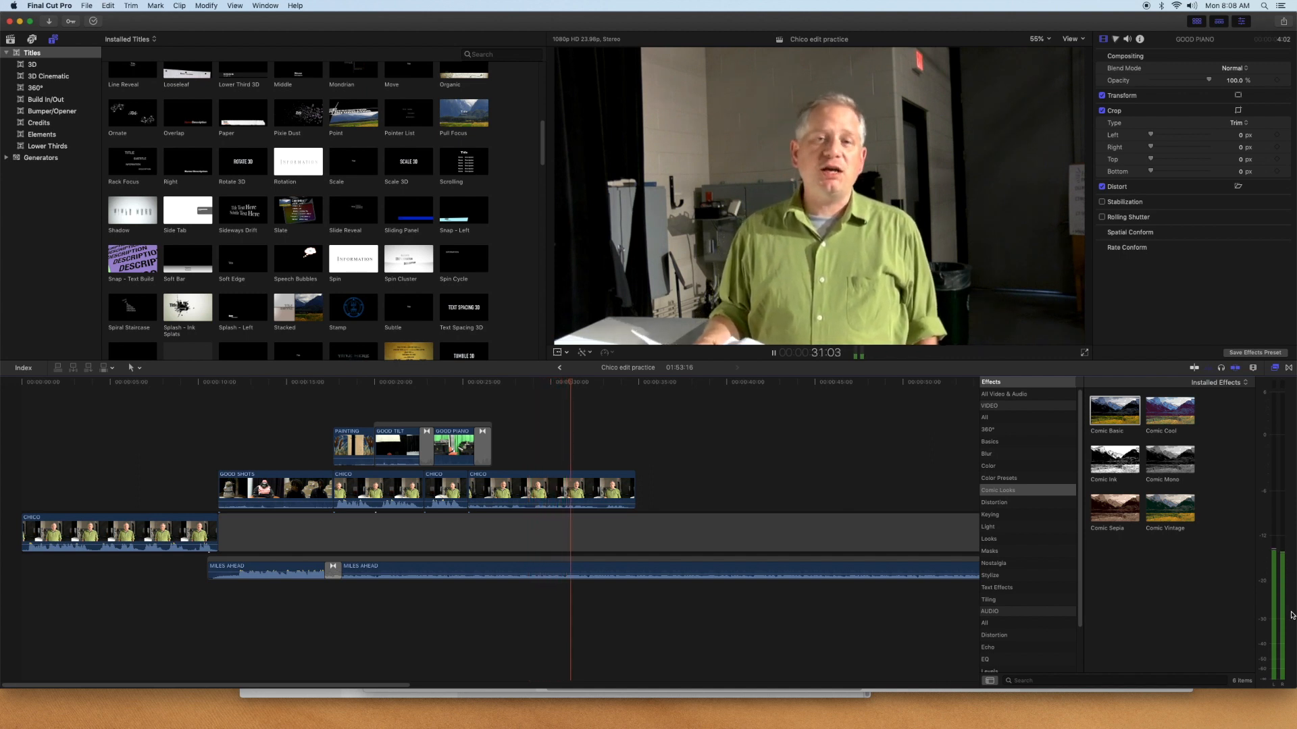
key(space)
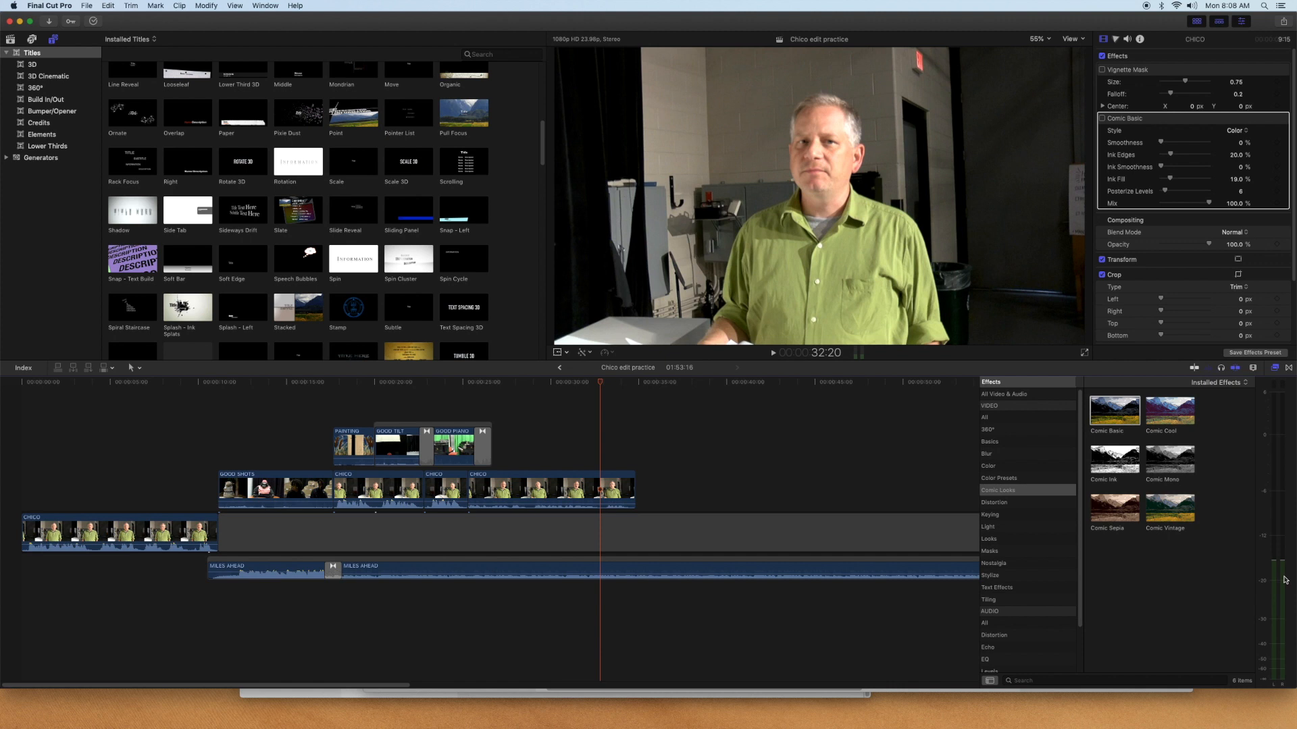
drag(600, 496, 600, 498)
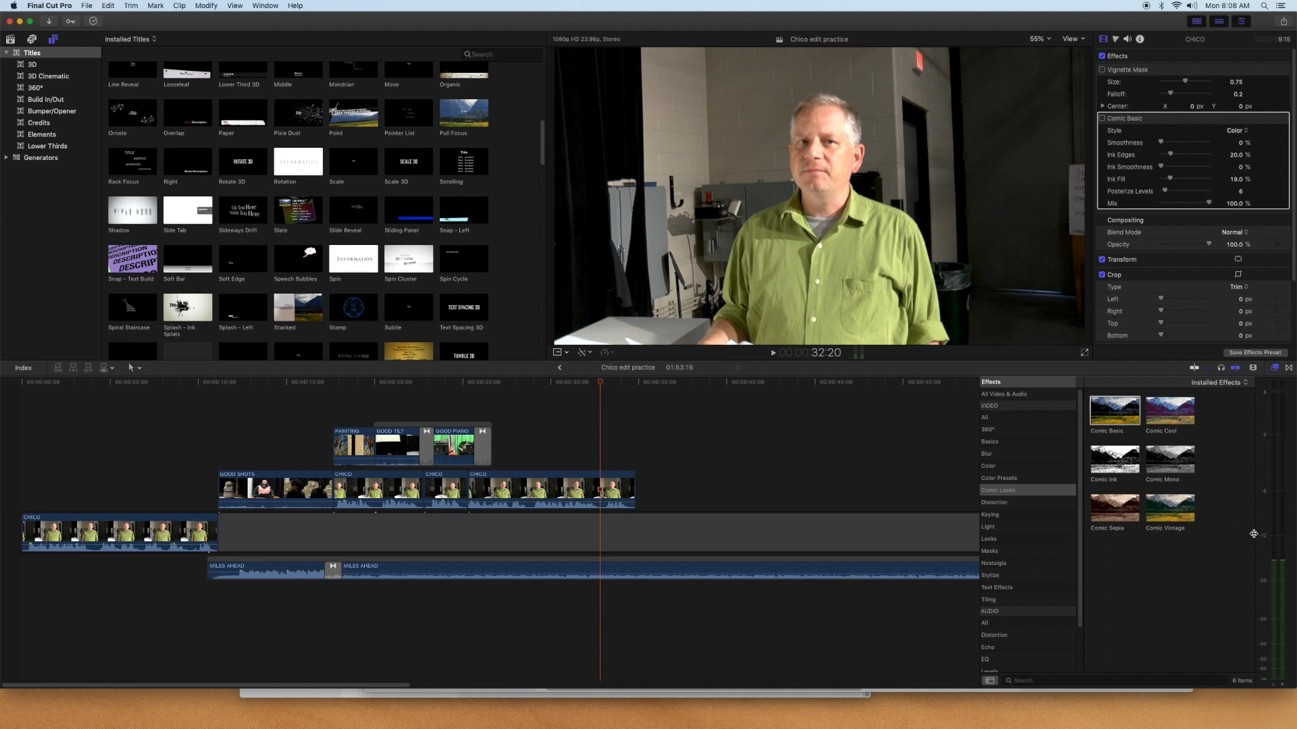
Close the effects browser and toggle the audio meters off and back on
click(858, 356)
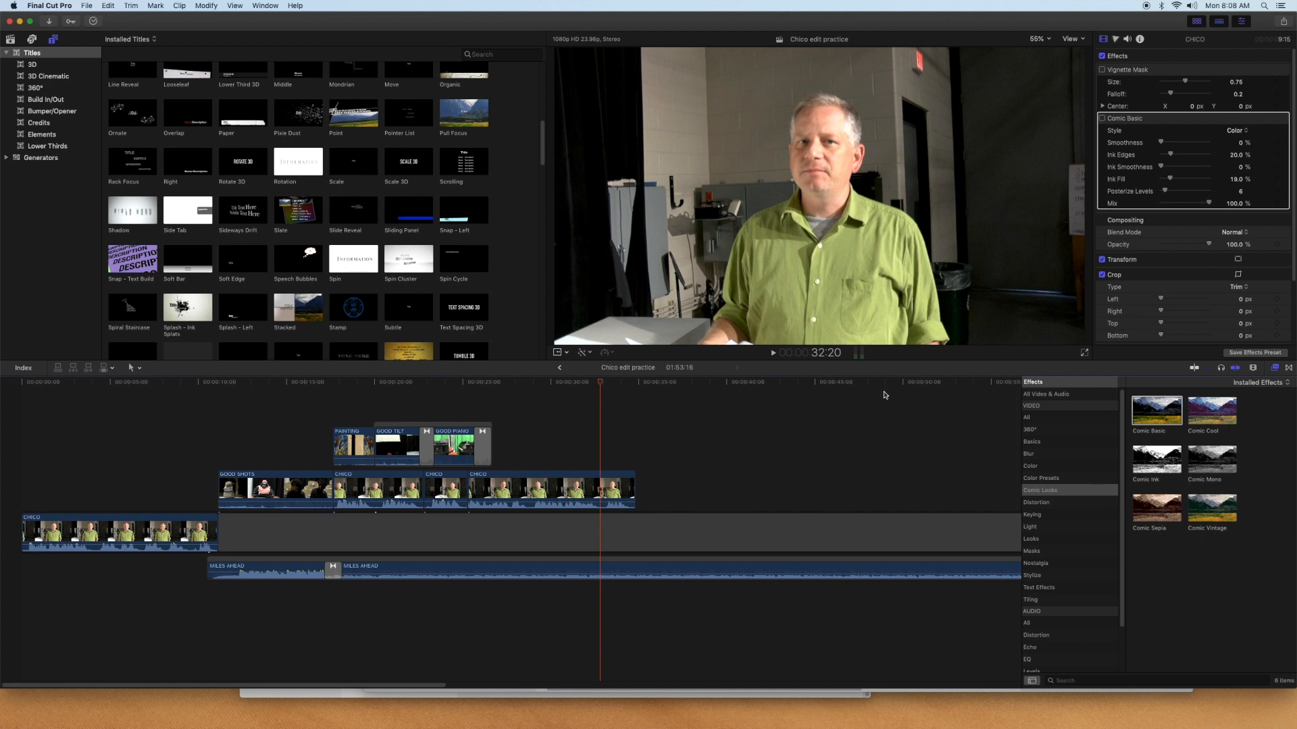
click(1273, 368)
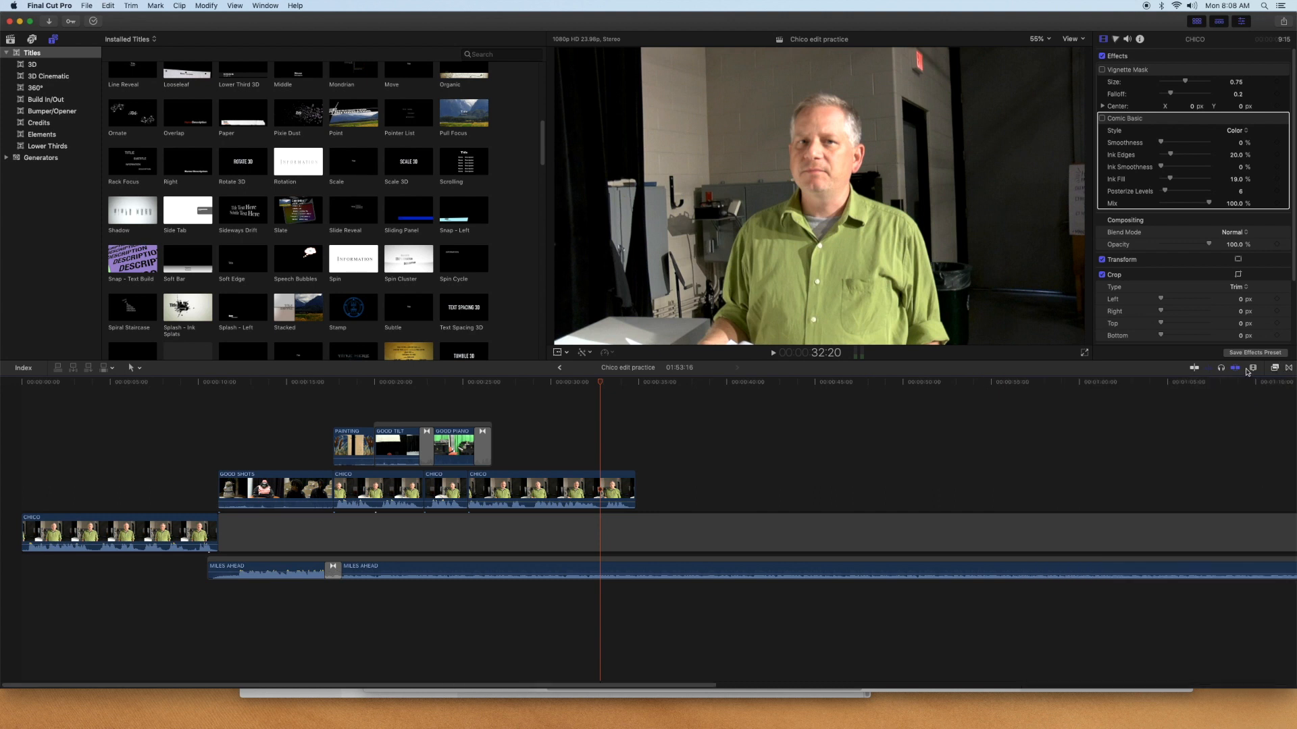
click(857, 357)
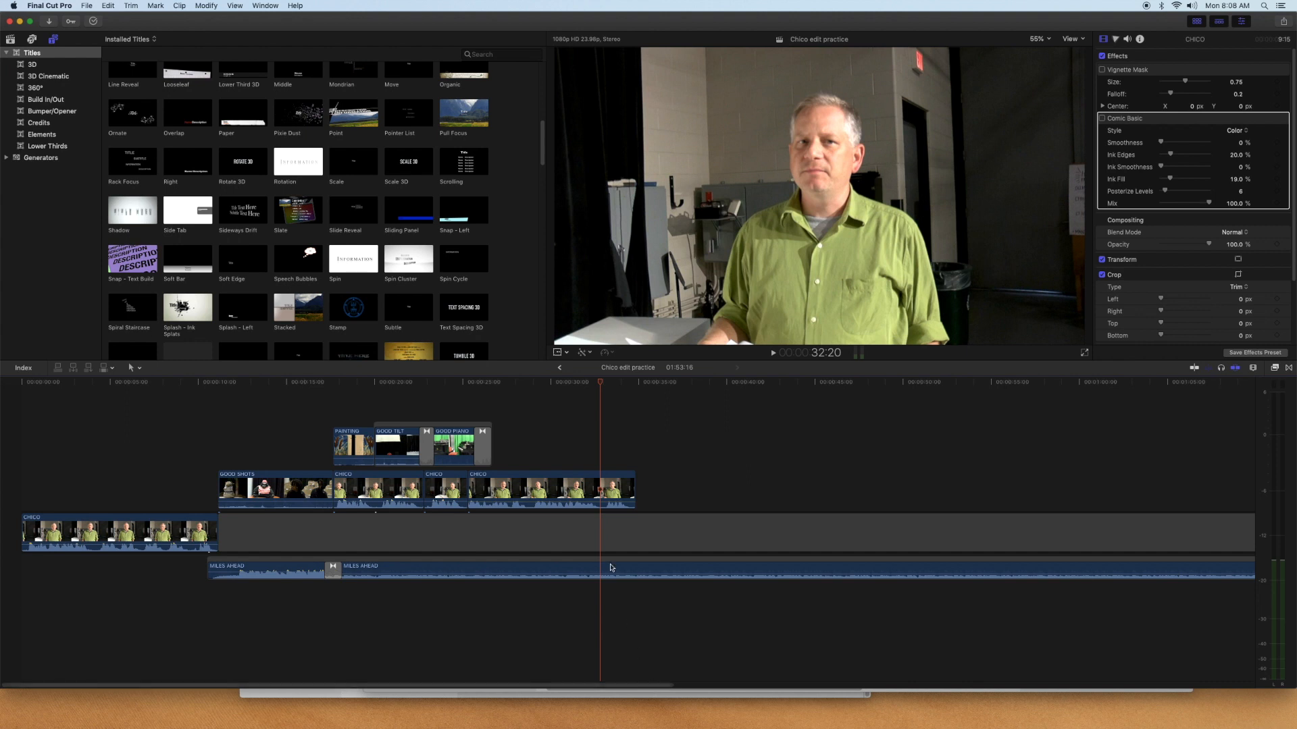
Try rearranging the PAINTING, GOOD SHOTS, CHICO, GOOD TILT and GOOD PIANO clips at different positions and layers in the timeline
mouse_move(363, 436)
mouse_down()
mouse_move(235, 445)
mouse_move(222, 511)
mouse_move(233, 517)
mouse_up()
drag(266, 461, 378, 417)
drag(355, 481, 282, 484)
click(362, 411)
drag(361, 411, 391, 453)
click(454, 409)
drag(454, 409, 534, 451)
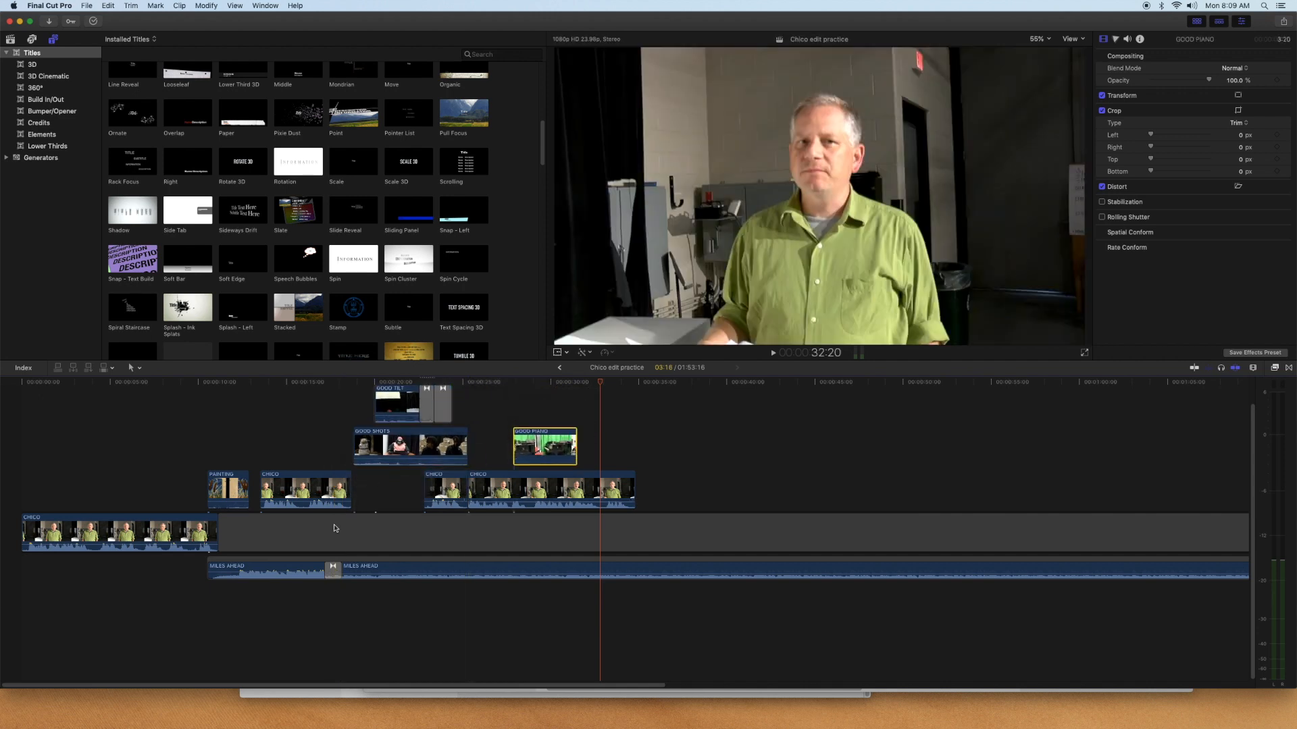
drag(523, 488, 501, 436)
click(633, 487)
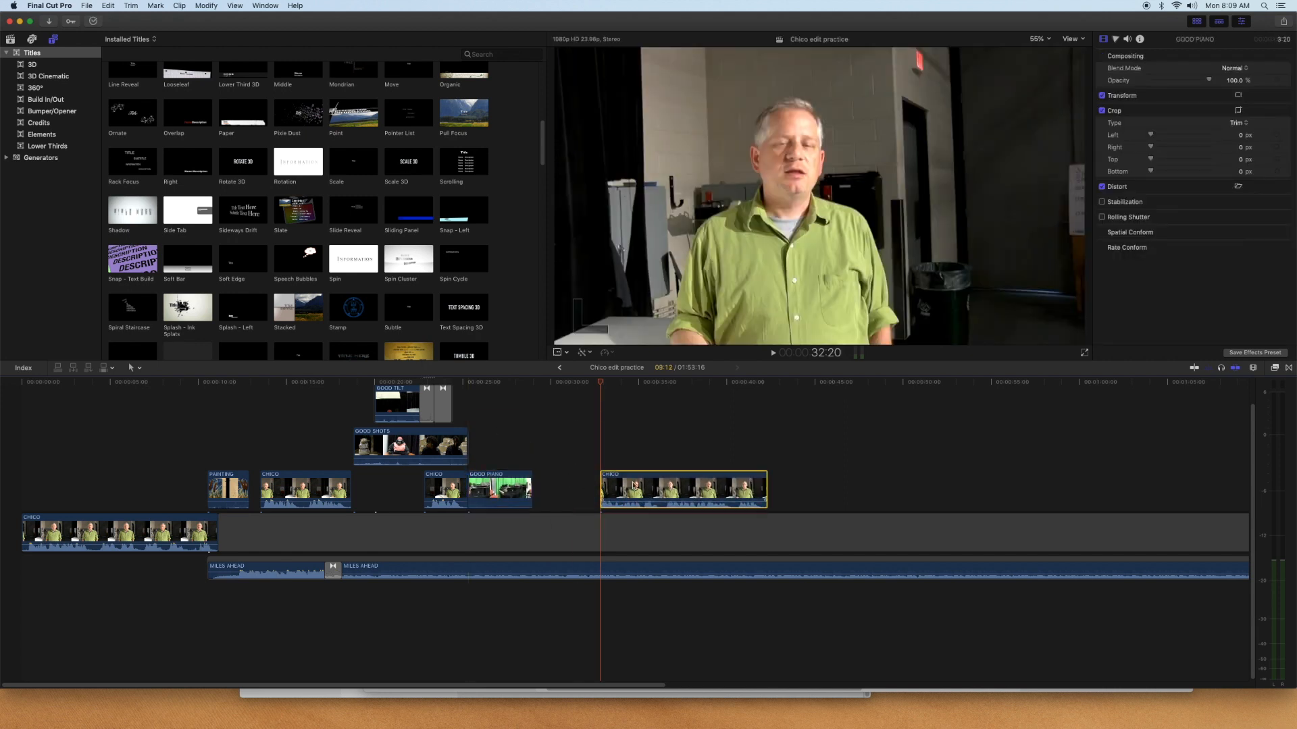
drag(633, 486, 574, 486)
Undo the clip moves one after another to restore the timeline arrangement
key(super+z)
key(super+z)
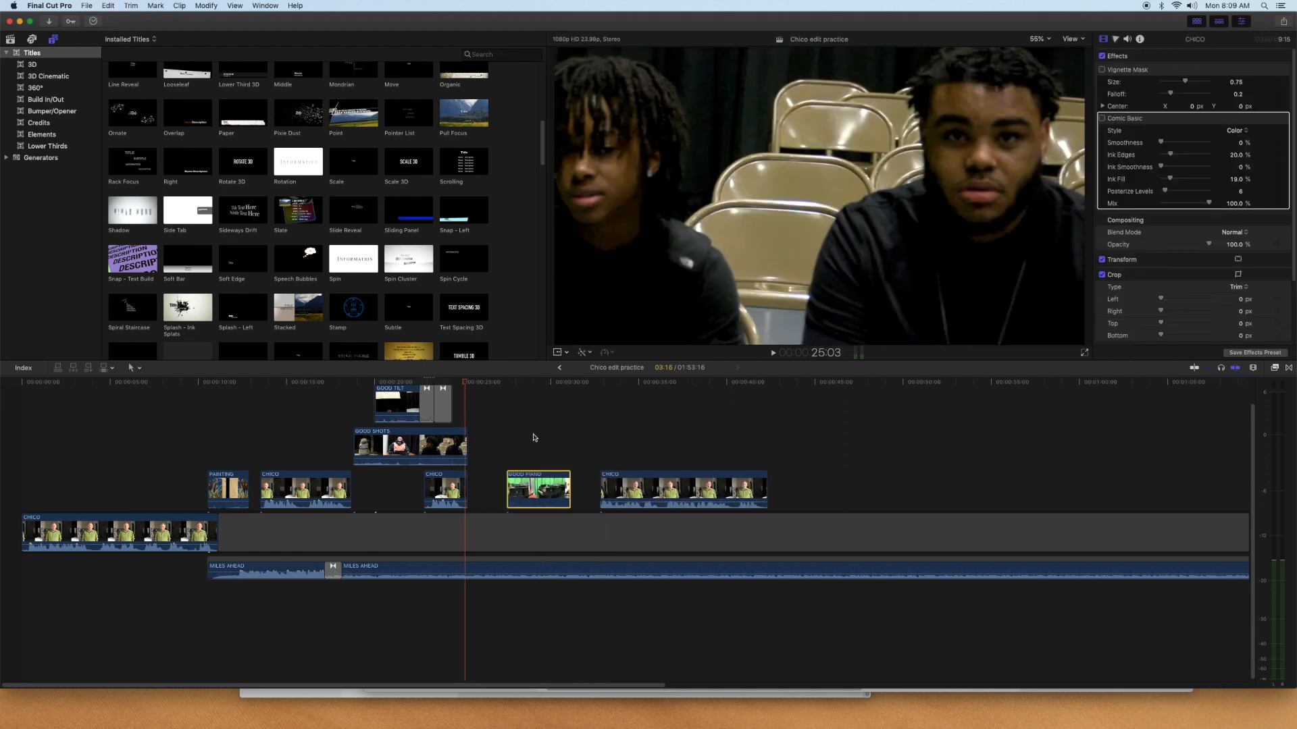
key(super+z)
key(super+z)
key(super+z)
key(super+z)
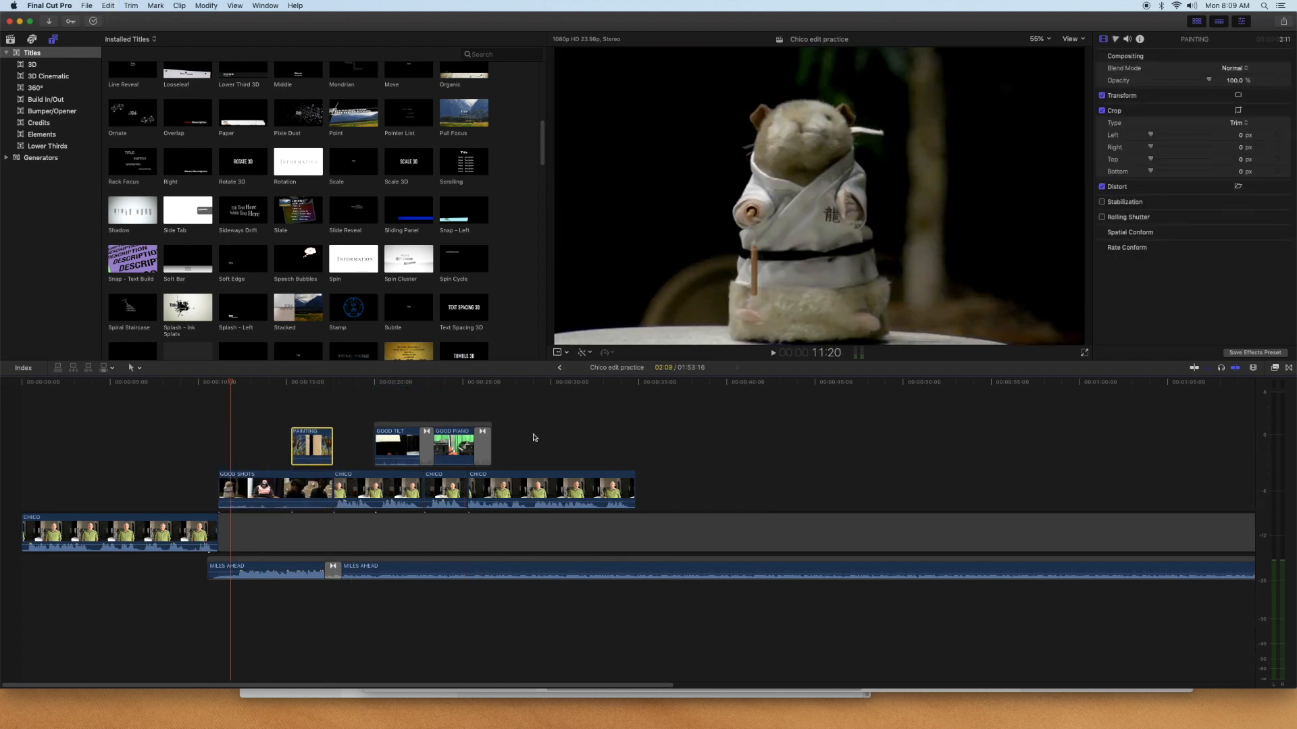